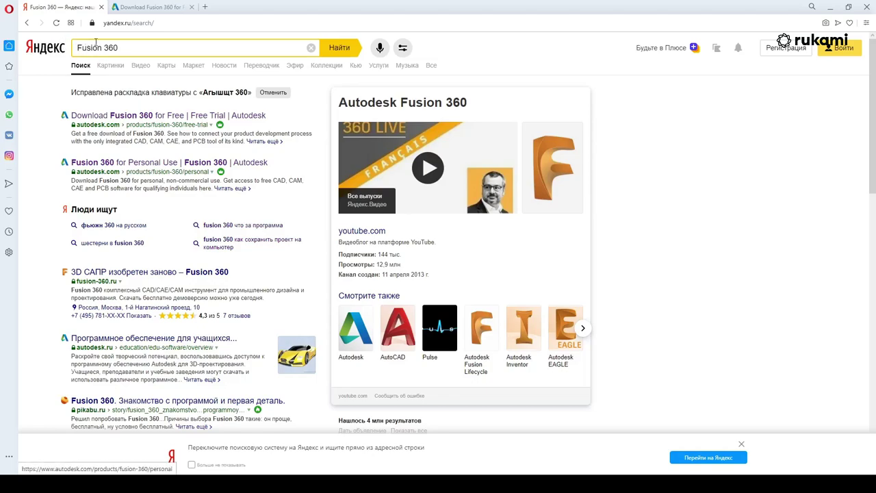
# Open the 'Download Fusion 360 for Free | Free Trial | Autodesk' result from the search results
pyautogui.click(135, 48)
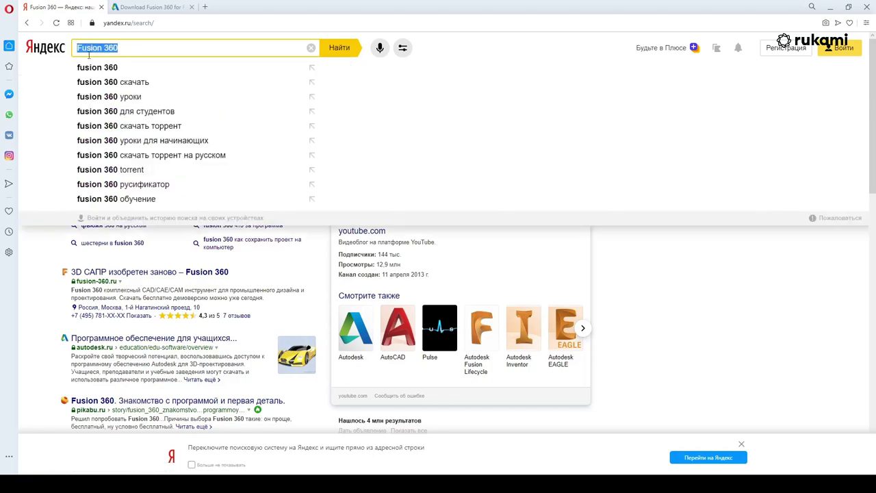
pyautogui.click(677, 299)
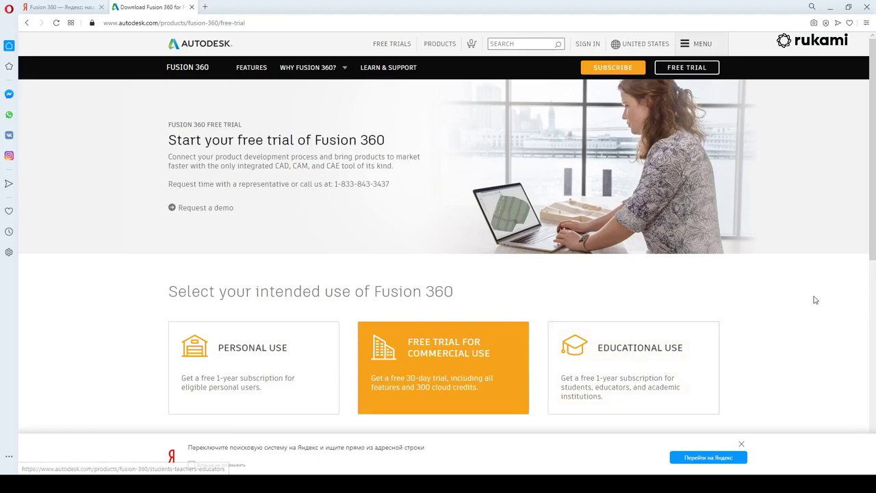
# Scroll through the Fusion 360 trial page, then minimize Opera to reveal the empty design
pyautogui.scroll(-3, 780, 284)
pyautogui.scroll(-2, 780, 290)
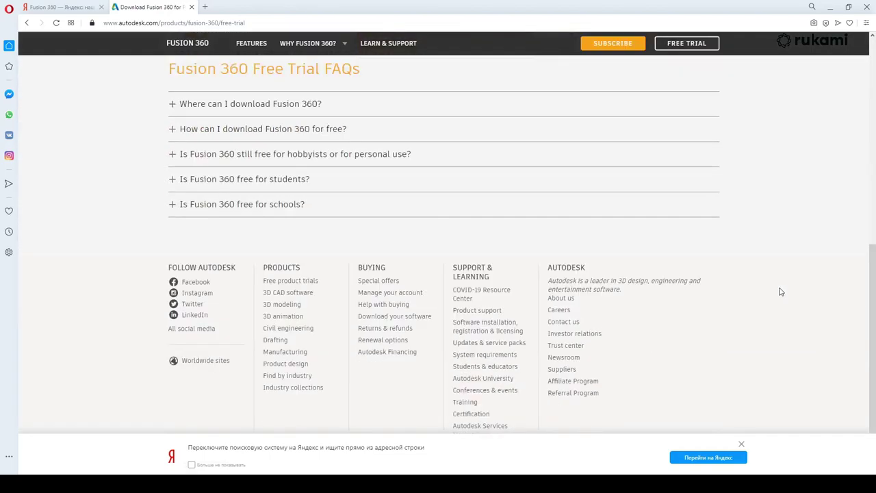
pyautogui.scroll(3, 773, 308)
pyautogui.scroll(3, 763, 322)
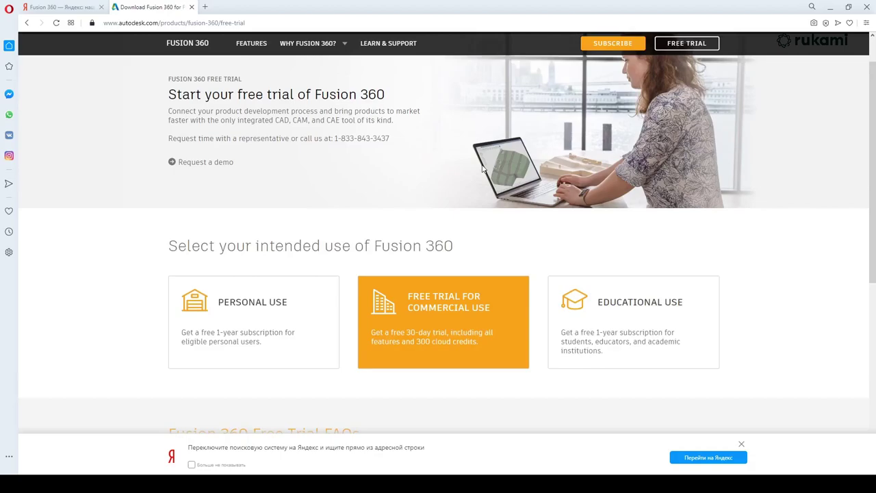
pyautogui.click(830, 7)
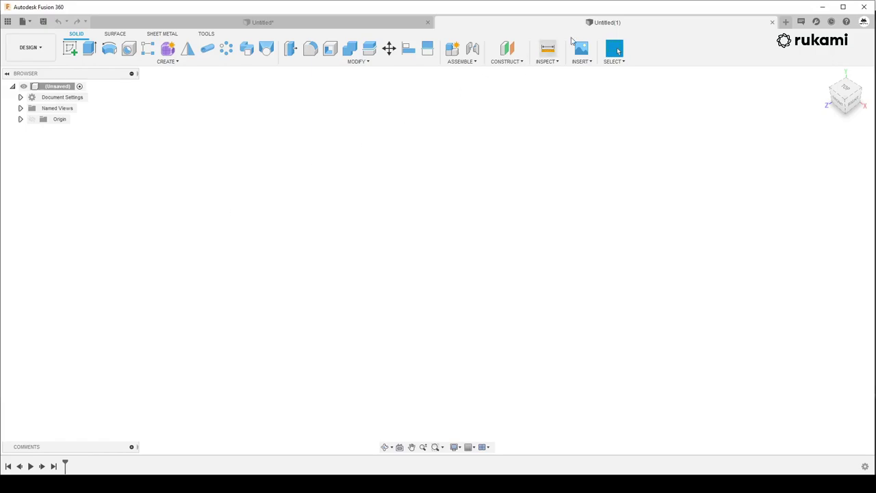
# Insert the ortho-set-pathfinder image as a canvas on the XY plane, scaled to 14.735
pyautogui.click(586, 63)
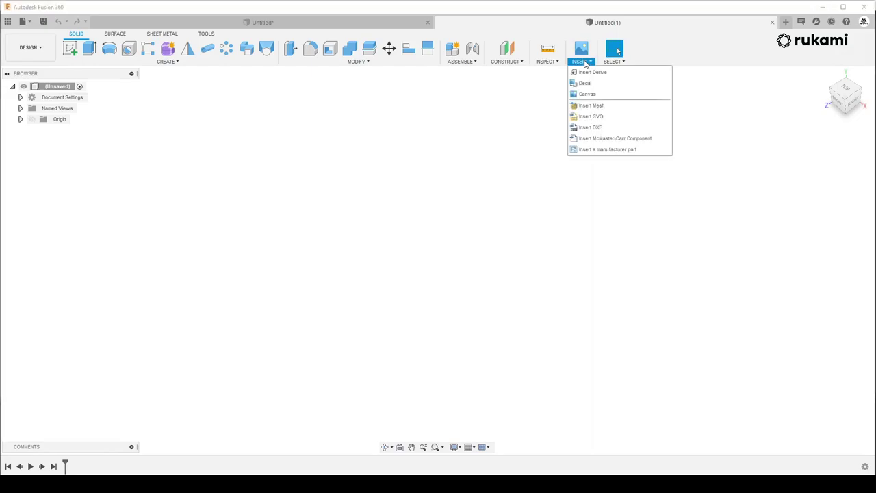
pyautogui.click(598, 95)
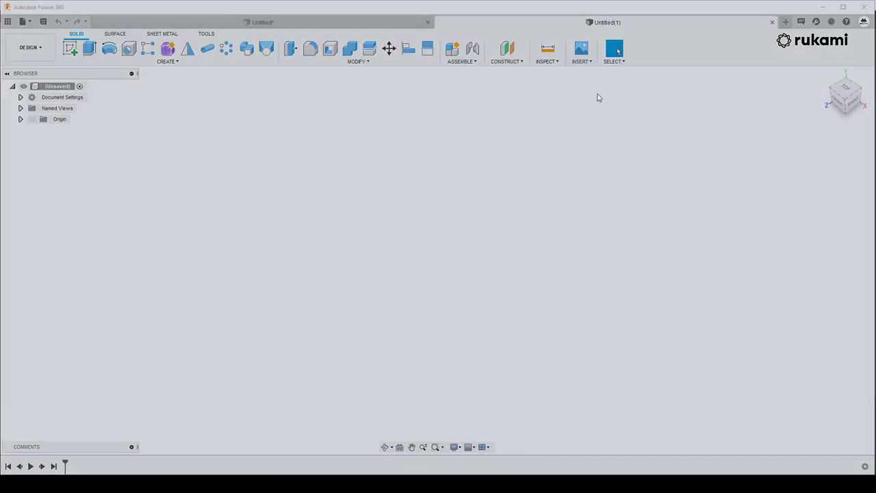
pyautogui.click(339, 331)
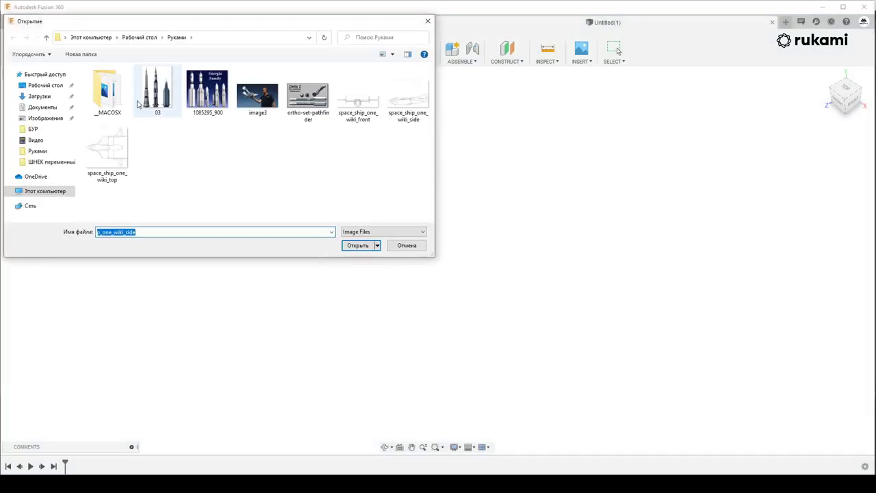
pyautogui.doubleClick(304, 102)
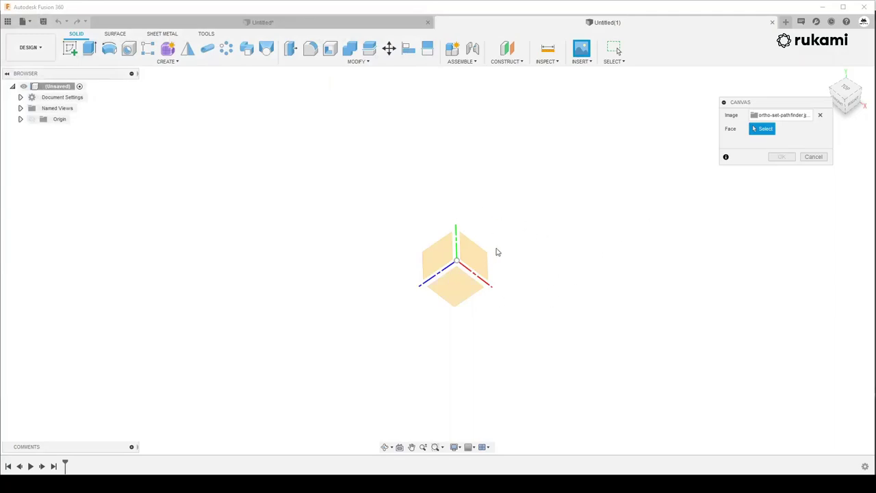
pyautogui.click(489, 243)
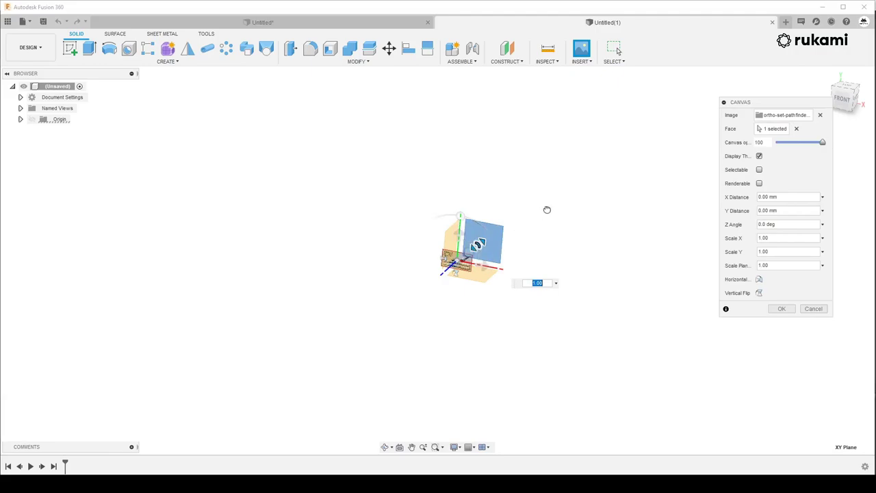
pyautogui.moveTo(547, 209)
pyautogui.mouseDown()
pyautogui.moveTo(490, 251)
pyautogui.moveTo(603, 200)
pyautogui.mouseUp()
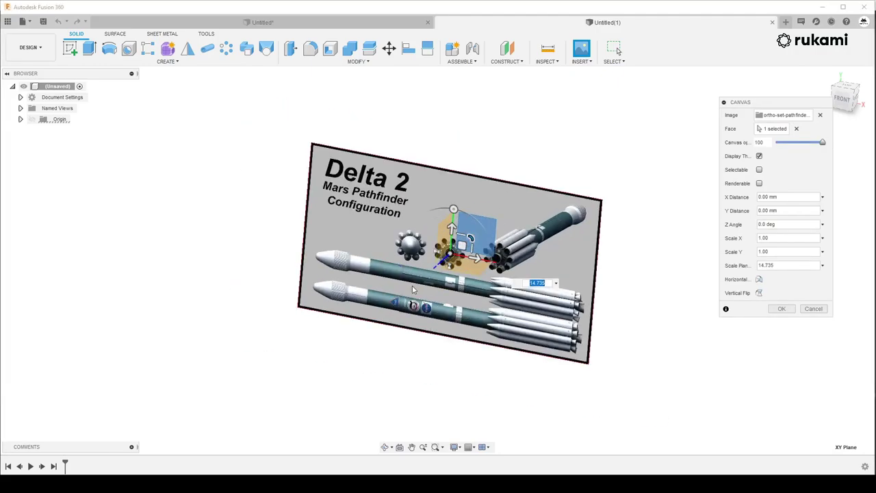
pyautogui.keyDown('shift'); pyautogui.moveTo(430, 277); pyautogui.dragTo(434, 250, button='middle'); pyautogui.keyUp('shift')
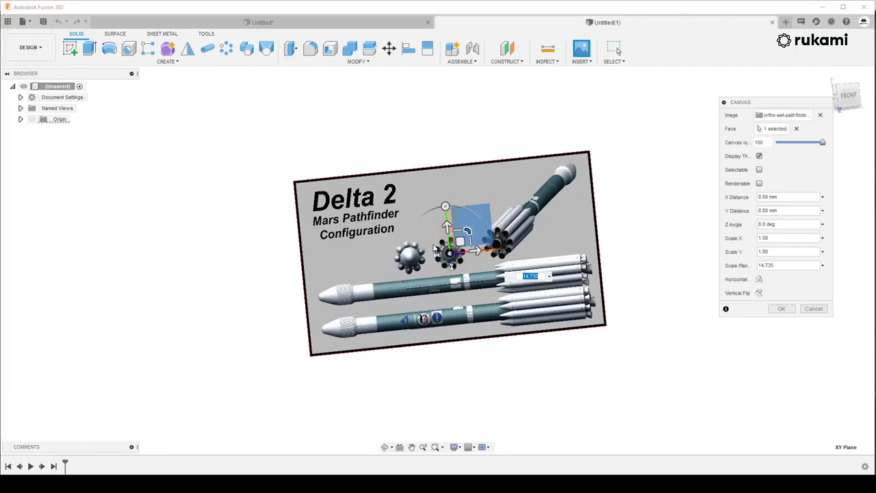
pyautogui.click(780, 308)
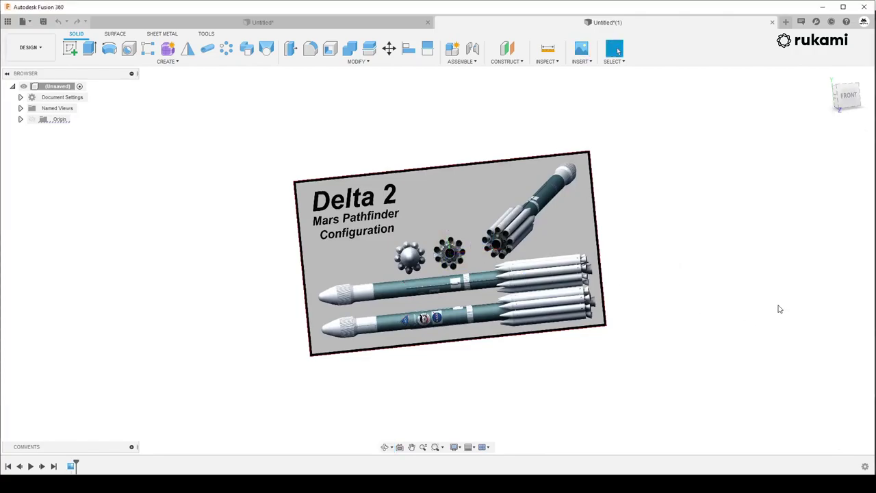
# Lower the ortho-set-pathfinder canvas opacity to about 50 so it is semi-transparent
pyautogui.click(19, 130)
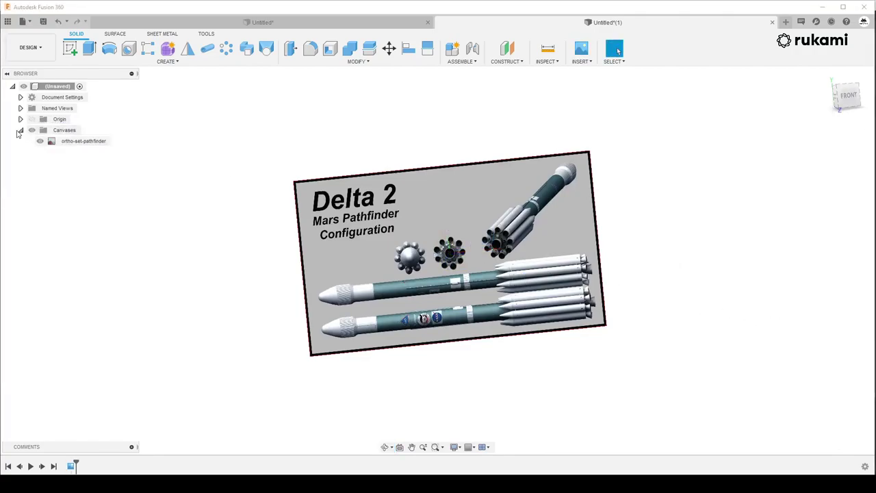
pyautogui.rightClick(69, 142)
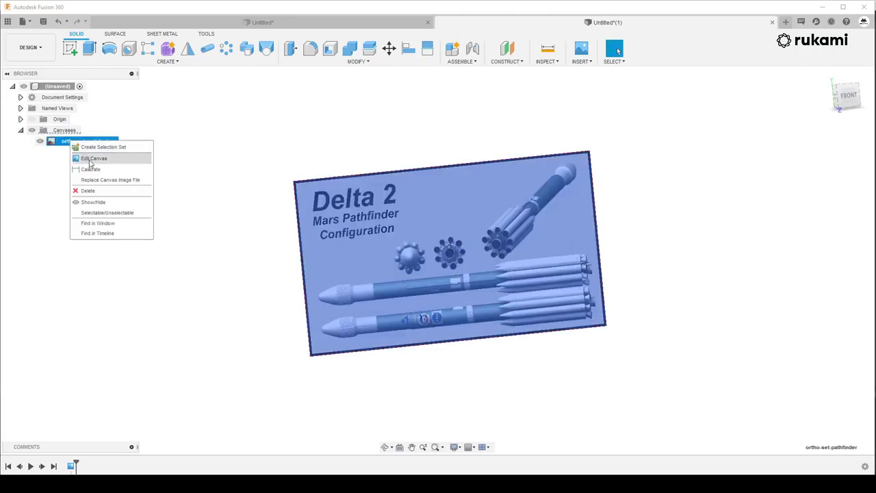
pyautogui.click(87, 157)
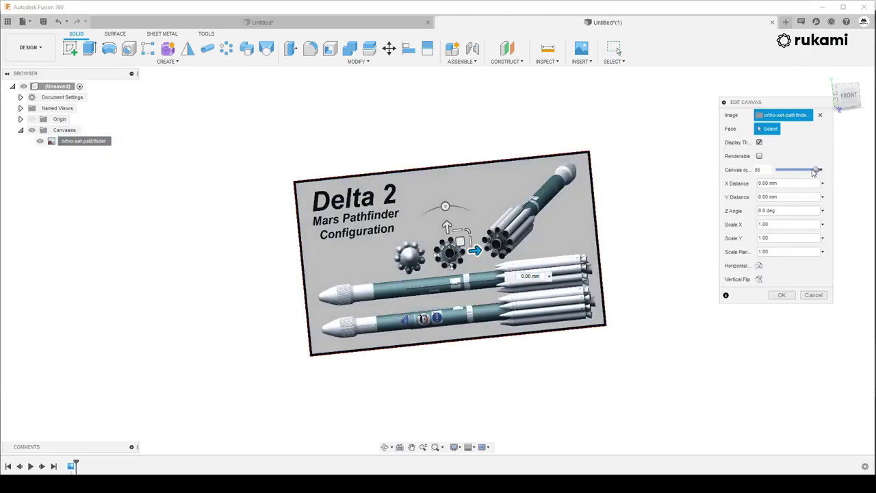
pyautogui.moveTo(821, 170); pyautogui.dragTo(797, 171)
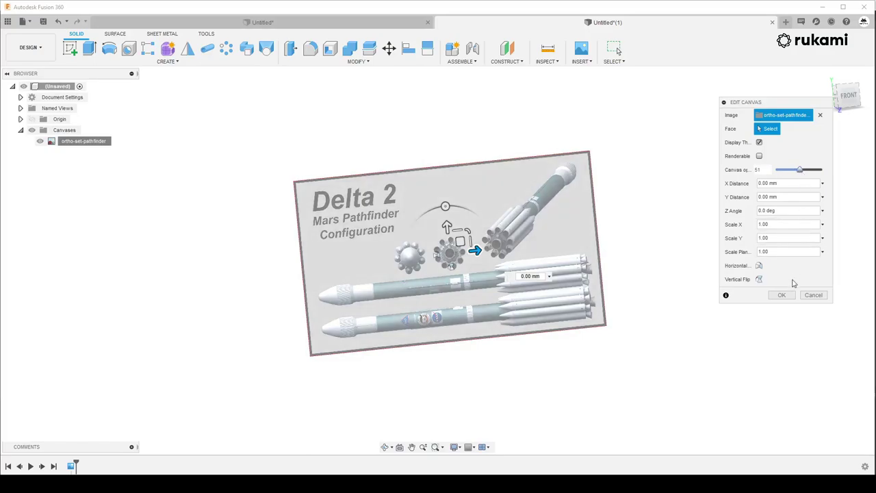
pyautogui.click(782, 295)
pyautogui.rightClick(73, 142)
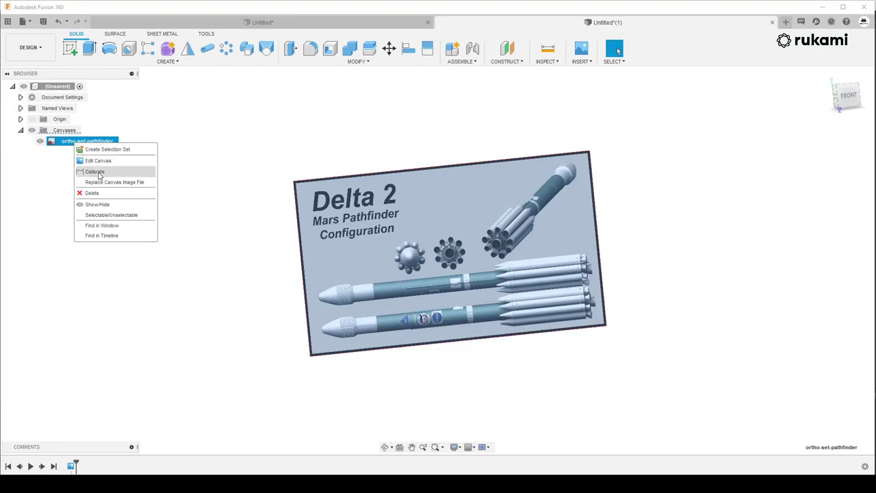
# Calibrate the canvas by marking the core stage's top and bottom edges as 3000 mm
pyautogui.click(99, 174)
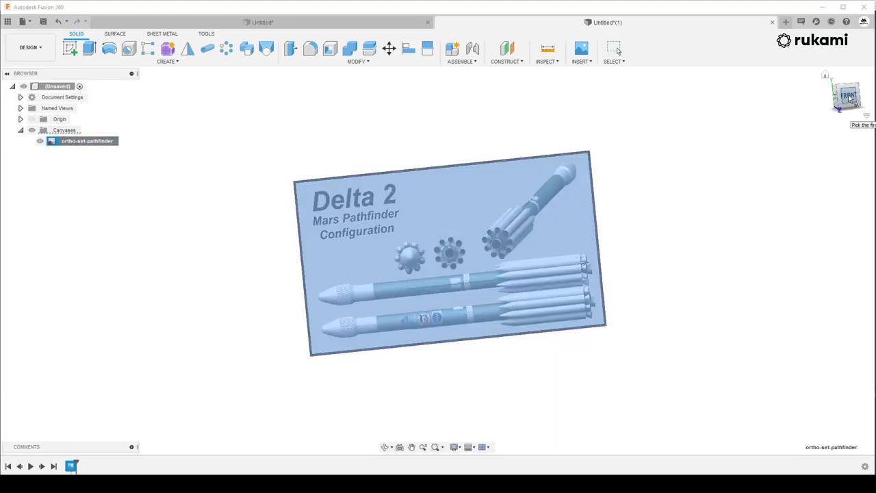
pyautogui.scroll(2, 360, 297)
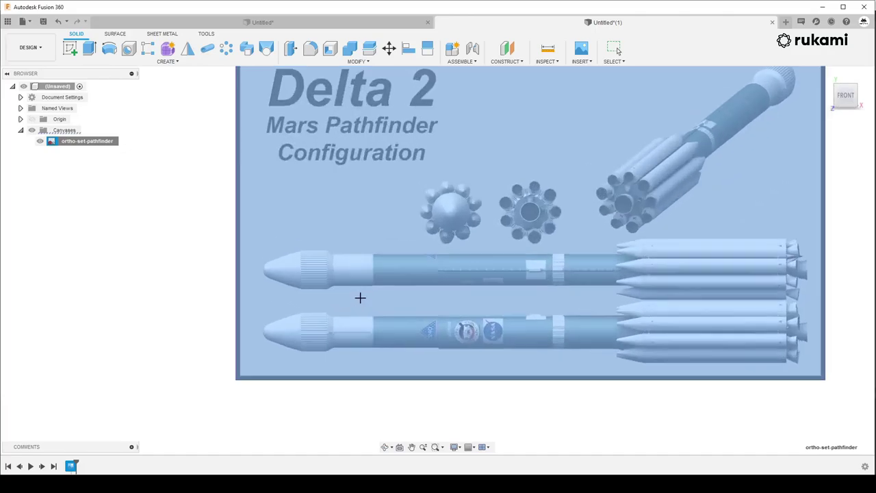
pyautogui.scroll(2, 365, 276)
pyautogui.scroll(2, 375, 243)
pyautogui.scroll(1, 376, 236)
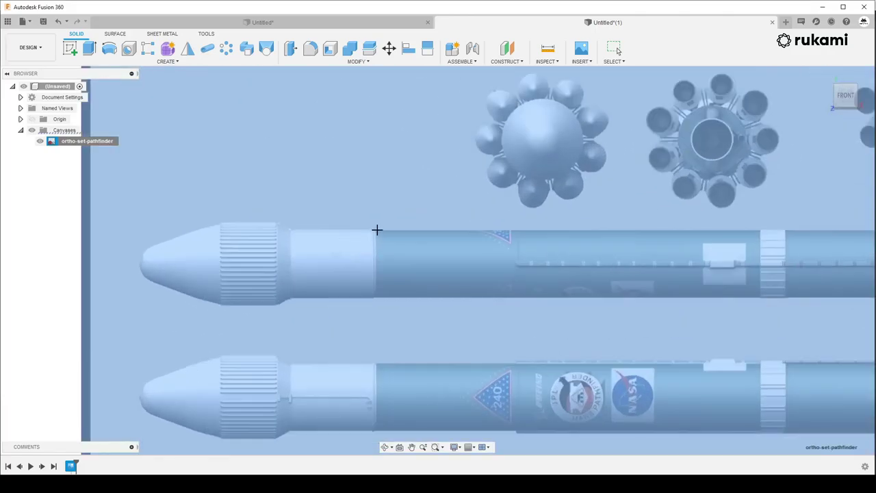
pyautogui.click(377, 230)
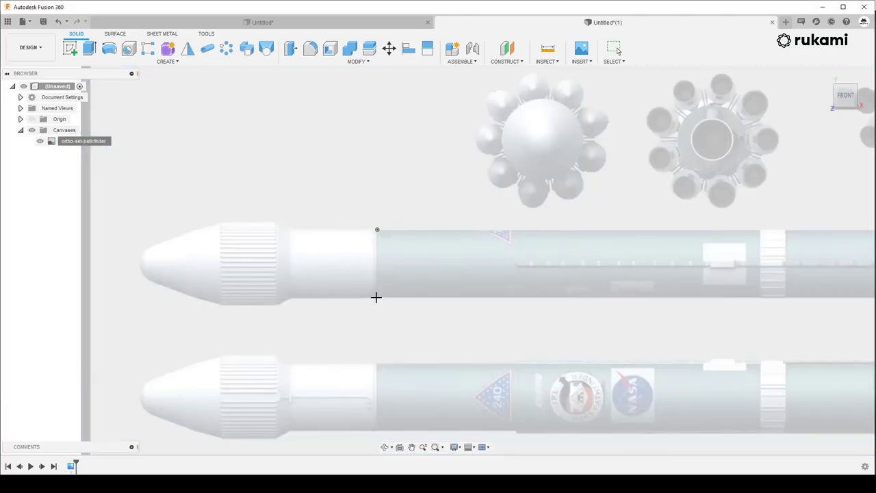
pyautogui.click(376, 298)
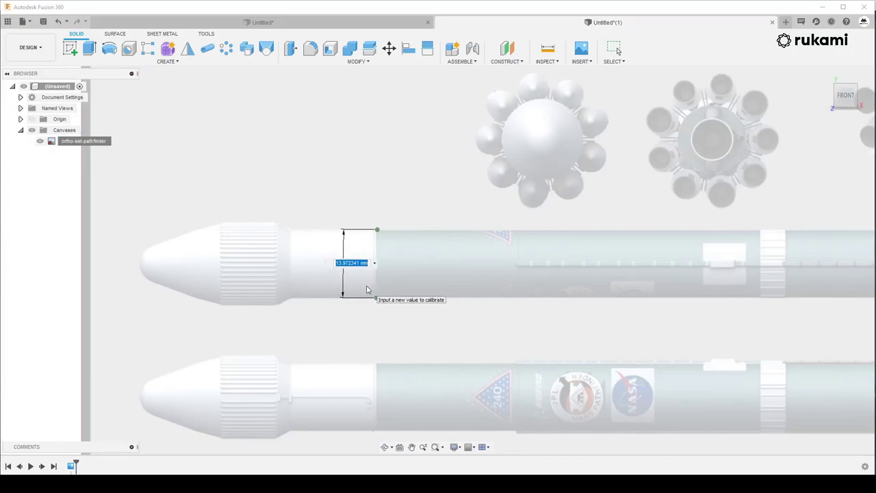
pyautogui.write('3000')
pyautogui.press('Return')
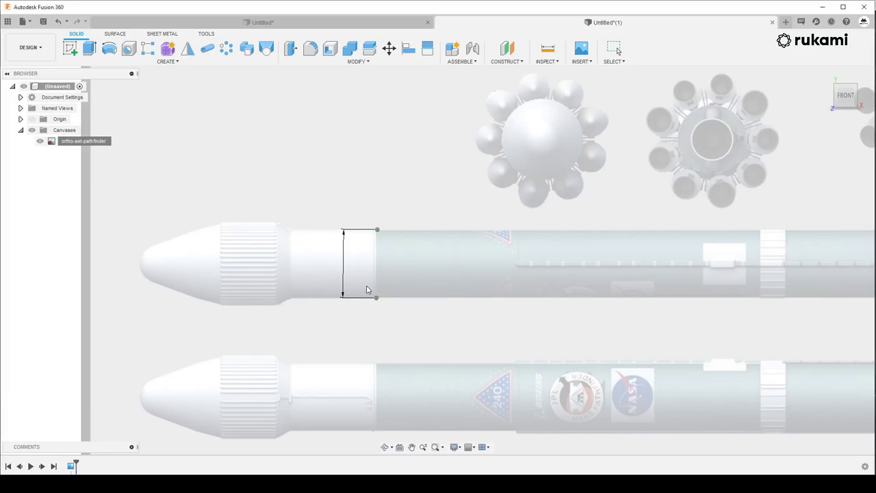
# Zoom out until both rocket profiles and their titles are fully in frame
pyautogui.scroll(-3, 384, 277)
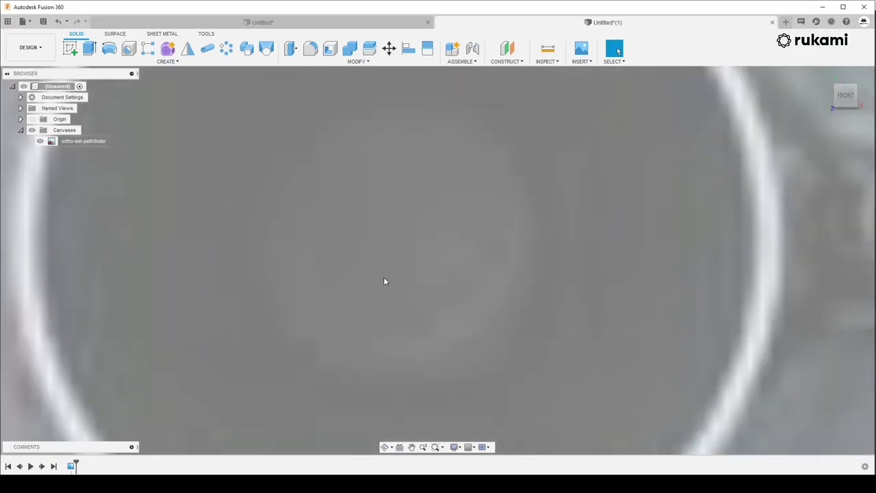
pyautogui.scroll(-3, 383, 278)
pyautogui.scroll(-3, 379, 280)
pyautogui.scroll(-3, 381, 278)
pyautogui.scroll(-3, 386, 275)
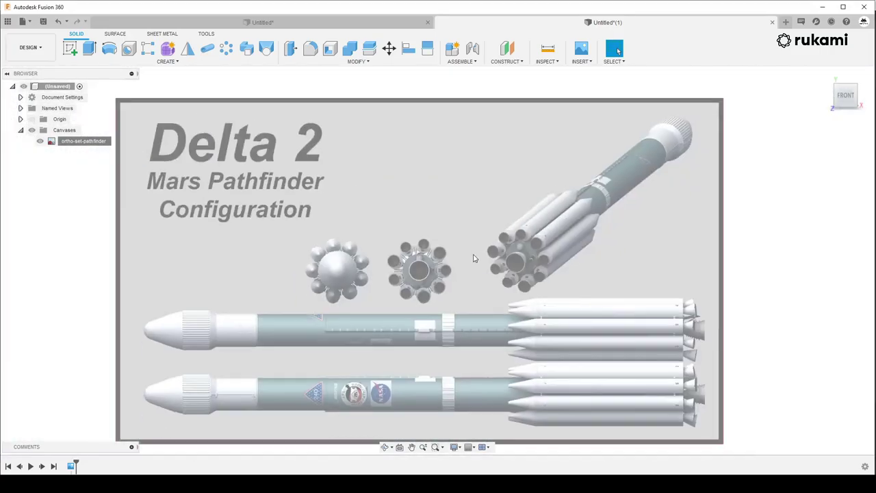
pyautogui.scroll(-2, 478, 253)
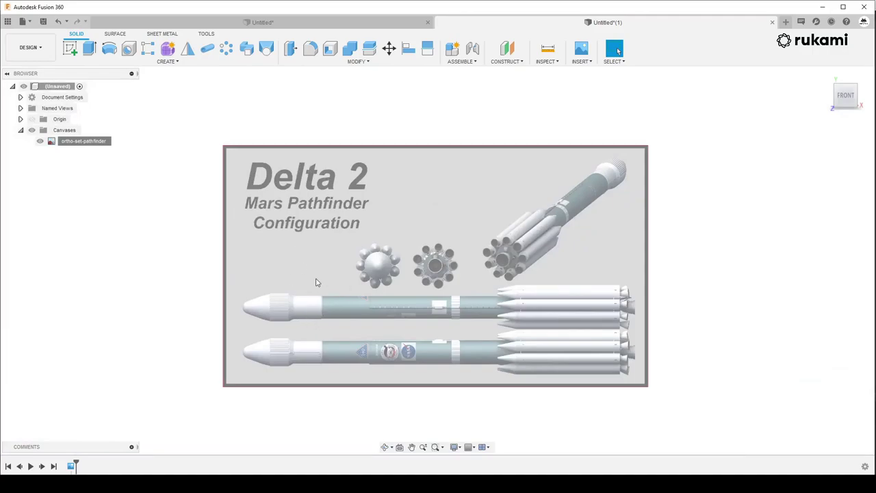
pyautogui.scroll(2, 332, 296)
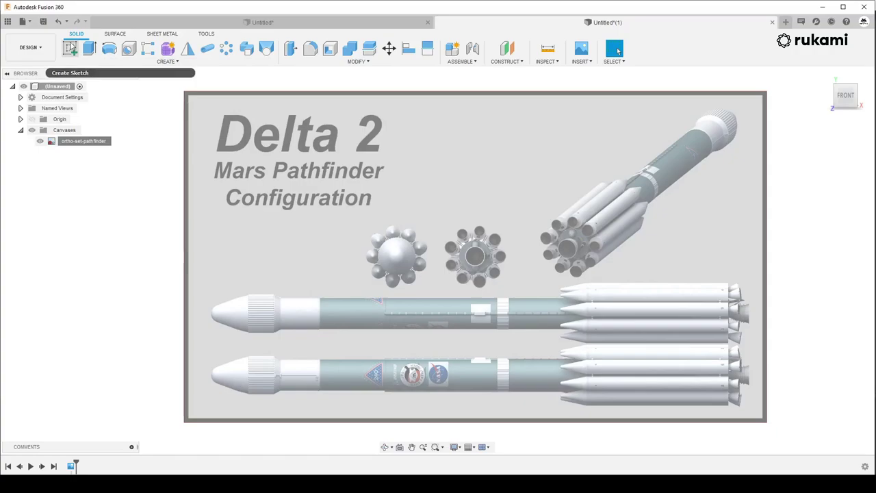
pyautogui.click(72, 52)
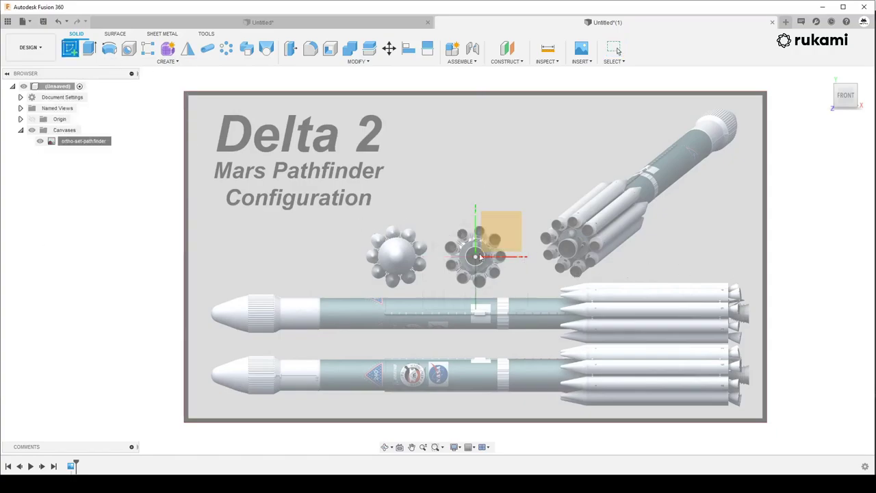
pyautogui.click(515, 236)
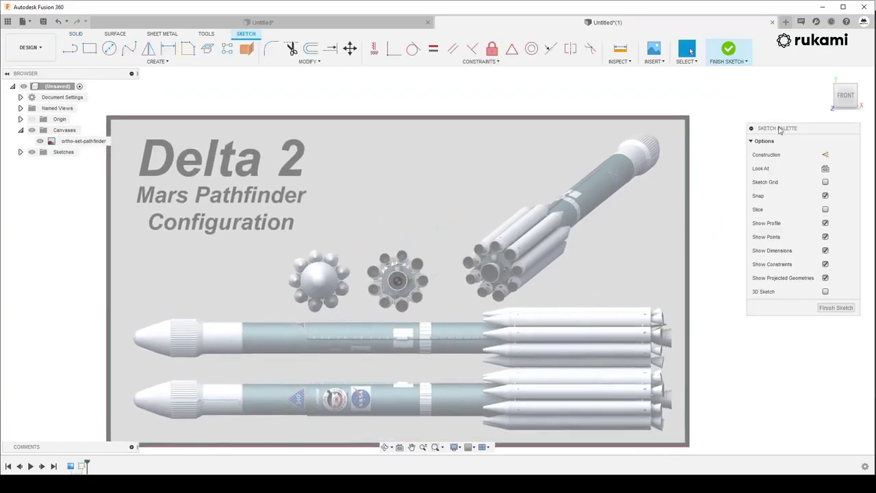
pyautogui.moveTo(796, 131); pyautogui.dragTo(825, 145)
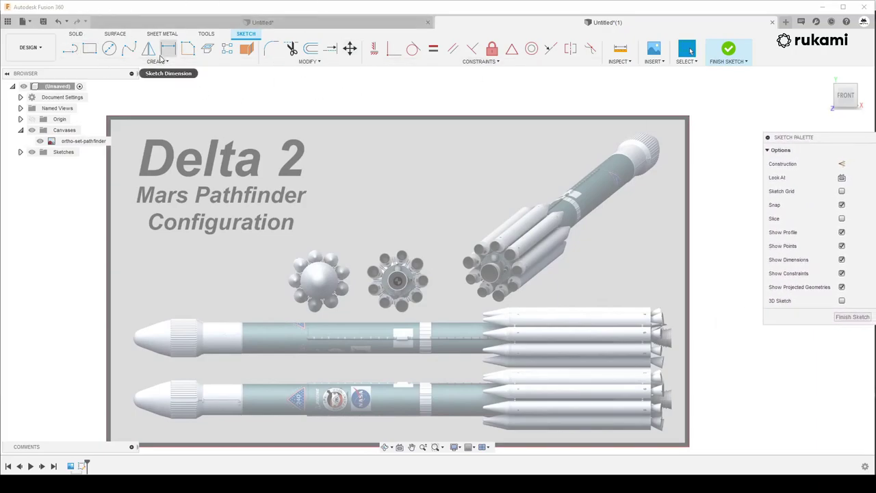
pyautogui.click(106, 63)
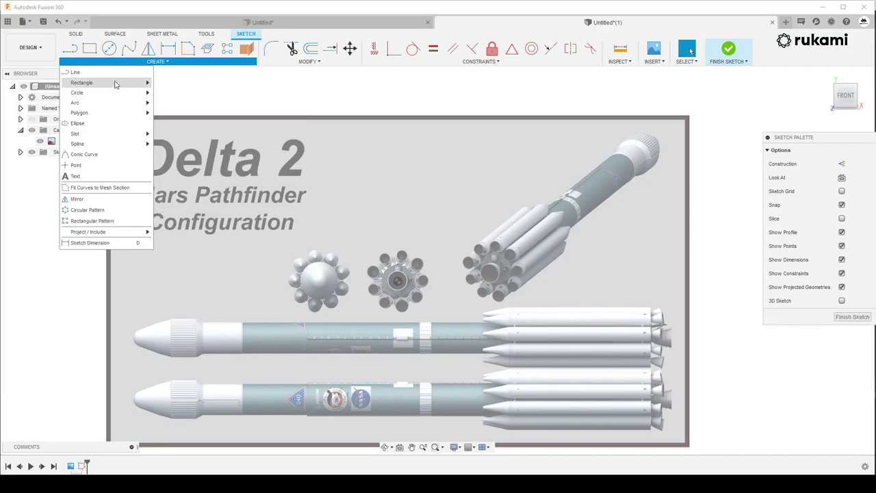
pyautogui.moveTo(81, 83)
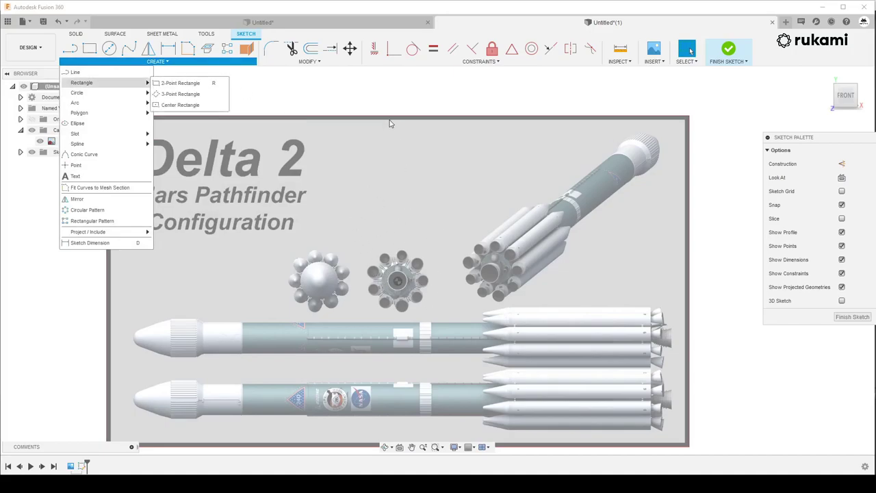
pyautogui.click(378, 102)
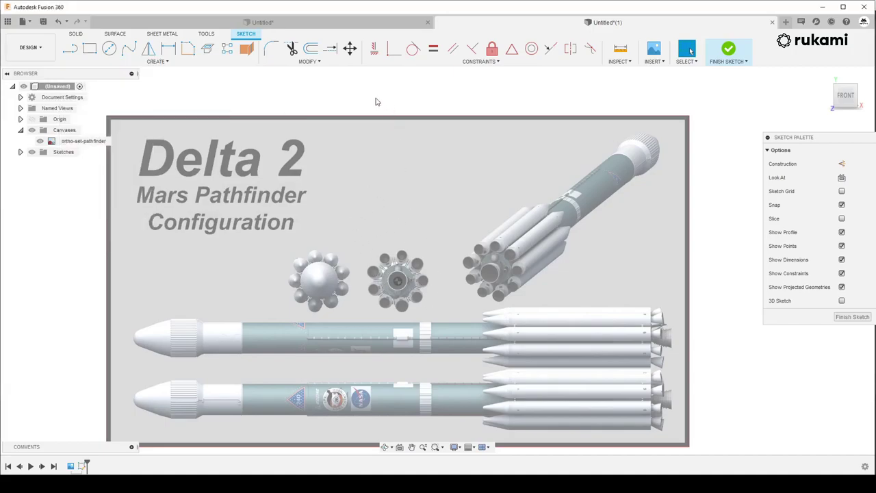
pyautogui.click(110, 50)
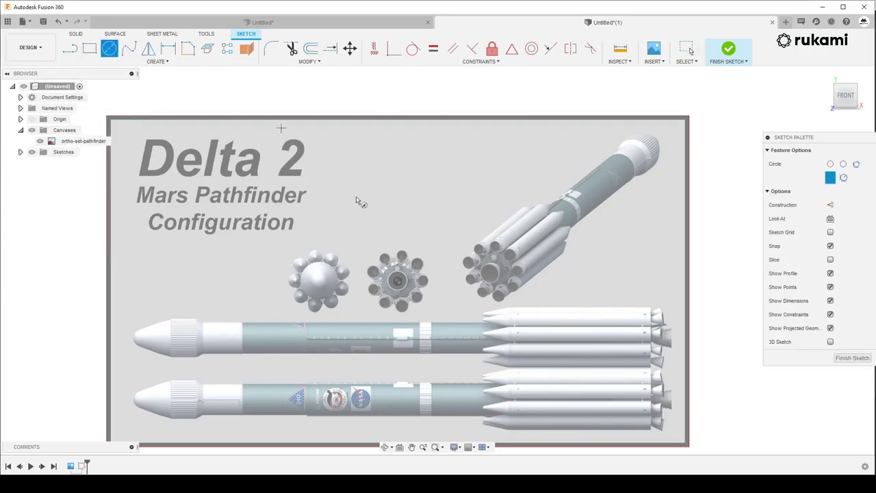
pyautogui.scroll(3, 380, 252)
pyautogui.click(401, 260)
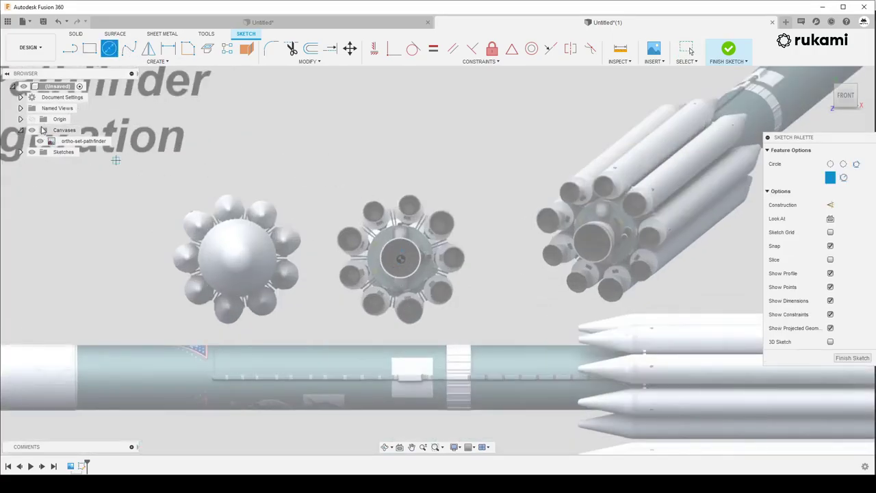
pyautogui.scroll(-3, 322, 118)
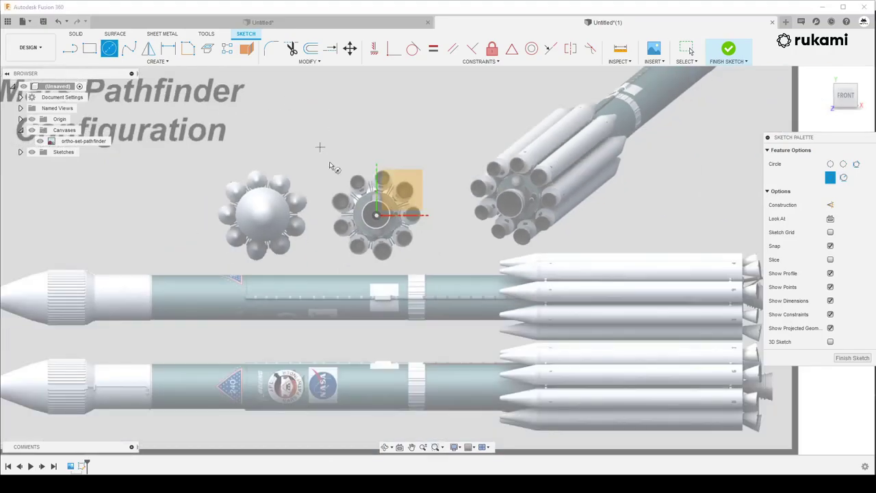
pyautogui.scroll(3, 336, 167)
pyautogui.scroll(3, 369, 213)
pyautogui.scroll(1, 373, 215)
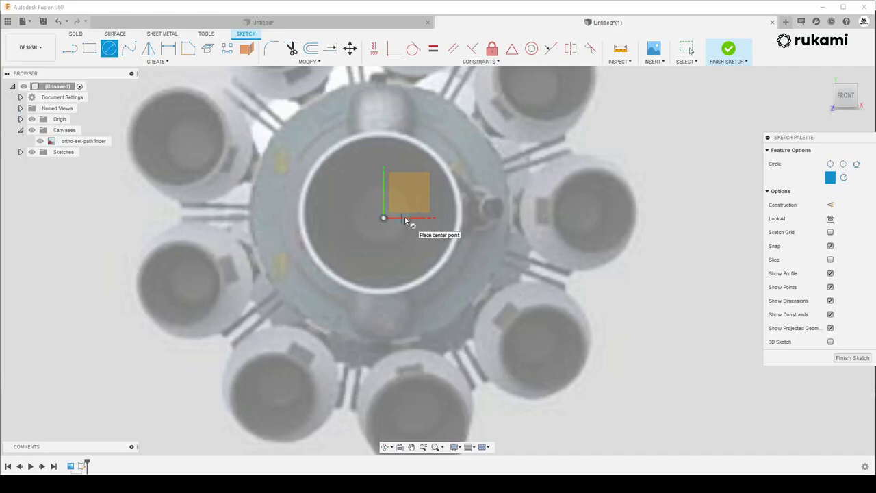
pyautogui.press('Escape')
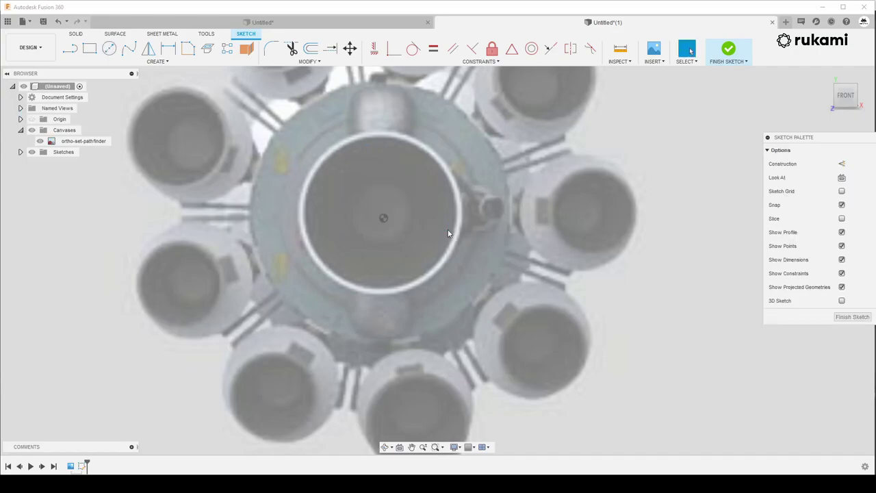
pyautogui.scroll(-3, 479, 237)
pyautogui.scroll(-3, 464, 249)
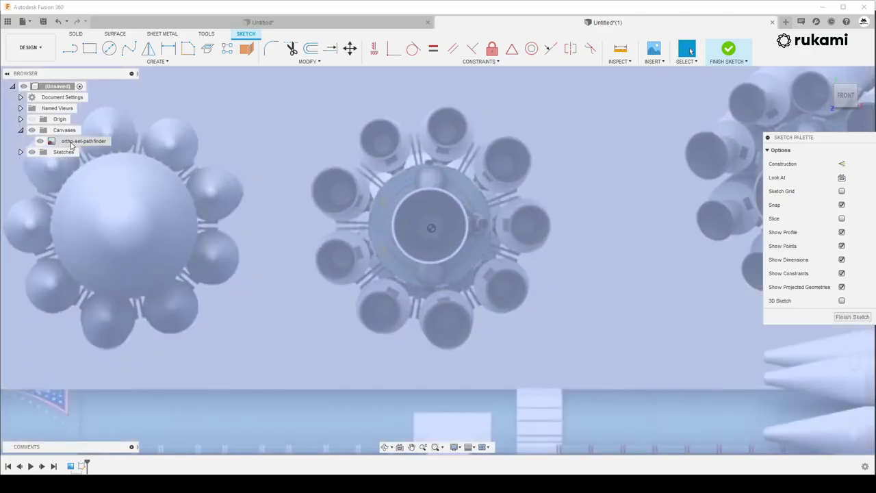
# Offset the canvas 31.954 mm X and -23.966 mm Y to centre the rocket on the origin
pyautogui.rightClick(71, 145)
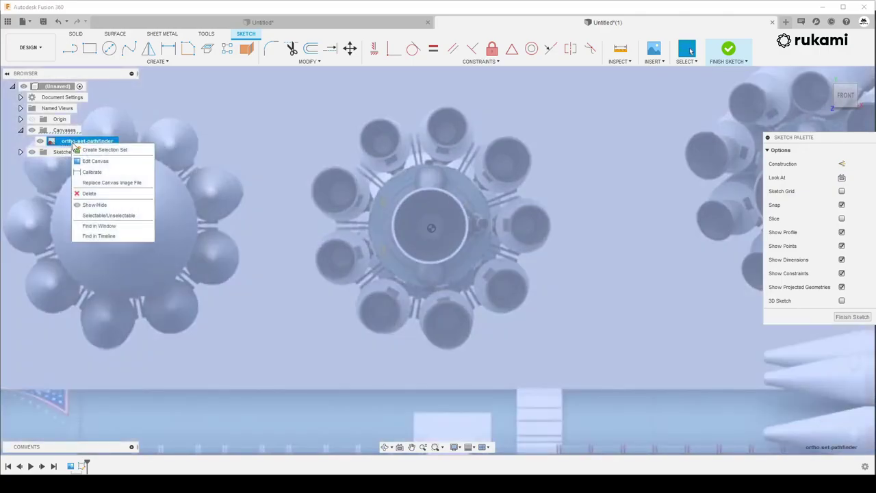
pyautogui.click(86, 161)
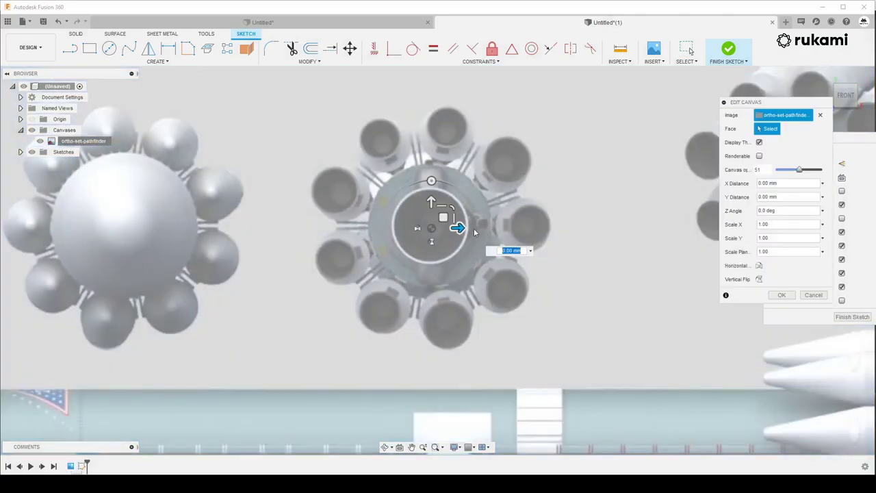
pyautogui.scroll(2, 474, 233)
pyautogui.moveTo(432, 217); pyautogui.dragTo(424, 218)
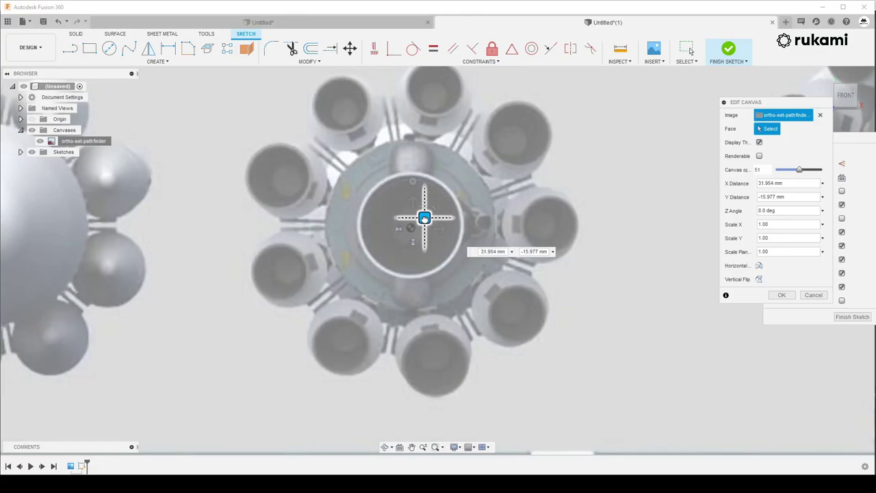
pyautogui.moveTo(424, 218); pyautogui.dragTo(425, 219)
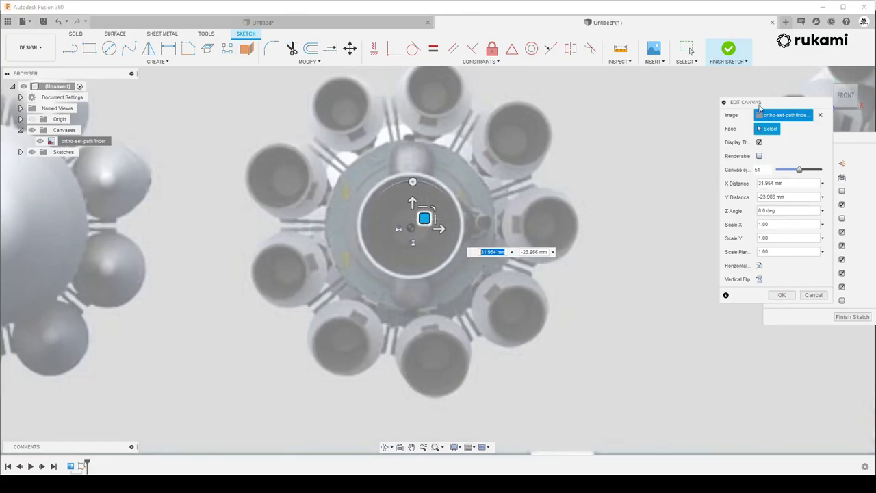
pyautogui.moveTo(758, 104); pyautogui.dragTo(659, 89)
pyautogui.click(675, 281)
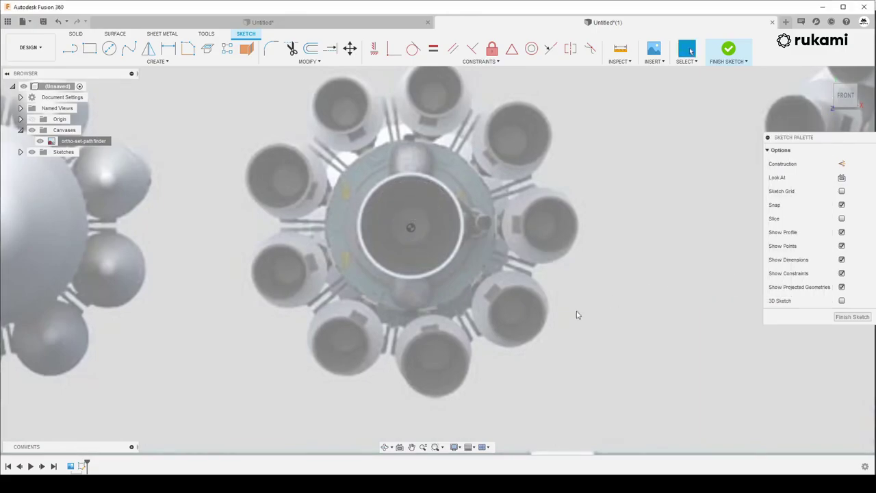
pyautogui.click(109, 49)
# Draw a circle around the core stage at its centre and a line straight up from it
pyautogui.click(410, 227)
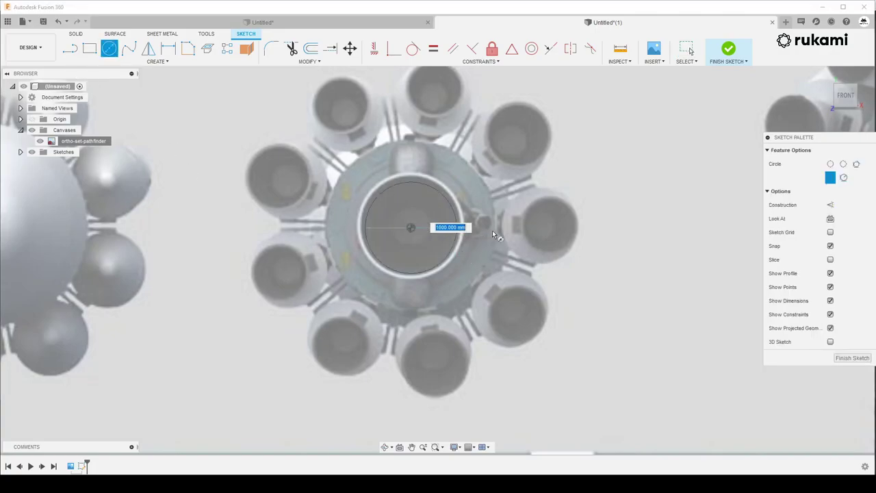
pyautogui.click(496, 230)
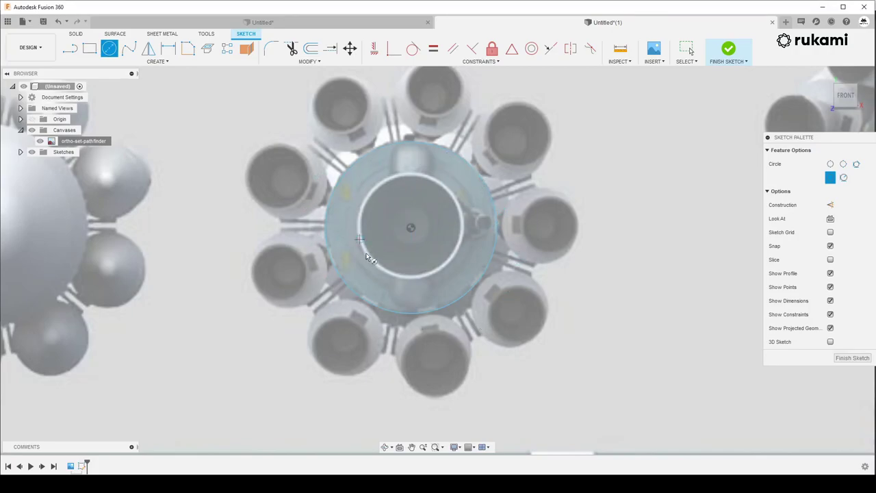
pyautogui.scroll(-1, 368, 253)
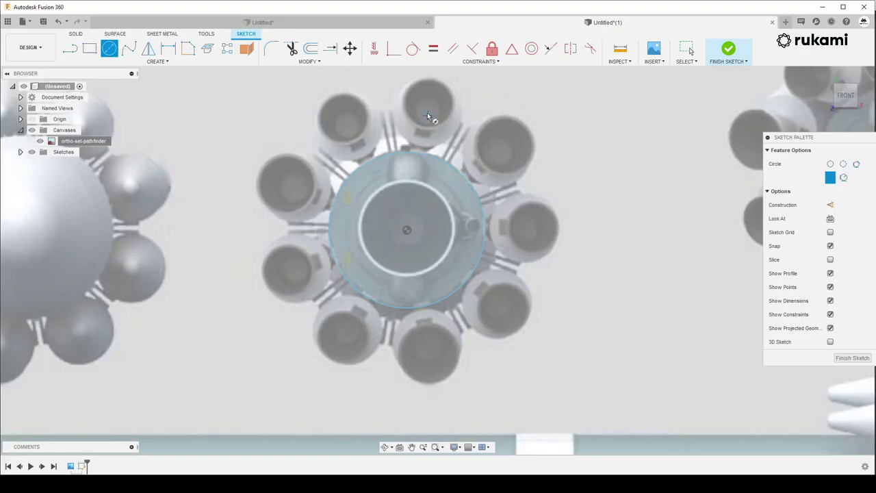
pyautogui.click(71, 49)
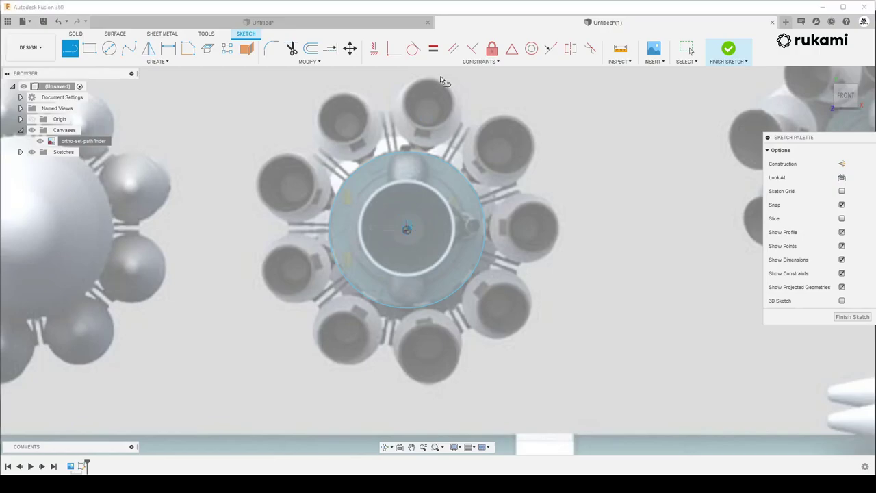
pyautogui.click(406, 231)
pyautogui.scroll(-2, 412, 123)
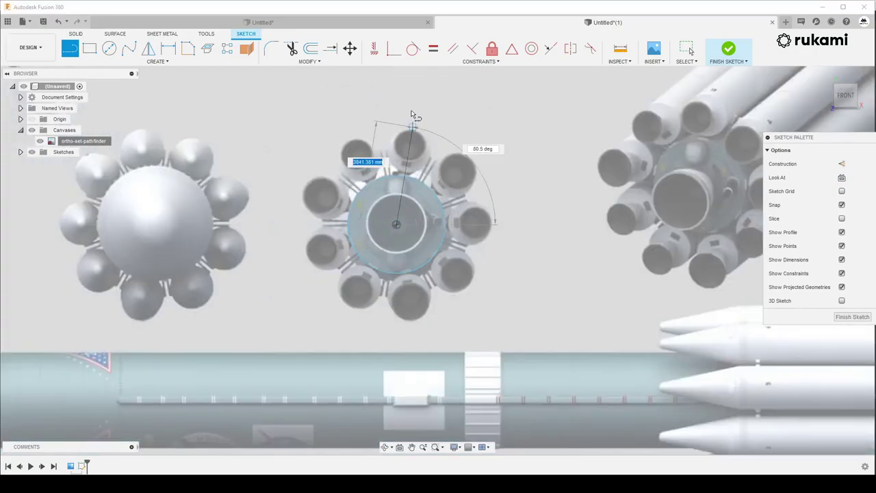
pyautogui.click(413, 111)
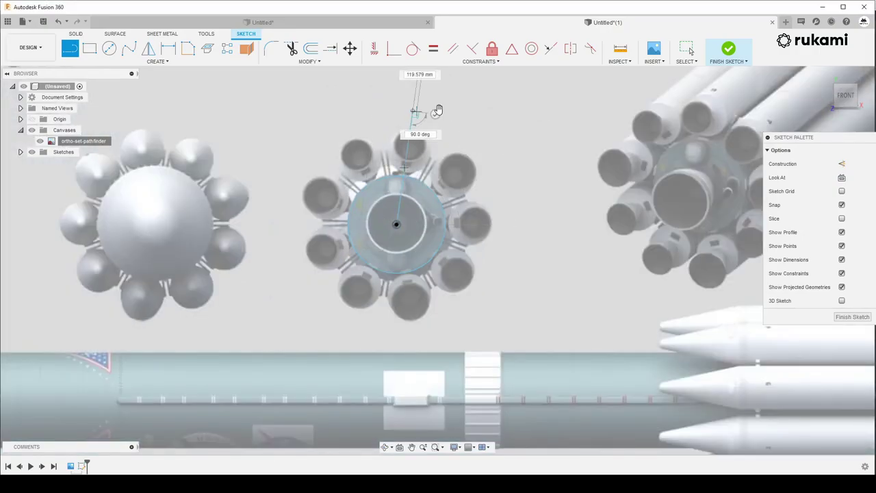
pyautogui.press('Escape')
# Add a 616 mm-radius circle at the line's top end, sized and moved onto the top booster
pyautogui.click(109, 48)
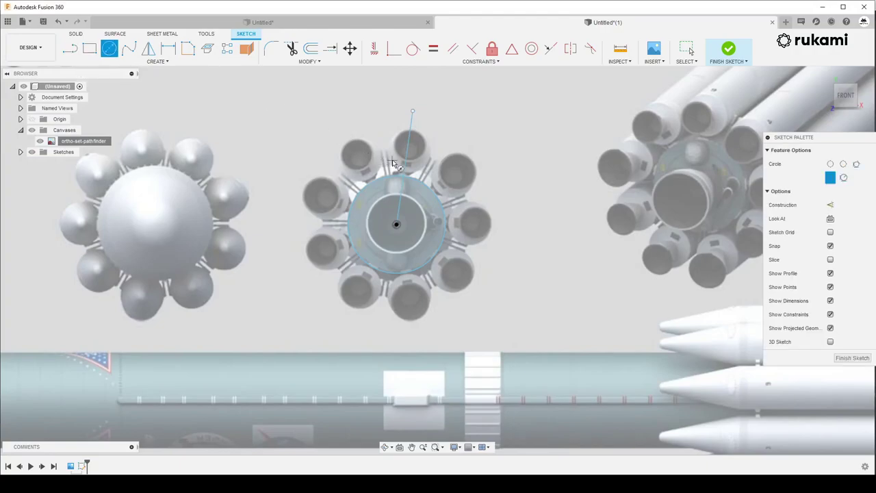
pyautogui.scroll(3, 403, 157)
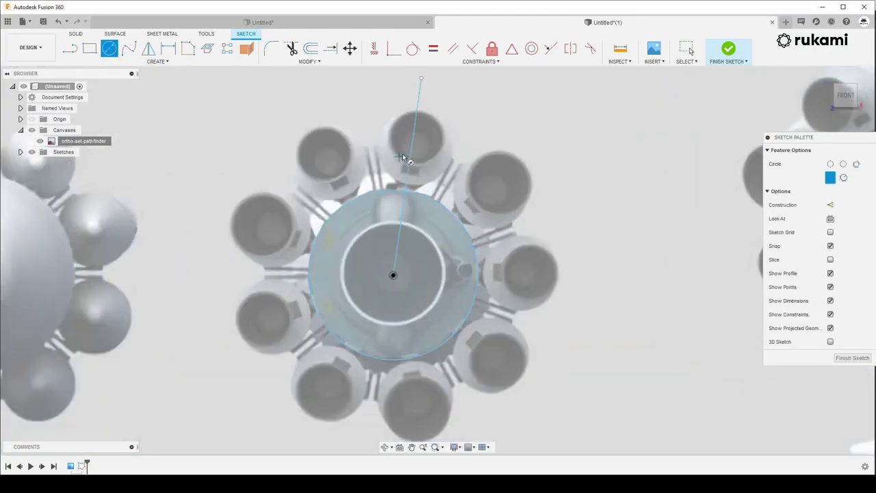
pyautogui.scroll(2, 407, 156)
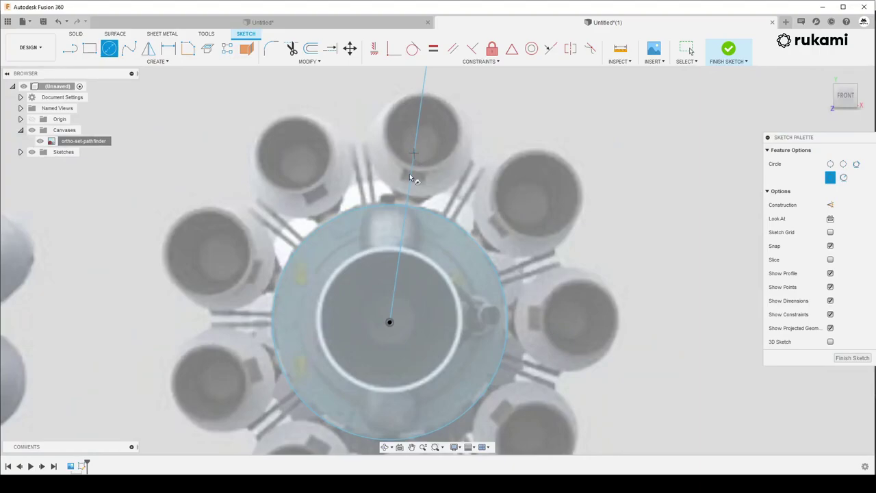
pyautogui.click(413, 152)
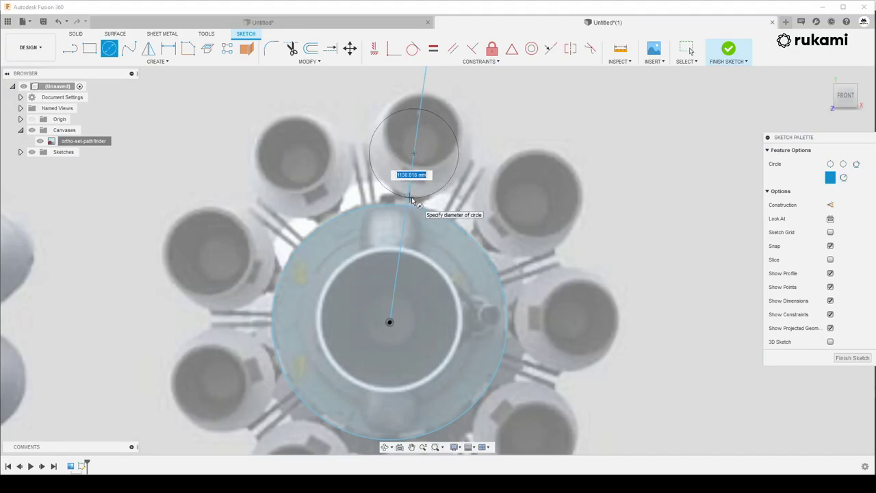
pyautogui.click(412, 200)
pyautogui.press('Escape')
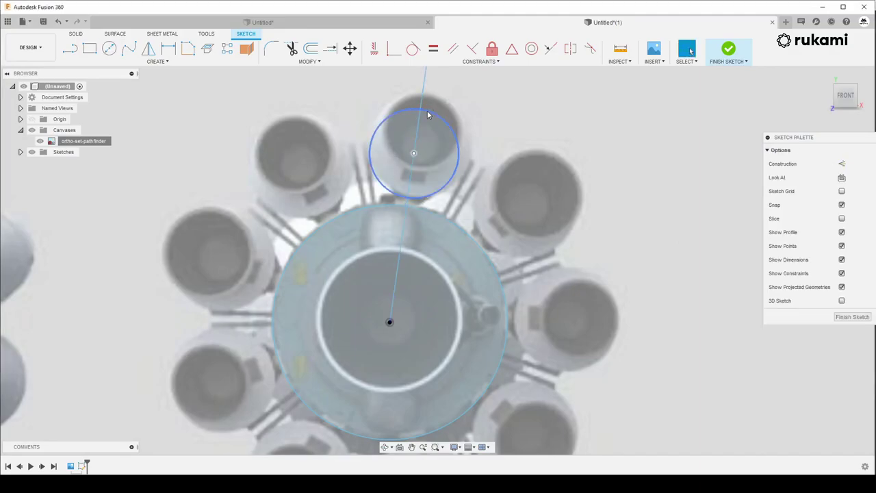
pyautogui.click(435, 103)
pyautogui.moveTo(436, 104); pyautogui.dragTo(434, 108)
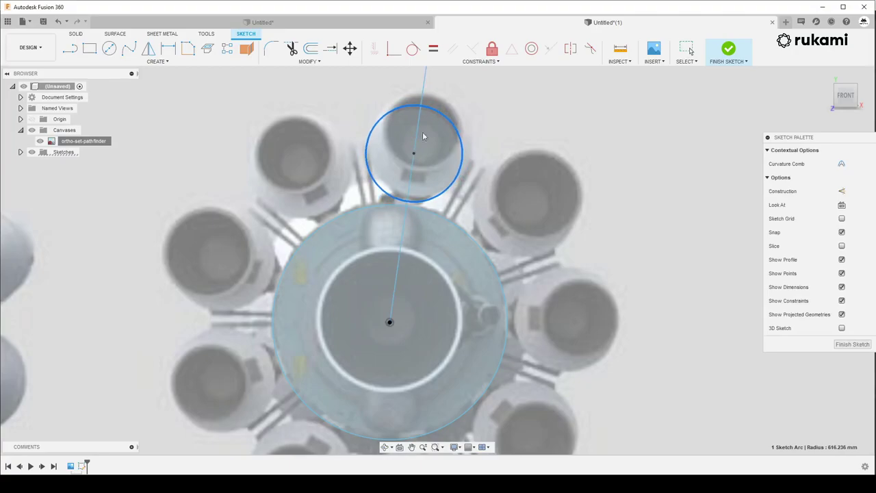
pyautogui.moveTo(415, 153); pyautogui.dragTo(416, 142)
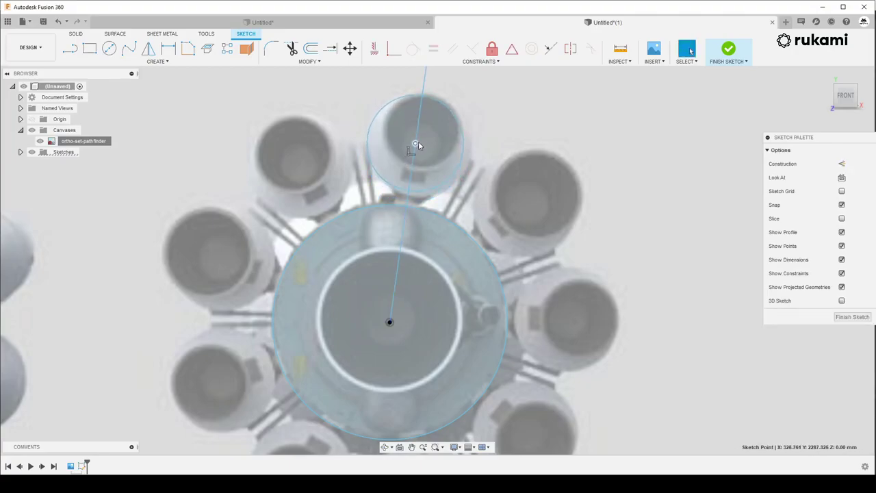
pyautogui.scroll(-5, 418, 141)
# Finish the sketch and extrude the core circle 4.000E+04 mm into a tall cylinder
pyautogui.click(849, 318)
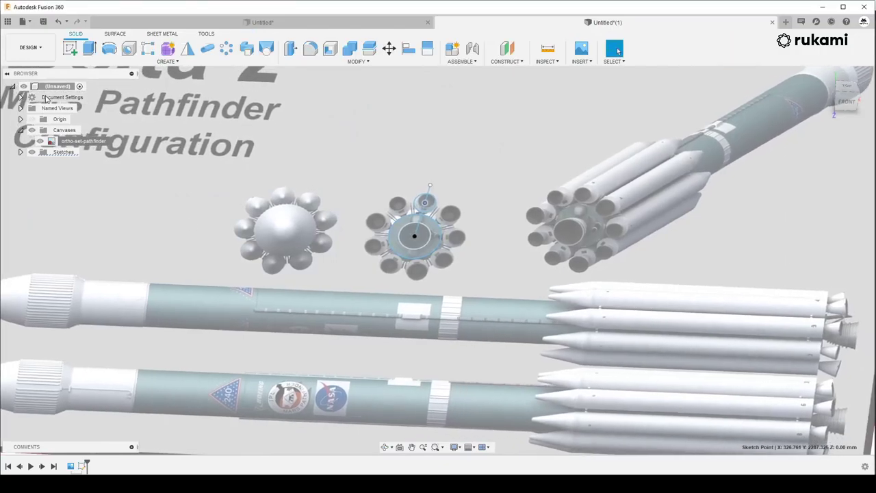
pyautogui.click(91, 49)
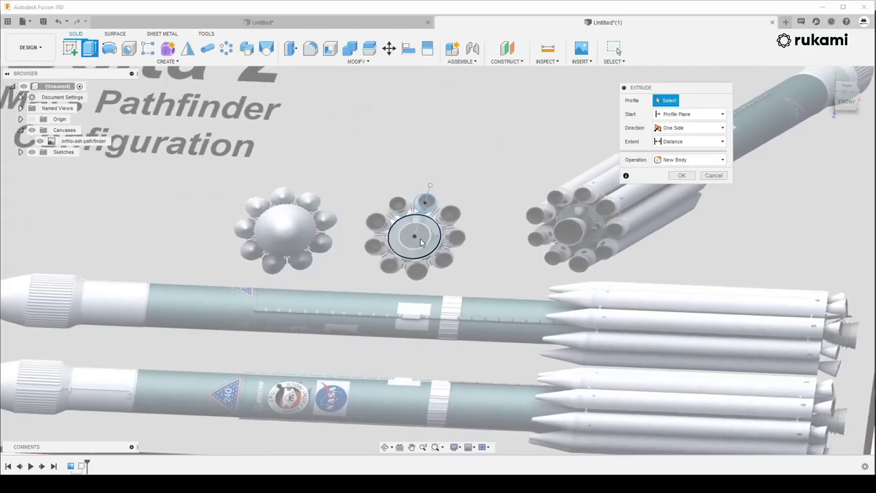
pyautogui.click(419, 263)
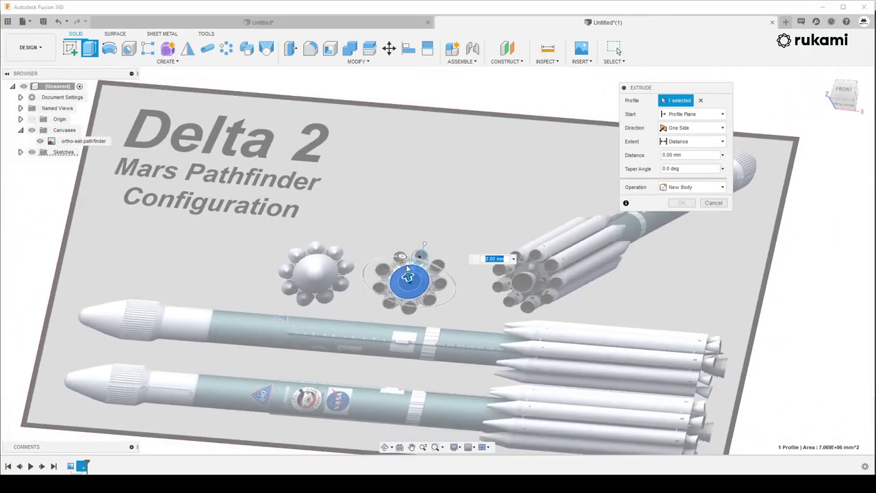
pyautogui.moveTo(408, 280); pyautogui.dragTo(381, 200)
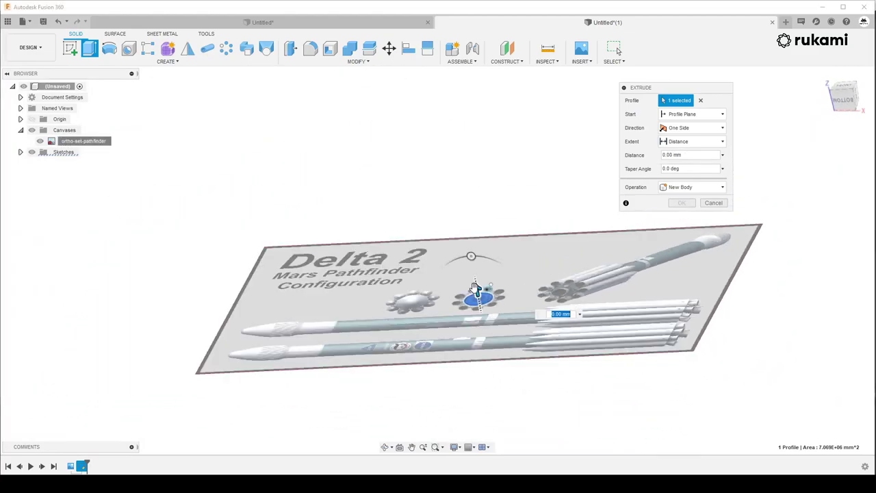
pyautogui.moveTo(472, 291); pyautogui.dragTo(448, 135)
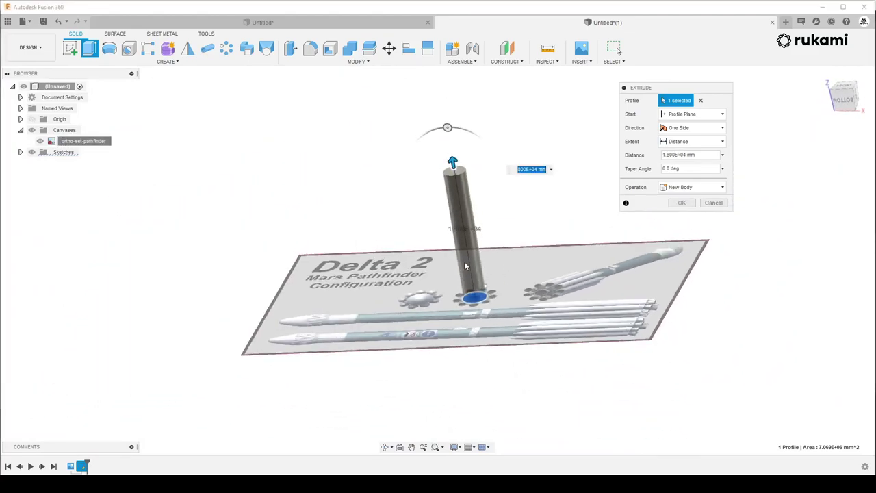
pyautogui.moveTo(458, 177); pyautogui.dragTo(457, 166)
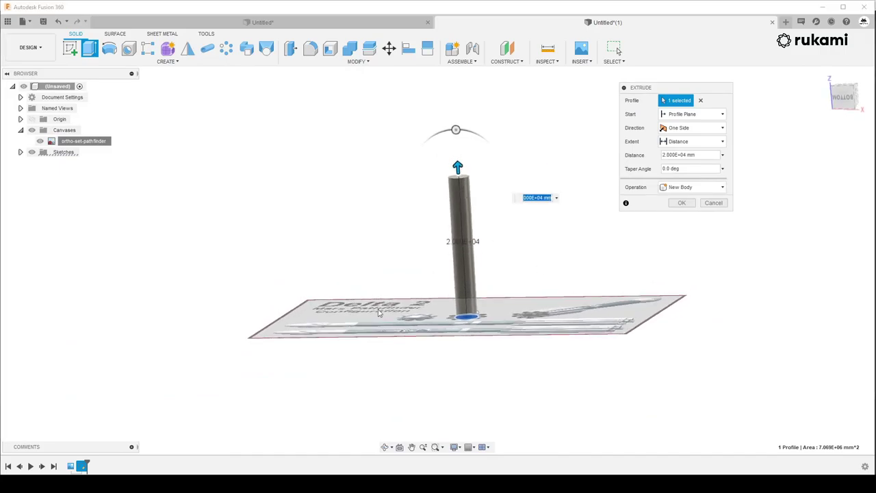
pyautogui.moveTo(457, 168); pyautogui.dragTo(503, 158)
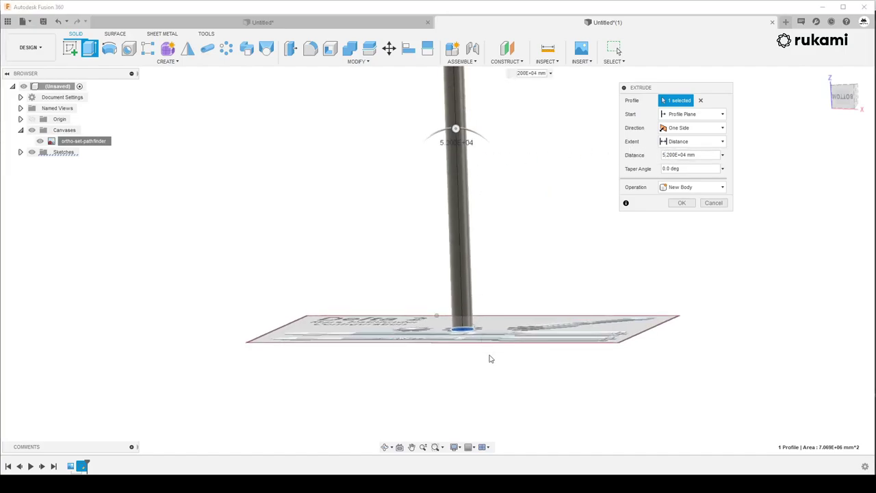
pyautogui.scroll(-3, 489, 358)
pyautogui.scroll(-2, 489, 358)
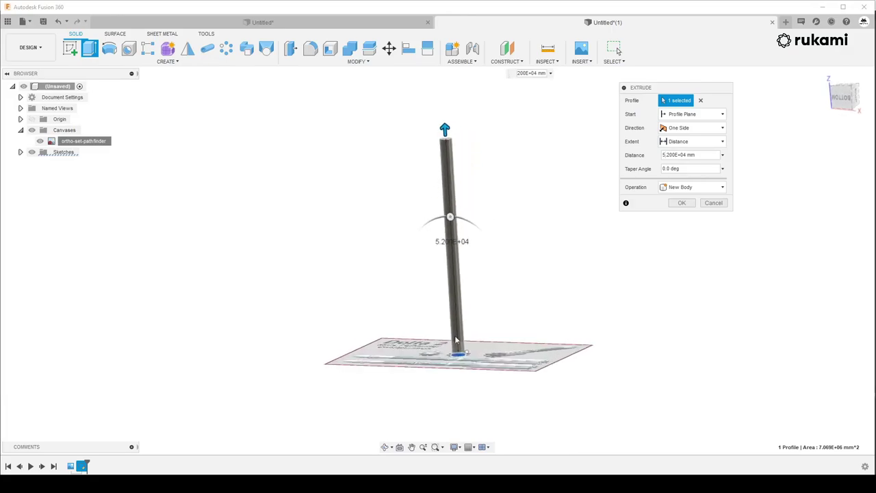
pyautogui.keyDown('shift'); pyautogui.moveTo(456, 339); pyautogui.dragTo(506, 373, button='middle'); pyautogui.keyUp('shift')
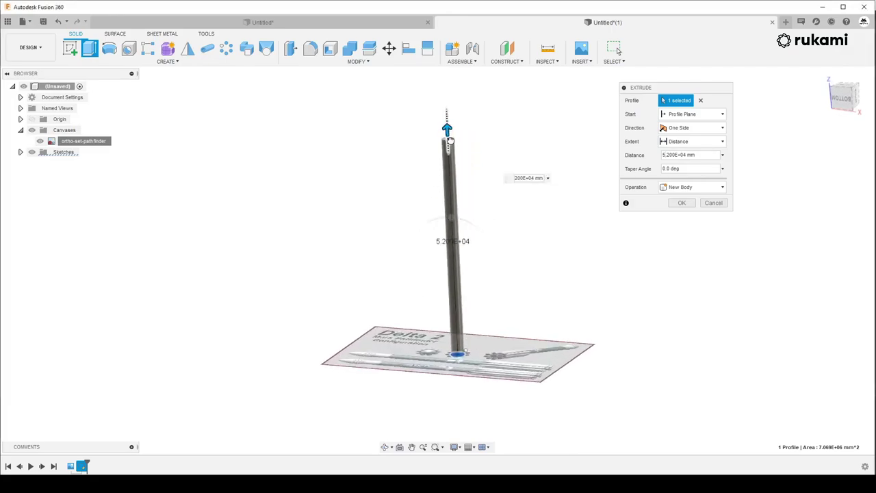
pyautogui.moveTo(446, 128); pyautogui.dragTo(449, 183)
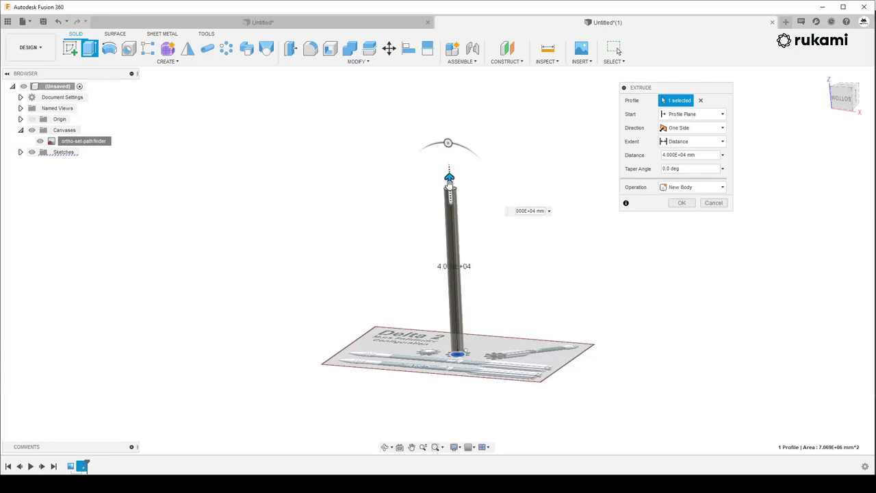
pyautogui.click(683, 204)
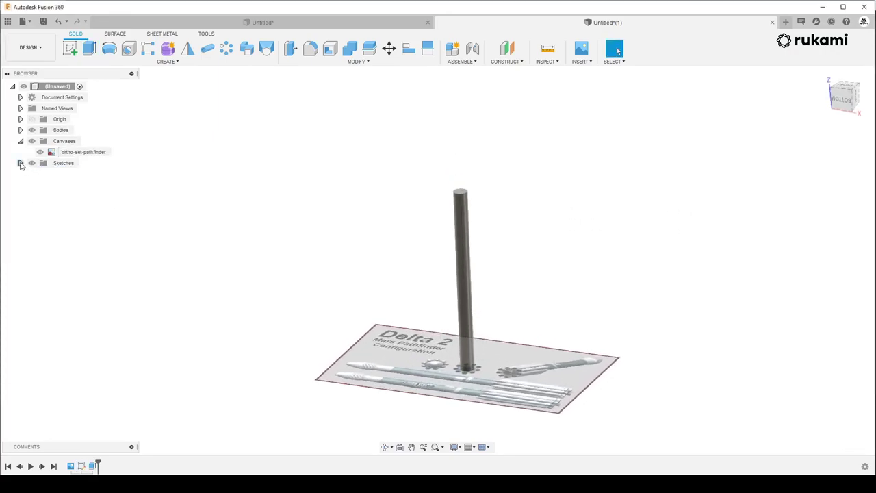
# Start an extrusion and select both halves of the small circle beside the core
pyautogui.click(20, 163)
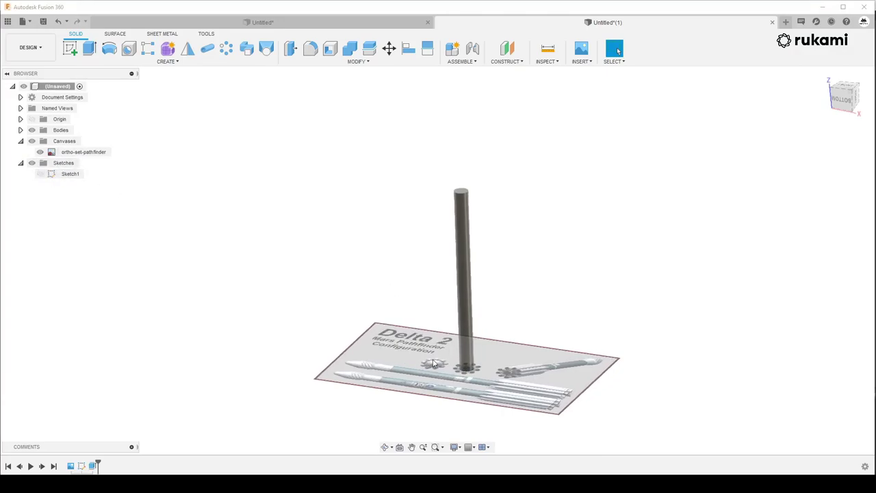
pyautogui.keyDown('shift'); pyautogui.moveTo(411, 274); pyautogui.dragTo(543, 313, button='middle'); pyautogui.keyUp('shift')
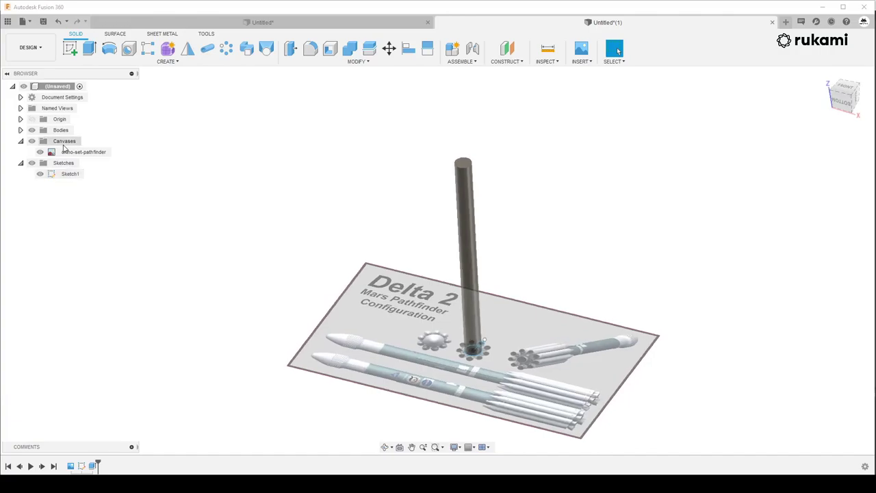
pyautogui.click(91, 47)
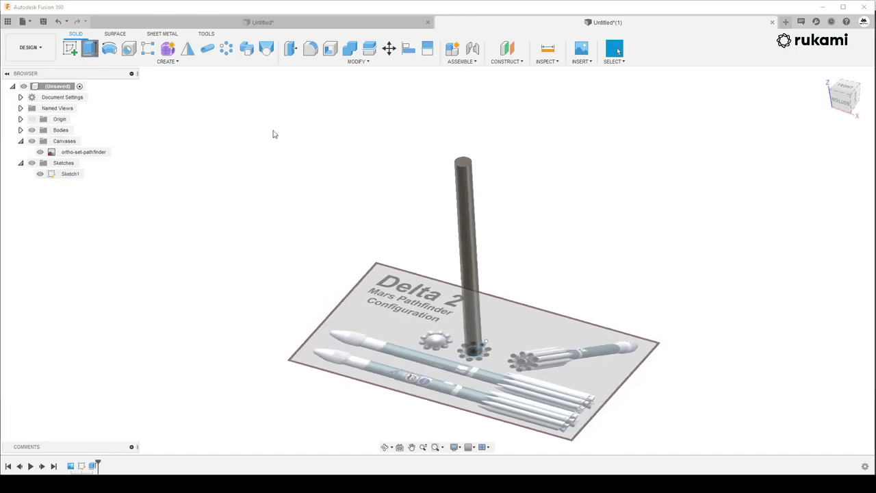
pyautogui.scroll(2, 499, 357)
pyautogui.scroll(3, 487, 357)
pyautogui.scroll(3, 487, 356)
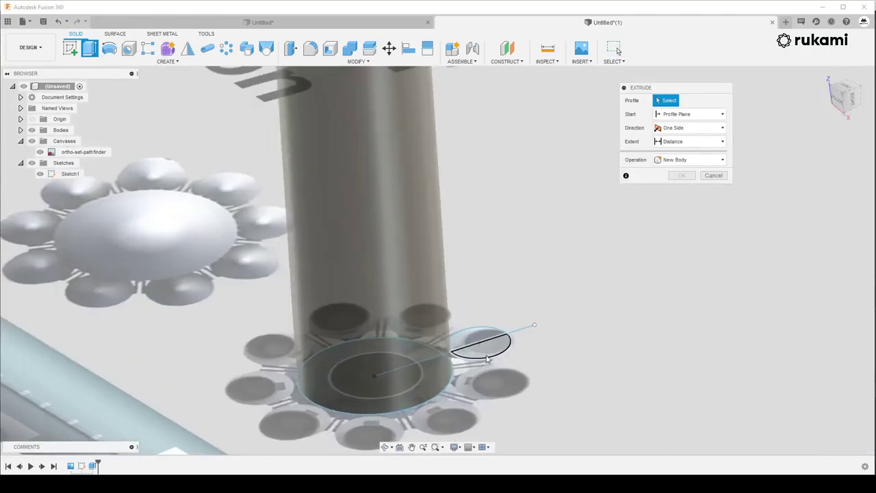
pyautogui.click(479, 342)
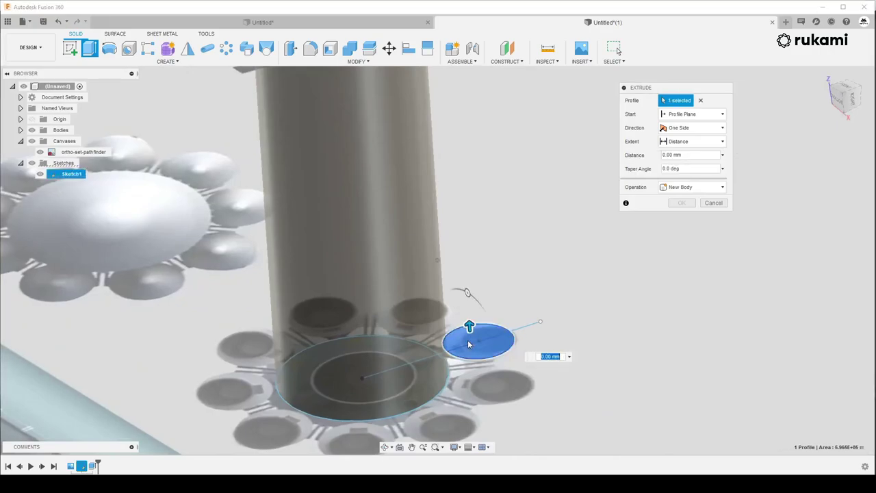
pyautogui.click(470, 340)
# Extrude the small circle 1.400E+04 mm into a thin booster cylinder as a new body
pyautogui.scroll(-2, 463, 345)
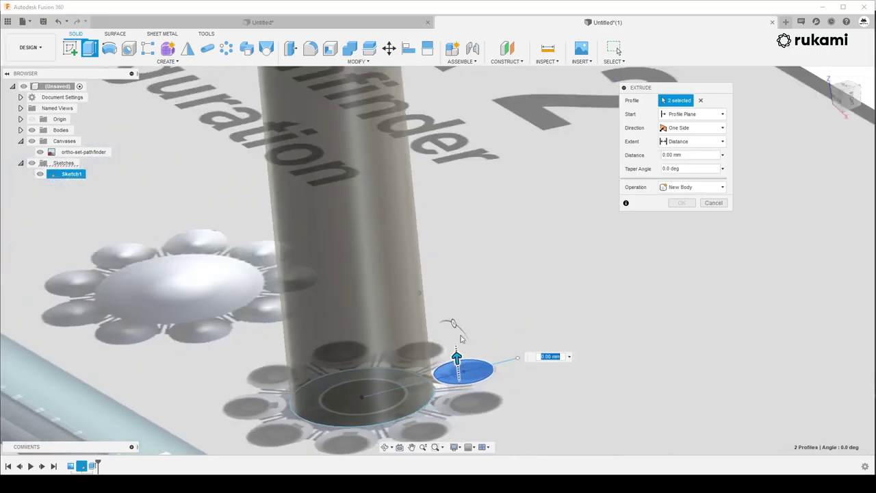
pyautogui.scroll(-2, 459, 342)
pyautogui.scroll(-2, 452, 339)
pyautogui.scroll(-2, 442, 333)
pyautogui.scroll(-1, 438, 332)
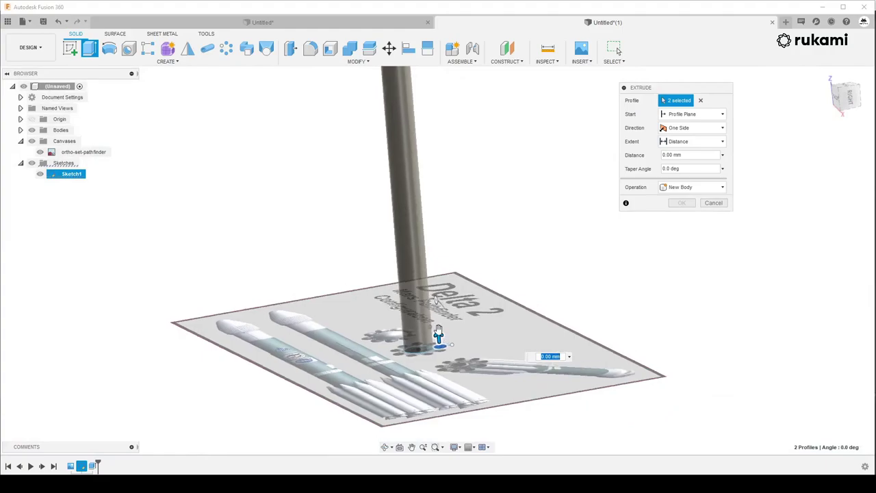
pyautogui.moveTo(438, 334); pyautogui.dragTo(427, 203)
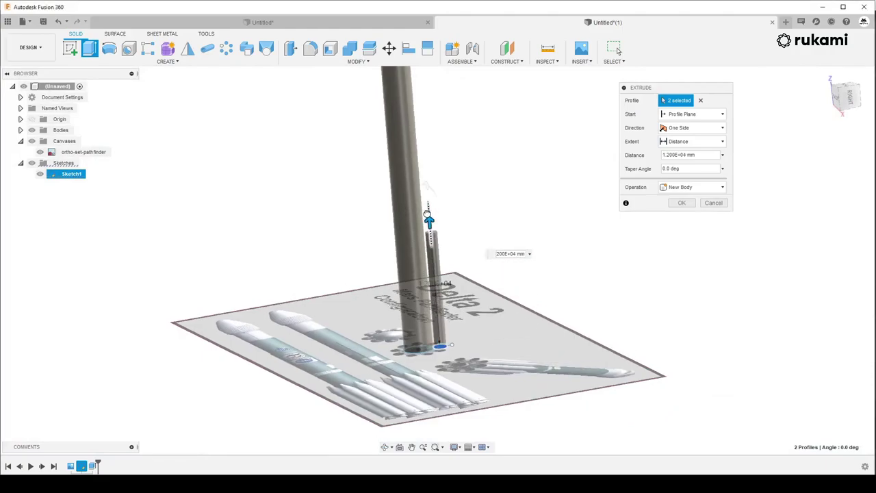
pyautogui.scroll(-2, 426, 166)
pyautogui.scroll(-2, 431, 205)
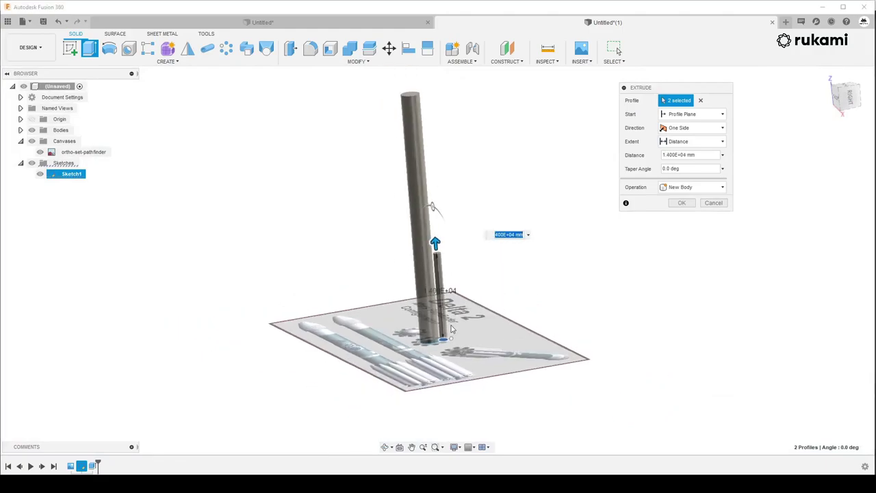
pyautogui.moveTo(431, 206)
pyautogui.keyDown('shift'); pyautogui.mouseDown(button='middle')
pyautogui.moveTo(444, 304)
pyautogui.moveTo(453, 301)
pyautogui.mouseUp(button='middle'); pyautogui.keyUp('shift')
pyautogui.scroll(1, 451, 329)
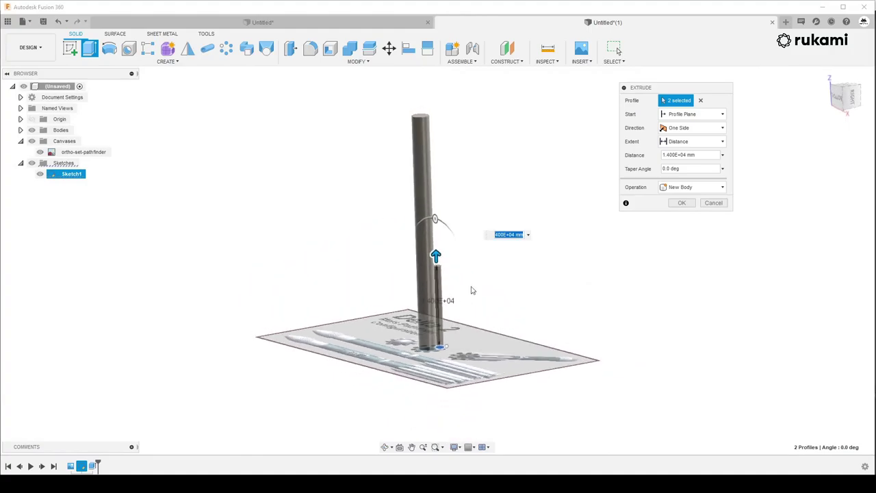
pyautogui.click(682, 205)
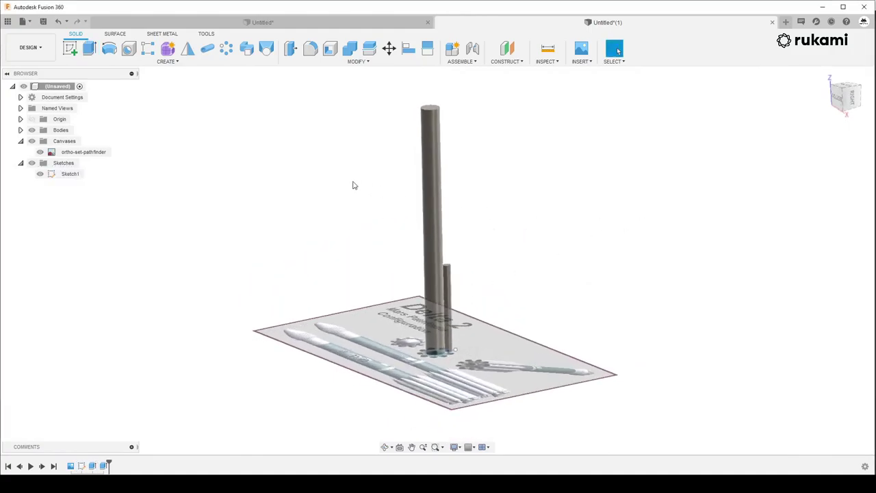
pyautogui.keyDown('shift'); pyautogui.moveTo(354, 186); pyautogui.dragTo(486, 269, button='middle'); pyautogui.keyUp('shift')
pyautogui.scroll(3, 487, 270)
# Try 600, 700 and 500 mm fillets on the booster's top edge, then cancel the fillet
pyautogui.click(365, 62)
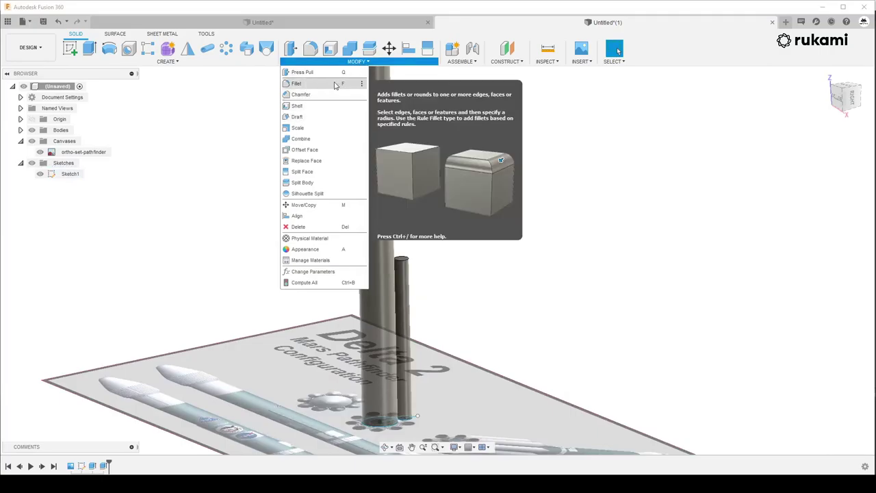
pyautogui.click(335, 85)
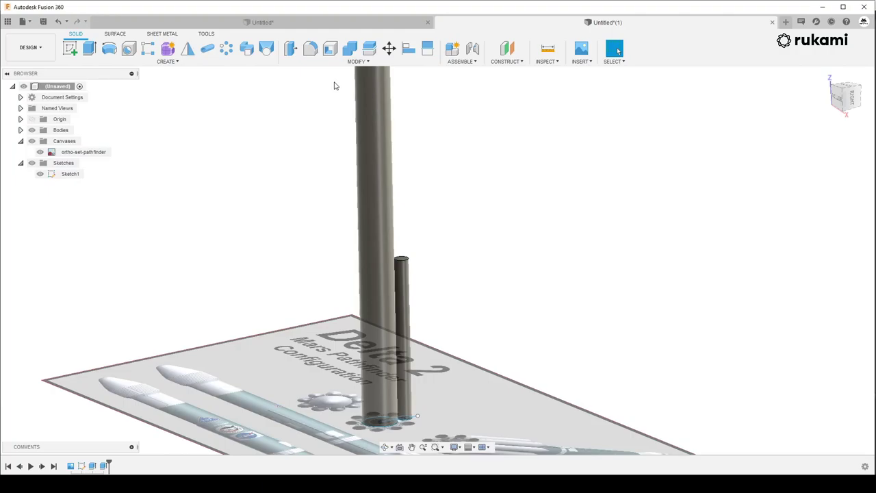
pyautogui.scroll(5, 406, 256)
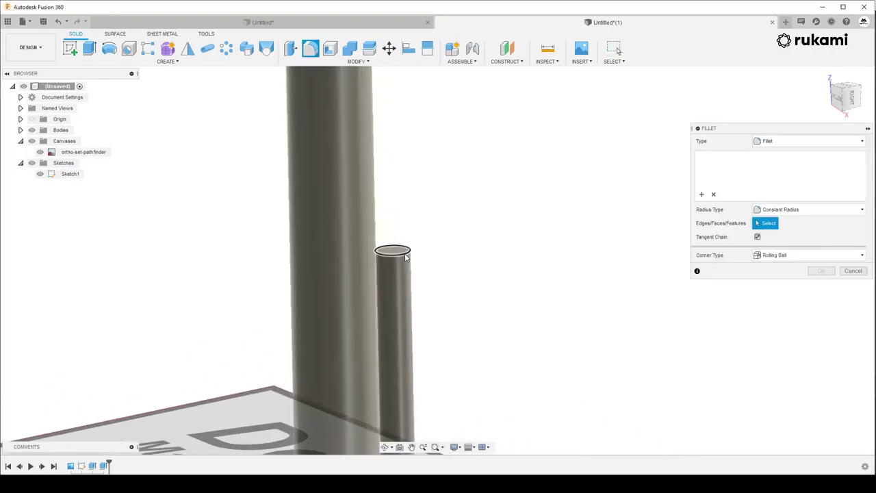
pyautogui.click(406, 256)
pyautogui.scroll(3, 404, 250)
pyautogui.write('600')
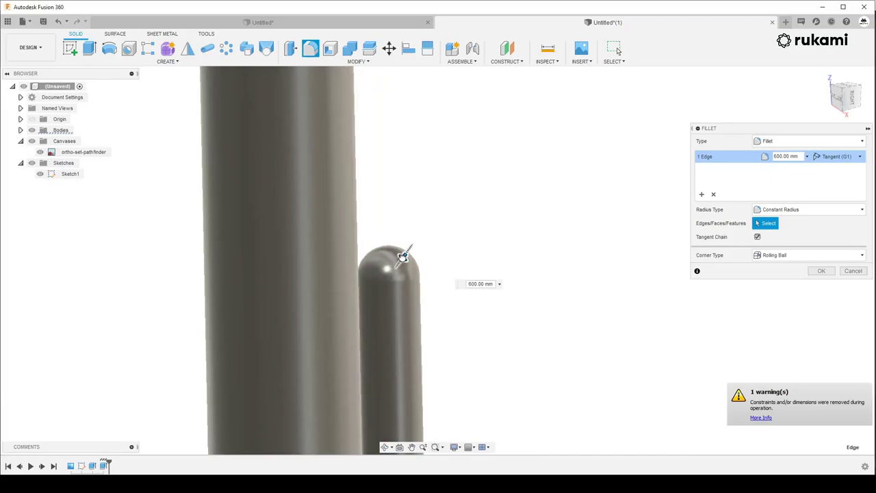
pyautogui.write('700')
pyautogui.scroll(-3, 366, 240)
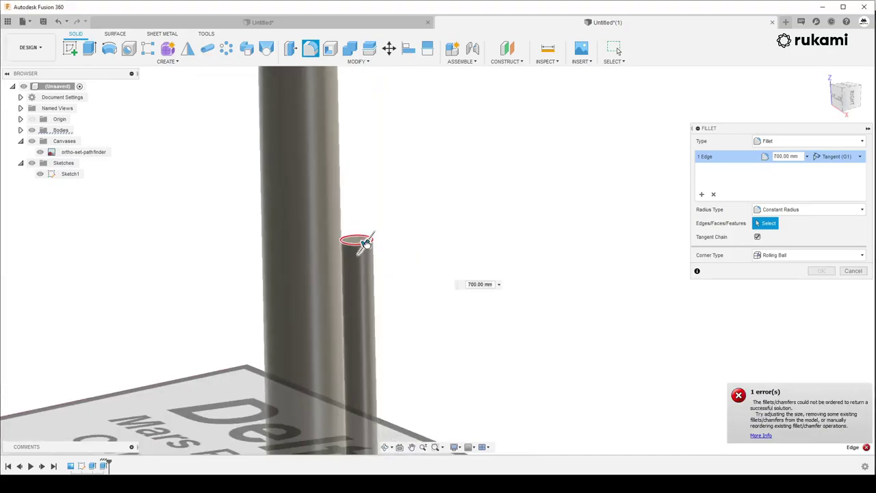
pyautogui.write('500')
pyautogui.keyDown('shift'); pyautogui.moveTo(362, 245); pyautogui.dragTo(322, 222, button='middle'); pyautogui.keyUp('shift')
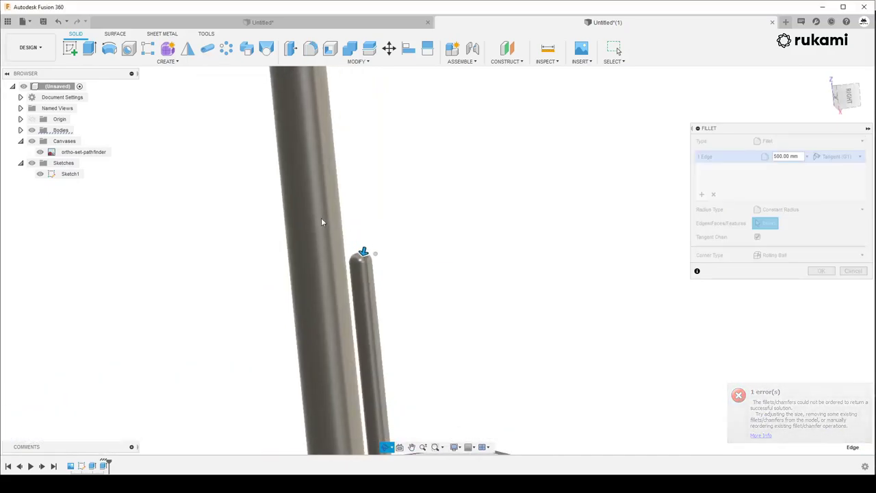
pyautogui.scroll(-2, 322, 221)
pyautogui.click(853, 271)
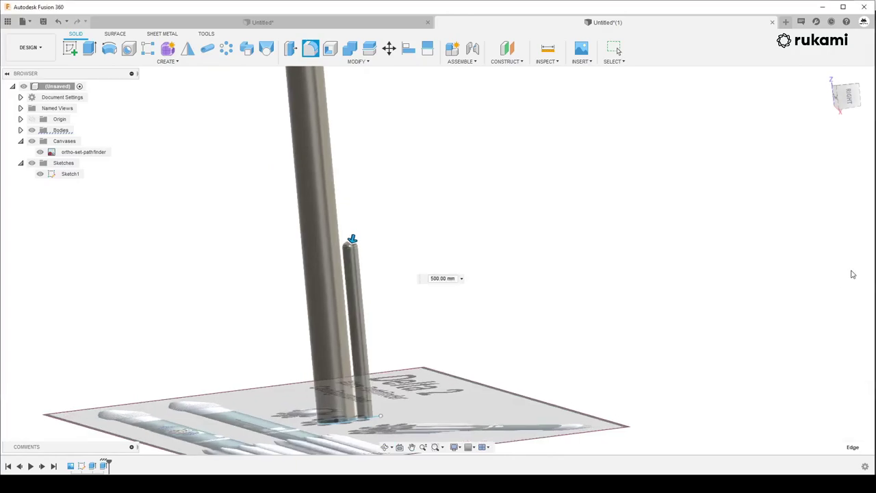
pyautogui.click(355, 61)
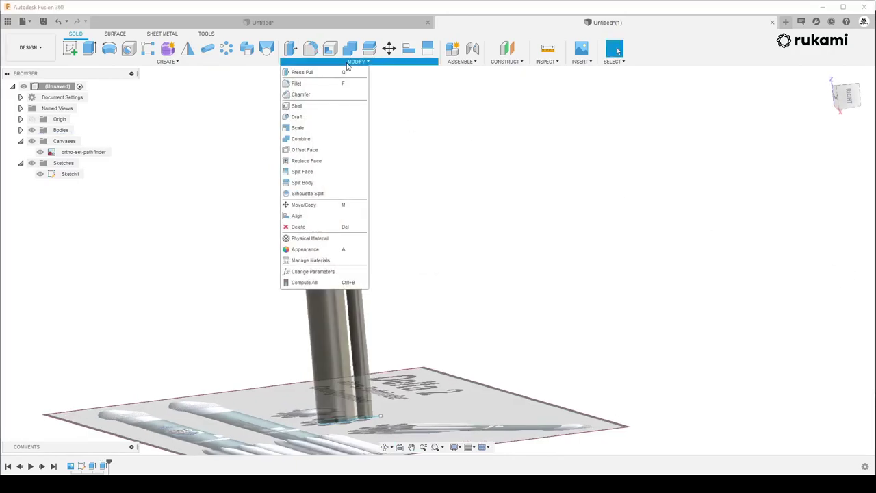
# Chamfer the booster's top edge with two distances, 400 mm and 900 mm, into a conical nose
pyautogui.click(328, 94)
pyautogui.scroll(5, 333, 108)
pyautogui.scroll(3, 355, 250)
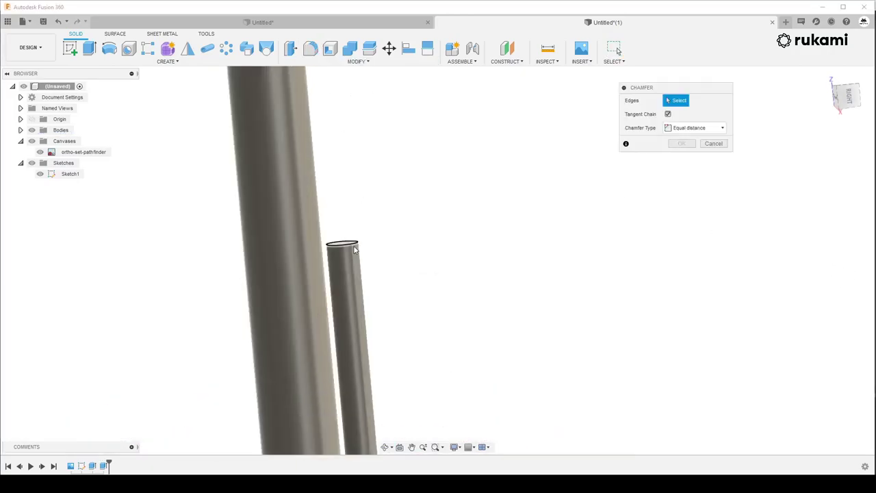
pyautogui.click(354, 248)
pyautogui.scroll(3, 356, 233)
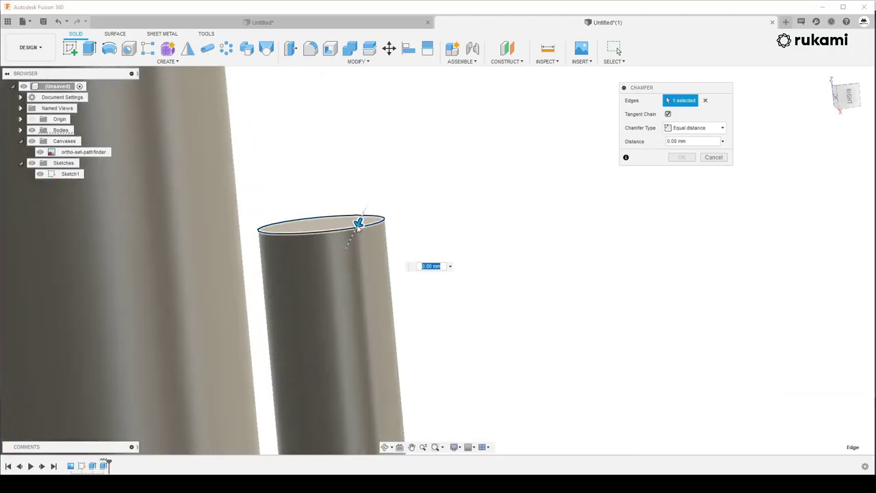
pyautogui.moveTo(357, 224); pyautogui.dragTo(340, 241)
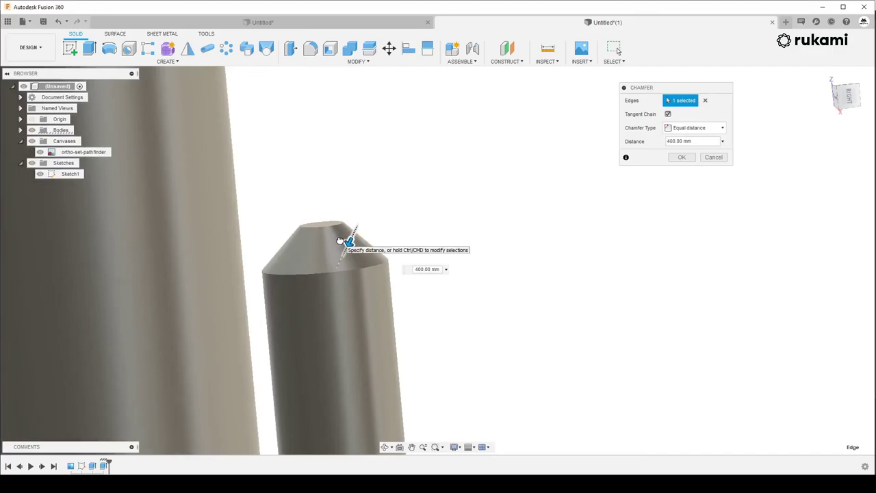
pyautogui.click(698, 128)
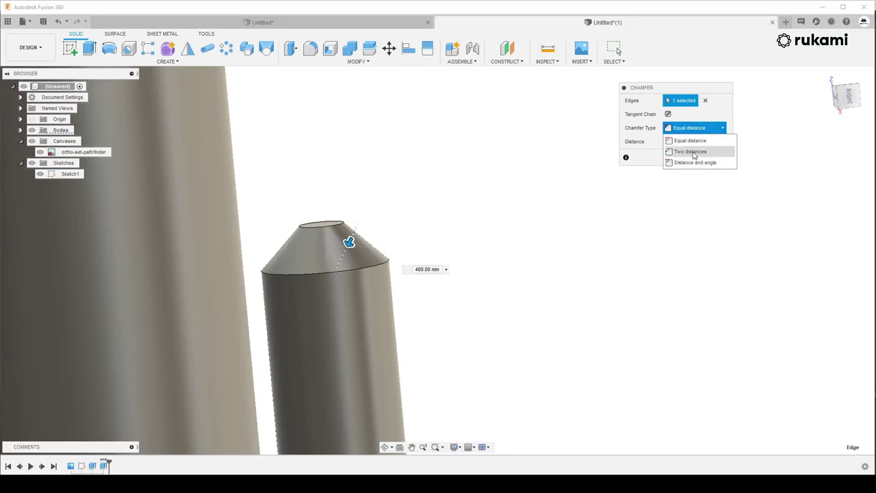
pyautogui.click(691, 151)
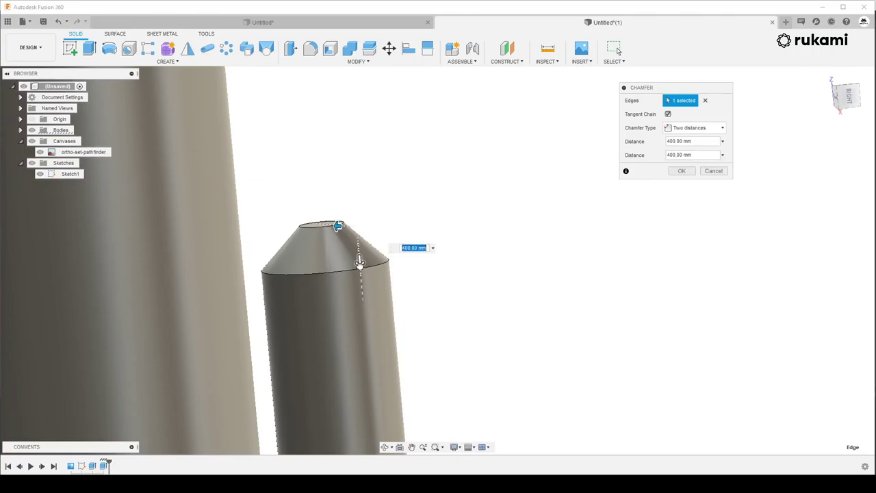
pyautogui.moveTo(359, 262); pyautogui.dragTo(364, 314)
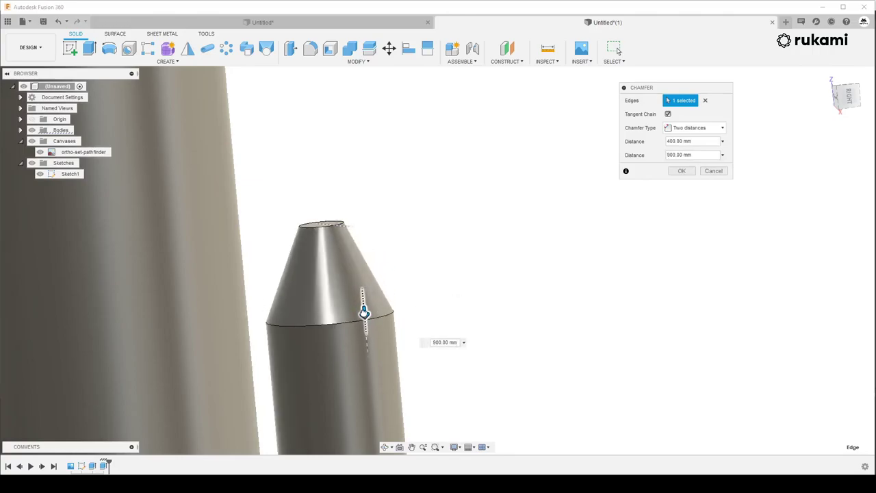
pyautogui.keyDown('shift'); pyautogui.moveTo(364, 312); pyautogui.dragTo(517, 232, button='middle'); pyautogui.keyUp('shift')
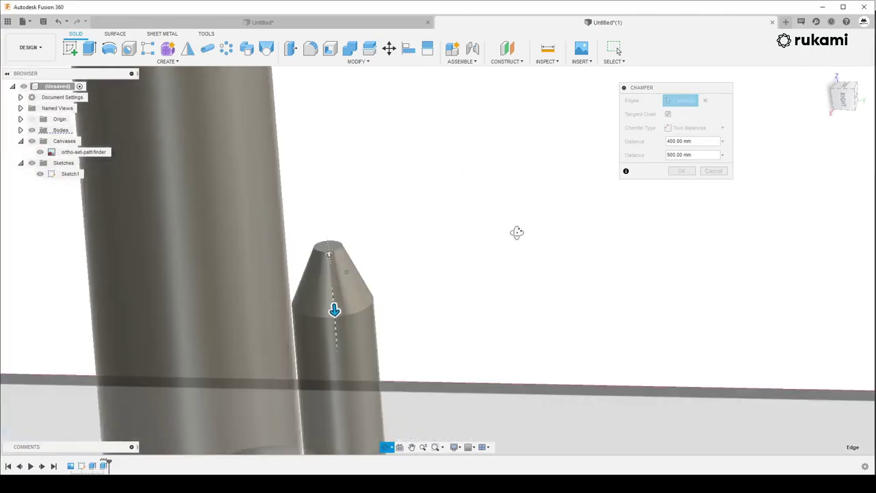
pyautogui.click(679, 172)
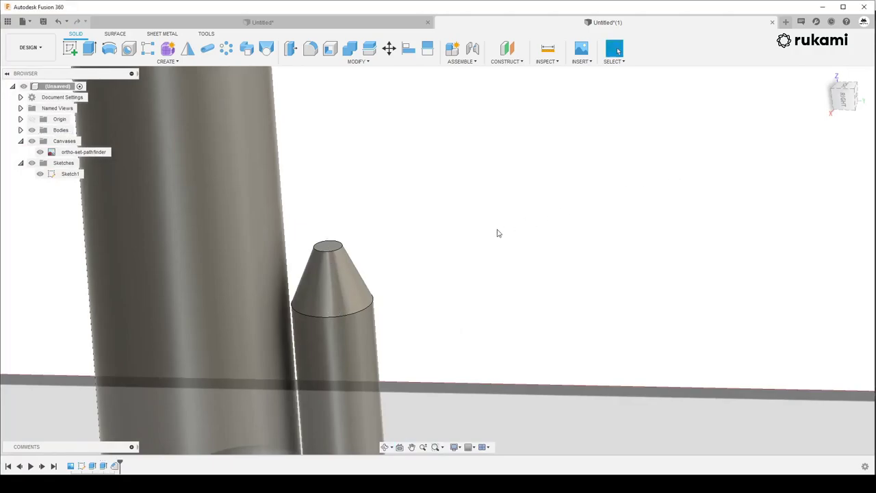
# Fillet the cone's tip edge and base edge with a 300 mm radius
pyautogui.press('f')
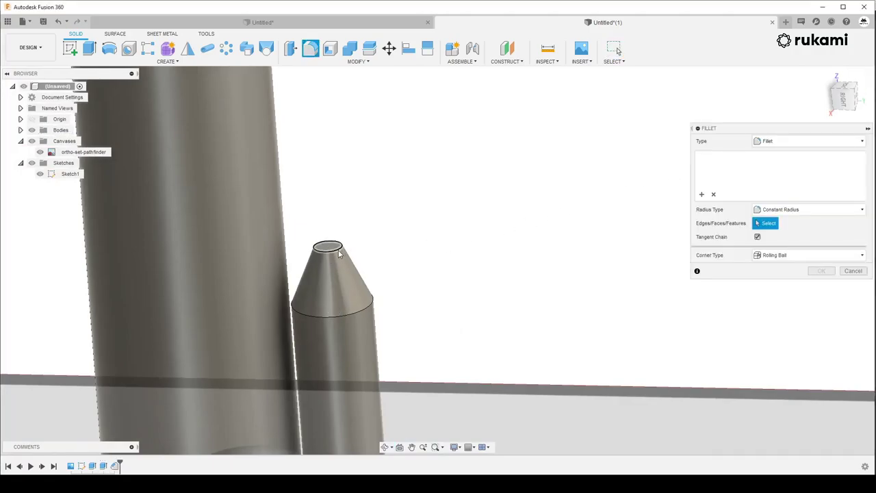
pyautogui.click(340, 244)
pyautogui.click(349, 313)
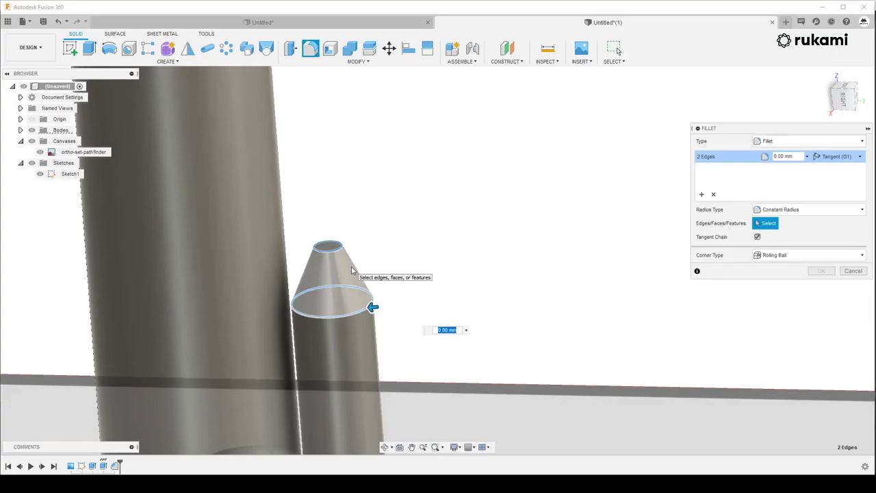
pyautogui.write('100')
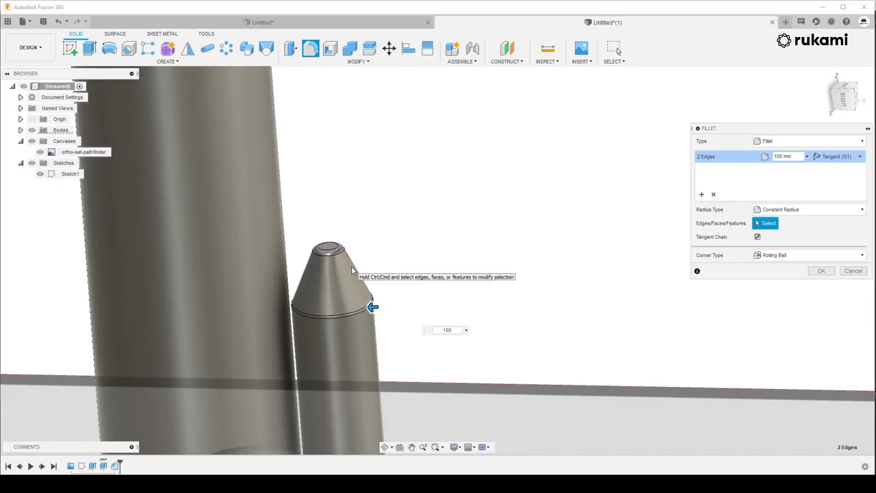
pyautogui.write('0')
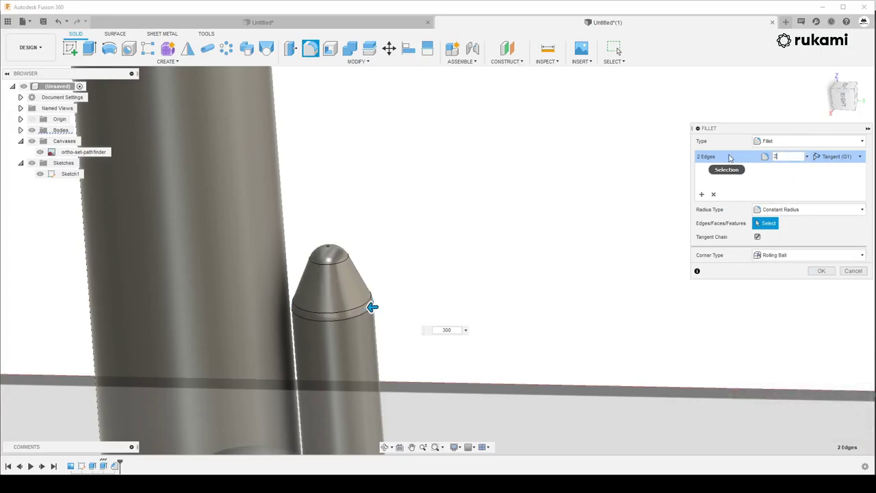
pyautogui.press('Return')
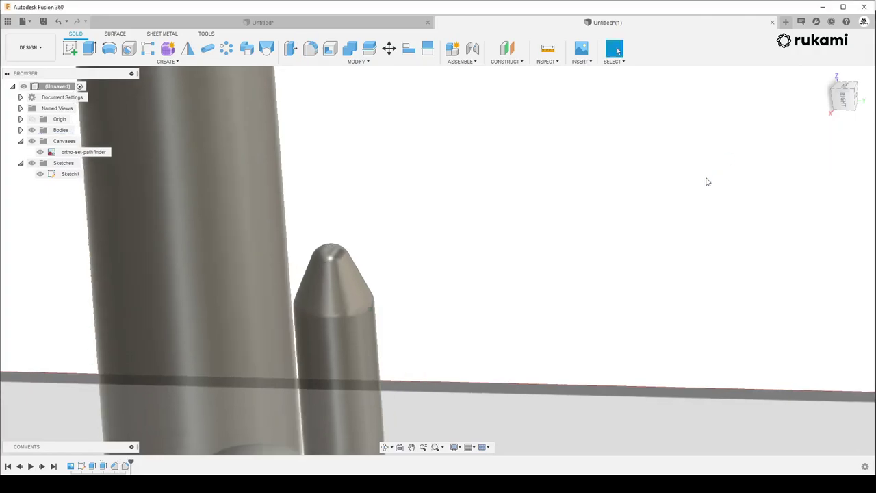
pyautogui.scroll(-5, 689, 226)
# Hide the ortho-set-pathfinder Delta 2 reference canvas in the Browser
pyautogui.moveTo(690, 225)
pyautogui.keyDown('shift'); pyautogui.mouseDown(button='middle')
pyautogui.moveTo(618, 245)
pyautogui.moveTo(581, 229)
pyautogui.moveTo(581, 303)
pyautogui.moveTo(532, 250)
pyautogui.mouseUp(button='middle'); pyautogui.keyUp('shift')
pyautogui.scroll(-2, 533, 251)
pyautogui.scroll(3, 540, 282)
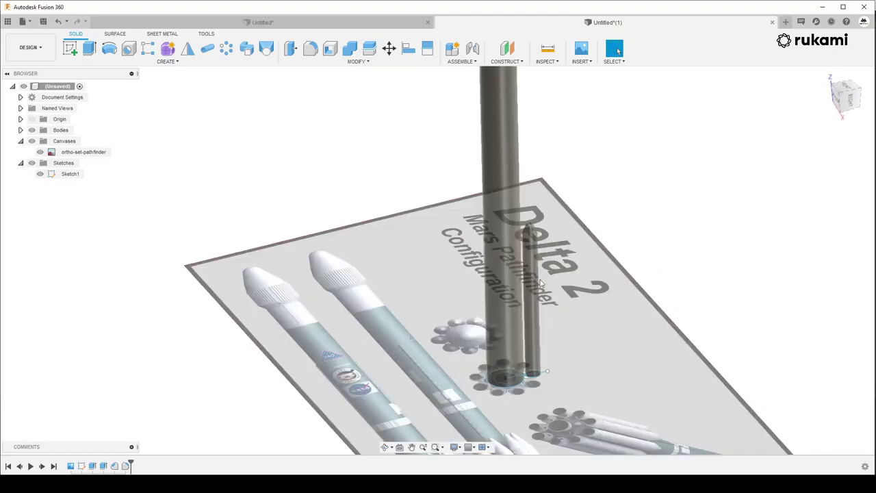
pyautogui.scroll(-2, 546, 313)
pyautogui.scroll(2, 546, 312)
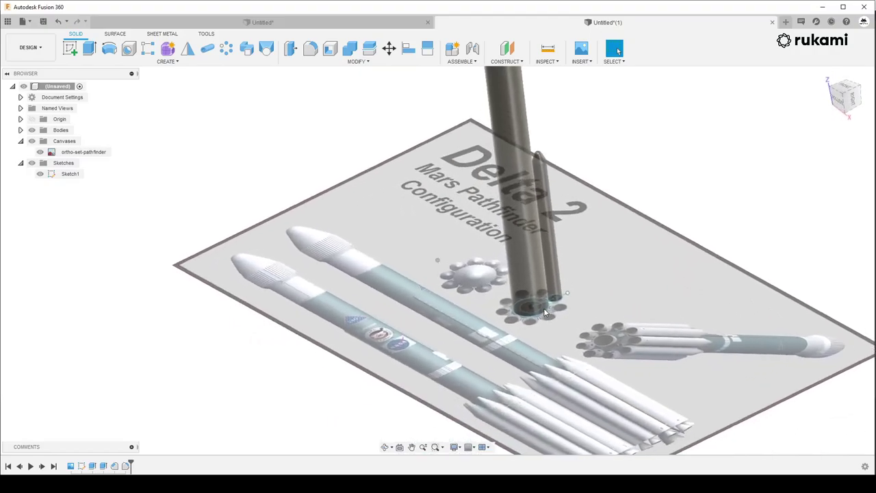
pyautogui.scroll(1, 545, 313)
pyautogui.scroll(-1, 545, 313)
pyautogui.scroll(-1, 546, 311)
pyautogui.scroll(2, 544, 308)
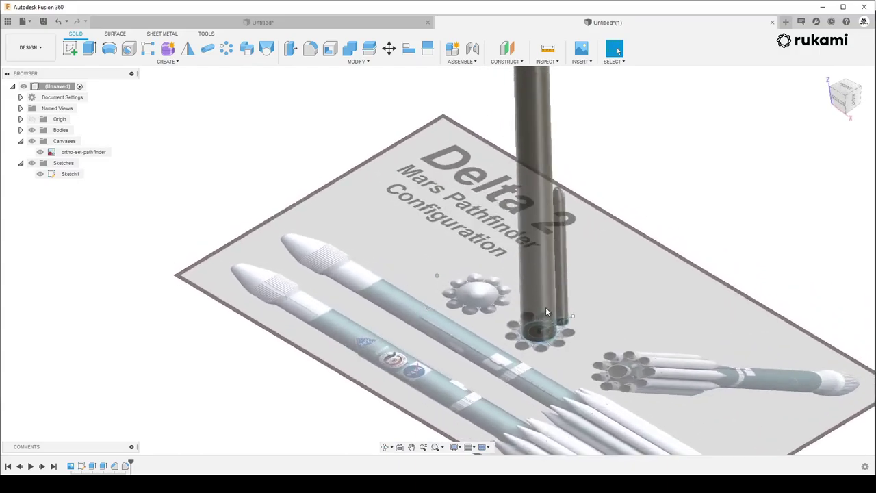
pyautogui.scroll(1, 532, 310)
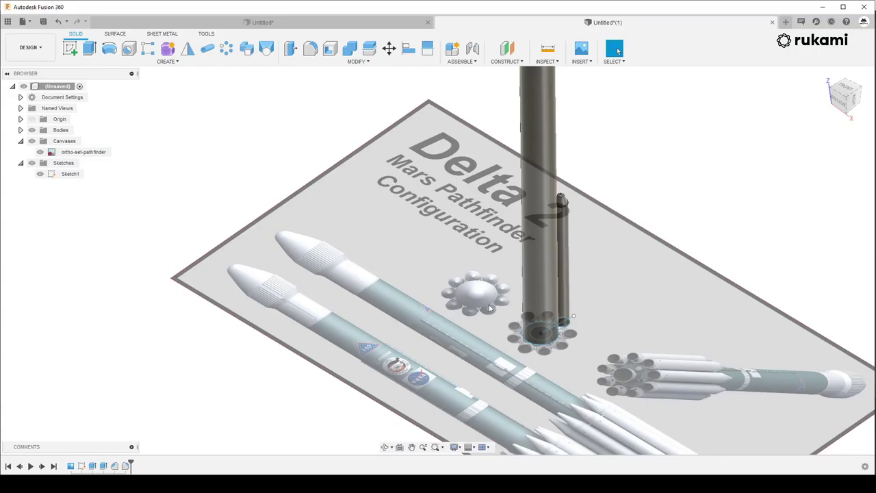
pyautogui.keyDown('shift'); pyautogui.moveTo(490, 308); pyautogui.dragTo(207, 245, button='middle'); pyautogui.keyUp('shift')
pyautogui.scroll(-3, 445, 294)
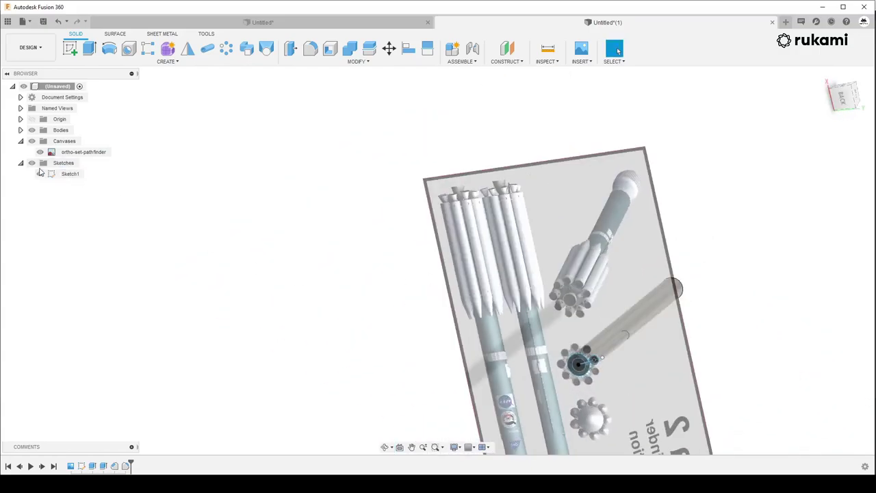
pyautogui.click(39, 151)
# Hide Sketch1 and zoom in on the core and booster cylinders
pyautogui.keyDown('shift'); pyautogui.moveTo(268, 237); pyautogui.dragTo(538, 245, button='middle'); pyautogui.keyUp('shift')
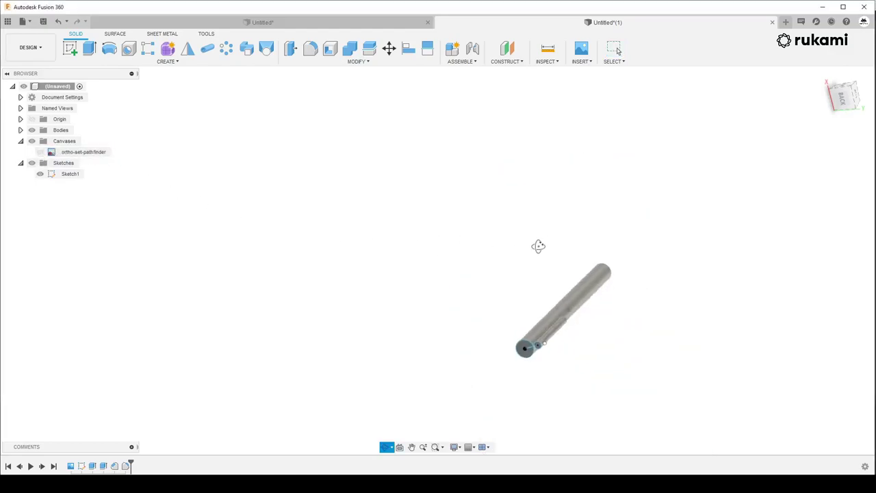
pyautogui.click(40, 174)
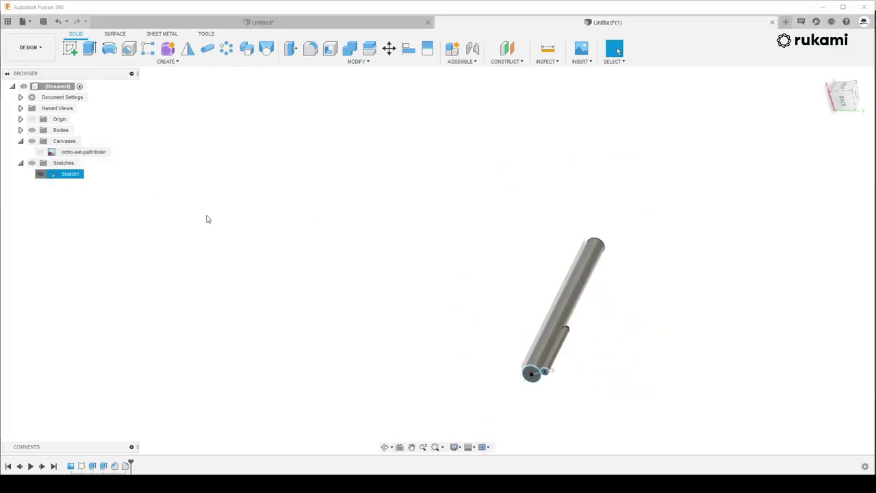
pyautogui.moveTo(297, 225)
pyautogui.keyDown('shift'); pyautogui.mouseDown(button='middle')
pyautogui.moveTo(586, 246)
pyautogui.moveTo(579, 283)
pyautogui.mouseUp(button='middle'); pyautogui.keyUp('shift')
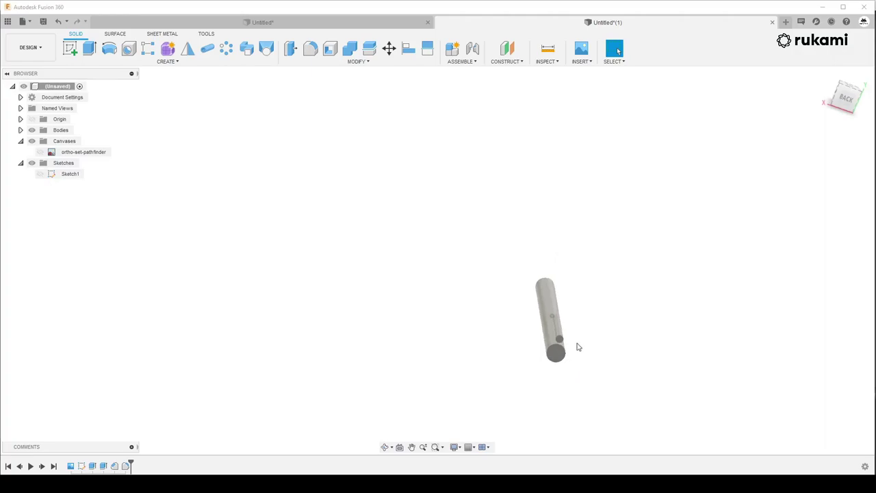
pyautogui.scroll(2, 577, 346)
pyautogui.scroll(2, 567, 344)
pyautogui.scroll(2, 564, 338)
pyautogui.scroll(-4, 564, 342)
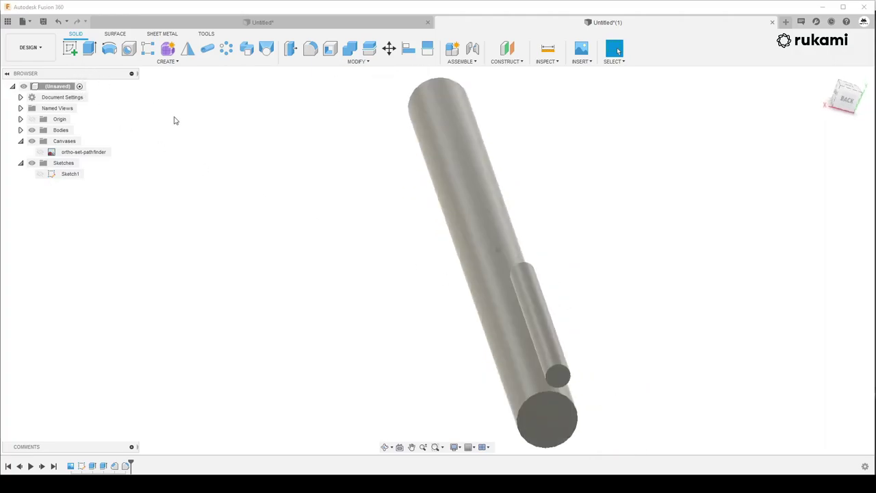
# Create a new sketch on the core cylinder's bottom face
pyautogui.click(69, 48)
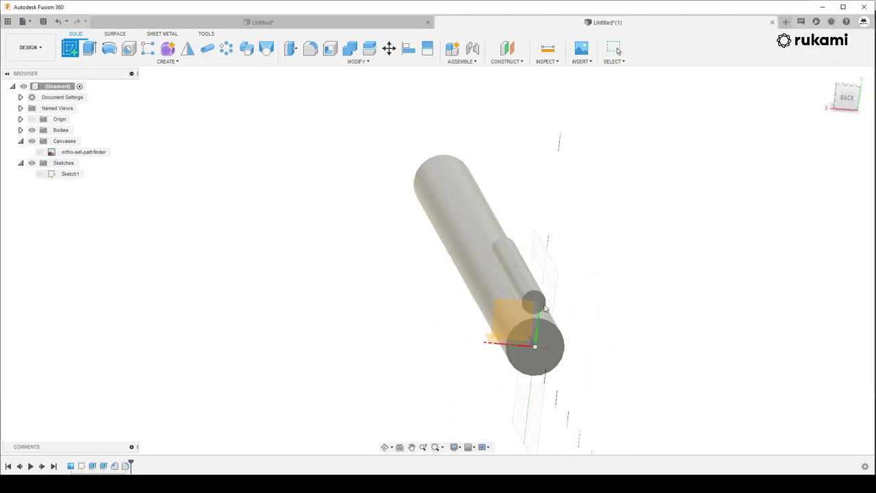
pyautogui.scroll(2, 520, 294)
pyautogui.scroll(2, 524, 297)
pyautogui.scroll(1, 523, 303)
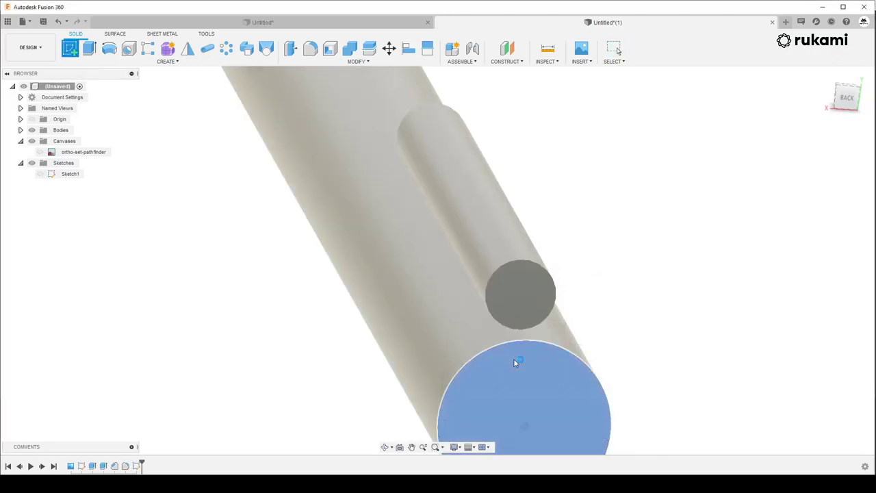
pyautogui.click(514, 361)
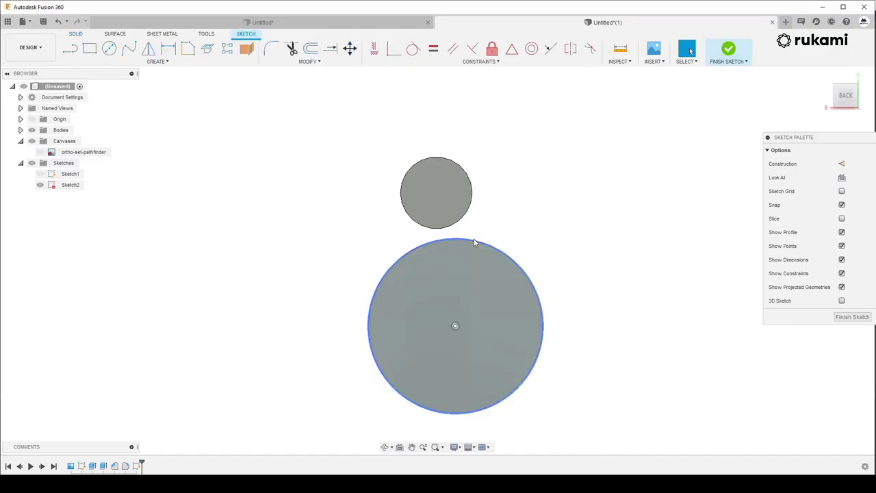
# Project the core's and booster's circular faces into the sketch
pyautogui.press('p')
pyautogui.click(468, 275)
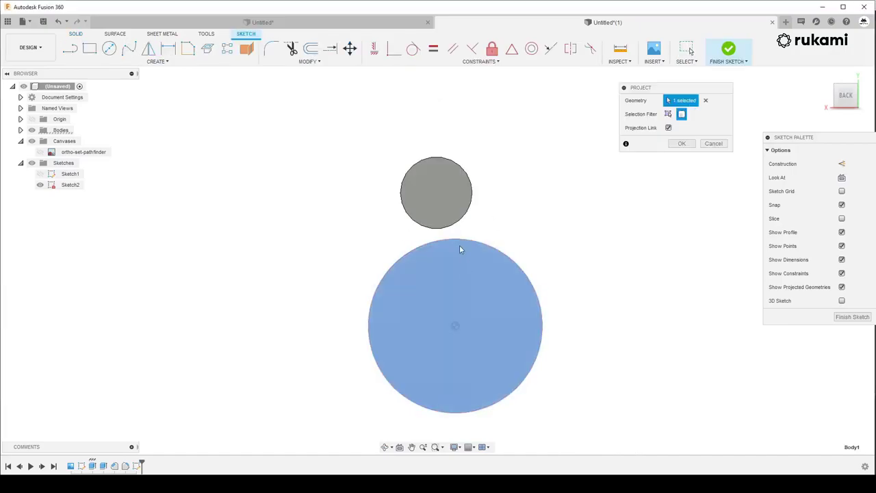
pyautogui.click(451, 209)
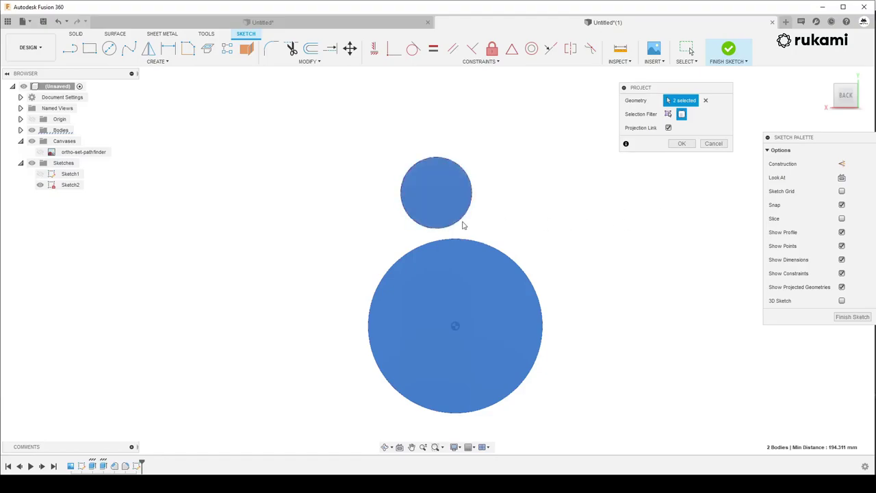
pyautogui.click(682, 143)
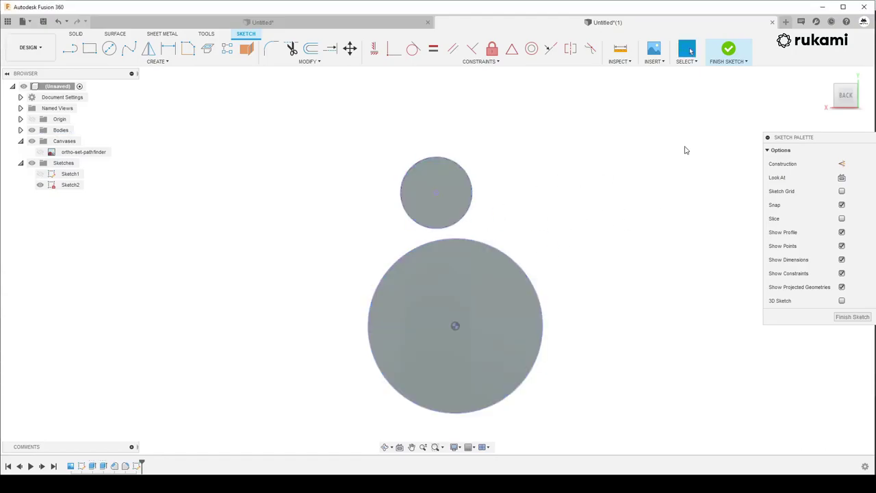
# Temporarily hide Body1 and Body2 to inspect the projected circles, then show them again
pyautogui.click(20, 130)
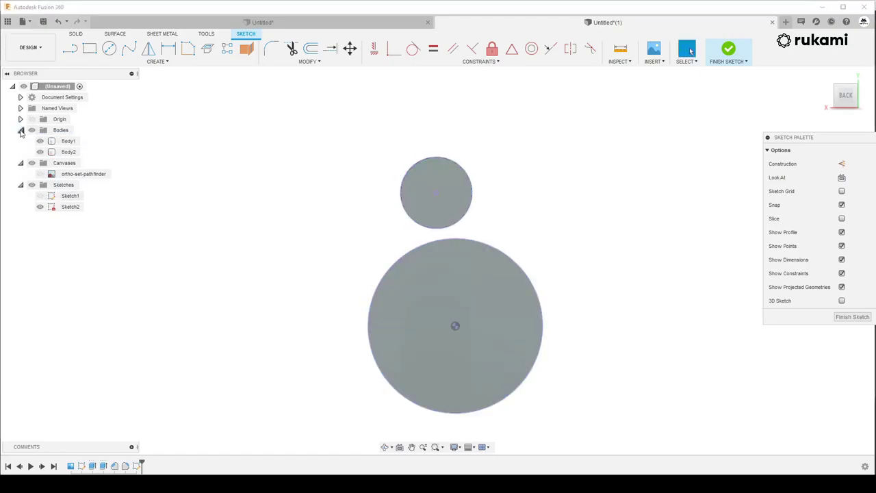
pyautogui.click(40, 141)
pyautogui.click(40, 152)
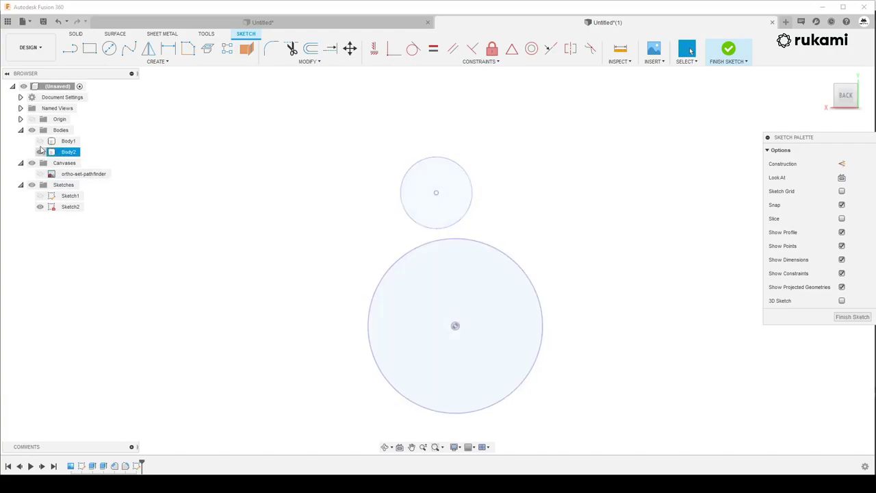
pyautogui.click(40, 152)
pyautogui.click(40, 141)
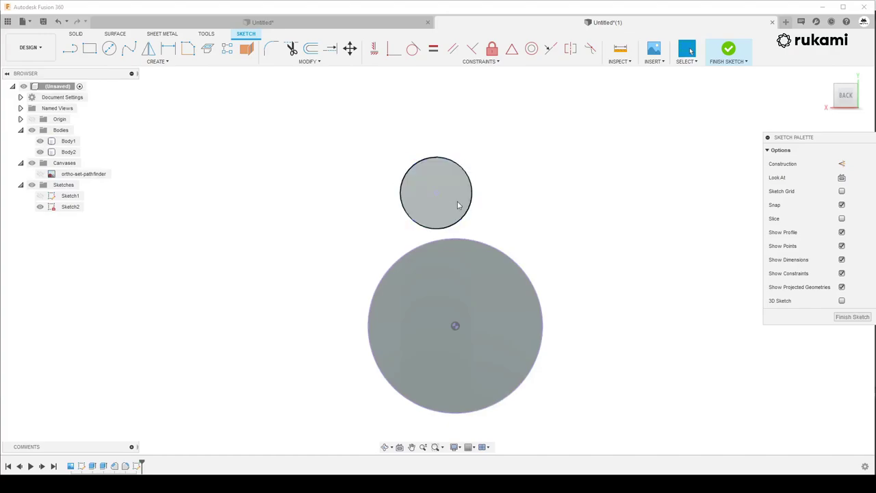
# Draw a line from the core circle's centre to the booster circle's centre
pyautogui.click(73, 51)
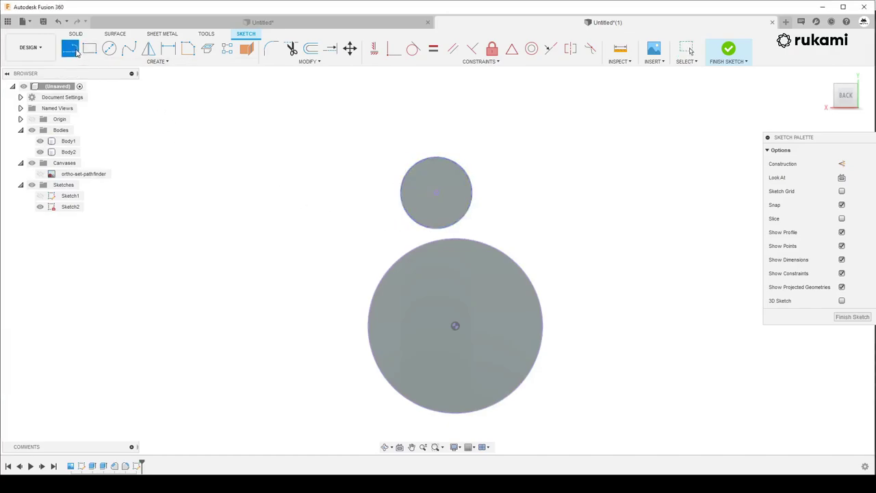
pyautogui.click(455, 325)
pyautogui.click(436, 194)
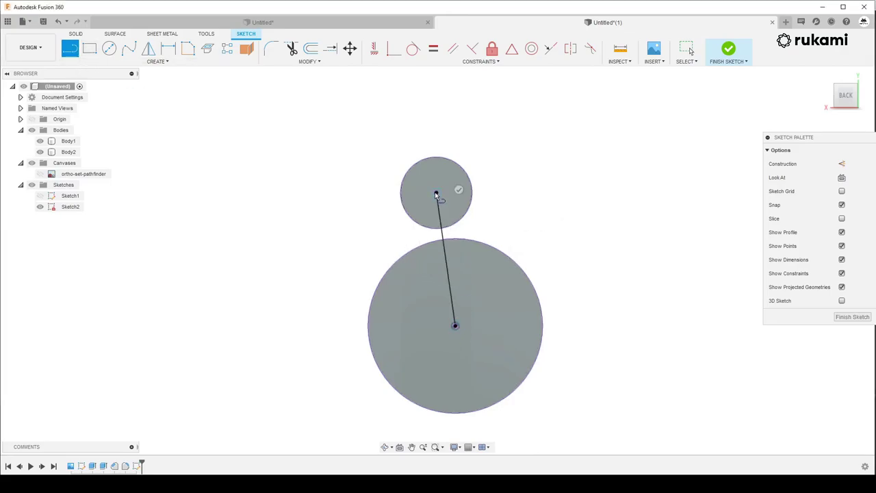
pyautogui.click(458, 189)
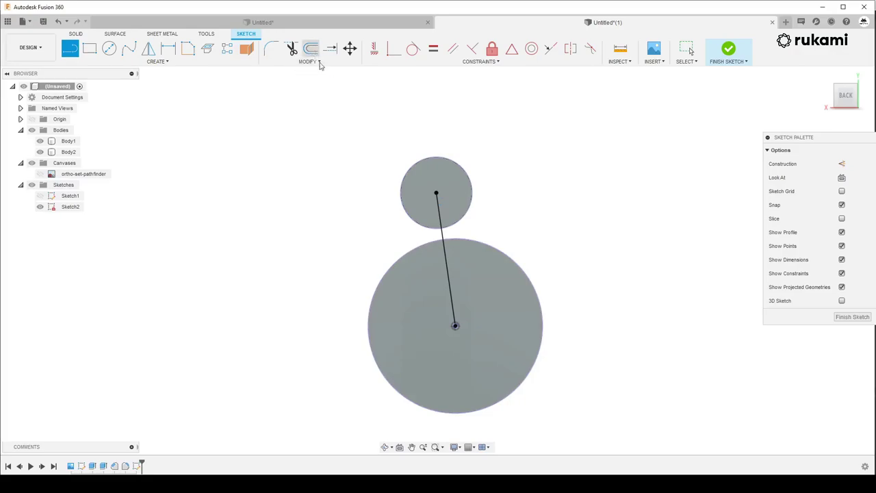
# Offset the centre line 500 mm to the right and 500 mm to the left
pyautogui.click(443, 236)
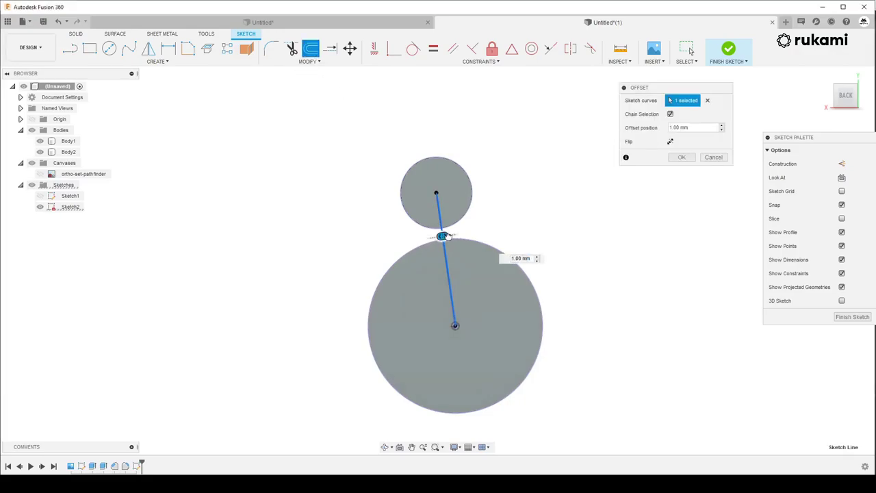
pyautogui.moveTo(443, 236); pyautogui.dragTo(471, 232)
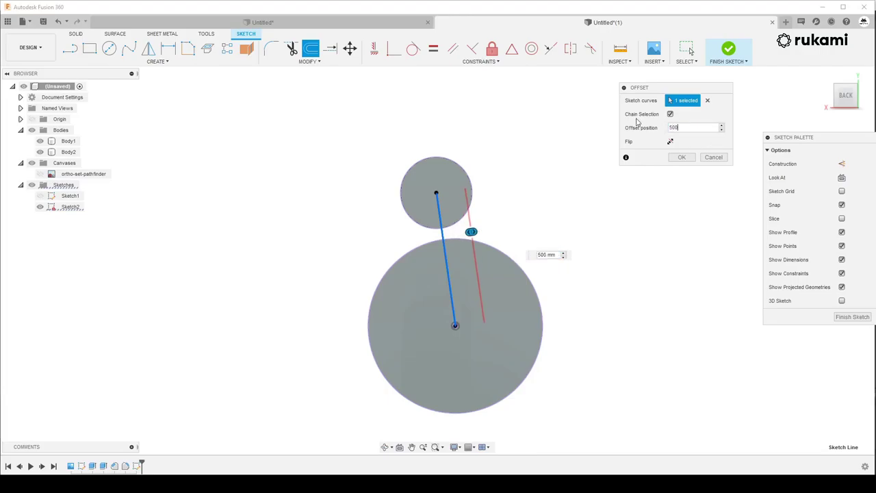
pyautogui.click(681, 157)
pyautogui.click(312, 51)
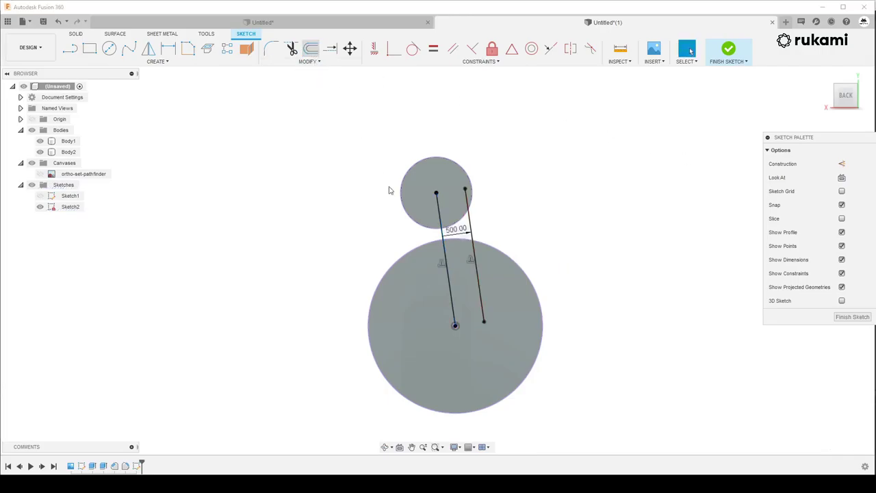
pyautogui.click(446, 252)
pyautogui.write('-500')
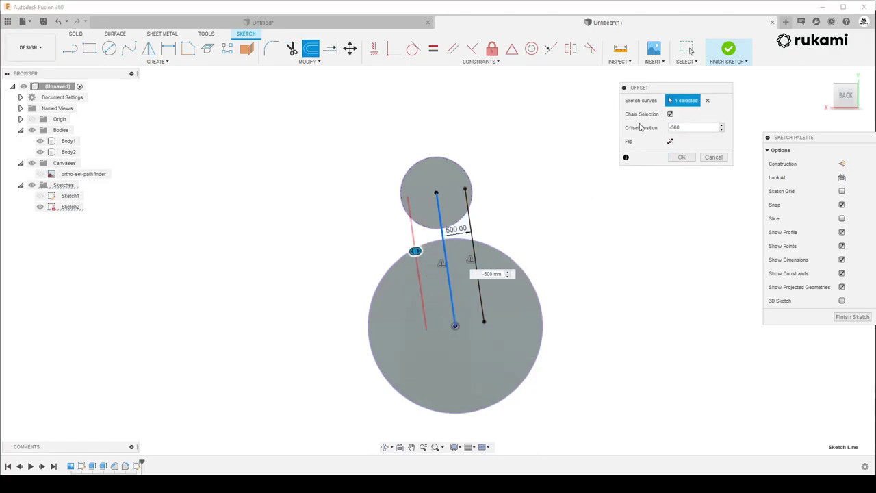
pyautogui.press('Return')
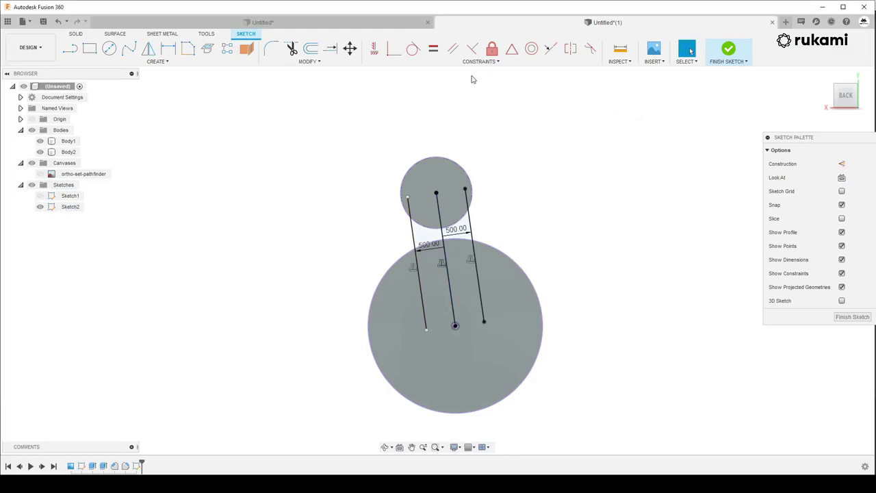
# Join the top and bottom ends of the outer offset lines into a 1000 mm-wide rectangle
pyautogui.click(72, 51)
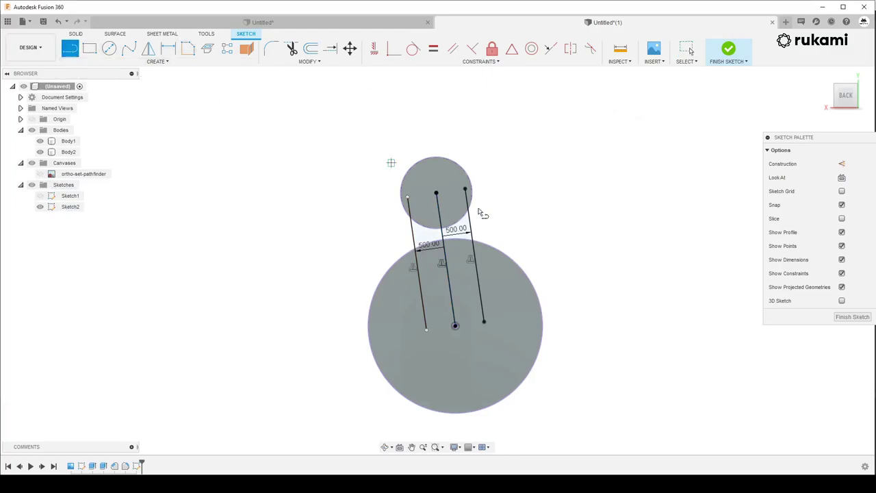
pyautogui.click(465, 189)
pyautogui.click(407, 197)
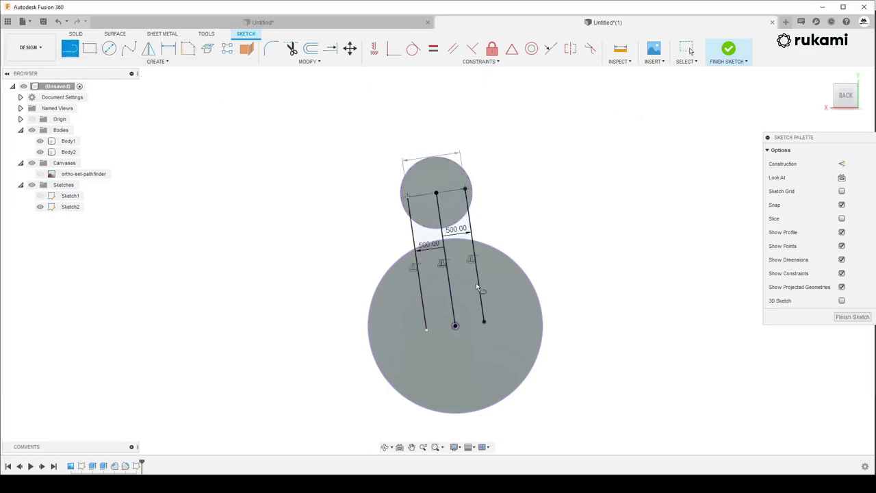
pyautogui.click(425, 329)
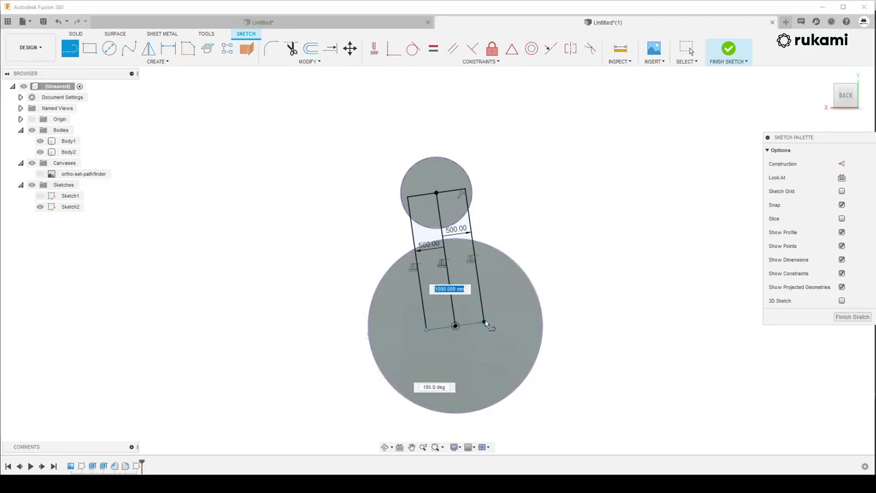
pyautogui.click(484, 322)
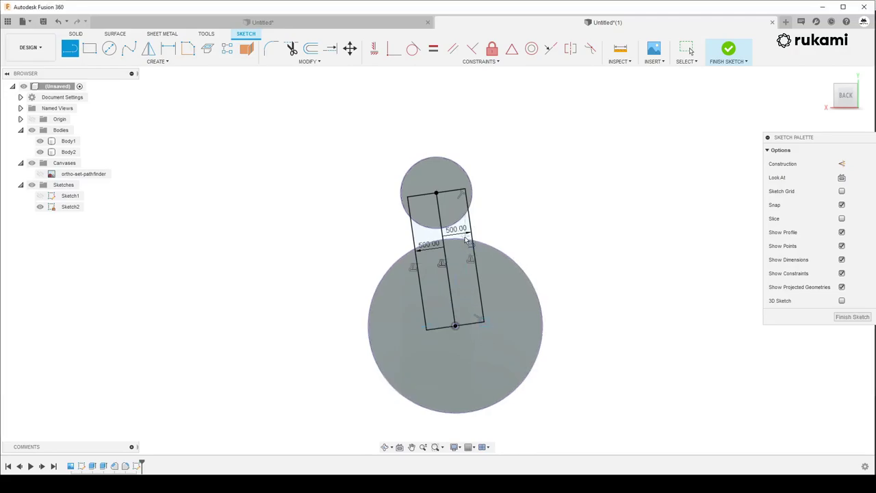
pyautogui.press('Escape')
pyautogui.moveTo(420, 212)
pyautogui.keyDown('shift'); pyautogui.mouseDown(button='middle')
pyautogui.moveTo(540, 334)
pyautogui.moveTo(633, 326)
pyautogui.moveTo(694, 297)
pyautogui.mouseUp(button='middle'); pyautogui.keyUp('shift')
pyautogui.scroll(5, 694, 297)
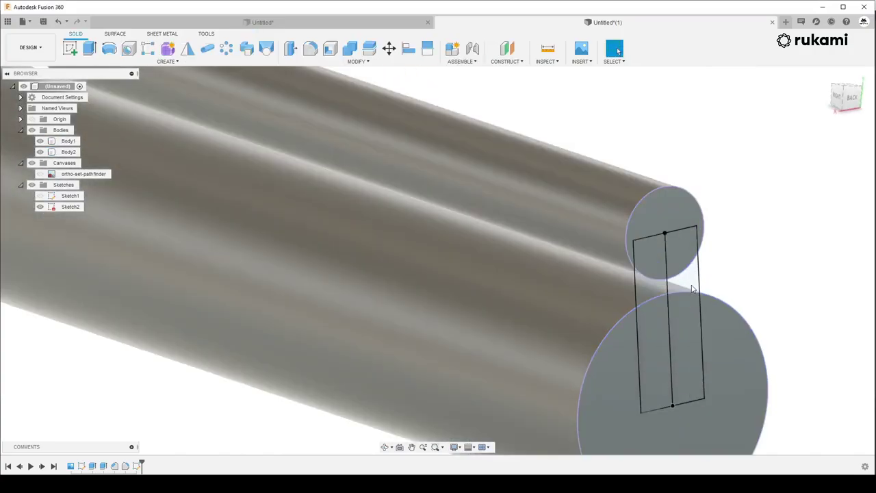
pyautogui.scroll(-1, 348, 190)
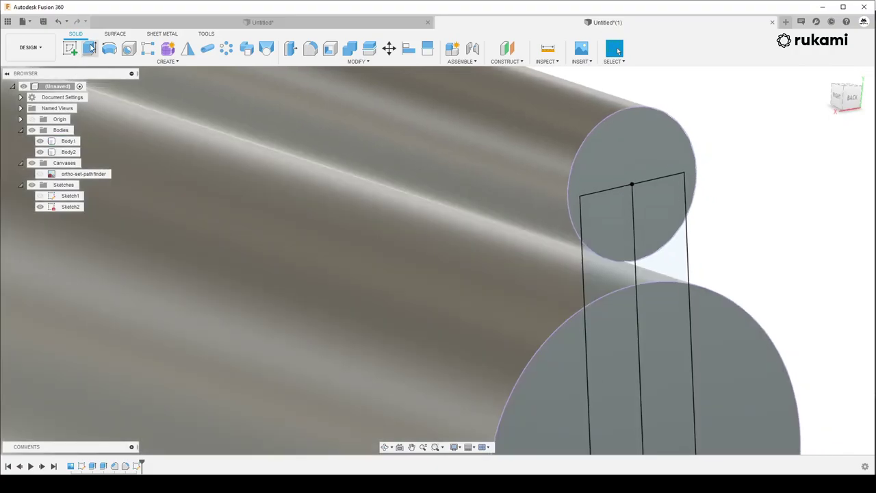
# Extrude the two profiles between the circles -1.250E+04 mm along the cylinders
pyautogui.click(89, 48)
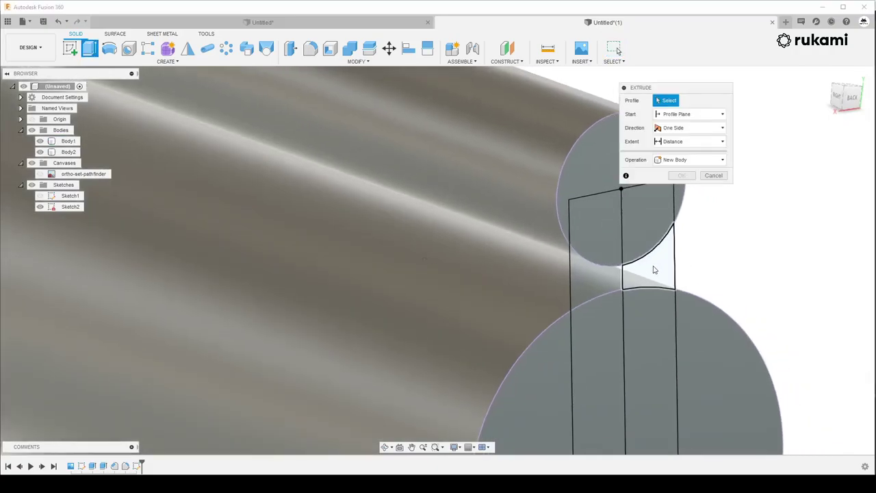
pyautogui.moveTo(671, 272); pyautogui.dragTo(609, 246, button='middle')
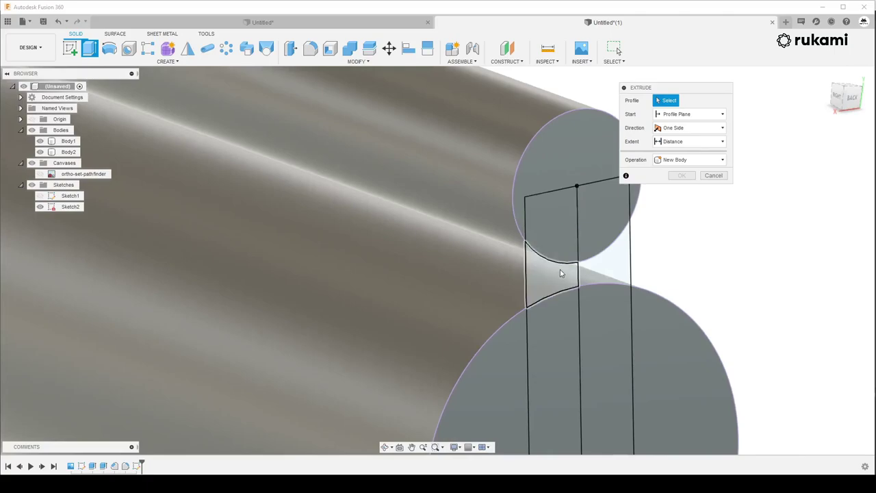
pyautogui.click(557, 273)
pyautogui.click(608, 252)
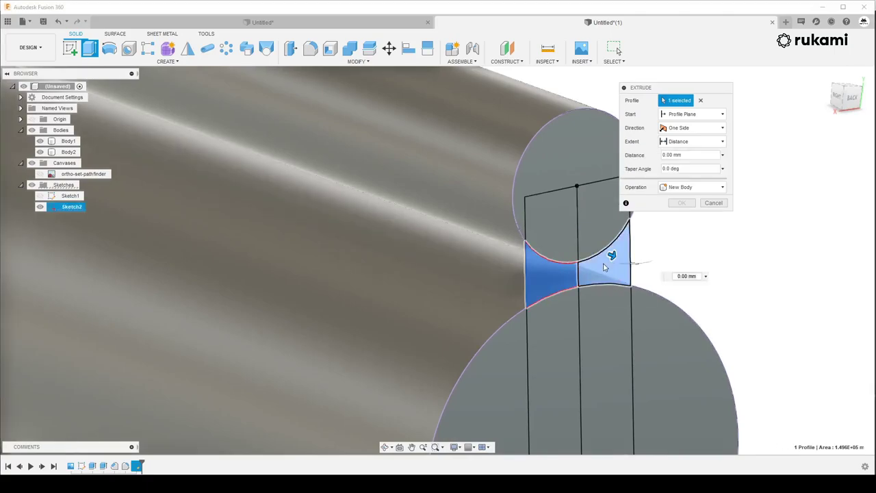
pyautogui.moveTo(603, 267)
pyautogui.keyDown('shift'); pyautogui.mouseDown(button='middle')
pyautogui.moveTo(557, 276)
pyautogui.moveTo(559, 307)
pyautogui.moveTo(592, 344)
pyautogui.moveTo(532, 316)
pyautogui.mouseUp(button='middle'); pyautogui.keyUp('shift')
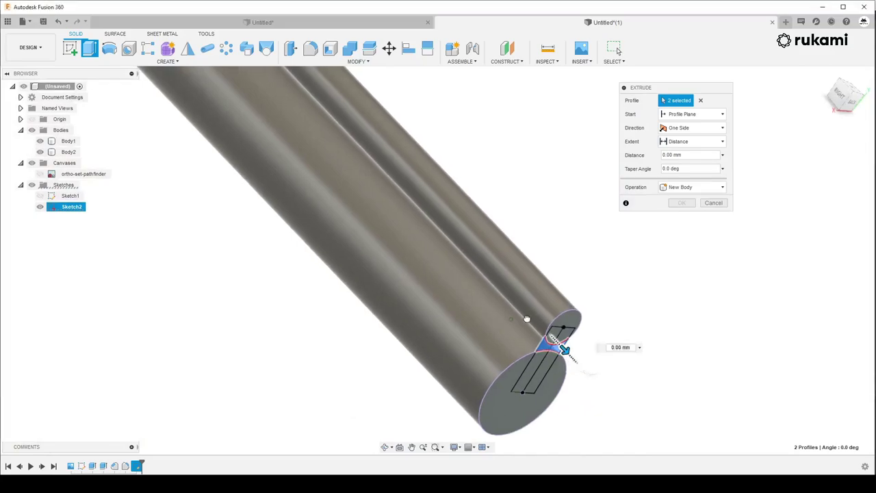
pyautogui.moveTo(532, 316); pyautogui.dragTo(386, 167)
pyautogui.scroll(-2, 385, 166)
pyautogui.scroll(-2, 390, 178)
pyautogui.scroll(-2, 400, 192)
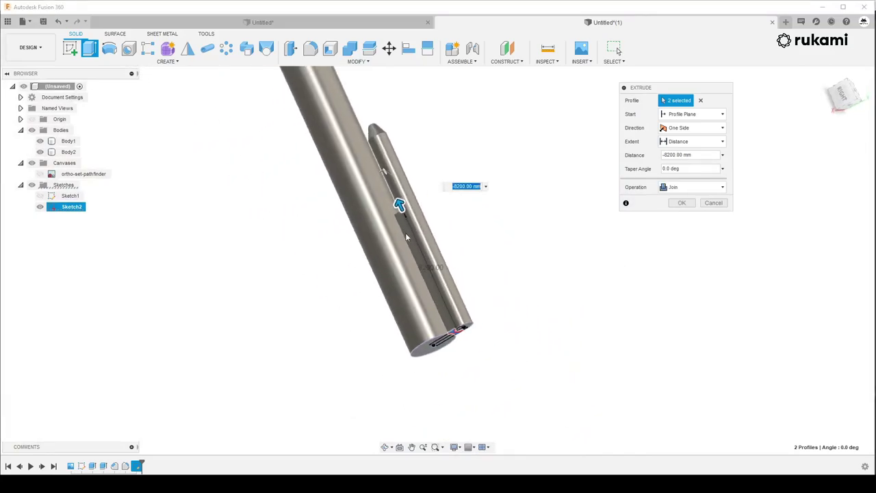
pyautogui.scroll(-1, 412, 204)
pyautogui.scroll(2, 411, 202)
pyautogui.scroll(2, 409, 202)
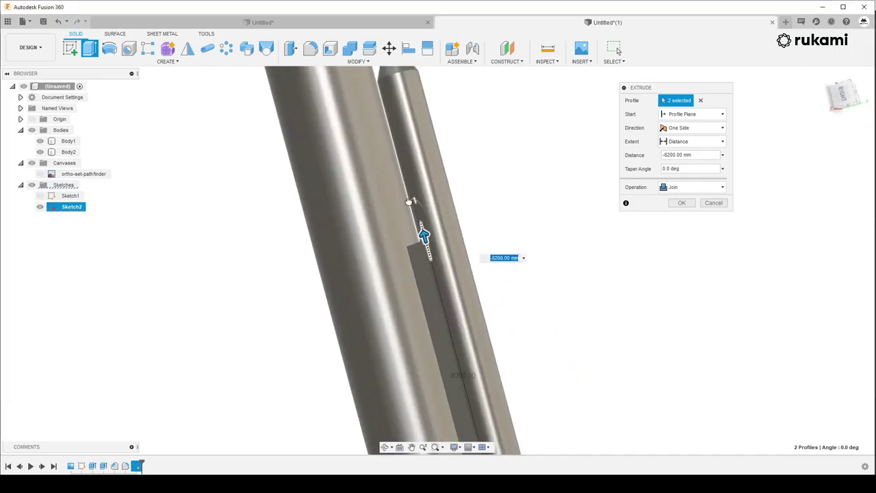
pyautogui.moveTo(381, 110); pyautogui.dragTo(378, 98)
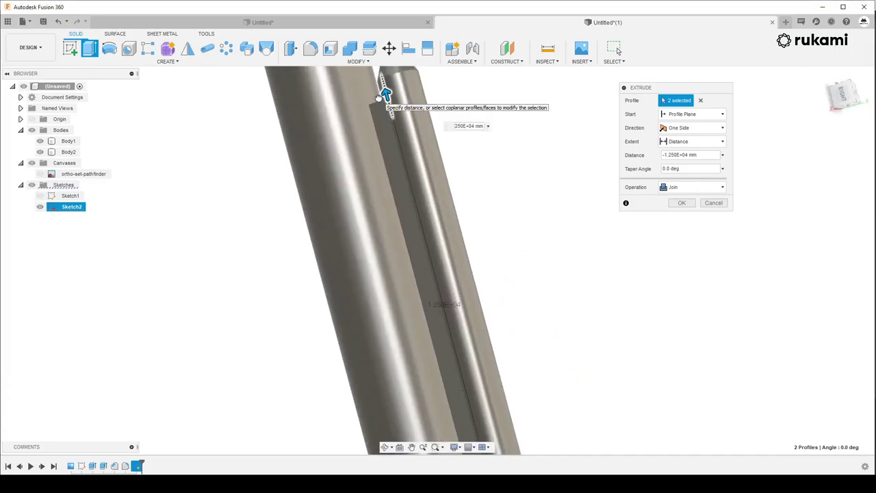
pyautogui.keyDown('shift'); pyautogui.moveTo(378, 96); pyautogui.dragTo(381, 172, button='middle'); pyautogui.keyUp('shift')
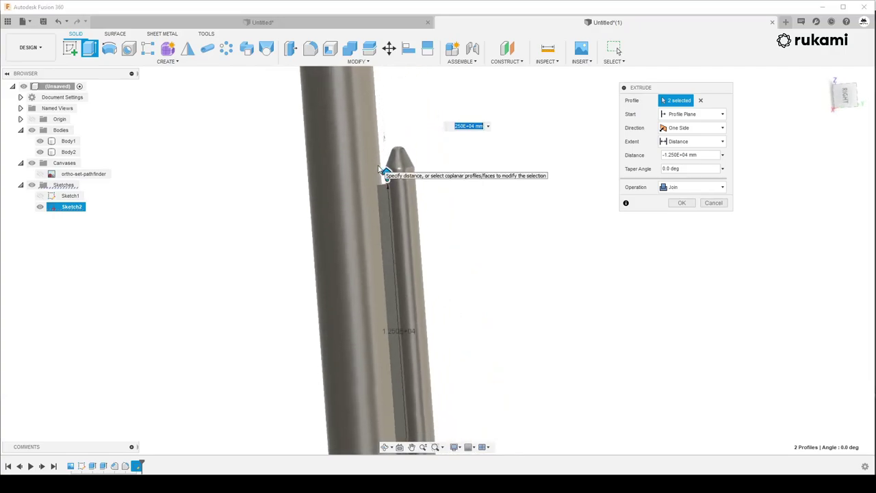
# Set the extrusion operation to New Body and confirm it
pyautogui.click(687, 191)
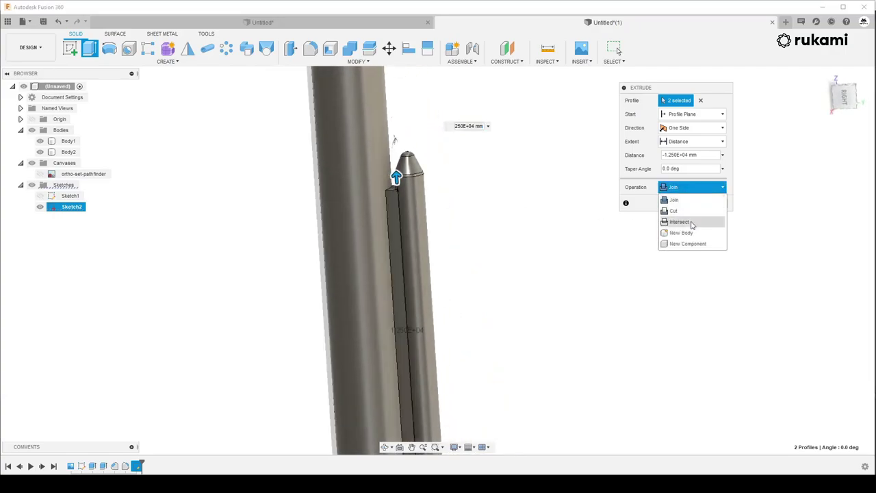
pyautogui.click(681, 233)
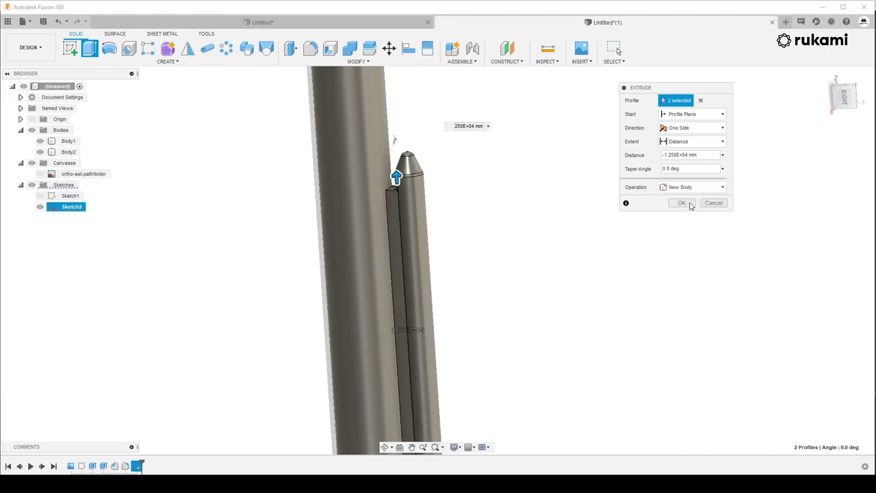
pyautogui.click(680, 204)
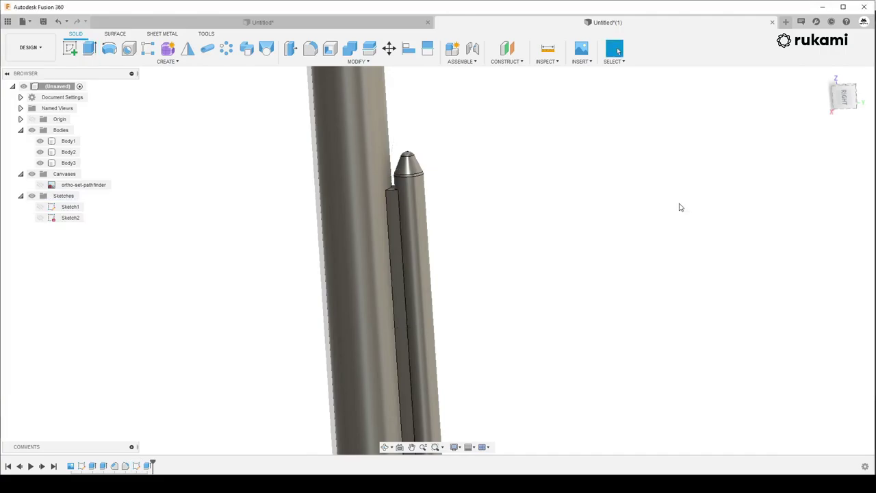
# Start a Combine on the booster body, cancel it, and reorient the view diagonally
pyautogui.scroll(2, 398, 190)
pyautogui.scroll(2, 397, 192)
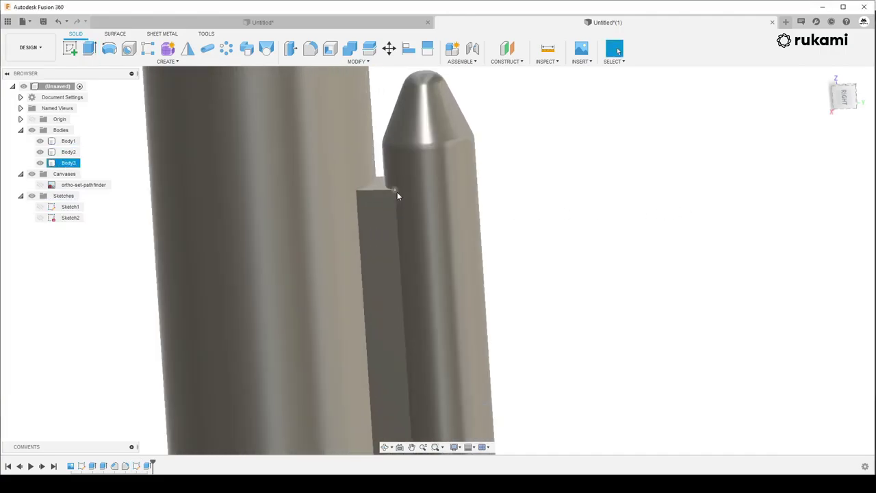
pyautogui.click(351, 49)
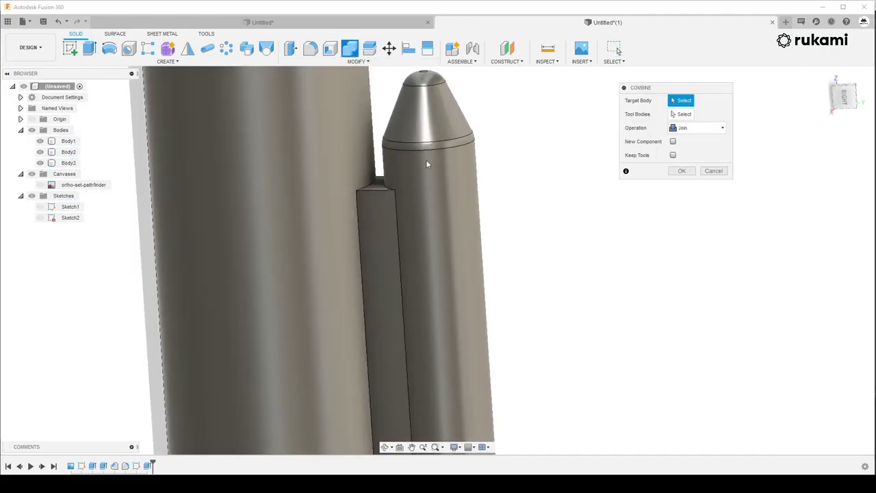
pyautogui.click(427, 178)
pyautogui.click(713, 171)
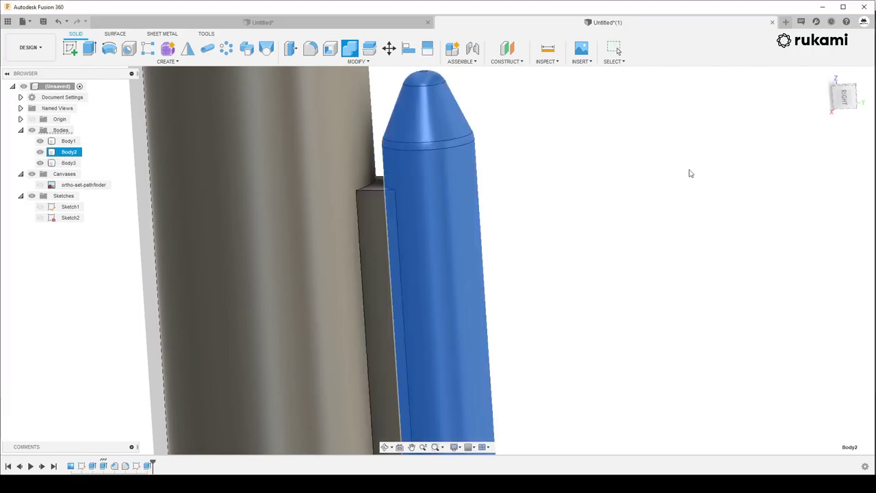
pyautogui.scroll(-3, 538, 146)
pyautogui.moveTo(538, 147)
pyautogui.keyDown('shift'); pyautogui.mouseDown(button='middle')
pyautogui.moveTo(542, 221)
pyautogui.moveTo(611, 390)
pyautogui.mouseUp(button='middle'); pyautogui.keyUp('shift')
pyautogui.scroll(2, 611, 390)
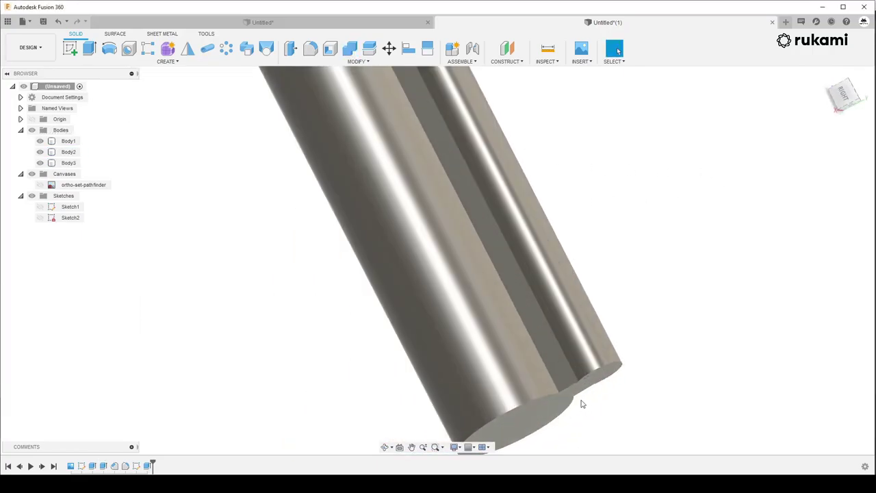
pyautogui.scroll(2, 582, 383)
pyautogui.scroll(-1, 614, 334)
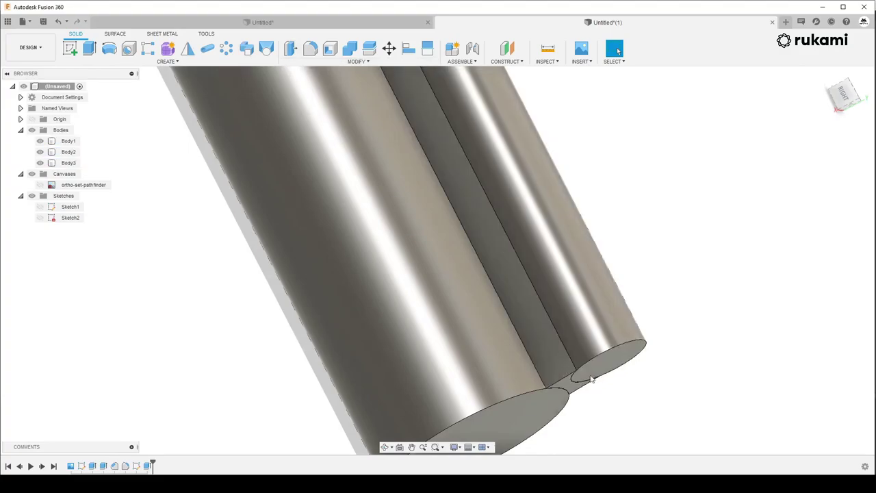
pyautogui.scroll(-1, 576, 356)
pyautogui.scroll(-2, 616, 328)
pyautogui.scroll(-1, 712, 284)
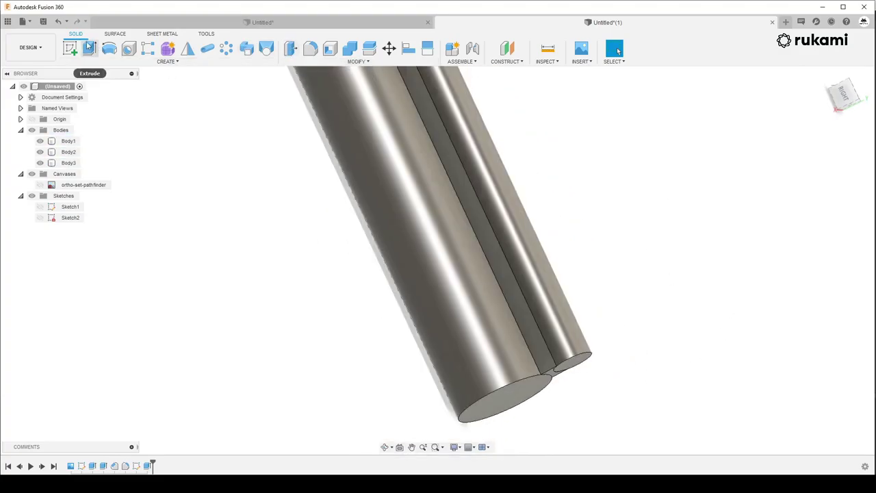
# Cut-extrude the region between the cylinders -1400 mm into the bodies
pyautogui.press('e')
pyautogui.scroll(2, 560, 372)
pyautogui.scroll(1, 556, 322)
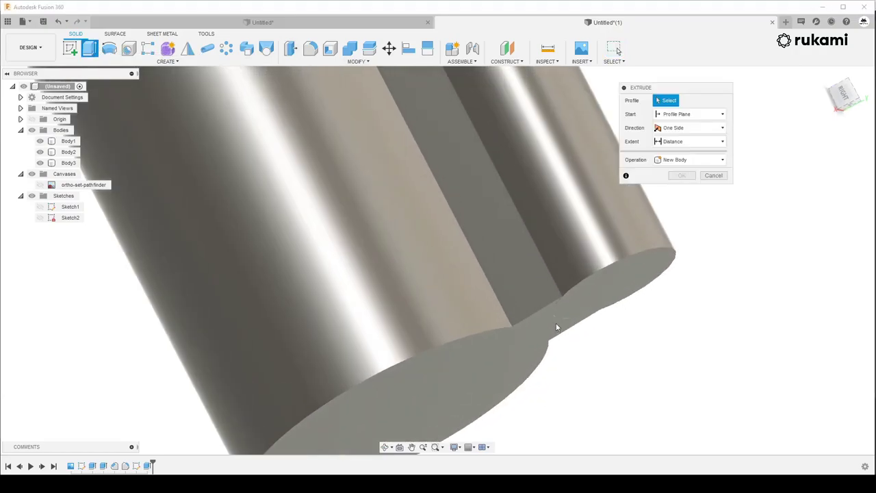
pyautogui.click(547, 318)
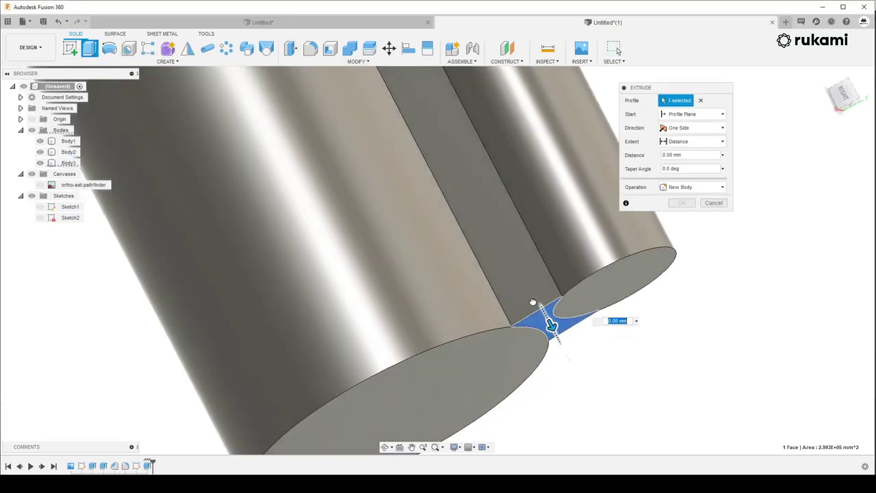
pyautogui.moveTo(551, 327); pyautogui.dragTo(471, 174)
pyautogui.keyDown('shift'); pyautogui.moveTo(515, 330); pyautogui.dragTo(551, 326, button='middle'); pyautogui.keyUp('shift')
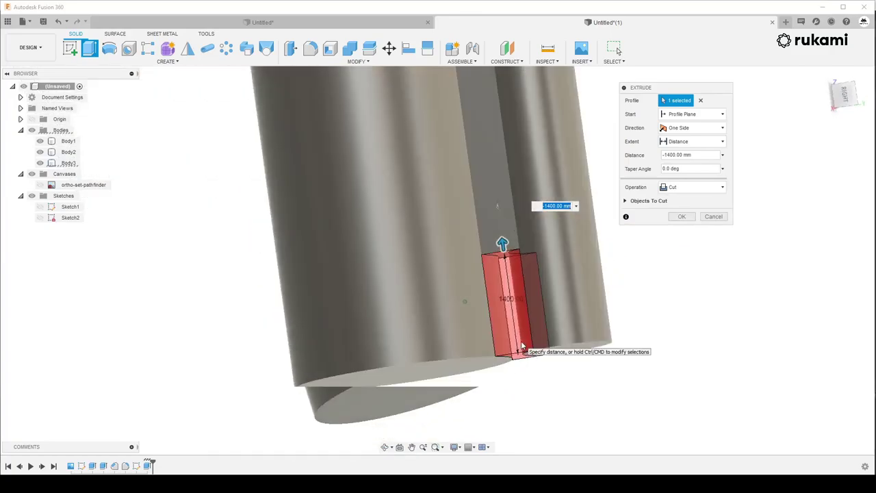
pyautogui.click(683, 218)
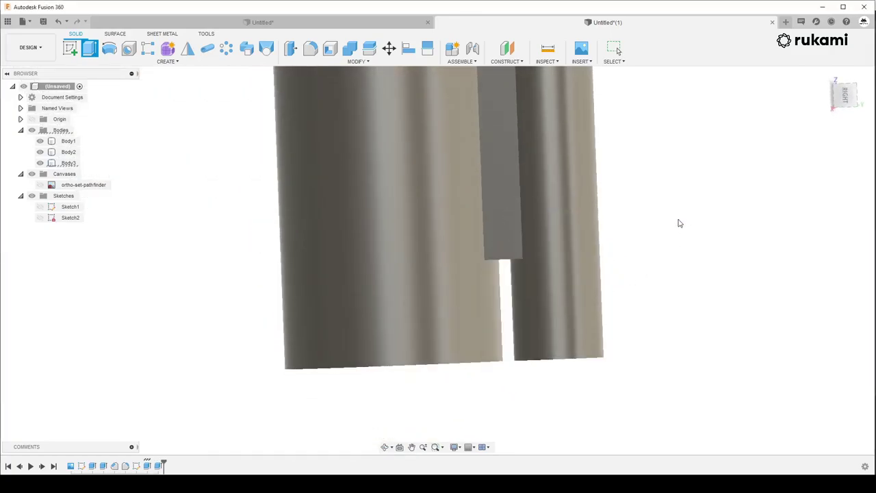
# Combine with Join, using the booster as target and the thin strip Body3 as tool
pyautogui.click(352, 53)
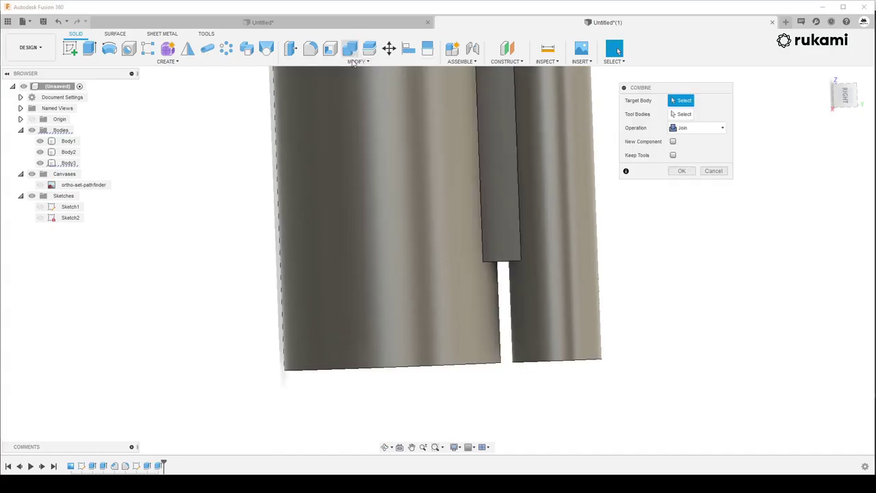
pyautogui.click(537, 201)
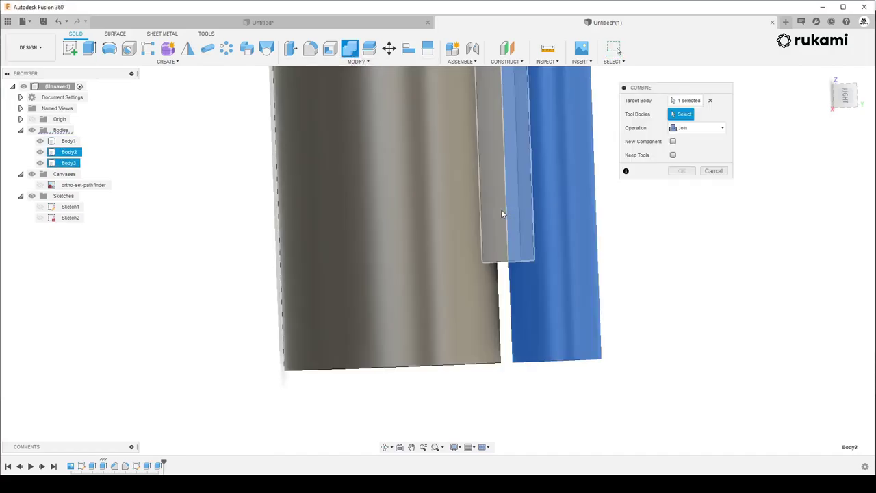
pyautogui.click(502, 213)
pyautogui.scroll(-3, 579, 297)
pyautogui.scroll(-3, 621, 348)
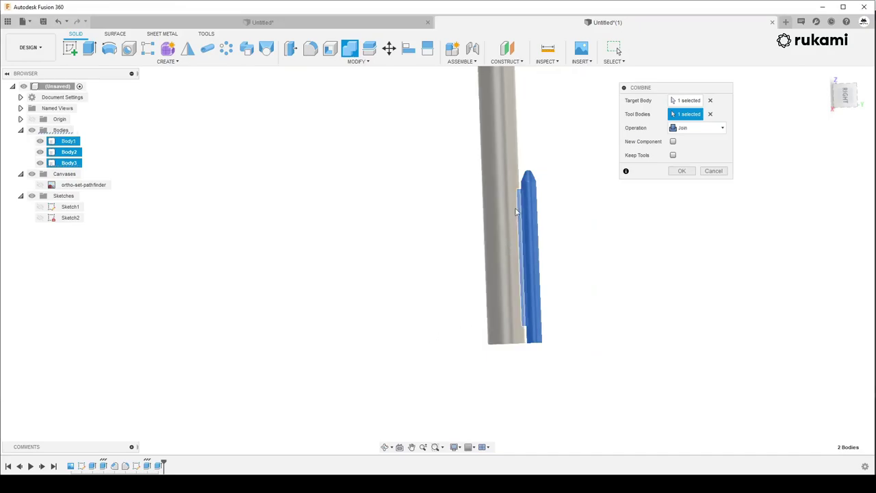
pyautogui.scroll(2, 517, 212)
pyautogui.scroll(3, 523, 190)
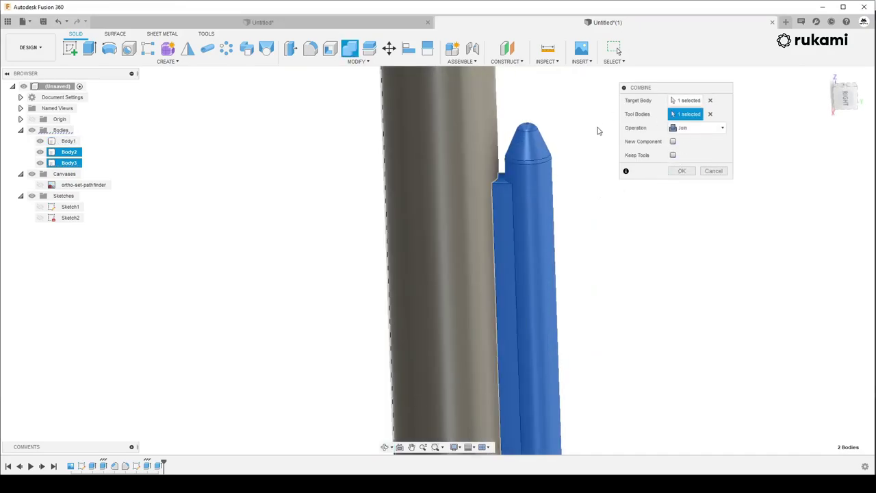
pyautogui.click(681, 170)
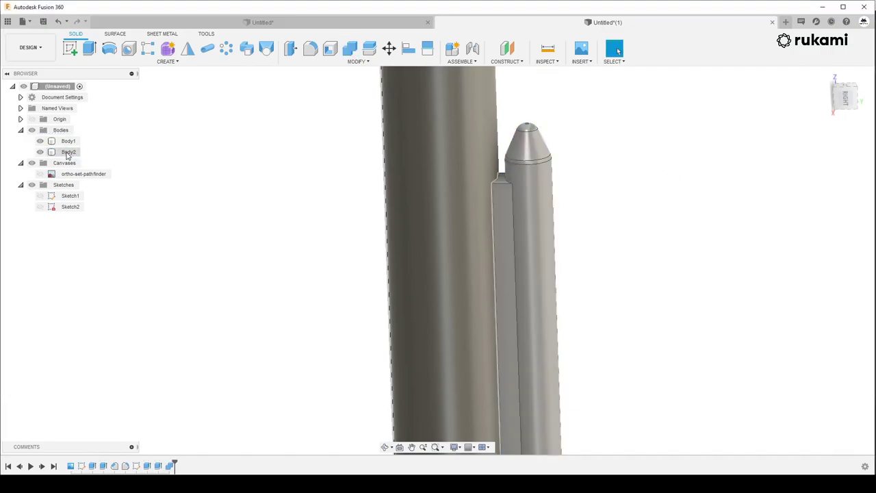
# Toggle the booster's visibility and orbit around it to check the joined body
pyautogui.click(40, 152)
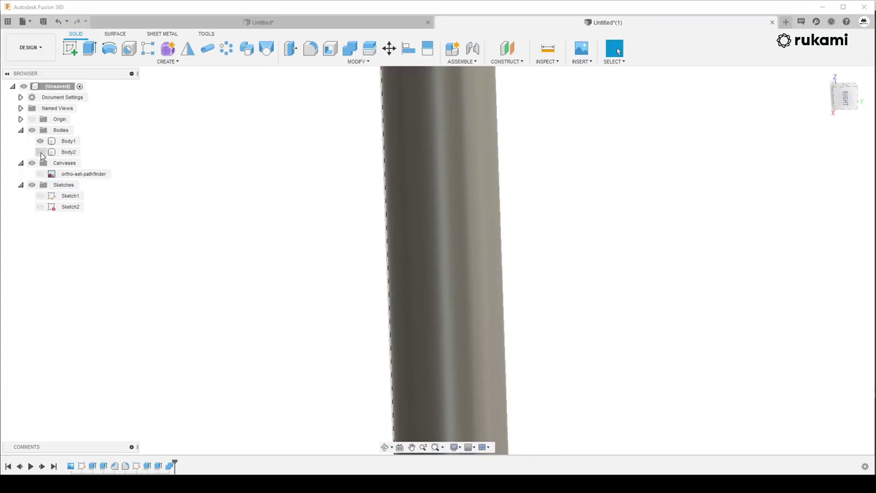
pyautogui.click(40, 152)
pyautogui.click(539, 167)
pyautogui.moveTo(539, 167)
pyautogui.keyDown('shift'); pyautogui.mouseDown(button='middle')
pyautogui.moveTo(502, 149)
pyautogui.moveTo(473, 149)
pyautogui.mouseUp(button='middle'); pyautogui.keyUp('shift')
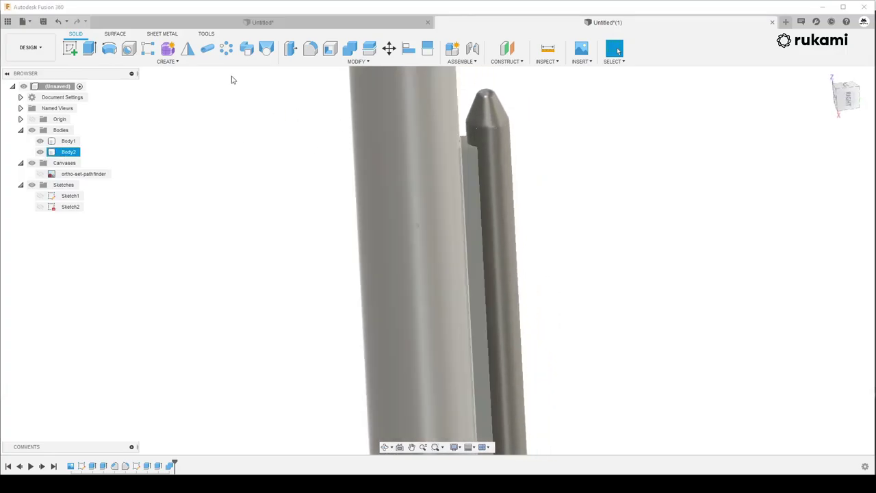
pyautogui.click(231, 78)
pyautogui.click(195, 64)
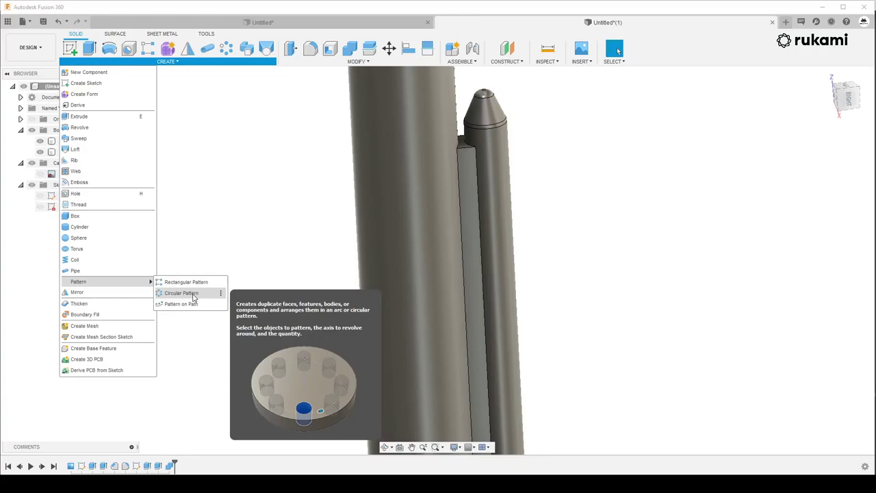
# Circular-pattern the booster body 9 times around the core cylinder's axis
pyautogui.click(180, 293)
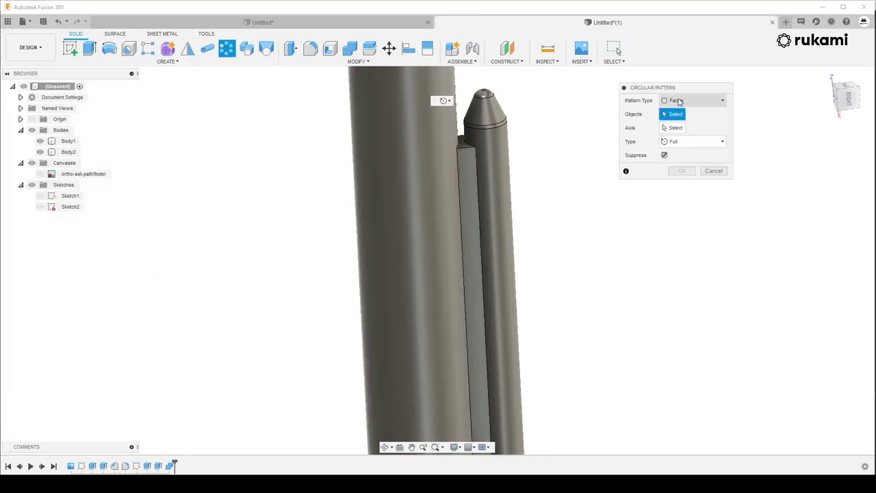
pyautogui.click(697, 104)
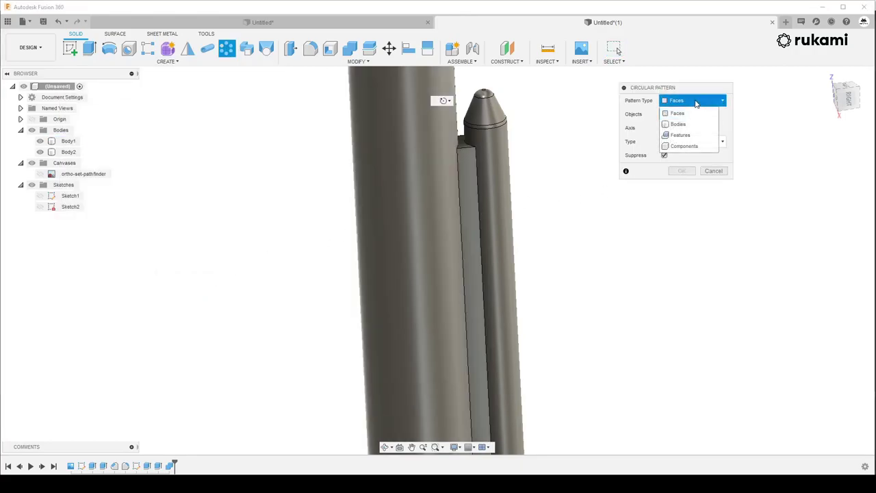
pyautogui.click(679, 124)
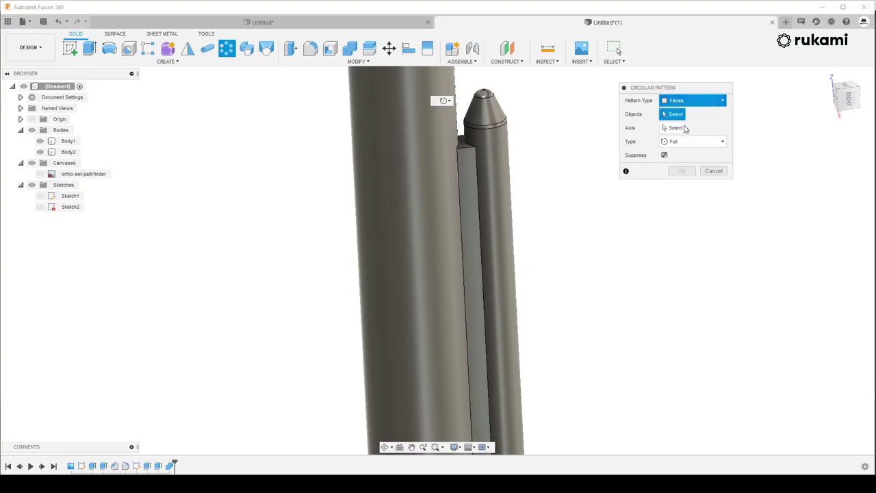
pyautogui.click(492, 151)
pyautogui.scroll(-3, 488, 121)
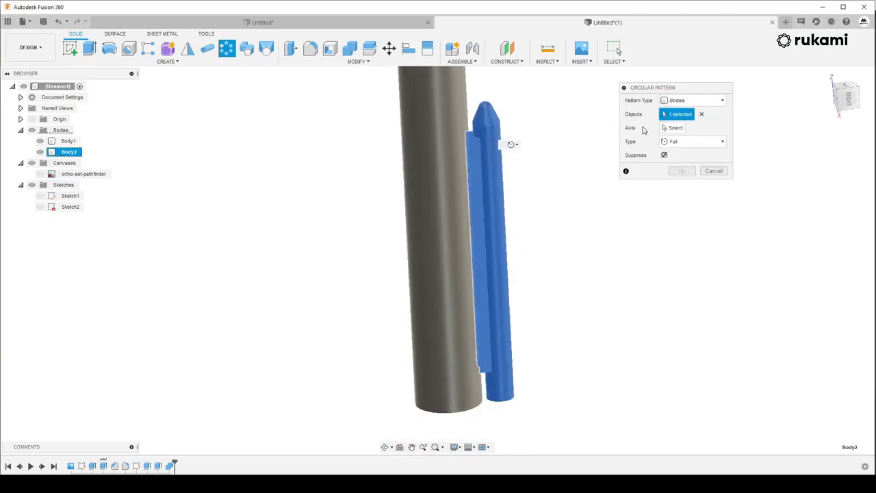
pyautogui.click(674, 129)
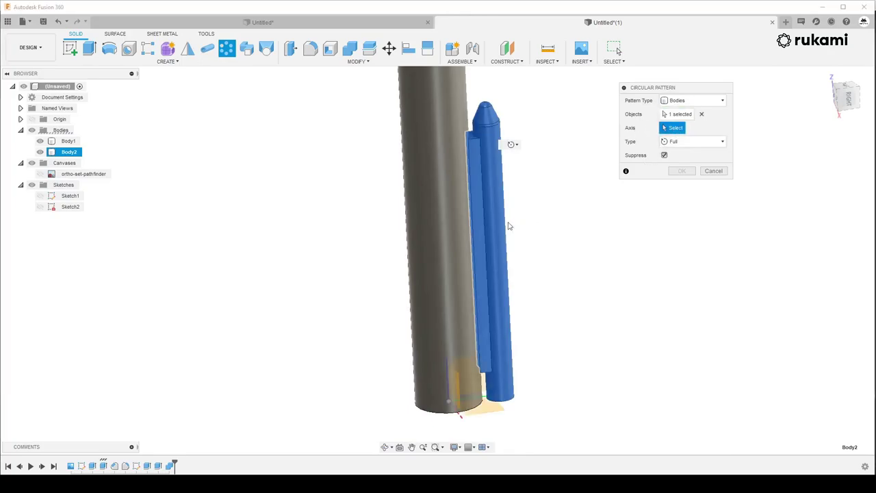
pyautogui.scroll(-3, 427, 185)
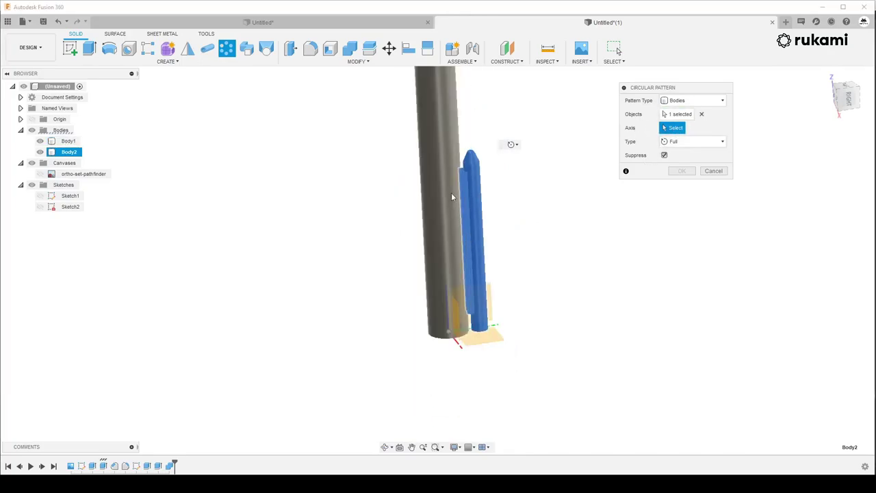
pyautogui.click(446, 155)
pyautogui.moveTo(510, 188)
pyautogui.keyDown('shift'); pyautogui.mouseDown(button='middle')
pyautogui.moveTo(530, 108)
pyautogui.moveTo(540, 214)
pyautogui.mouseUp(button='middle'); pyautogui.keyUp('shift')
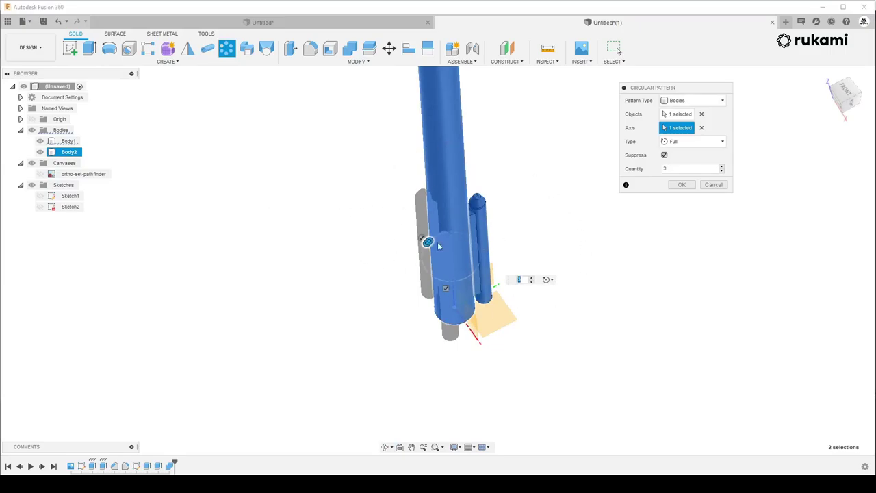
pyautogui.moveTo(438, 245)
pyautogui.keyDown('shift'); pyautogui.mouseDown(button='middle')
pyautogui.moveTo(489, 254)
pyautogui.moveTo(530, 244)
pyautogui.mouseUp(button='middle'); pyautogui.keyUp('shift')
pyautogui.write('9')
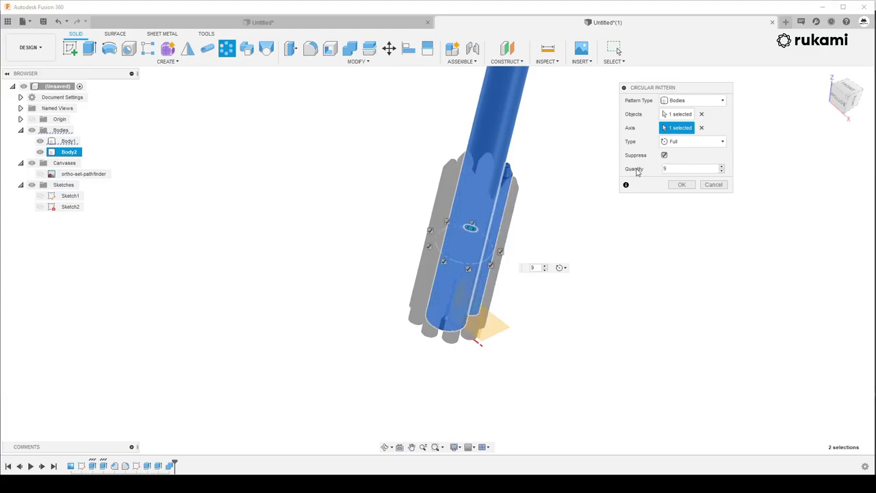
pyautogui.click(682, 184)
# Show the Delta 2 reference canvas and view it alongside the rocket
pyautogui.moveTo(664, 185)
pyautogui.keyDown('shift'); pyautogui.mouseDown(button='middle')
pyautogui.moveTo(548, 319)
pyautogui.moveTo(529, 279)
pyautogui.moveTo(566, 254)
pyautogui.moveTo(469, 331)
pyautogui.moveTo(552, 331)
pyautogui.moveTo(547, 344)
pyautogui.moveTo(561, 356)
pyautogui.moveTo(580, 274)
pyautogui.moveTo(579, 295)
pyautogui.mouseUp(button='middle'); pyautogui.keyUp('shift')
pyautogui.scroll(3, 486, 347)
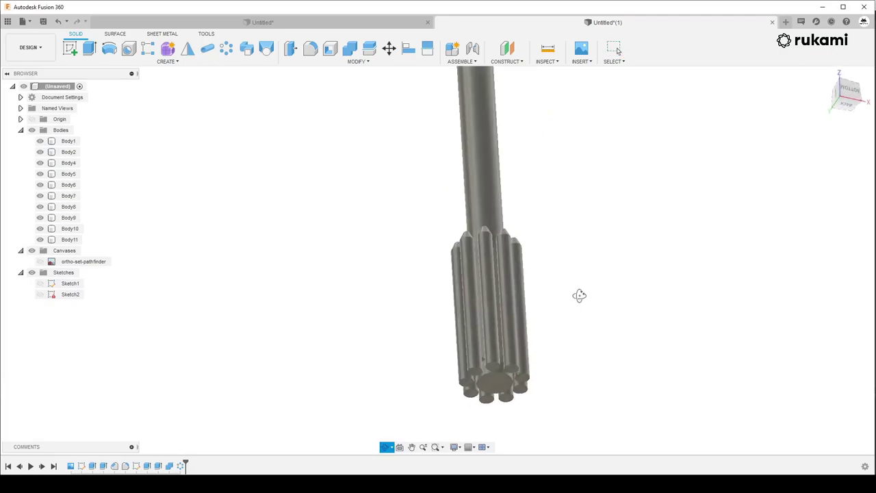
pyautogui.moveTo(579, 403)
pyautogui.keyDown('shift'); pyautogui.mouseDown(button='middle')
pyautogui.moveTo(532, 182)
pyautogui.moveTo(388, 446)
pyautogui.mouseUp(button='middle'); pyautogui.keyUp('shift')
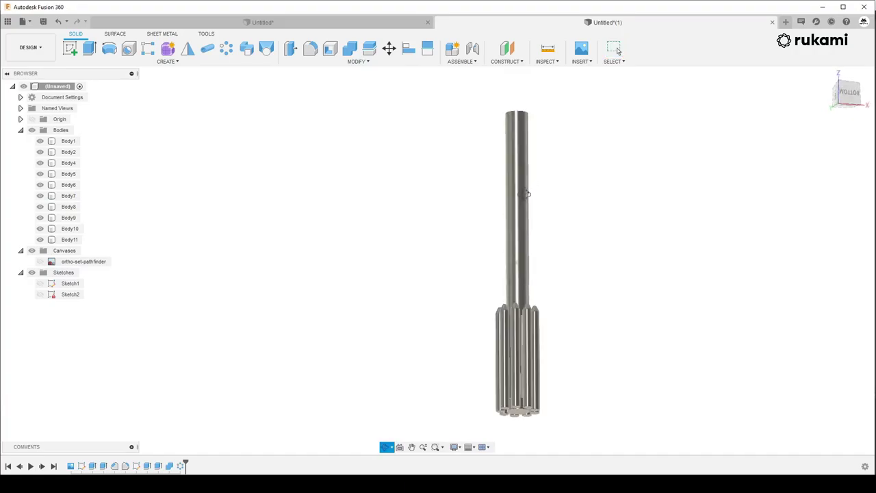
pyautogui.click(40, 262)
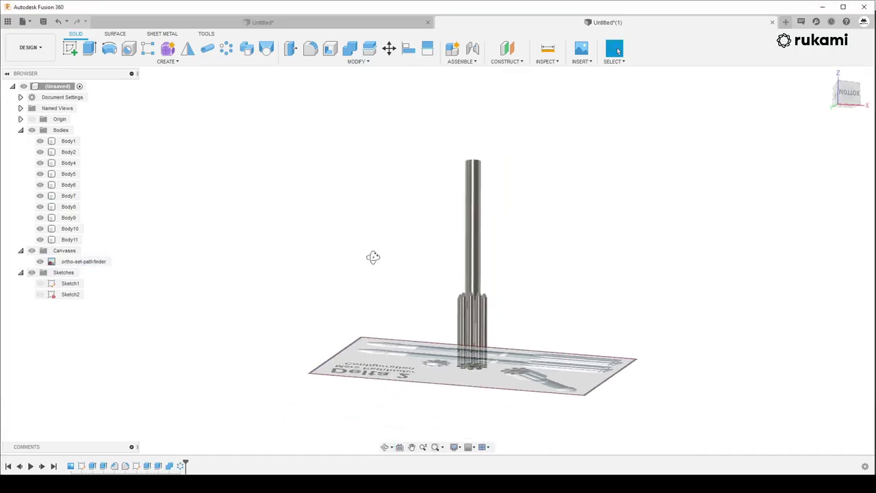
pyautogui.moveTo(372, 255)
pyautogui.keyDown('shift'); pyautogui.mouseDown(button='middle')
pyautogui.moveTo(536, 381)
pyautogui.moveTo(506, 342)
pyautogui.mouseUp(button='middle'); pyautogui.keyUp('shift')
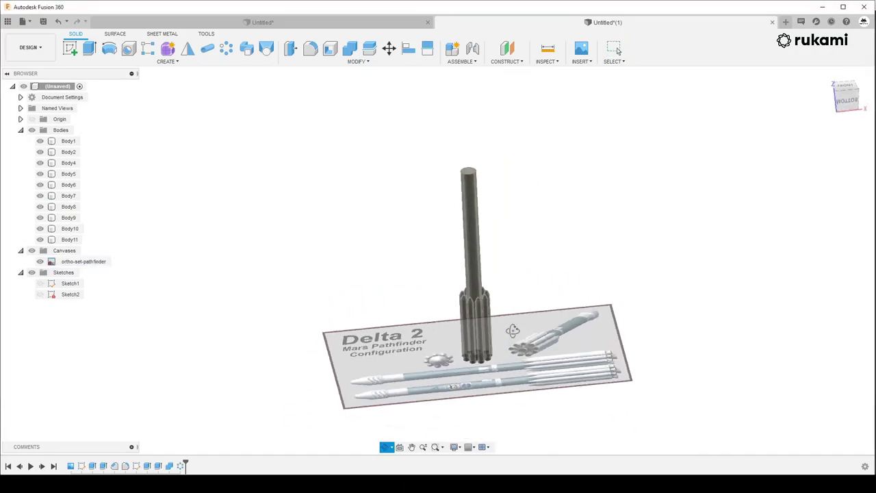
pyautogui.click(90, 54)
# Cut 1.300E+04 mm off the core stage's top face with an extrude cut
pyautogui.scroll(5, 486, 162)
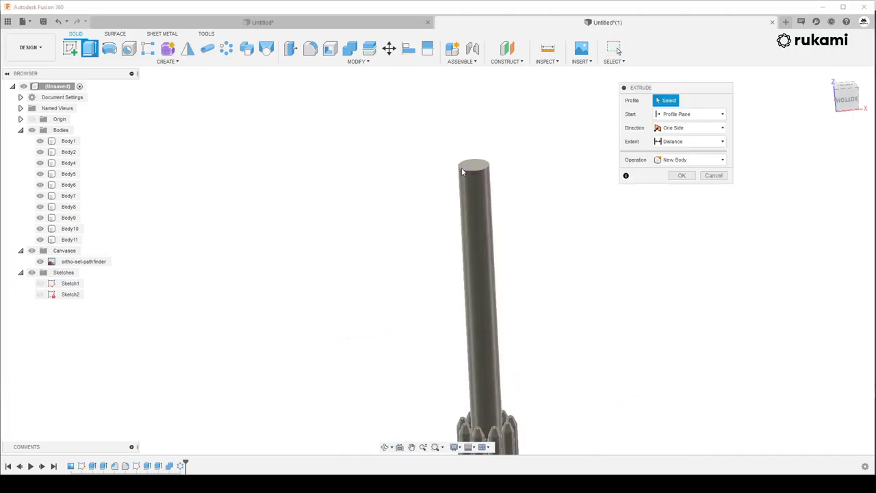
pyautogui.click(486, 162)
pyautogui.scroll(-5, 370, 180)
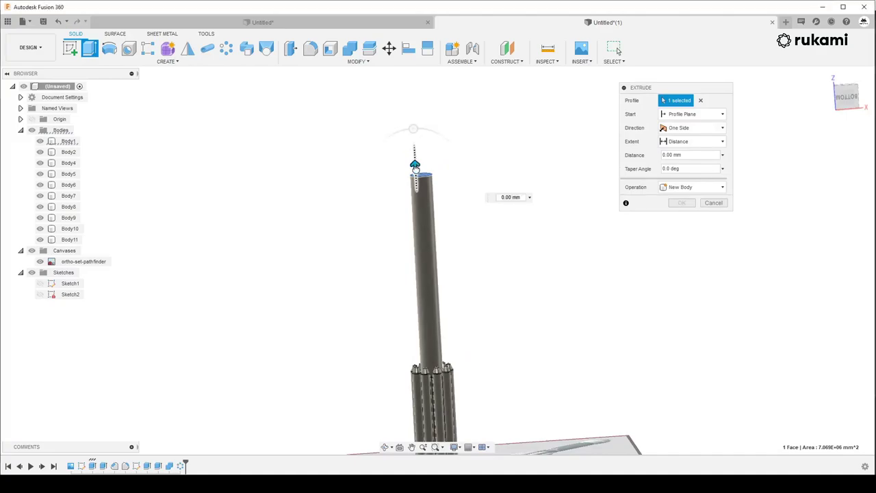
pyautogui.moveTo(415, 164)
pyautogui.mouseDown()
pyautogui.moveTo(412, 254)
pyautogui.moveTo(429, 243)
pyautogui.mouseUp()
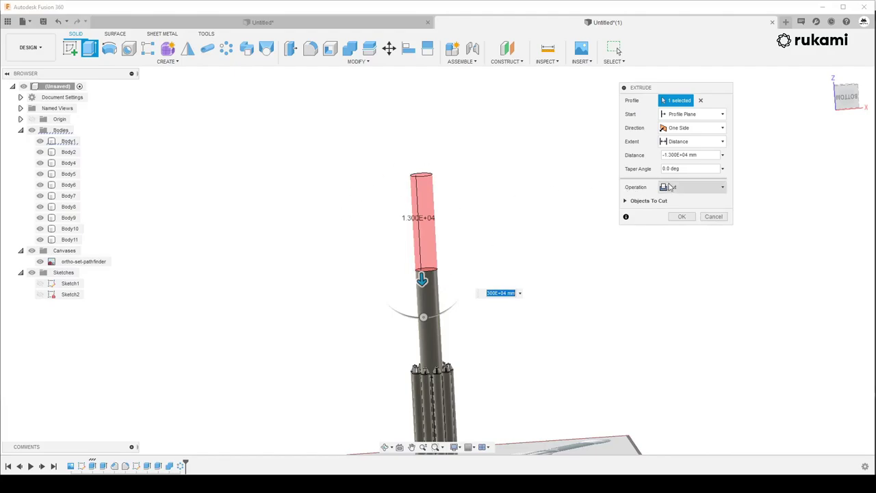
pyautogui.click(681, 215)
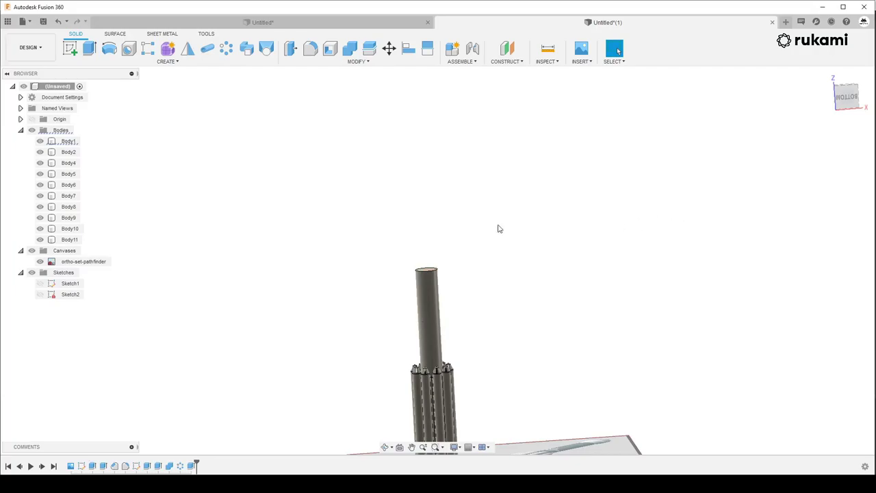
pyautogui.moveTo(408, 220)
pyautogui.keyDown('shift'); pyautogui.mouseDown(button='middle')
pyautogui.moveTo(414, 249)
pyautogui.moveTo(327, 406)
pyautogui.mouseUp(button='middle'); pyautogui.keyUp('shift')
pyautogui.scroll(5, 328, 405)
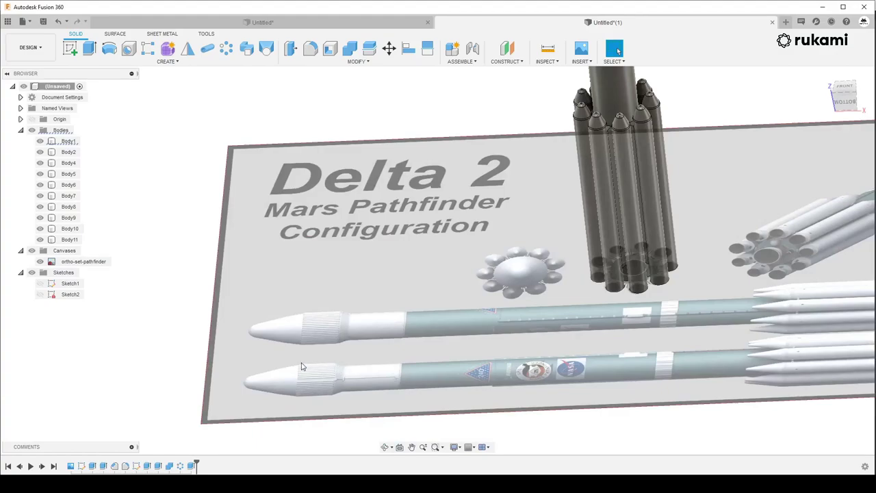
pyautogui.scroll(-3, 475, 354)
pyautogui.scroll(-3, 506, 381)
pyautogui.scroll(-2, 595, 239)
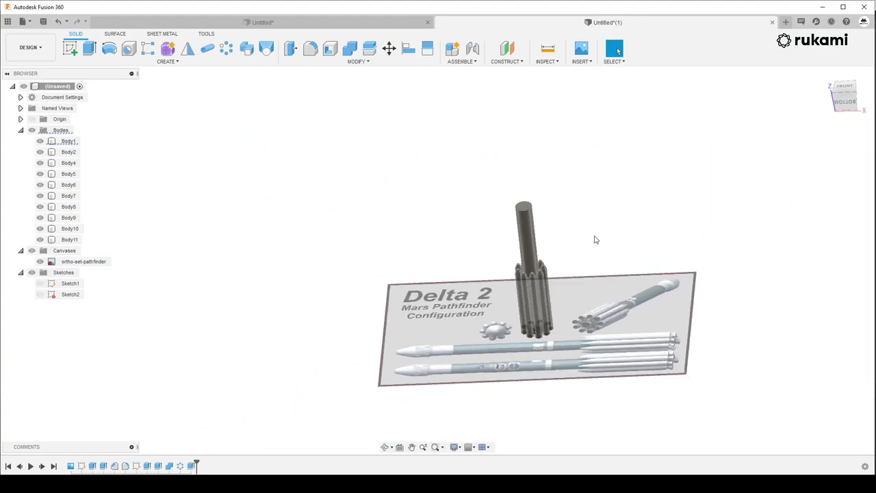
# Begin a joined upward extrusion from the core cylinder's top face, viewed straight on
pyautogui.click(90, 50)
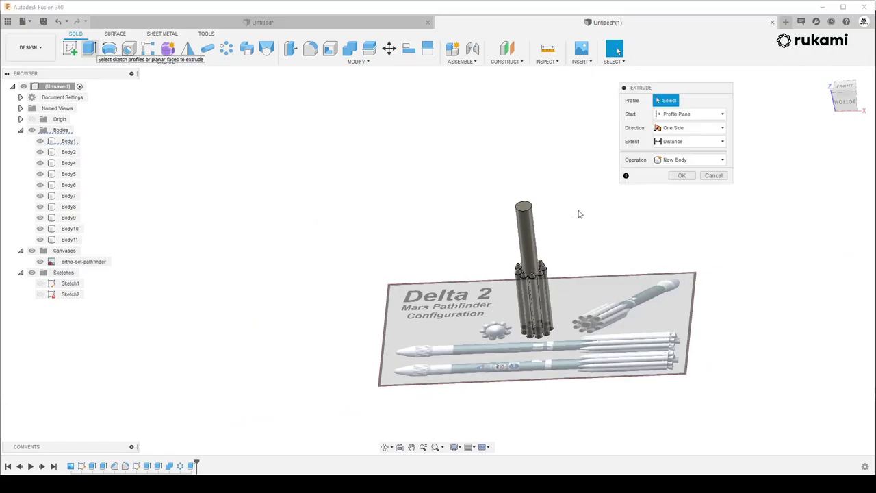
pyautogui.scroll(3, 525, 208)
pyautogui.scroll(3, 525, 208)
pyautogui.click(524, 208)
pyautogui.click(846, 99)
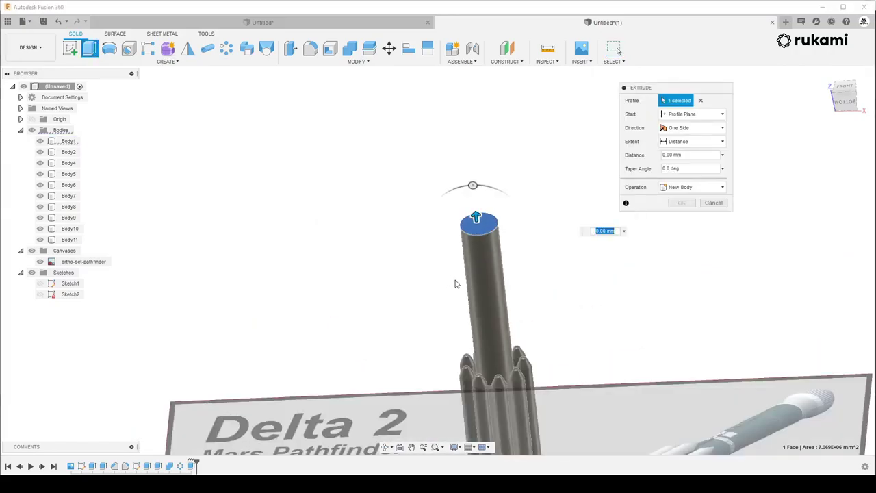
pyautogui.click(846, 96)
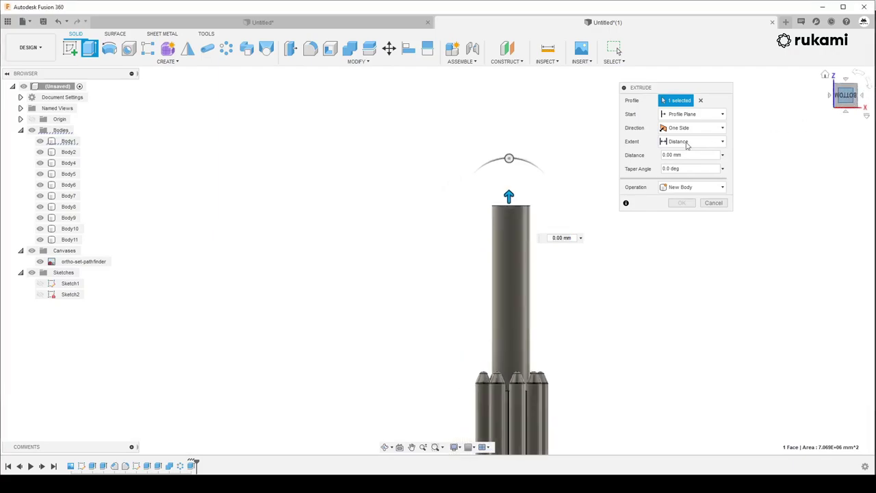
pyautogui.moveTo(506, 182); pyautogui.dragTo(494, 172)
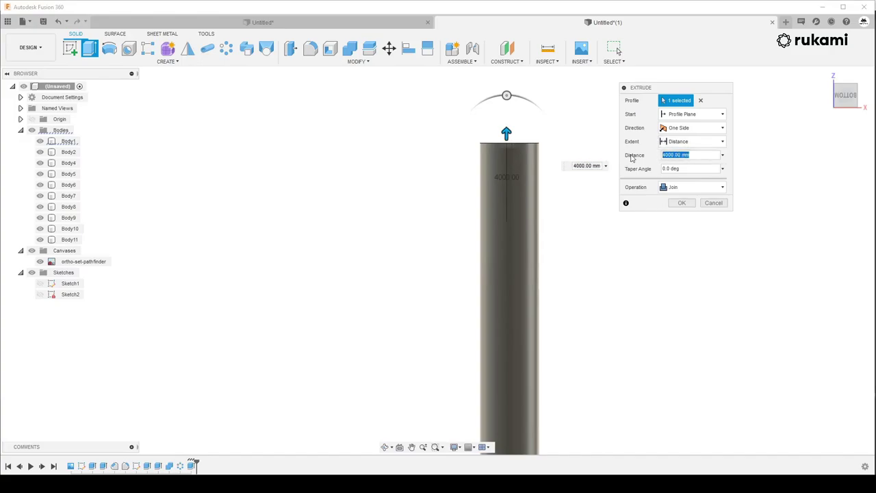
pyautogui.write('100')
pyautogui.press('Return')
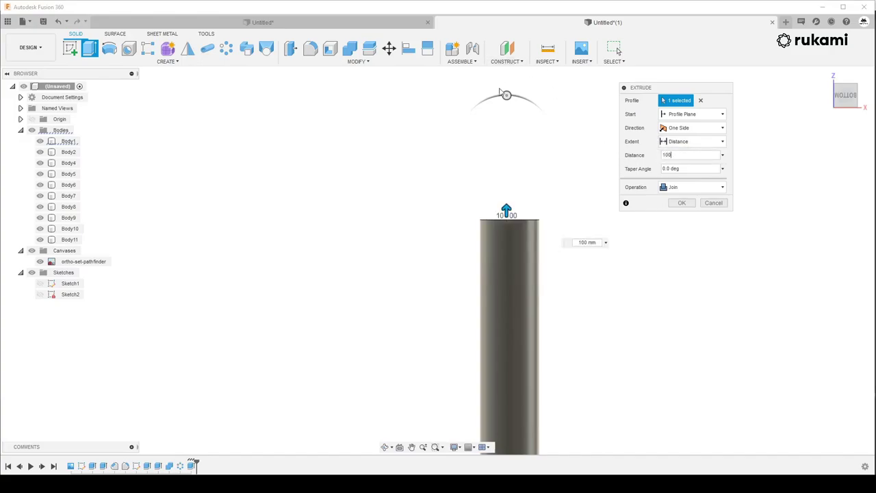
# Flare the extension outward at a 20° taper over 1000 mm and confirm it
pyautogui.moveTo(507, 96); pyautogui.dragTo(508, 167)
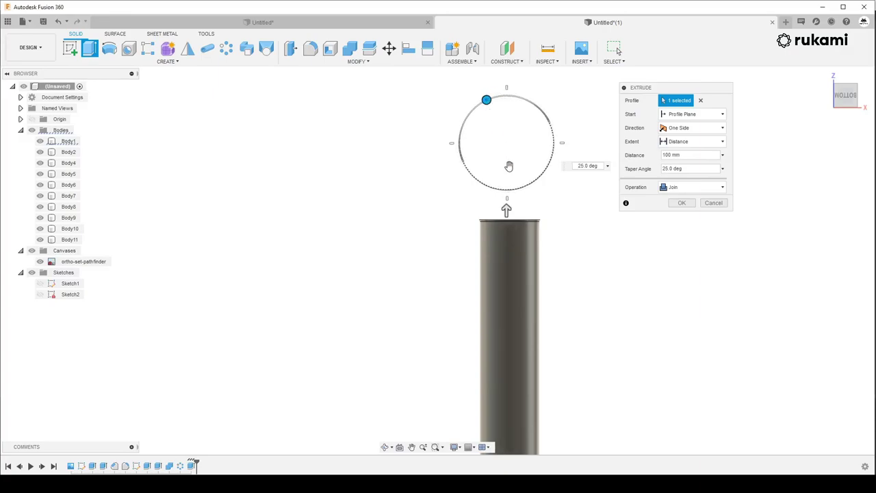
pyautogui.moveTo(506, 205); pyautogui.dragTo(505, 192)
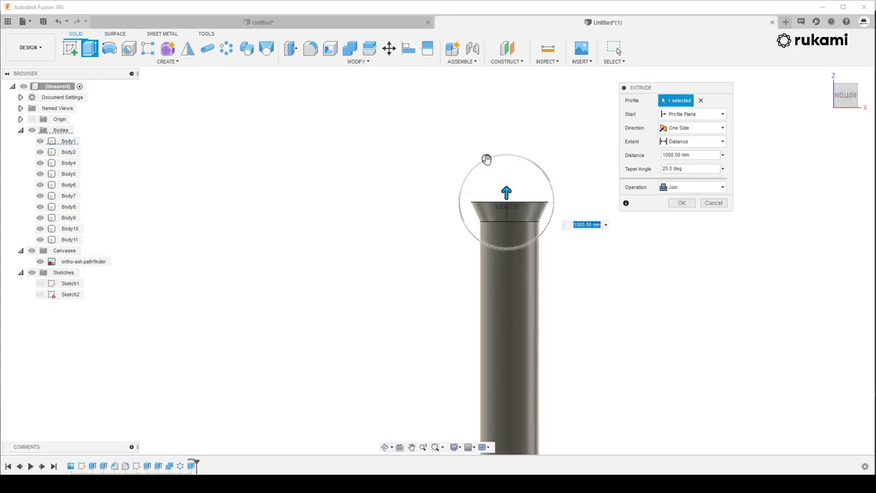
pyautogui.moveTo(489, 160); pyautogui.dragTo(376, 143)
pyautogui.scroll(-2, 409, 152)
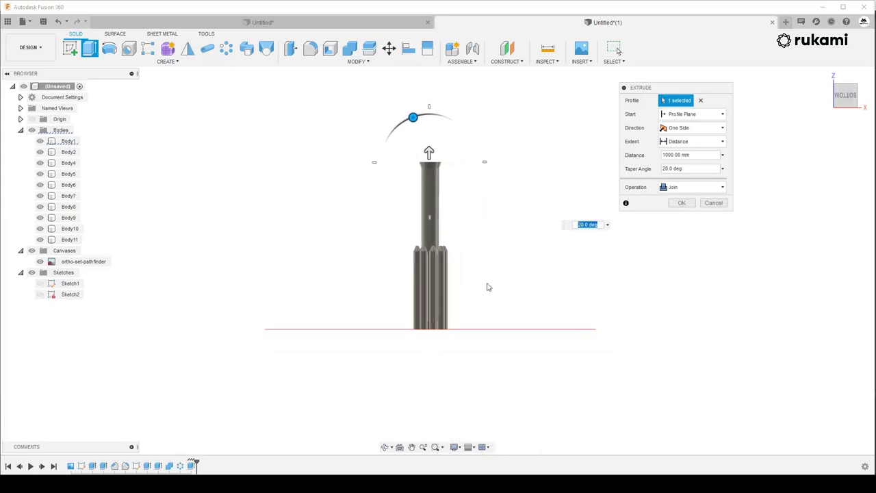
pyautogui.keyDown('shift'); pyautogui.moveTo(487, 288); pyautogui.dragTo(325, 307, button='middle'); pyautogui.keyUp('shift')
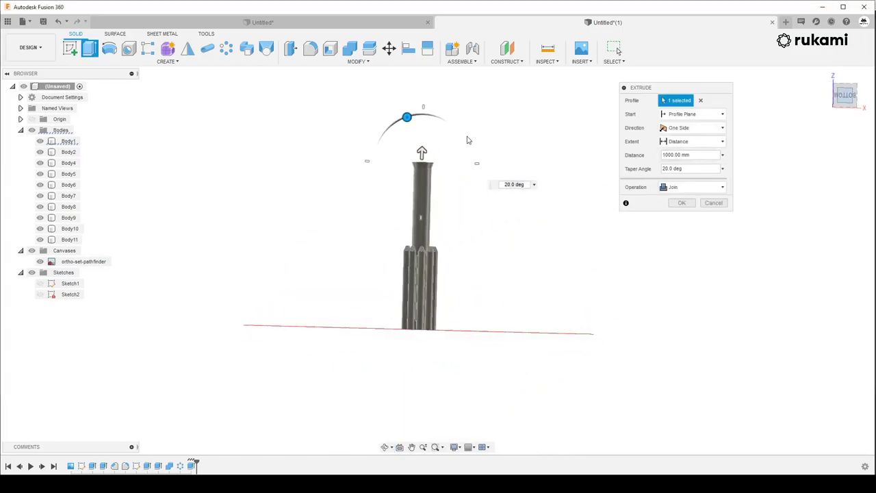
pyautogui.scroll(2, 425, 150)
pyautogui.scroll(3, 410, 178)
pyautogui.click(682, 204)
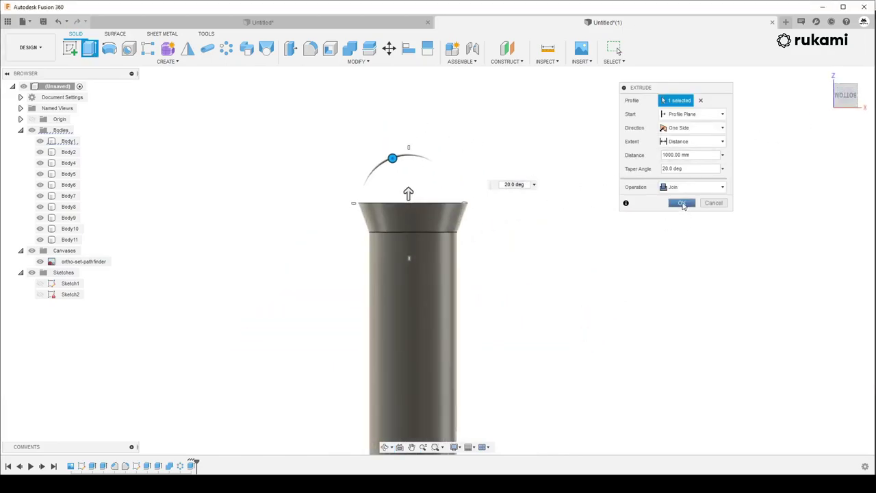
pyautogui.scroll(-2, 549, 219)
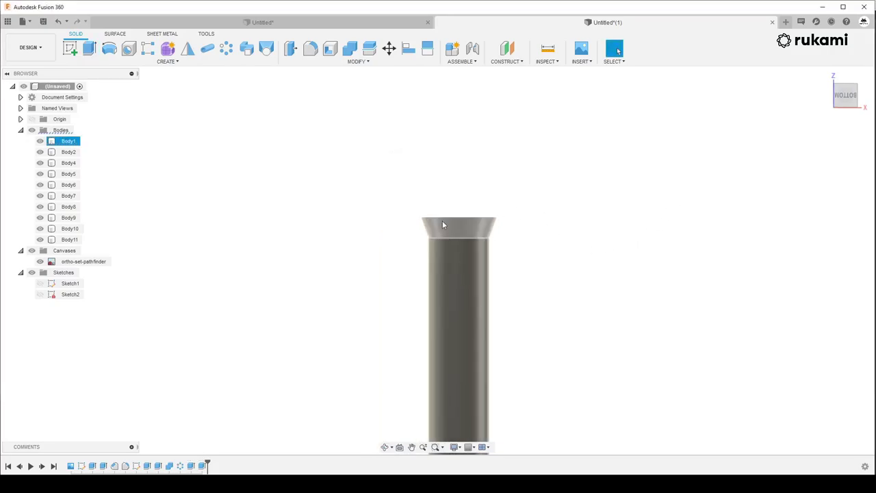
# Extrude the flared section's top face straight up 5000 mm, joined to the core, without taper
pyautogui.keyDown('shift'); pyautogui.moveTo(442, 224); pyautogui.dragTo(438, 196, button='middle'); pyautogui.keyUp('shift')
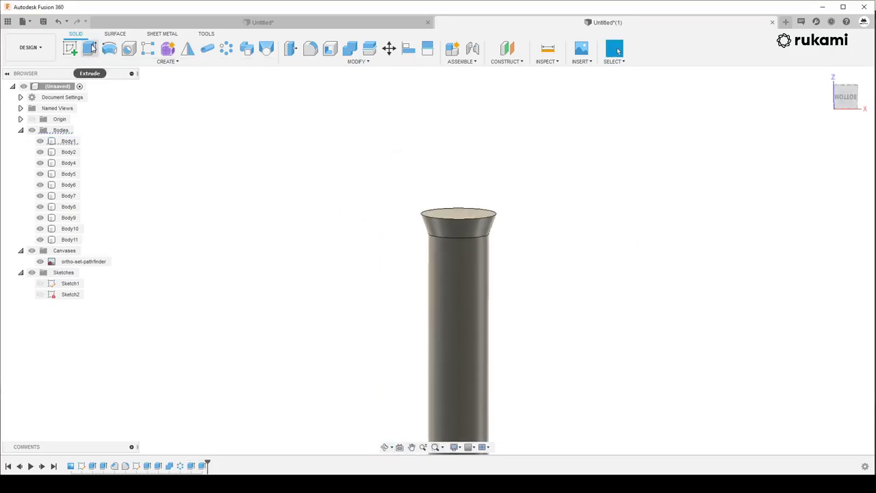
pyautogui.click(89, 48)
pyautogui.click(457, 213)
pyautogui.scroll(-1, 460, 220)
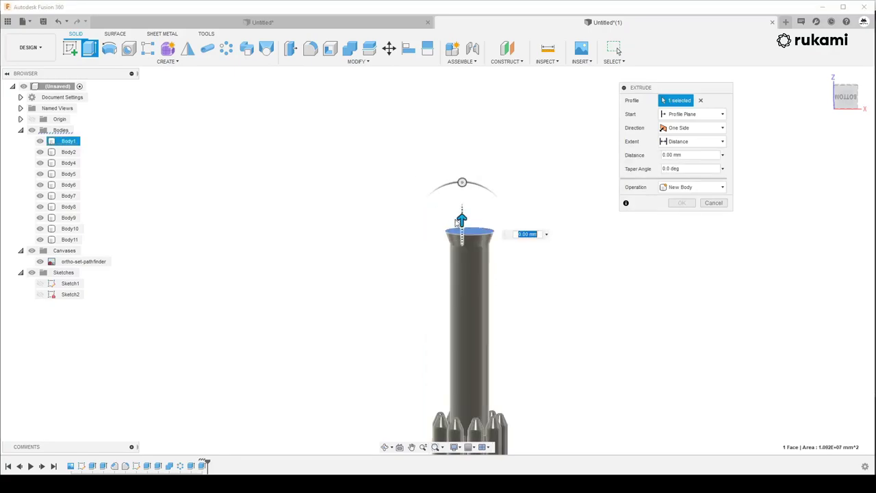
pyautogui.moveTo(459, 221); pyautogui.dragTo(445, 177)
pyautogui.scroll(-2, 441, 192)
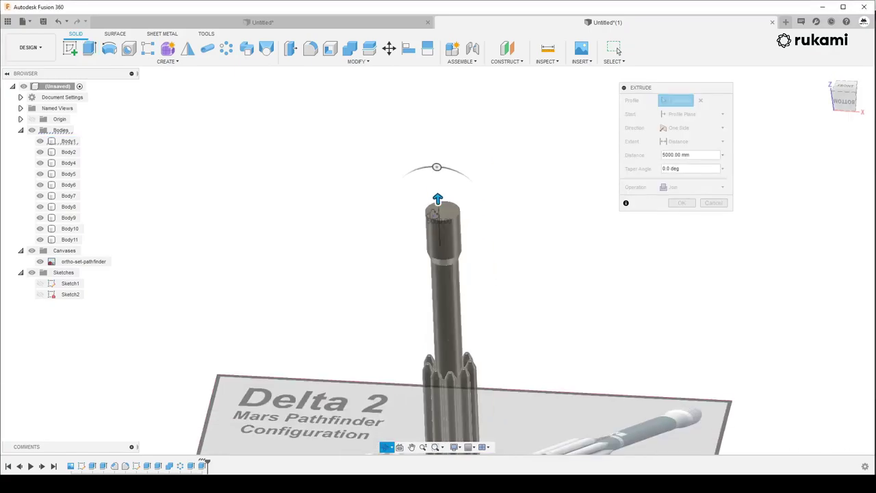
pyautogui.scroll(-2, 421, 280)
pyautogui.scroll(-1, 384, 342)
pyautogui.scroll(-1, 317, 426)
pyautogui.scroll(2, 373, 372)
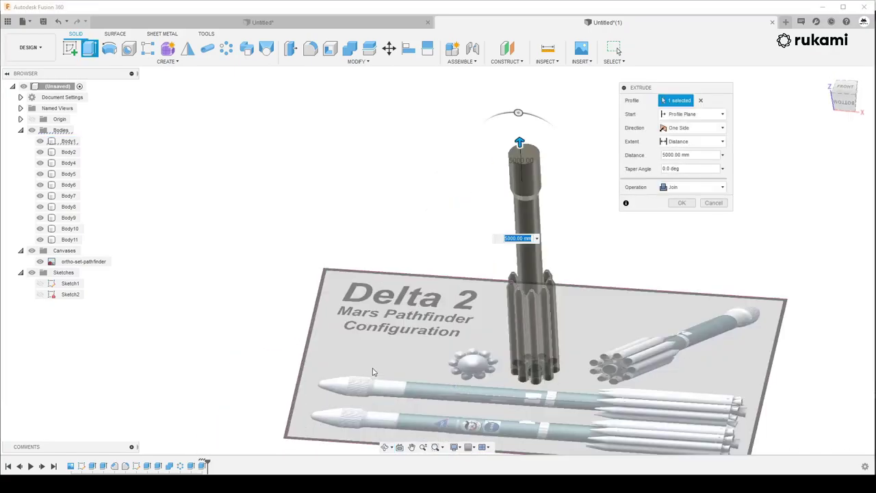
pyautogui.scroll(2, 373, 372)
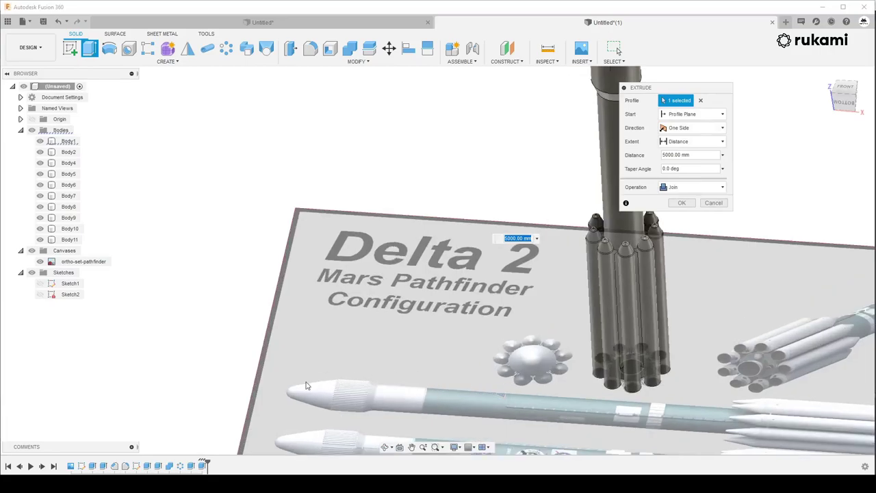
pyautogui.scroll(-1, 307, 385)
pyautogui.scroll(-3, 536, 306)
pyautogui.scroll(-2, 536, 306)
pyautogui.keyDown('shift'); pyautogui.moveTo(536, 306); pyautogui.dragTo(512, 287, button='middle'); pyautogui.keyUp('shift')
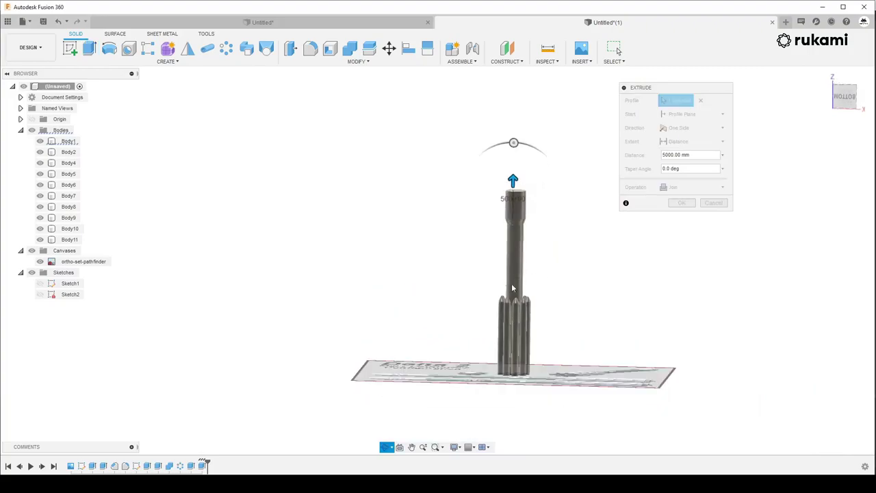
pyautogui.scroll(2, 512, 182)
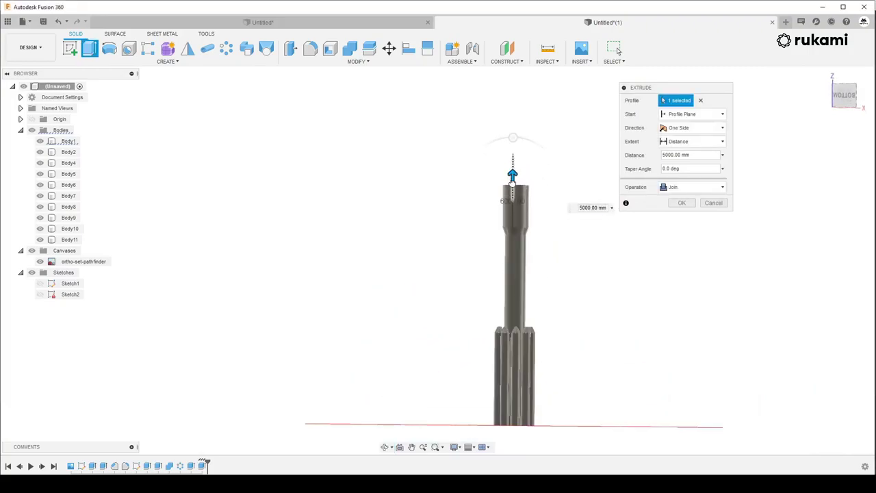
pyautogui.click(681, 203)
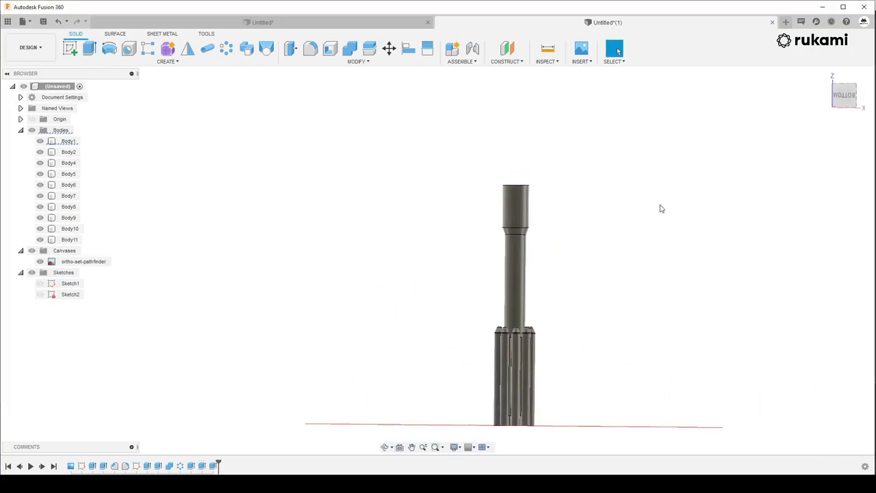
# Start a chamfer on the top rim edge of the core stage body (Body1)
pyautogui.click(82, 144)
pyautogui.scroll(-2, 260, 114)
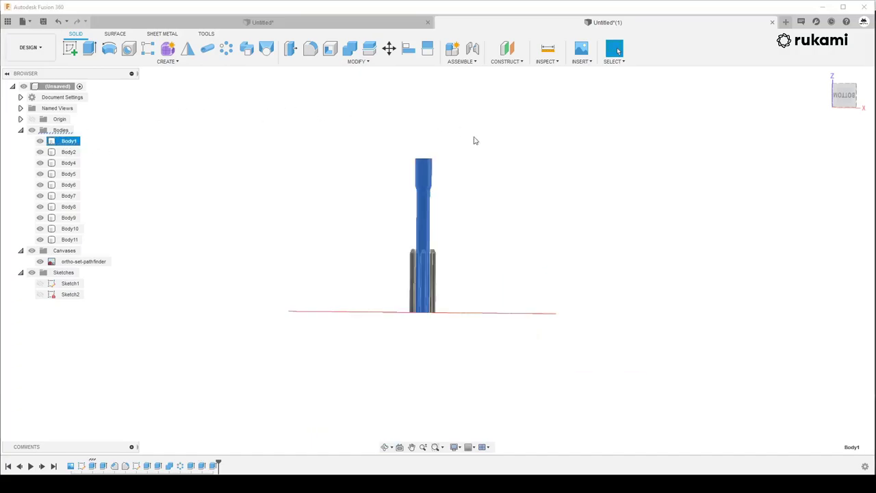
pyautogui.click(386, 66)
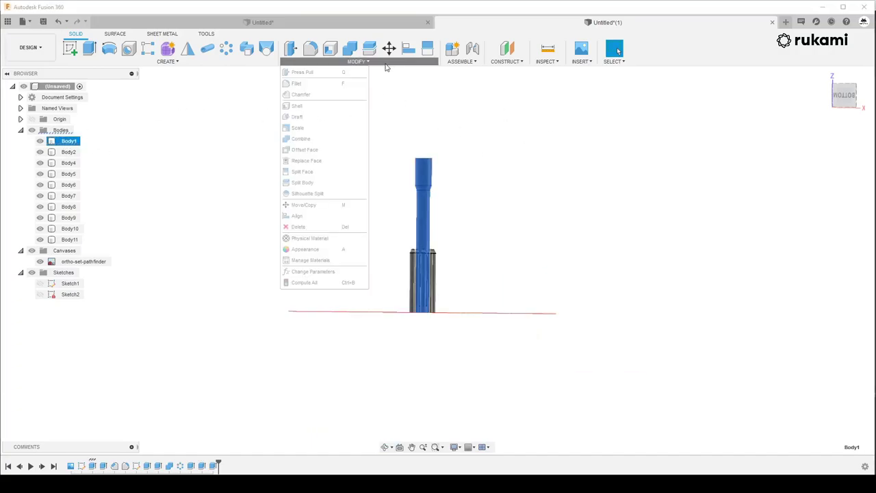
pyautogui.click(327, 96)
pyautogui.scroll(2, 387, 143)
pyautogui.scroll(2, 449, 152)
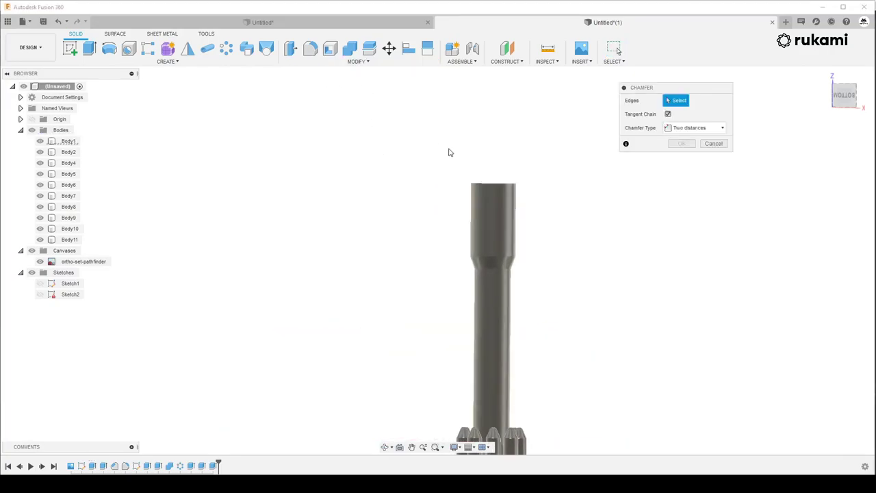
pyautogui.scroll(2, 509, 184)
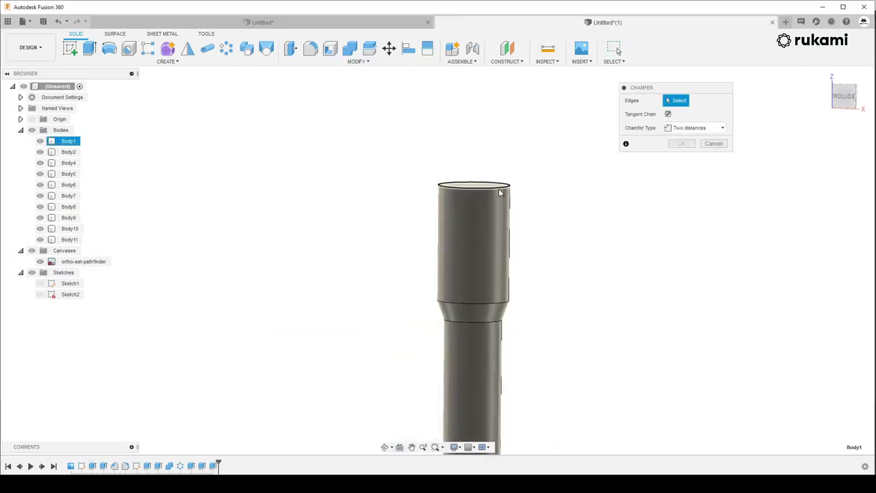
pyautogui.click(499, 186)
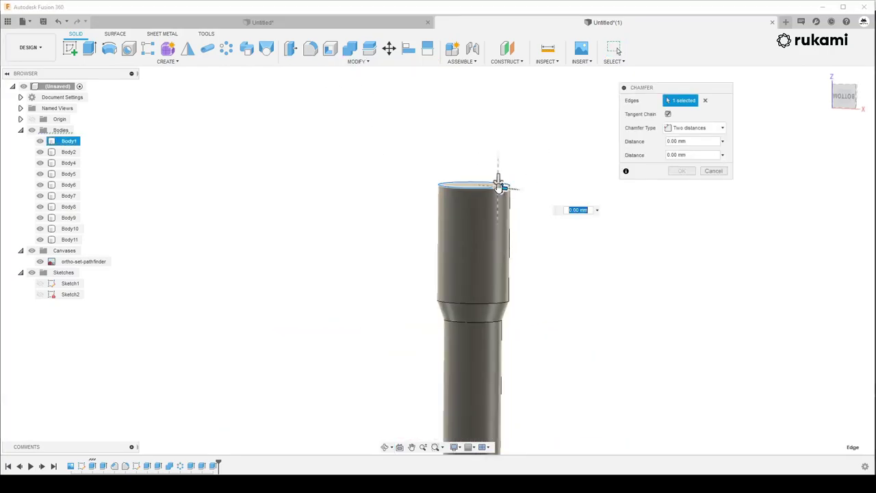
# Make it a two-distance 1300 mm by 3000 mm chamfer forming a flat-tipped cone
pyautogui.click(698, 129)
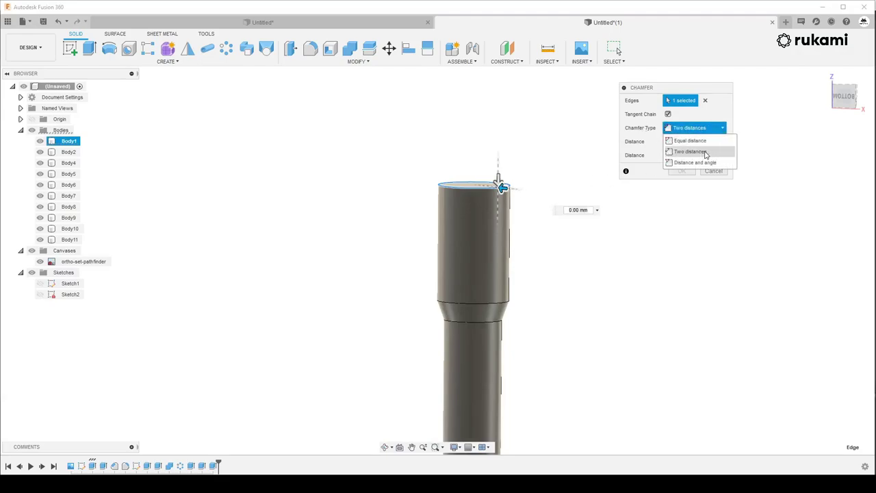
pyautogui.click(705, 152)
pyautogui.scroll(1, 551, 177)
pyautogui.scroll(2, 547, 180)
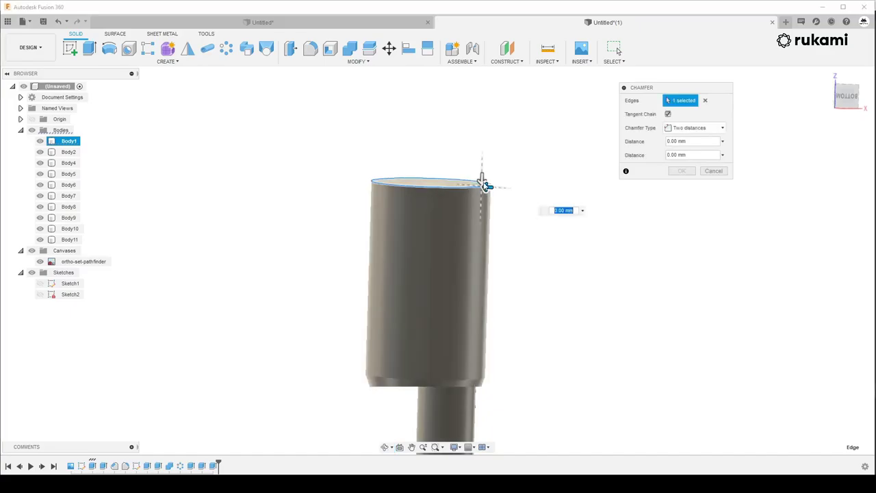
pyautogui.moveTo(484, 183); pyautogui.dragTo(481, 199)
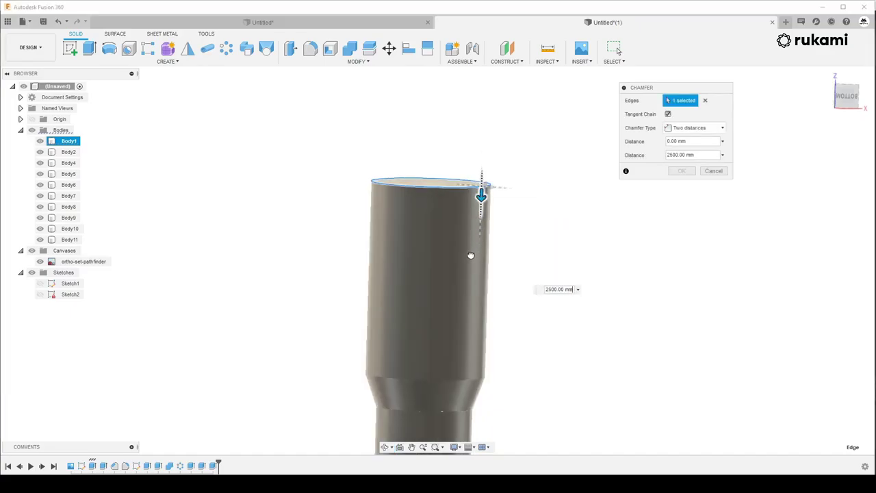
pyautogui.moveTo(470, 255); pyautogui.dragTo(479, 257)
pyautogui.moveTo(487, 187); pyautogui.dragTo(447, 185)
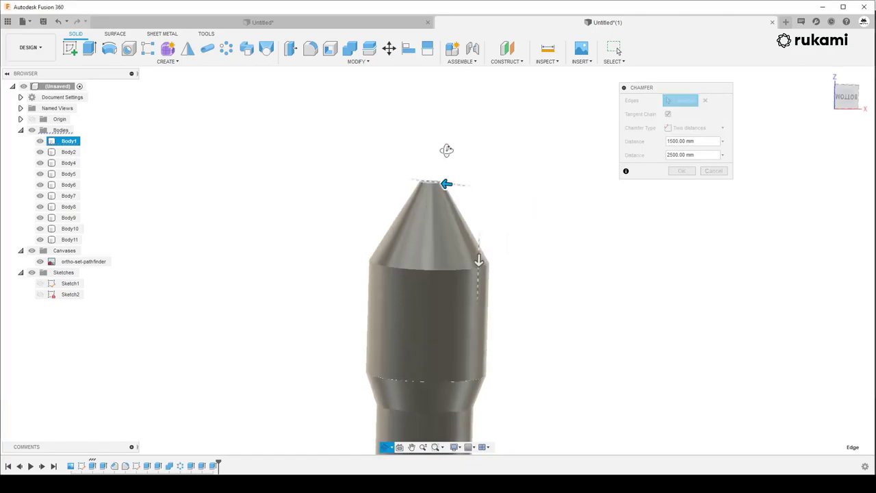
pyautogui.moveTo(480, 256); pyautogui.dragTo(478, 274)
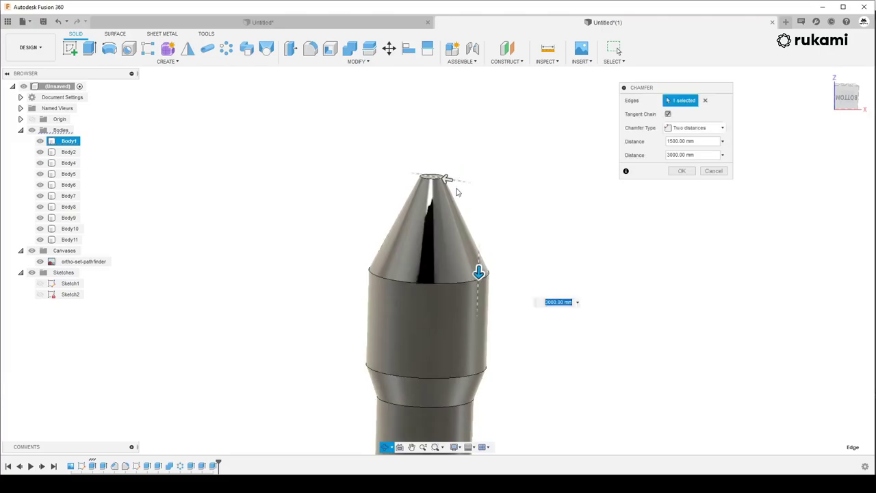
pyautogui.scroll(3, 438, 200)
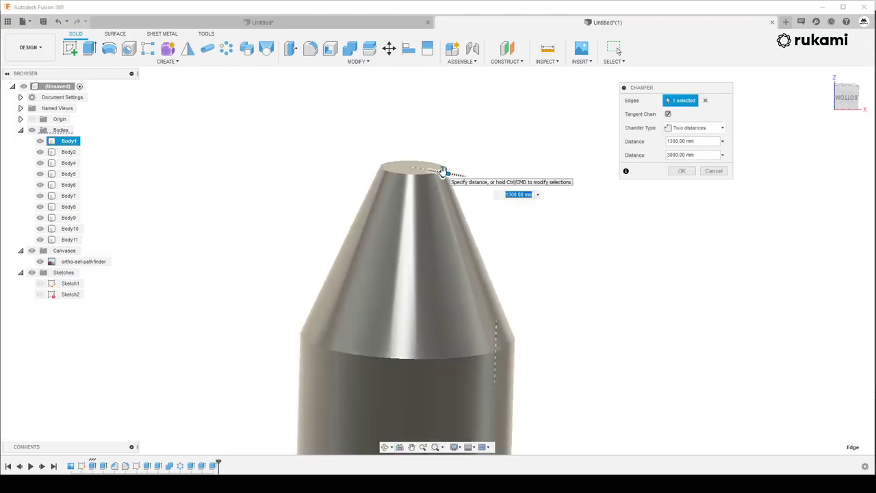
pyautogui.click(682, 171)
pyautogui.press('Escape')
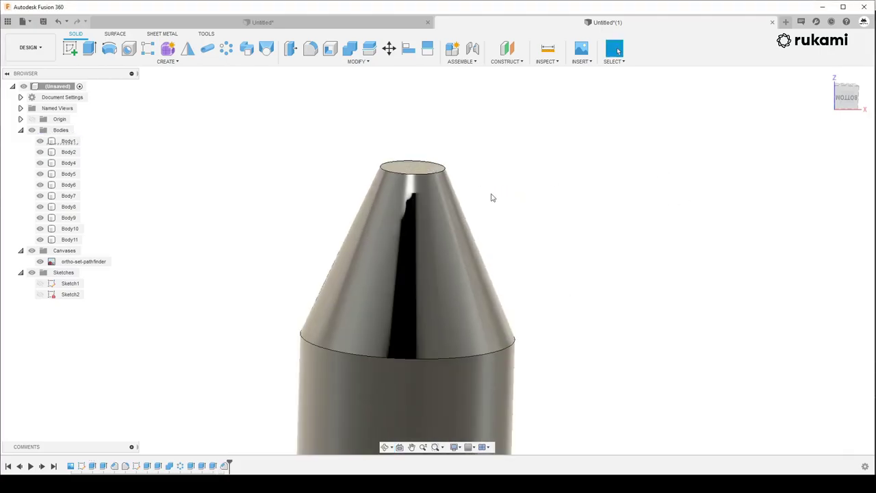
# Fillet the nose cone's top edge to round the tip into a dome
pyautogui.press('f')
pyautogui.click(440, 167)
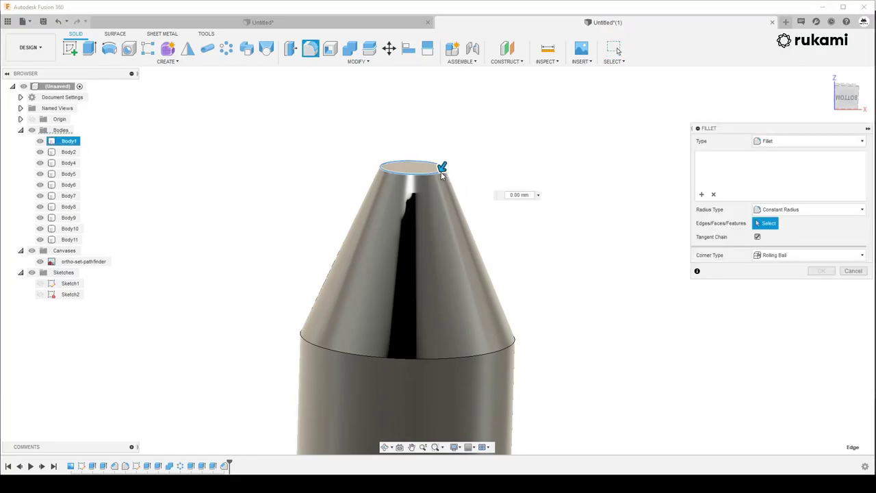
pyautogui.moveTo(442, 167); pyautogui.dragTo(439, 172)
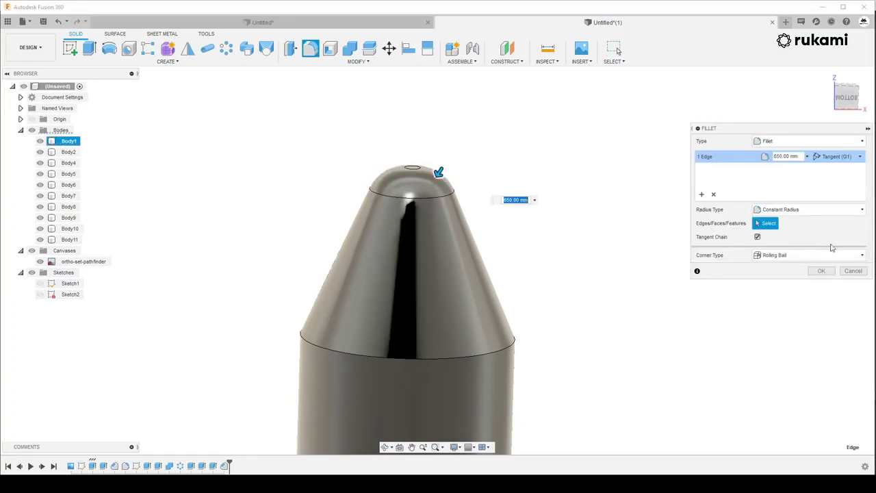
pyautogui.click(823, 271)
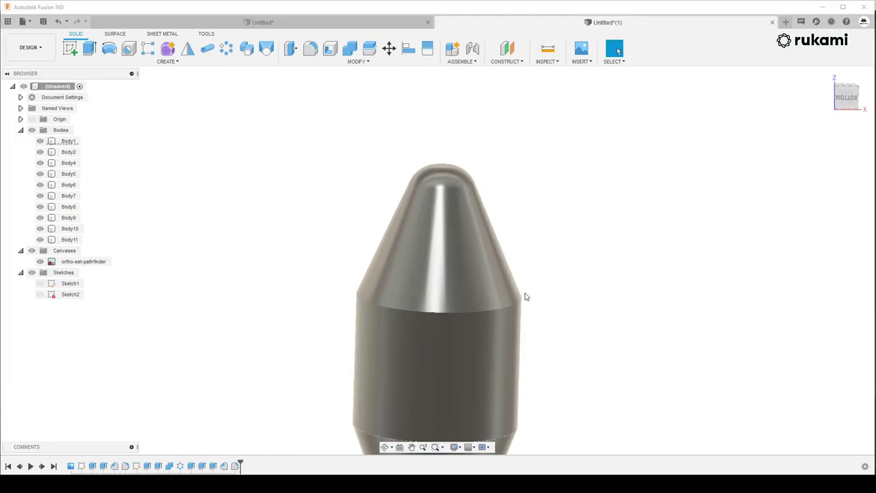
# Fillet the edge at the base of the nose cone with a larger radius
pyautogui.press('f')
pyautogui.click(520, 302)
pyautogui.moveTo(524, 300); pyautogui.dragTo(504, 251)
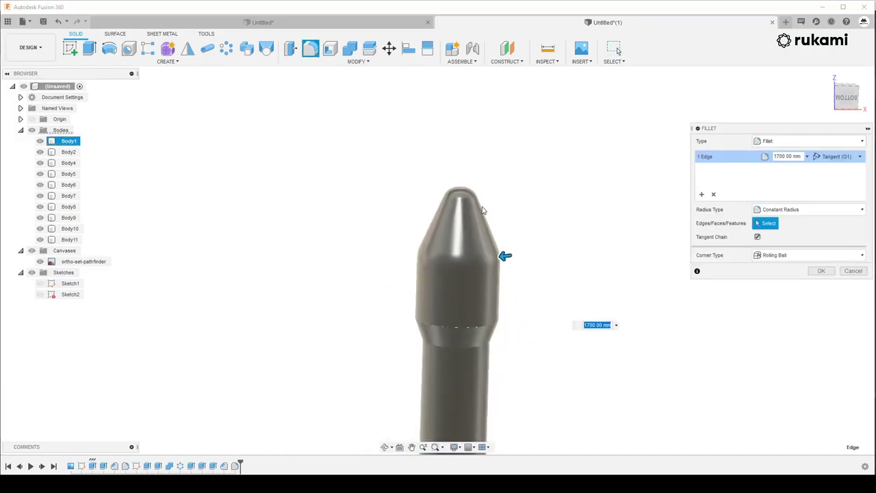
pyautogui.click(823, 271)
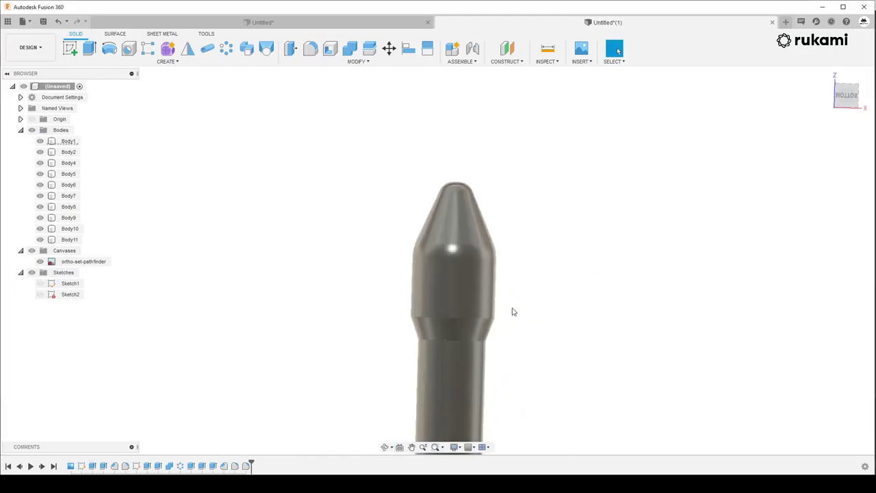
# Fillet the lower edge where the wide section narrows, using a smaller radius
pyautogui.scroll(3, 512, 310)
pyautogui.press('f')
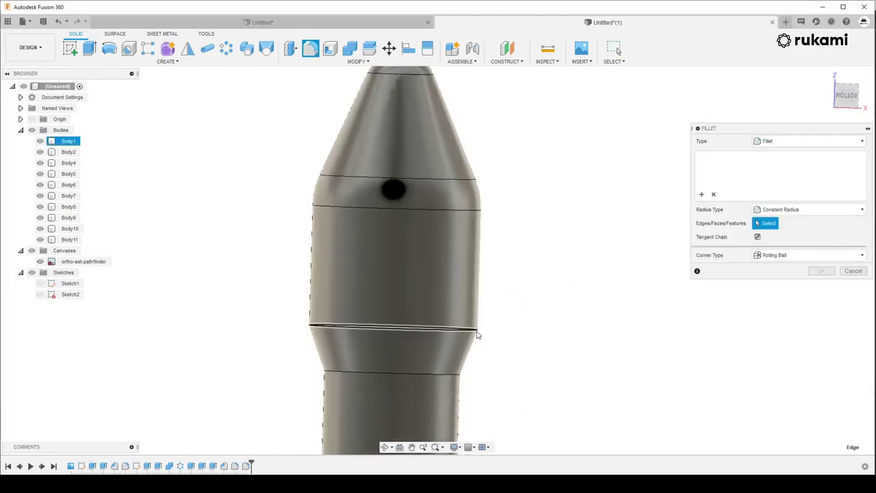
pyautogui.click(479, 330)
pyautogui.moveTo(479, 330); pyautogui.dragTo(481, 331)
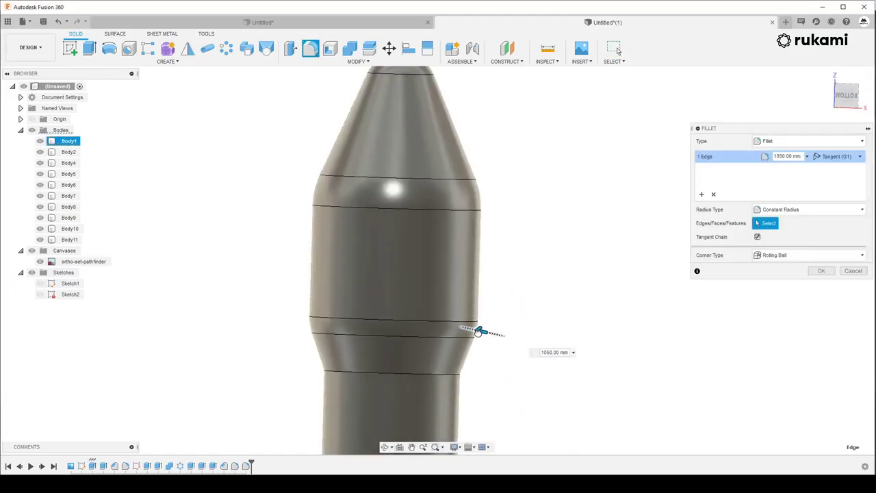
pyautogui.click(821, 271)
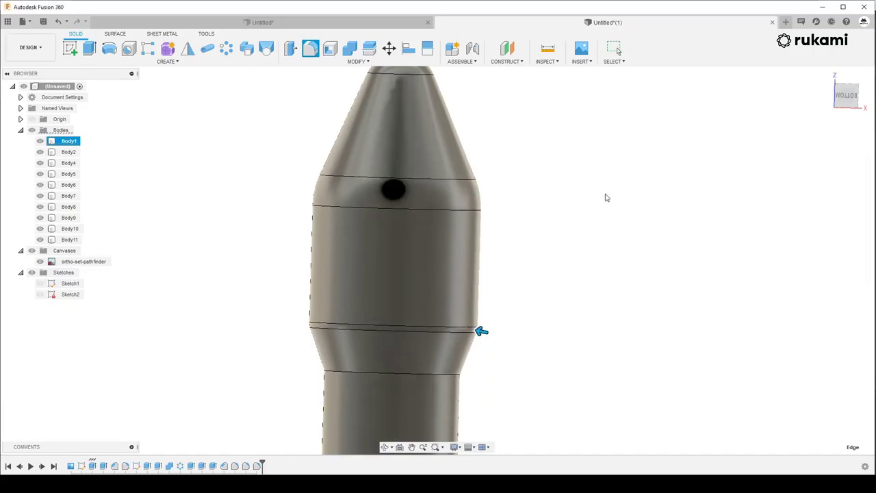
pyautogui.scroll(-3, 518, 203)
pyautogui.scroll(-3, 481, 194)
pyautogui.scroll(-2, 477, 180)
# Orbit and zoom around the booster cluster to compare it with the reference picture
pyautogui.moveTo(477, 179)
pyautogui.keyDown('shift'); pyautogui.mouseDown(button='middle')
pyautogui.moveTo(395, 197)
pyautogui.moveTo(383, 185)
pyautogui.mouseUp(button='middle'); pyautogui.keyUp('shift')
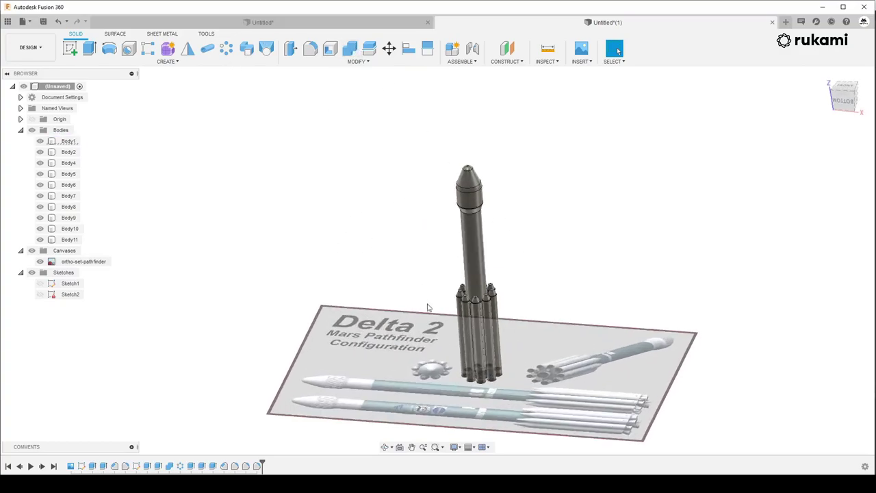
pyautogui.click(494, 332)
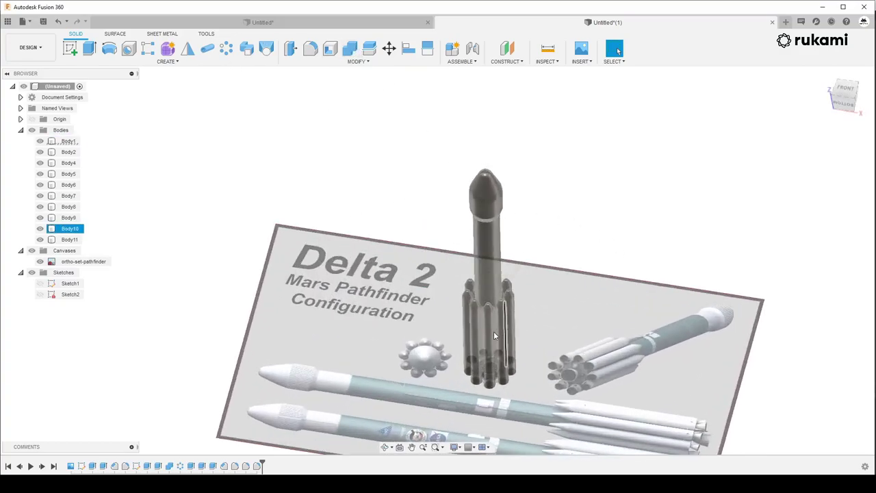
pyautogui.keyDown('shift'); pyautogui.moveTo(493, 331); pyautogui.dragTo(503, 276, button='middle'); pyautogui.keyUp('shift')
pyautogui.click(494, 304)
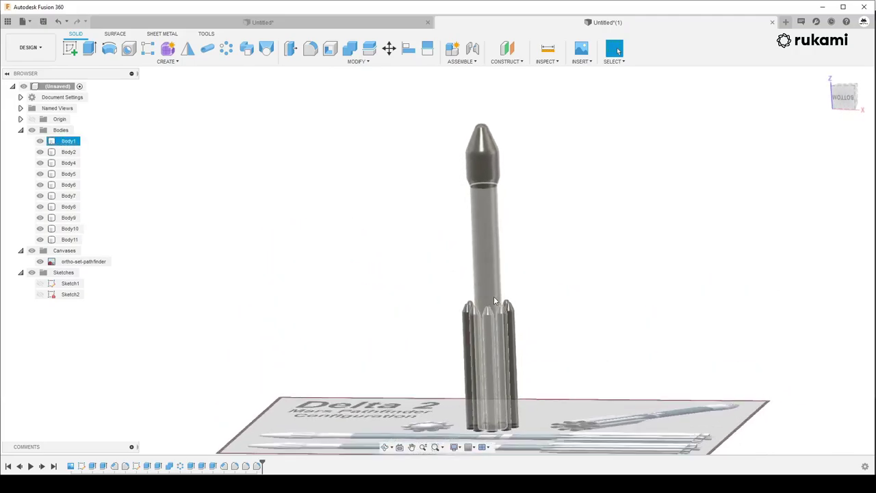
pyautogui.scroll(5, 616, 393)
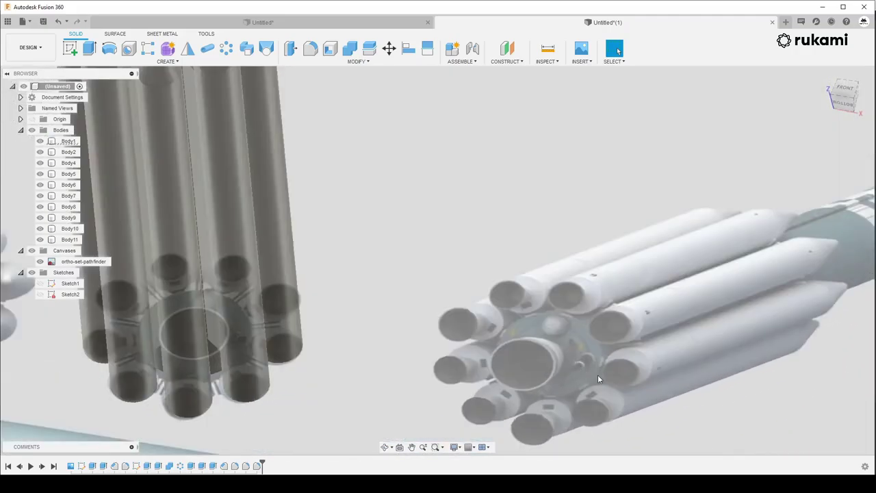
pyautogui.scroll(3, 582, 373)
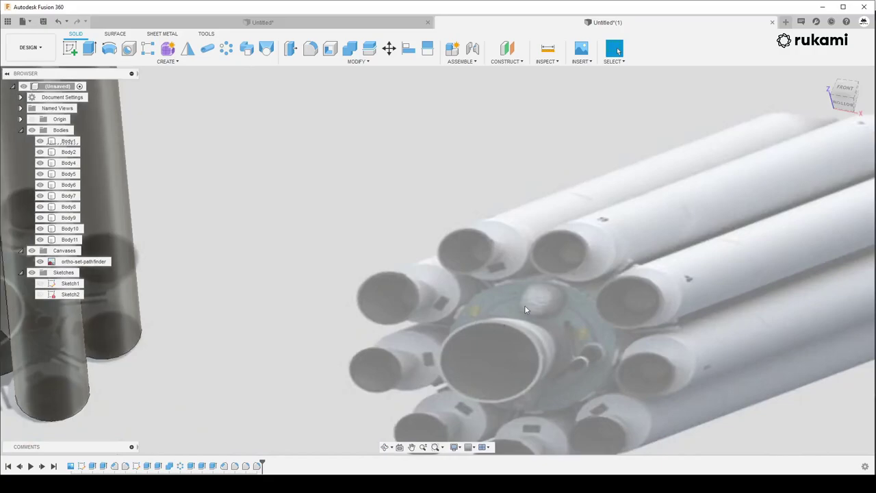
pyautogui.moveTo(525, 305)
pyautogui.keyDown('shift'); pyautogui.mouseDown(button='middle')
pyautogui.moveTo(520, 354)
pyautogui.moveTo(561, 338)
pyautogui.mouseUp(button='middle'); pyautogui.keyUp('shift')
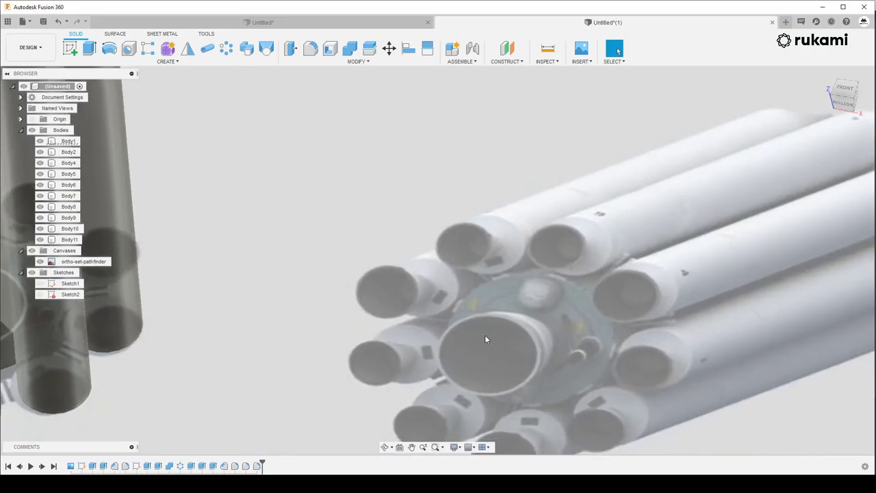
pyautogui.scroll(-1, 574, 240)
pyautogui.scroll(-4, 572, 263)
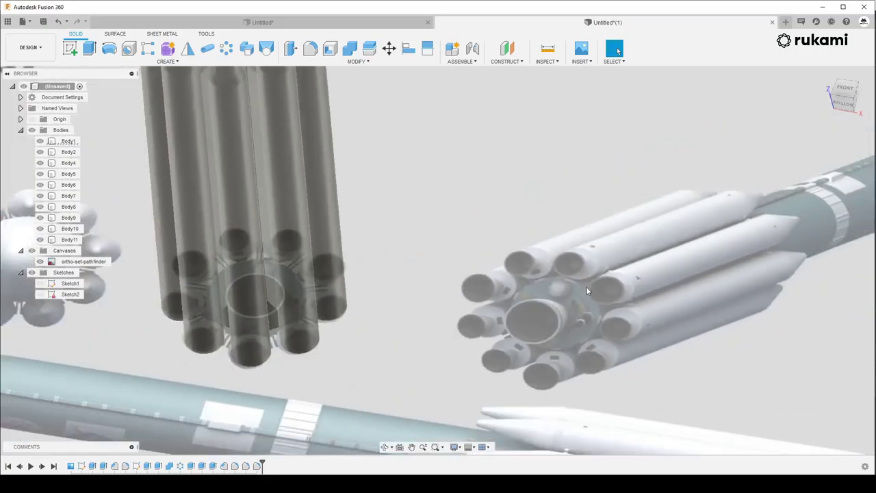
pyautogui.scroll(-2, 431, 301)
# Hide the ortho-set-pathfinder reference canvas so only the rocket shows
pyautogui.click(62, 262)
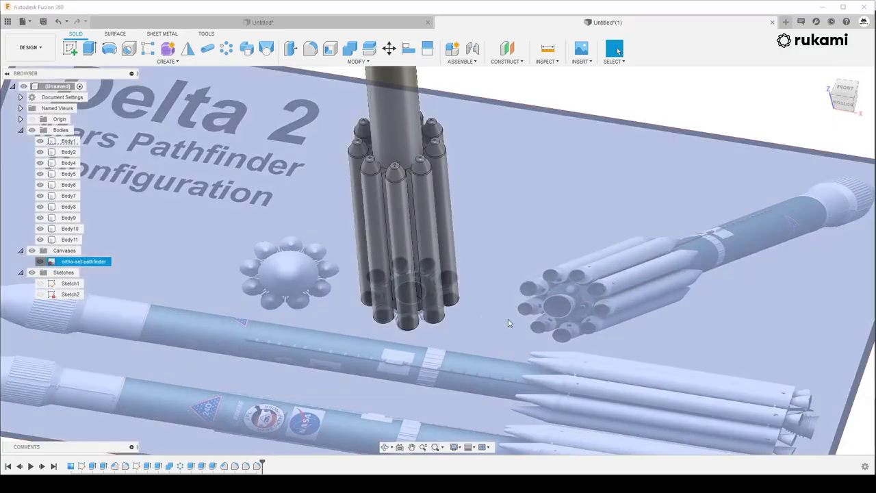
pyautogui.press('v')
pyautogui.moveTo(549, 356)
pyautogui.keyDown('shift'); pyautogui.mouseDown(button='middle')
pyautogui.moveTo(518, 245)
pyautogui.moveTo(442, 299)
pyautogui.moveTo(411, 260)
pyautogui.mouseUp(button='middle'); pyautogui.keyUp('shift')
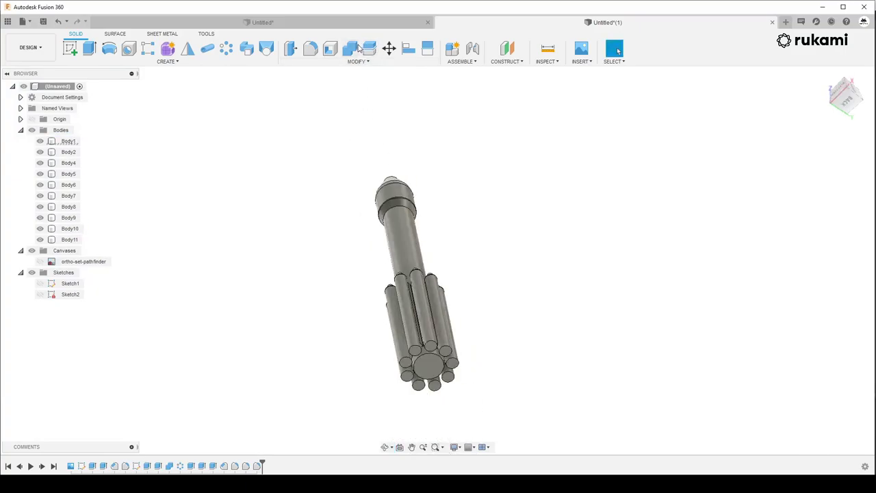
# Chamfer the core stage's bottom edge 100 mm using equal distance
pyautogui.click(376, 62)
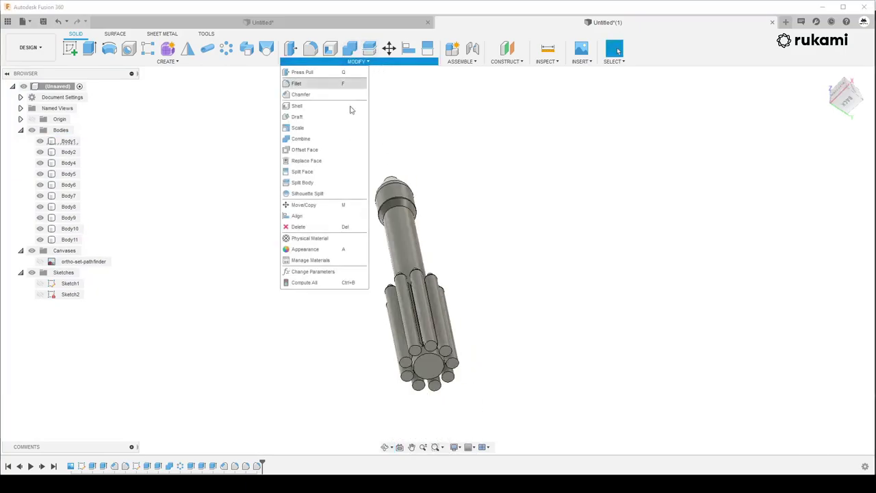
pyautogui.click(301, 94)
pyautogui.scroll(3, 439, 351)
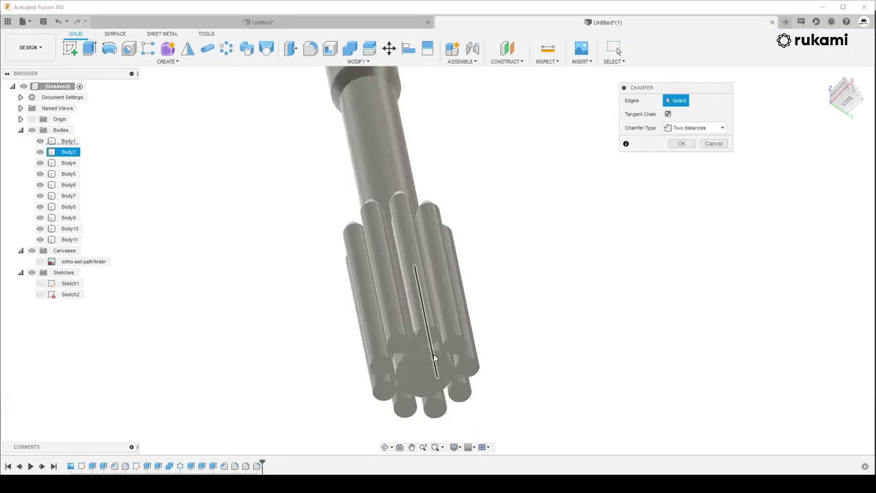
pyautogui.scroll(3, 439, 351)
pyautogui.click(439, 350)
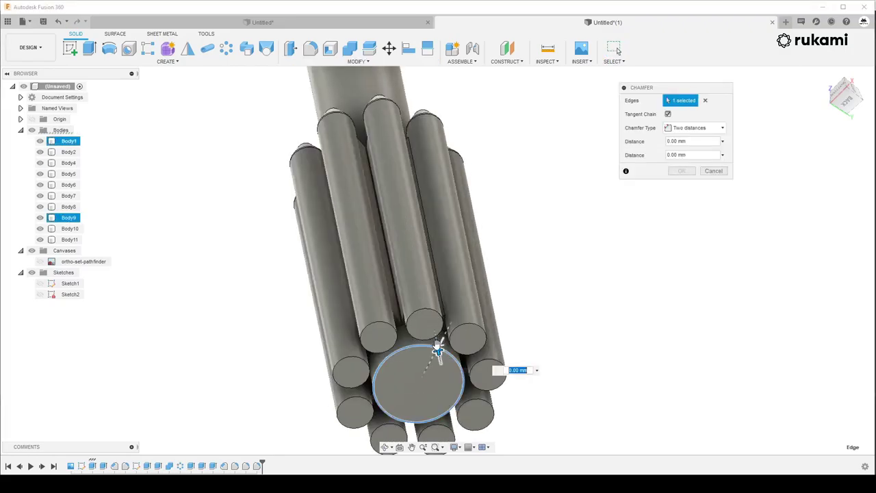
pyautogui.scroll(2, 438, 349)
pyautogui.click(691, 127)
pyautogui.click(686, 141)
pyautogui.write('100')
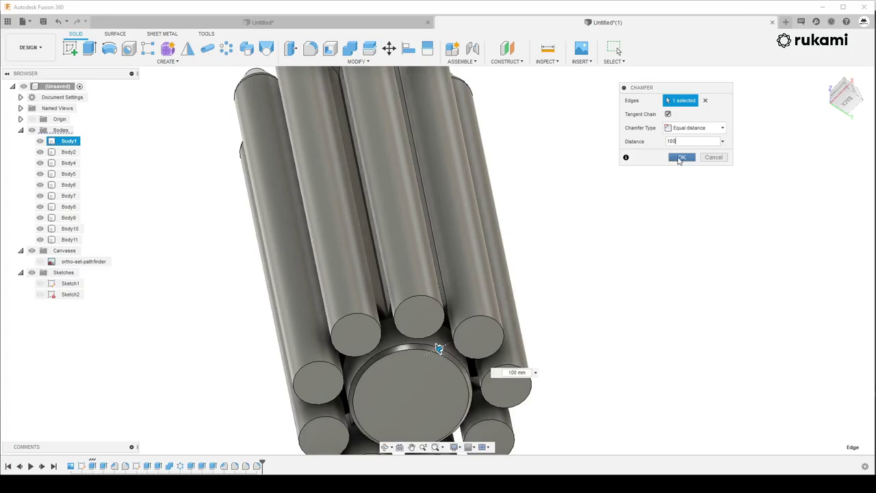
pyautogui.click(679, 158)
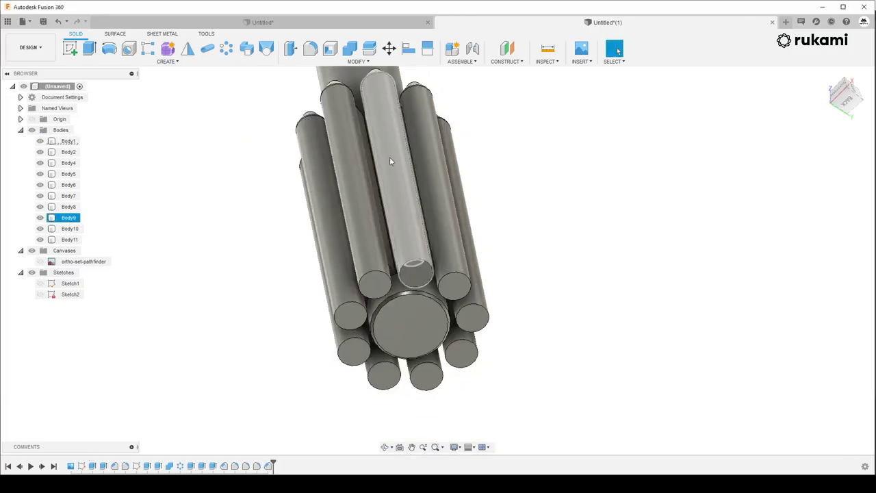
# Chamfer one booster's (Body9) bottom end edge by 100 mm
pyautogui.click(357, 61)
pyautogui.click(325, 97)
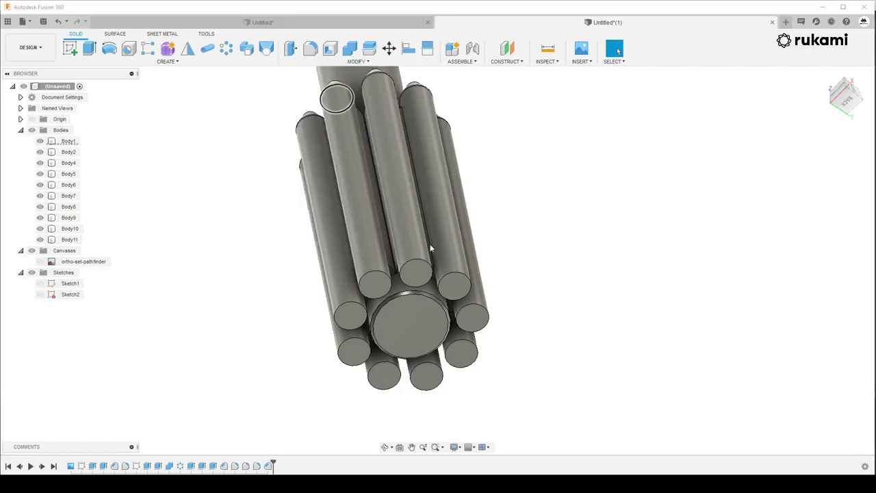
pyautogui.click(428, 261)
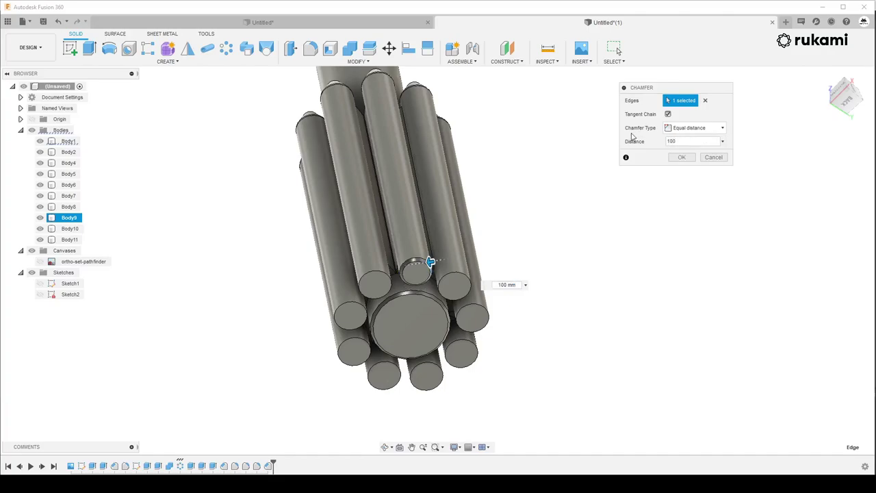
pyautogui.click(680, 158)
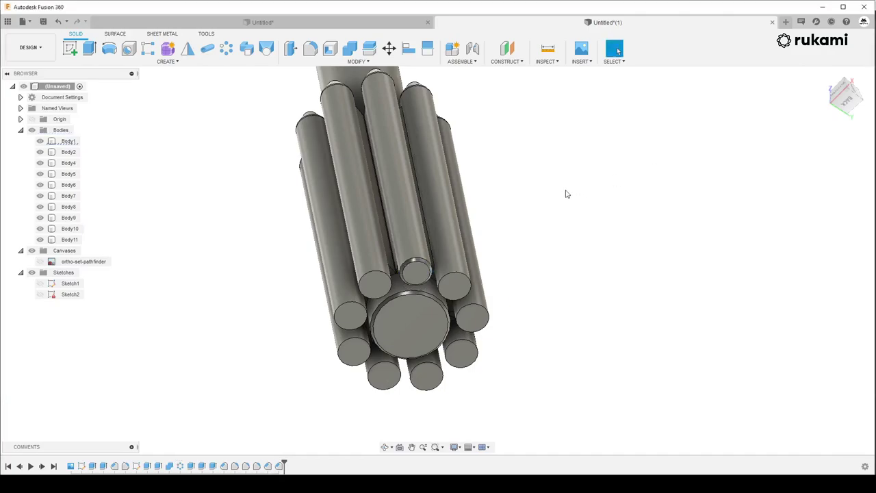
pyautogui.scroll(5, 553, 274)
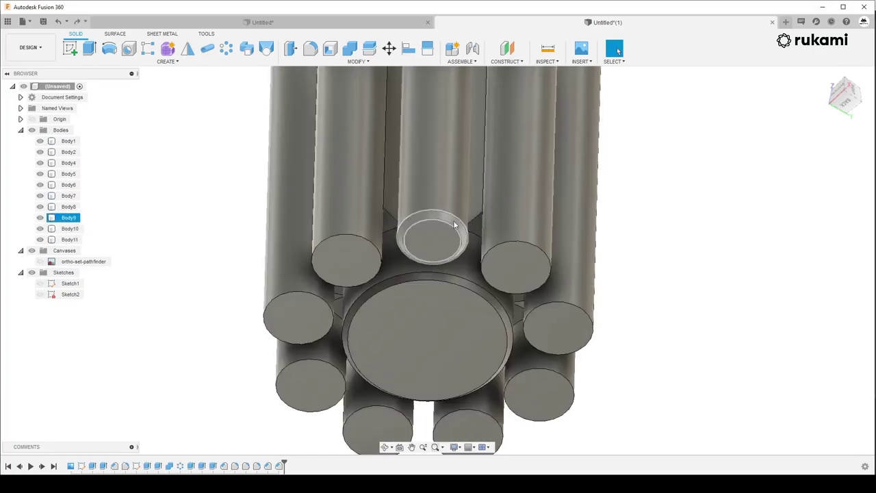
# Chamfer the bottom end edges of the remaining eight boosters by 100 mm in one operation
pyautogui.click(358, 62)
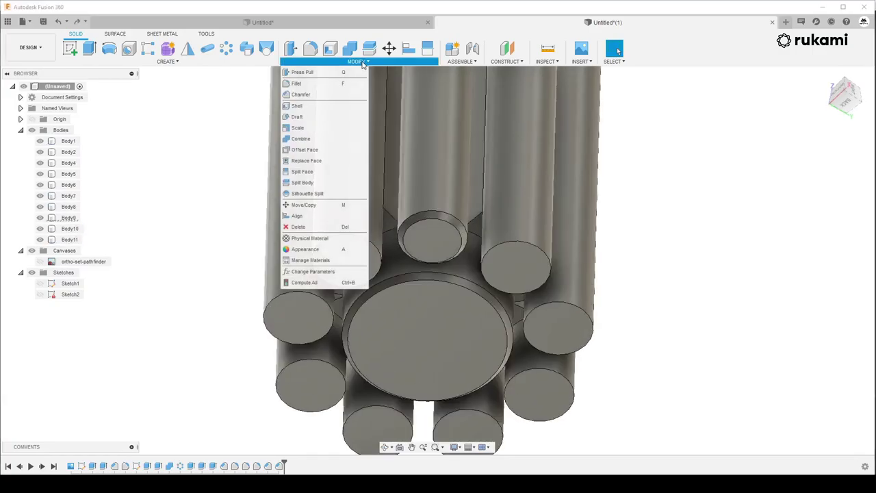
pyautogui.click(317, 95)
pyautogui.click(524, 242)
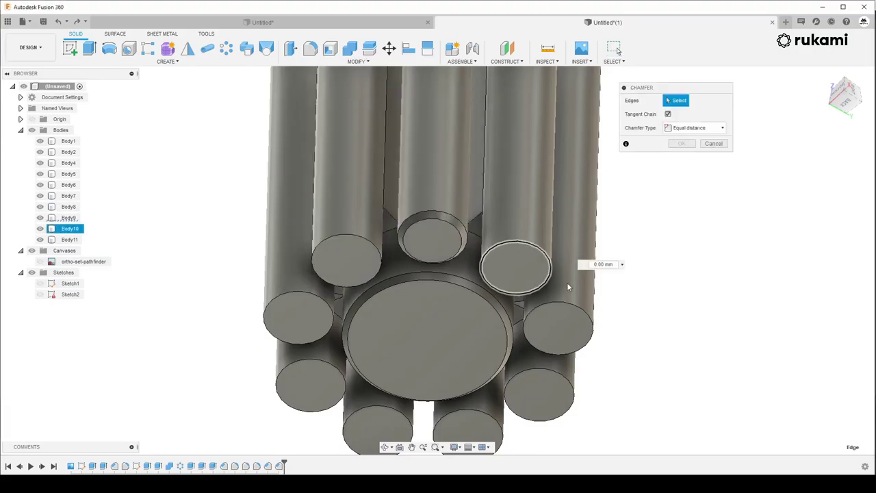
pyautogui.click(575, 309)
pyautogui.click(563, 374)
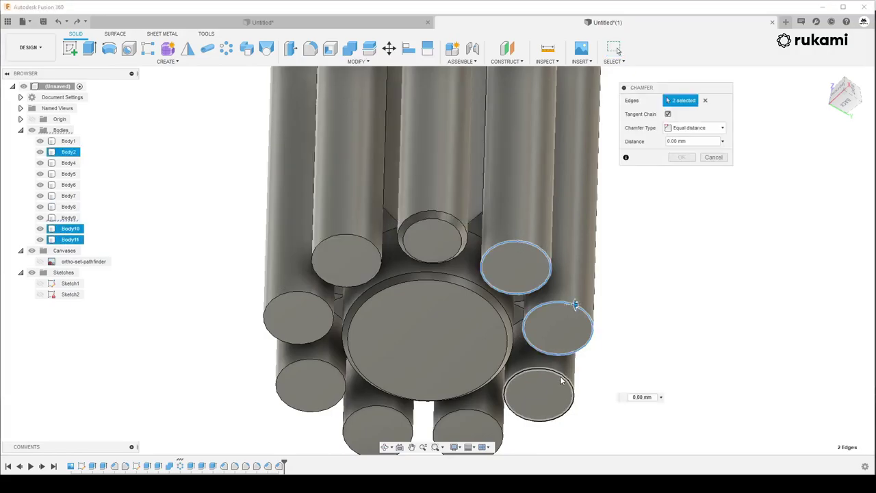
pyautogui.click(495, 417)
pyautogui.click(404, 411)
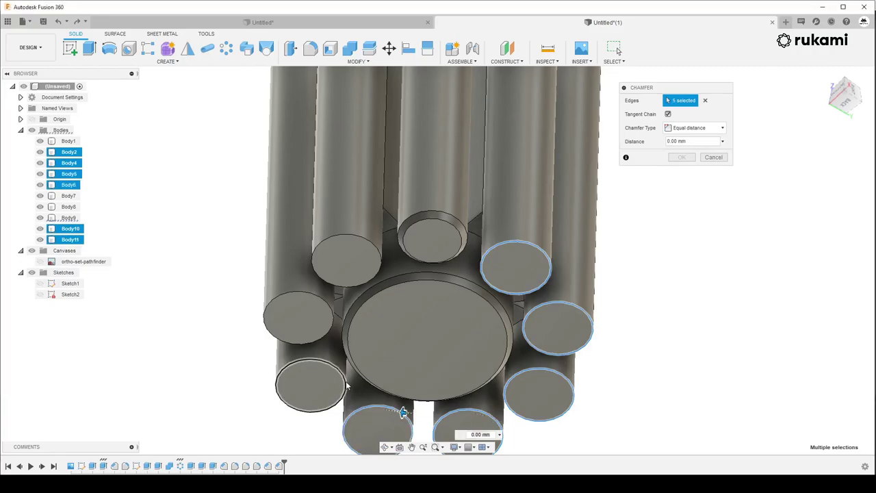
pyautogui.click(346, 384)
pyautogui.click(335, 318)
pyautogui.click(382, 275)
pyautogui.write('100')
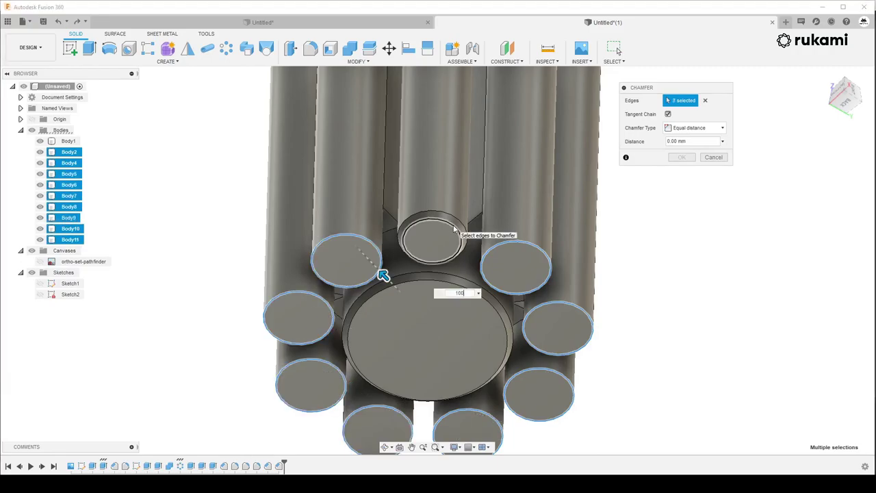
pyautogui.click(682, 159)
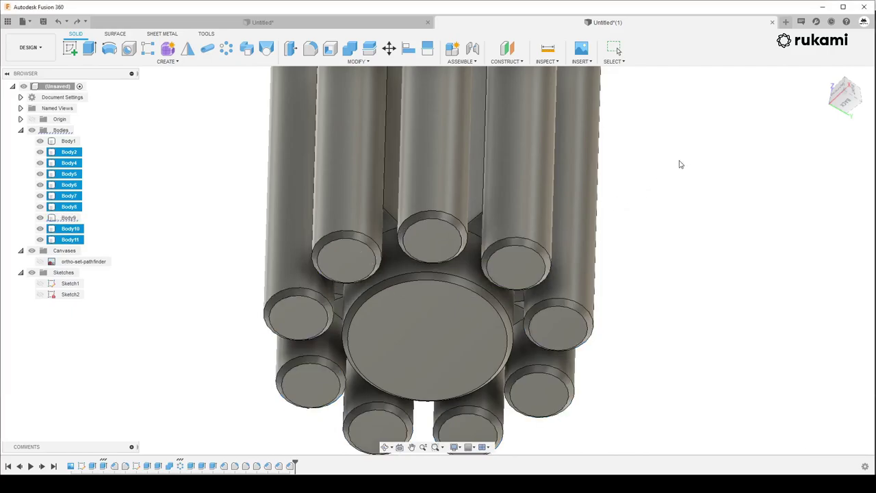
pyautogui.scroll(-3, 614, 226)
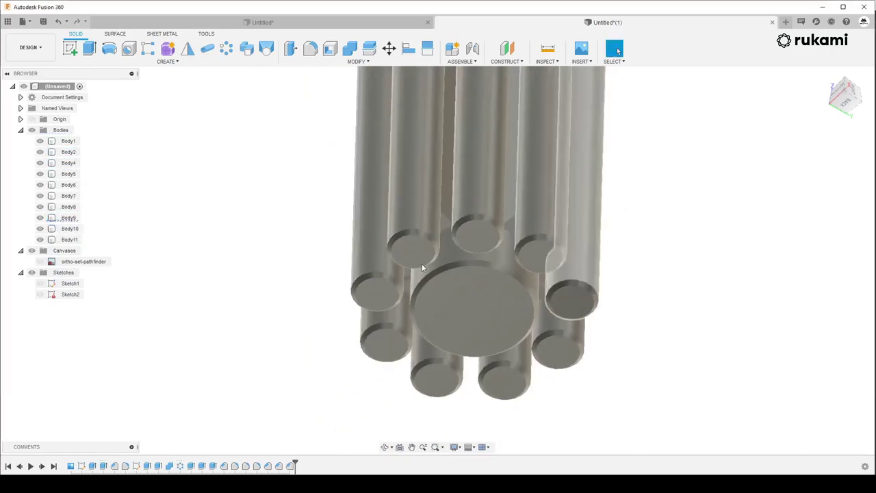
# Sketch an 1800 mm-diameter circle centred on the core's bottom end face in Sketch3
pyautogui.click(70, 48)
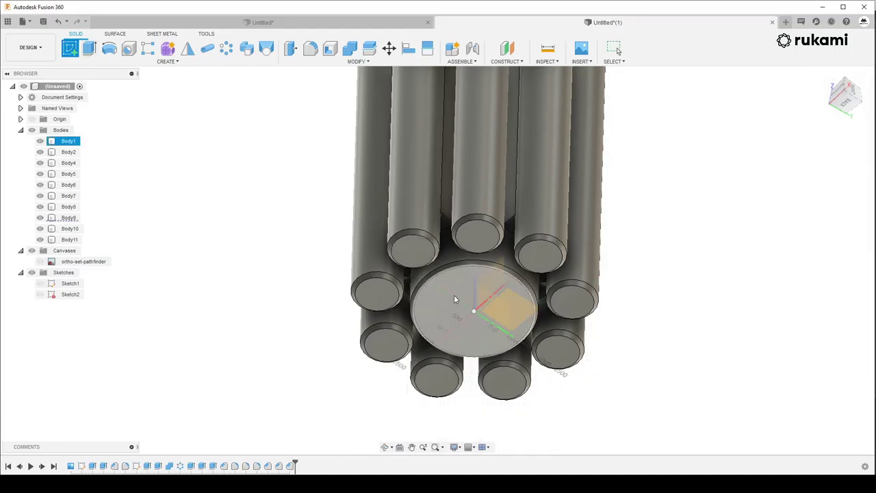
pyautogui.click(454, 295)
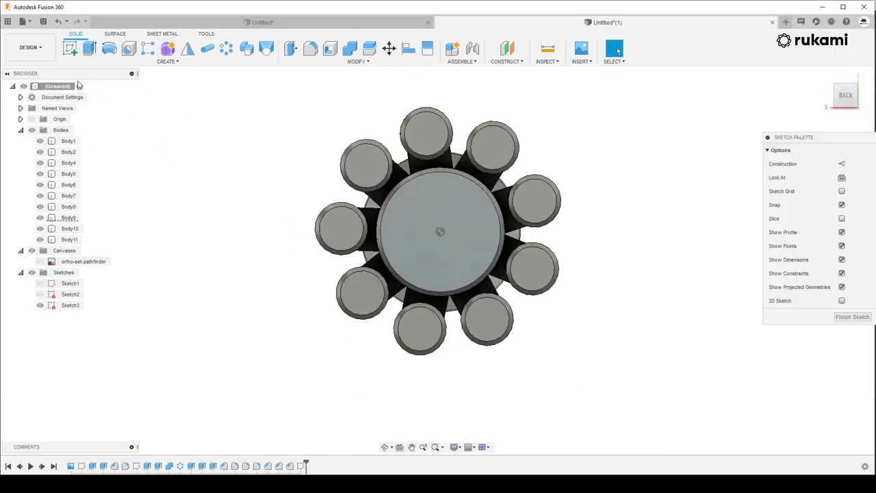
pyautogui.click(111, 50)
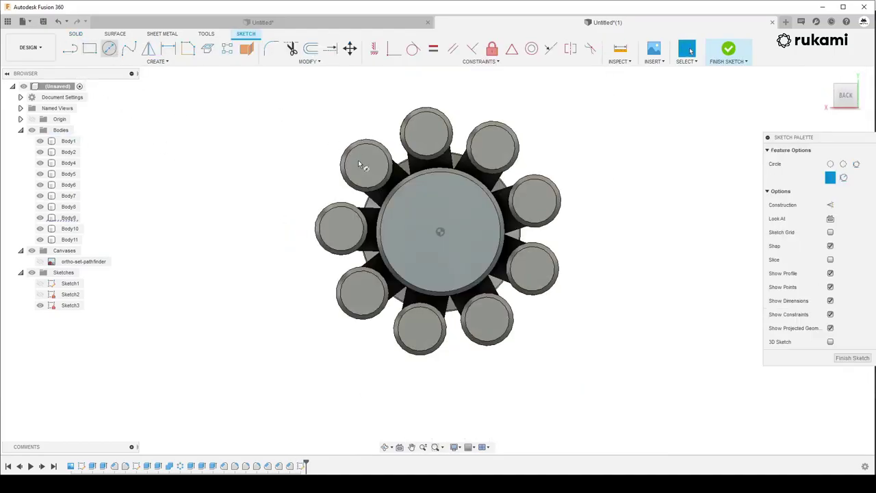
pyautogui.click(440, 232)
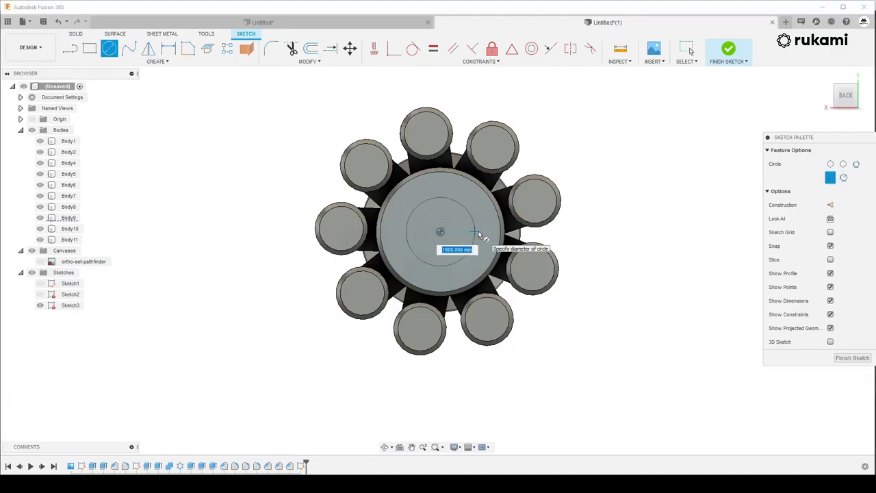
pyautogui.click(479, 234)
pyautogui.click(79, 35)
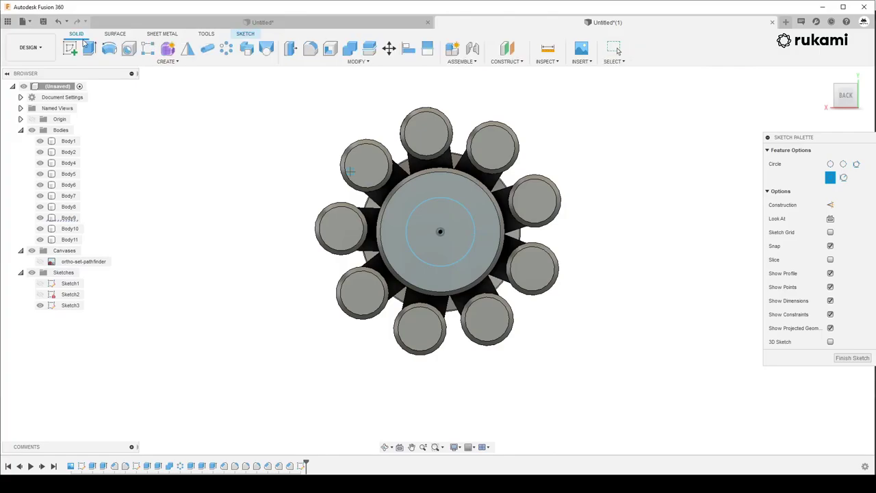
pyautogui.click(89, 47)
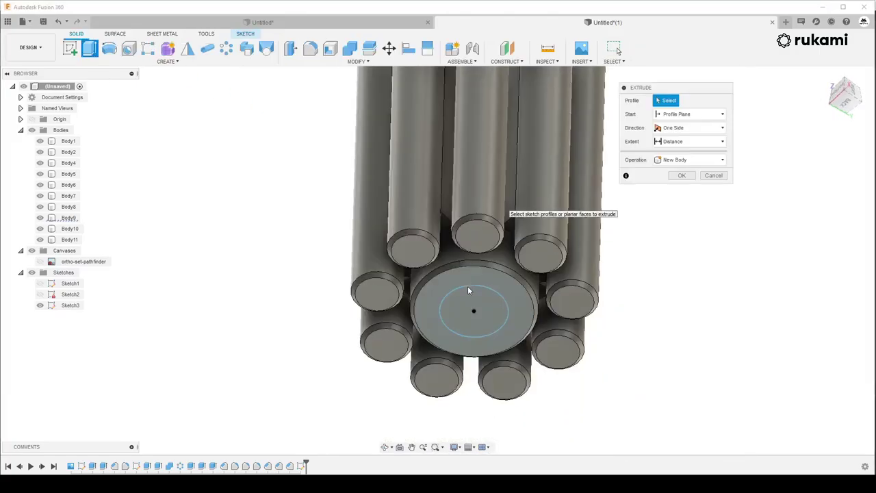
# Extrude the Sketch3 circle 500 mm with a 20° taper as new body Body12
pyautogui.click(470, 299)
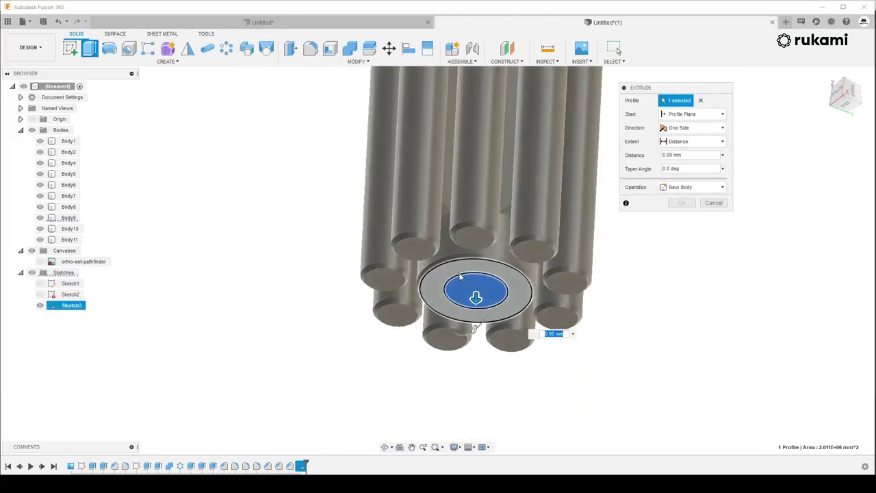
pyautogui.write('300')
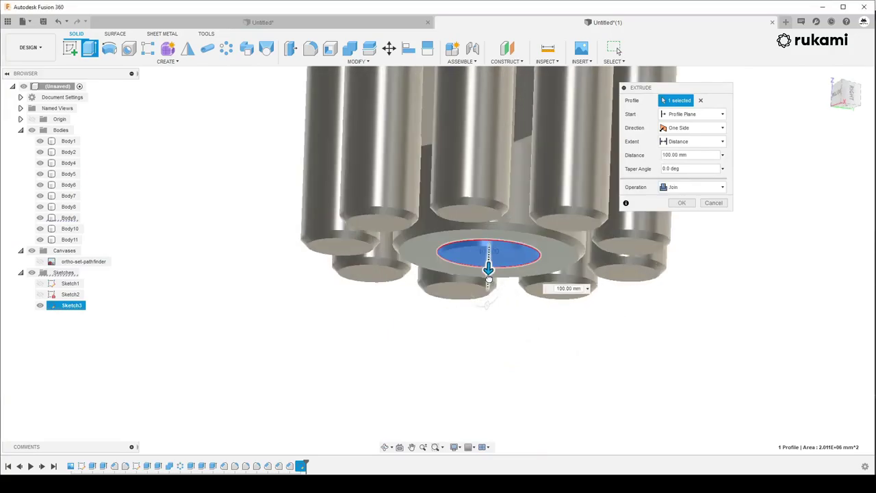
pyautogui.moveTo(487, 280); pyautogui.dragTo(489, 293)
pyautogui.moveTo(489, 292)
pyautogui.keyDown('shift'); pyautogui.mouseDown(button='middle')
pyautogui.moveTo(496, 317)
pyautogui.moveTo(469, 324)
pyautogui.mouseUp(button='middle'); pyautogui.keyUp('shift')
pyautogui.moveTo(456, 329); pyautogui.dragTo(448, 330)
pyautogui.keyDown('shift'); pyautogui.moveTo(448, 331); pyautogui.dragTo(456, 301, button='middle'); pyautogui.keyUp('shift')
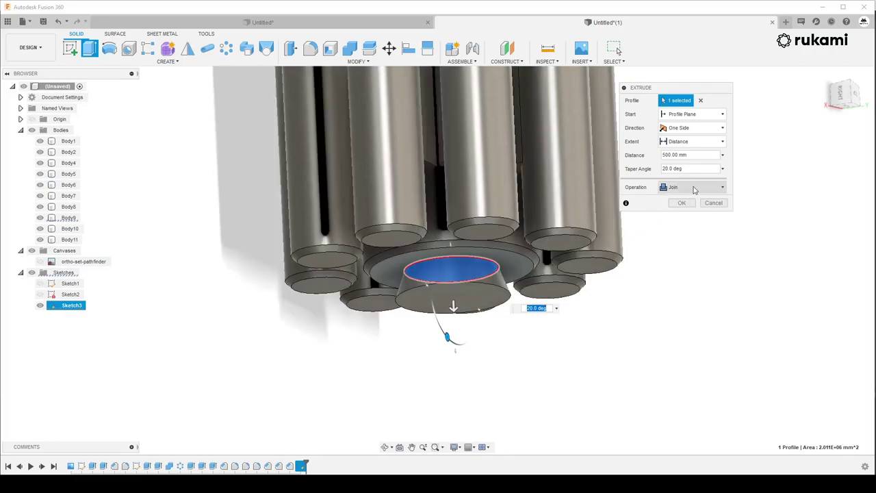
pyautogui.click(696, 188)
pyautogui.click(690, 234)
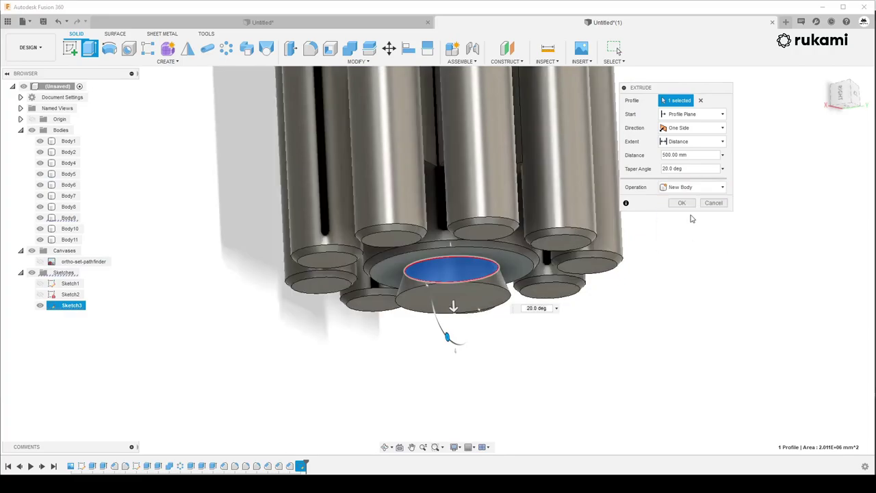
pyautogui.click(682, 204)
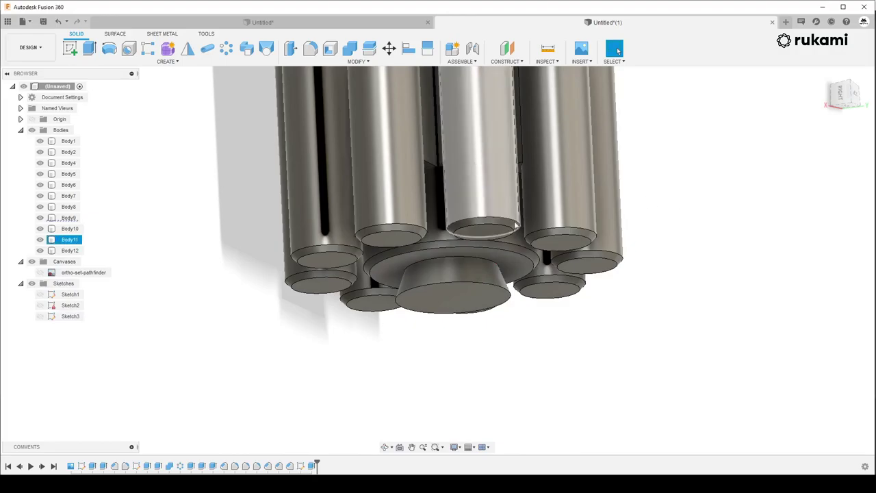
pyautogui.moveTo(682, 203)
pyautogui.keyDown('shift'); pyautogui.mouseDown(button='middle')
pyautogui.moveTo(545, 198)
pyautogui.moveTo(455, 332)
pyautogui.mouseUp(button='middle'); pyautogui.keyUp('shift')
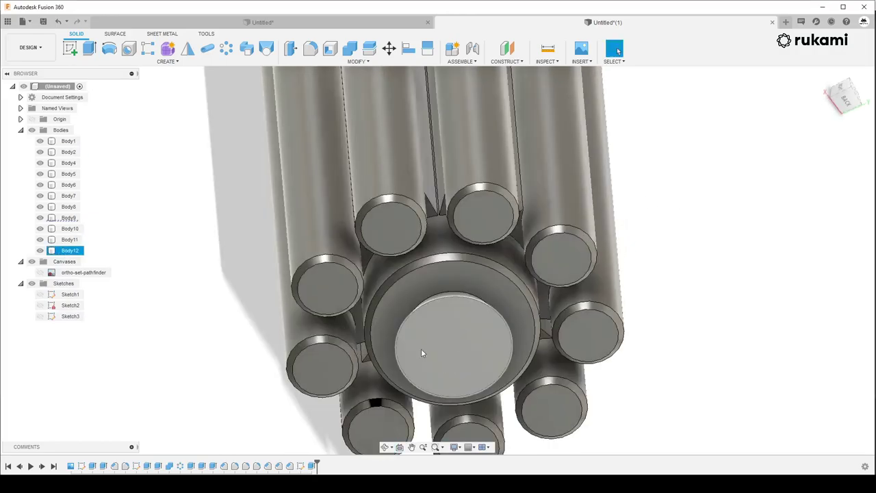
# Shell the nozzle cone with a 100 mm inside wall, removing its end face
pyautogui.click(357, 62)
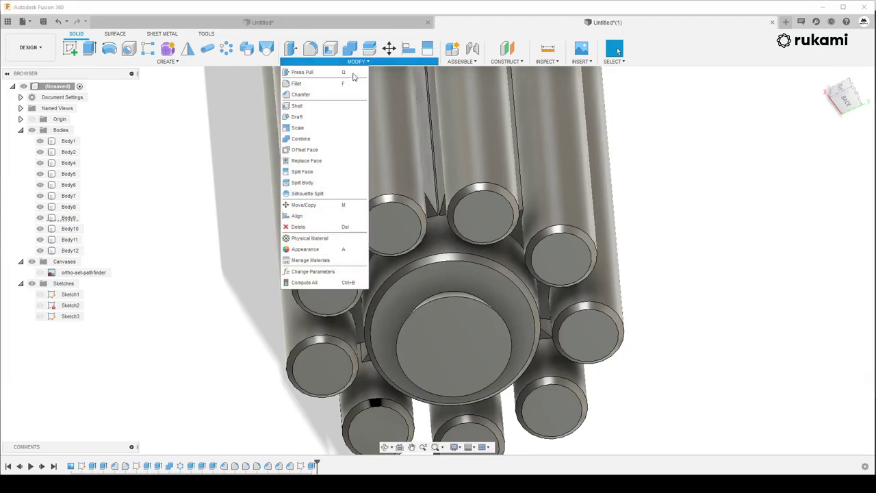
pyautogui.click(315, 106)
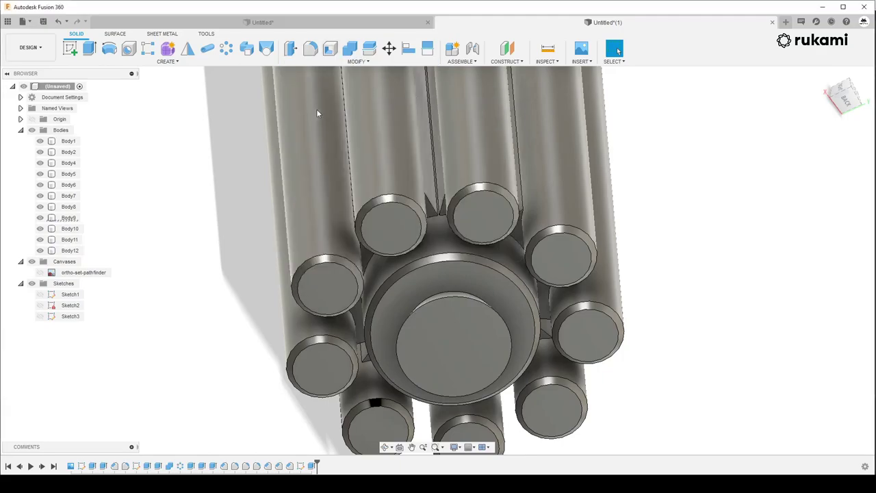
pyautogui.click(449, 336)
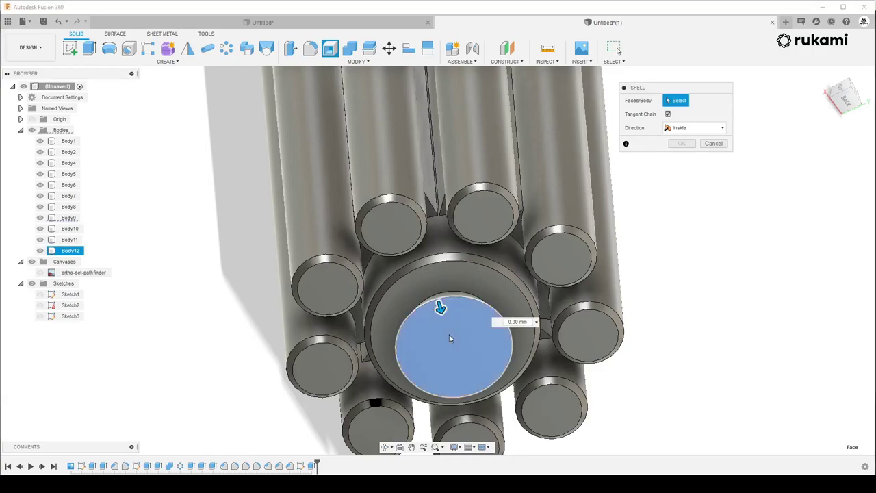
pyautogui.keyDown('shift'); pyautogui.moveTo(446, 294); pyautogui.dragTo(489, 342, button='middle'); pyautogui.keyUp('shift')
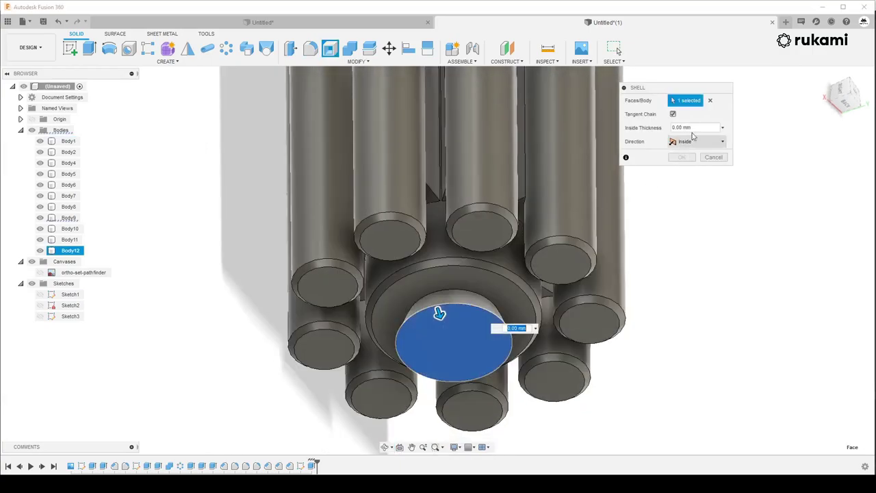
pyautogui.click(695, 128)
pyautogui.write('100')
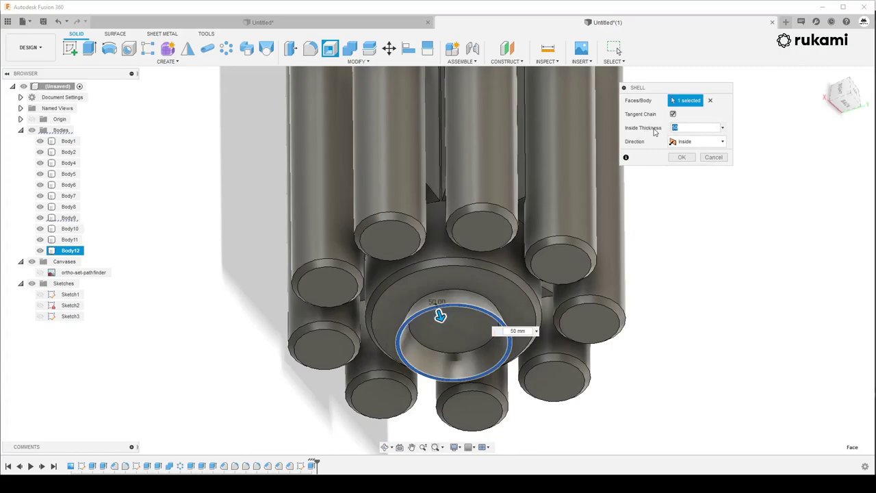
pyautogui.click(682, 159)
pyautogui.scroll(-3, 671, 250)
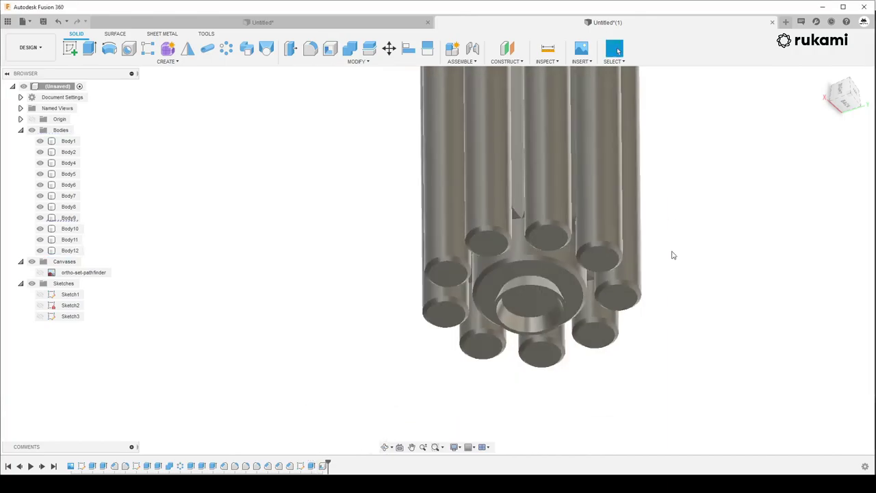
pyautogui.scroll(-3, 672, 255)
# Open Sketch4 on the upper-left booster's end face at the rocket's bottom
pyautogui.moveTo(673, 255)
pyautogui.keyDown('shift'); pyautogui.mouseDown(button='middle')
pyautogui.moveTo(553, 313)
pyautogui.moveTo(538, 252)
pyautogui.mouseUp(button='middle'); pyautogui.keyUp('shift')
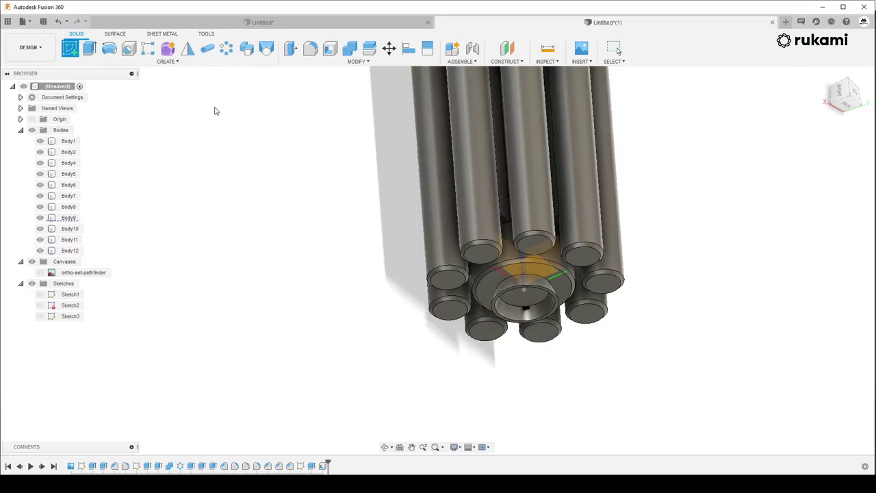
pyautogui.click(72, 54)
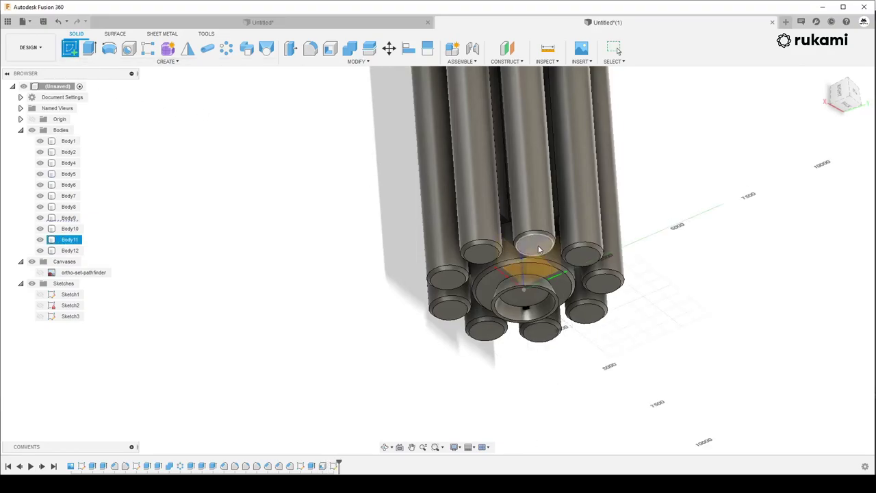
pyautogui.click(538, 248)
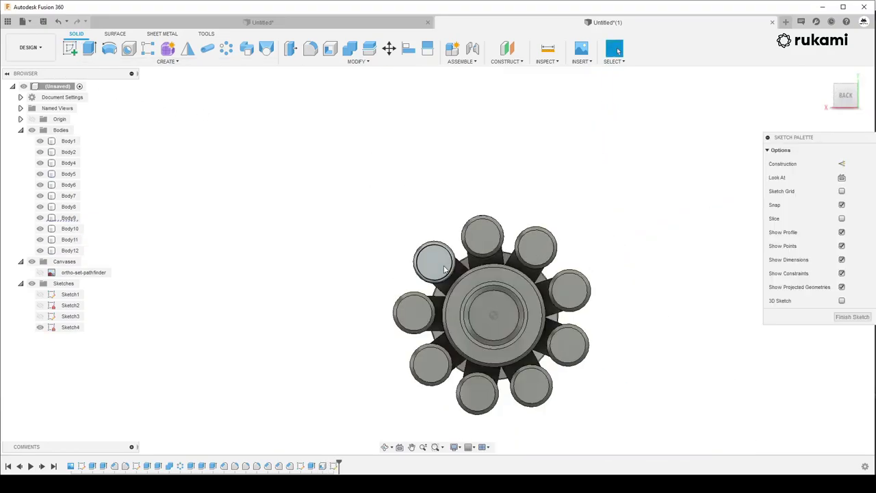
pyautogui.scroll(5, 444, 262)
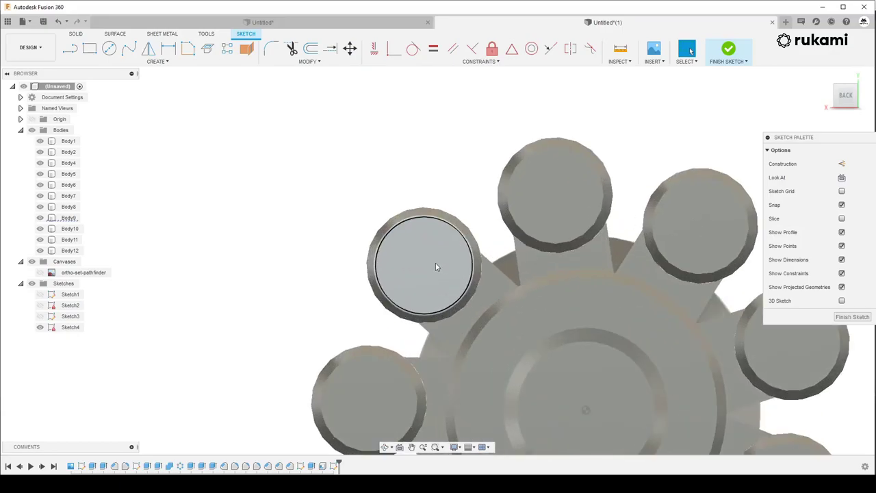
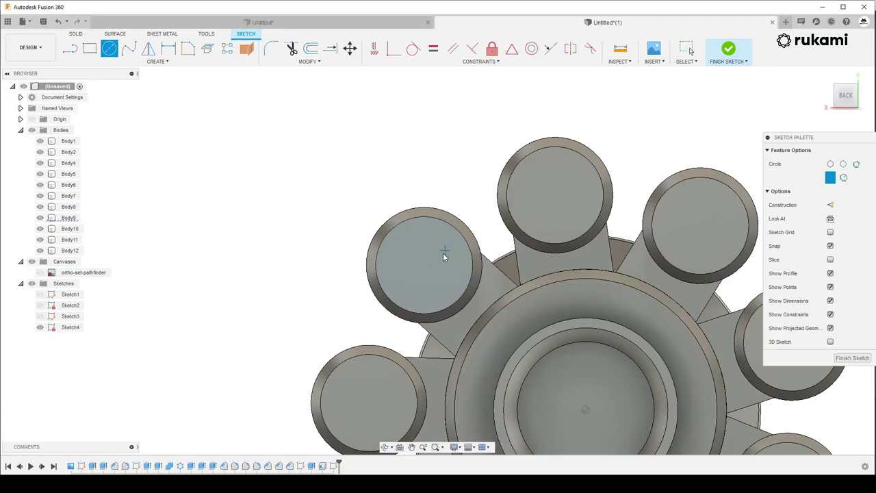
# Project the left booster's end face outline into the sketch as specified entities
pyautogui.press('p')
pyautogui.click(423, 254)
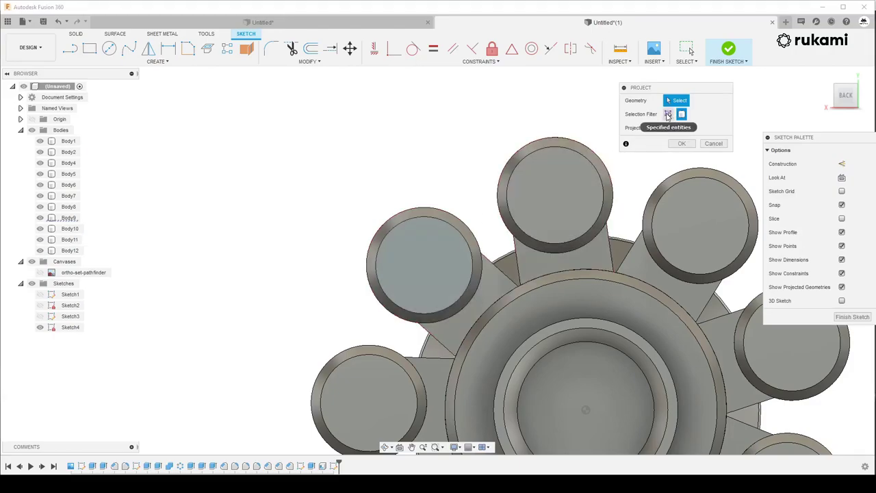
pyautogui.click(668, 115)
pyautogui.click(430, 250)
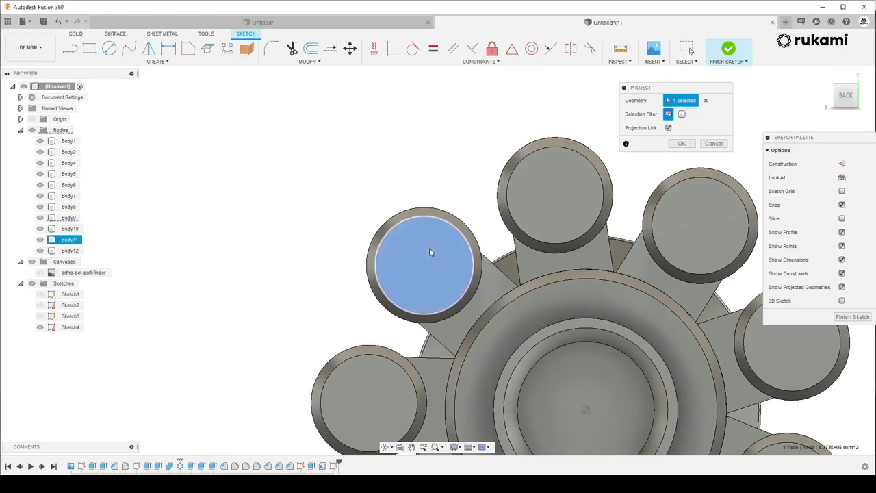
pyautogui.click(682, 144)
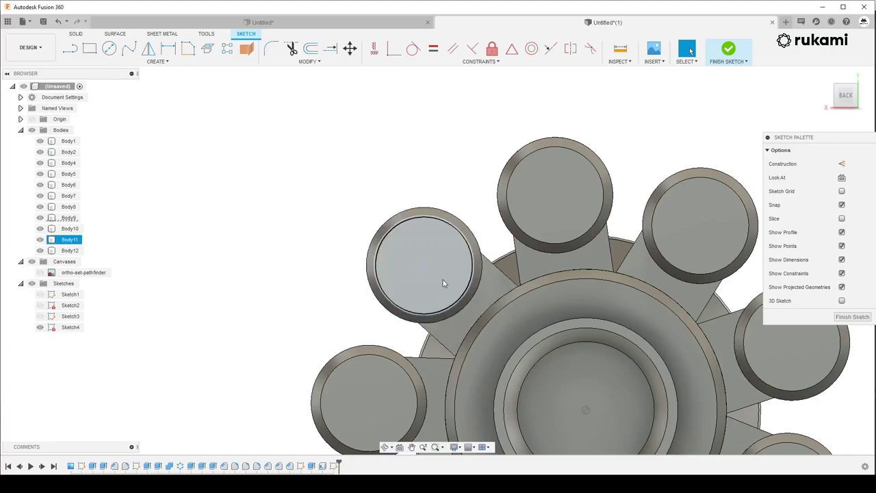
# Draw a small centre-diameter circle at the centre of the projected booster face
pyautogui.click(110, 49)
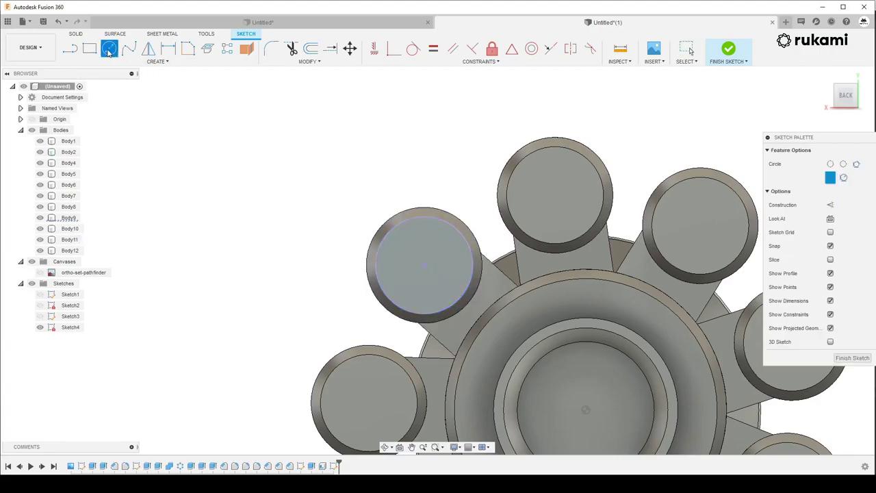
pyautogui.click(423, 264)
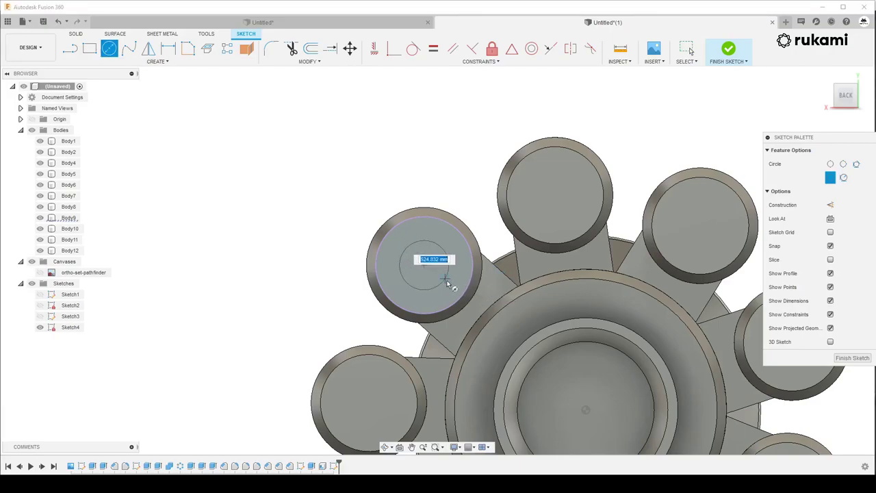
pyautogui.click(447, 280)
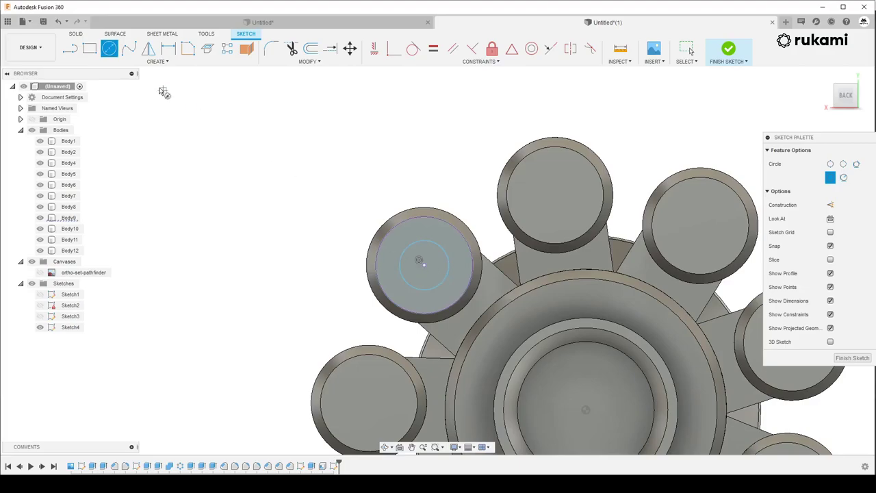
pyautogui.click(78, 34)
# Pick the small circle as the extrusion profile and turn to a side-on view
pyautogui.click(89, 49)
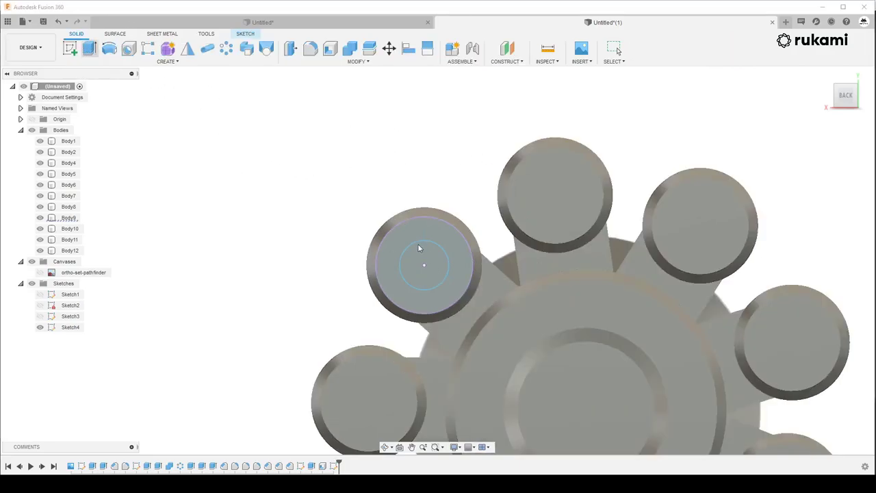
pyautogui.click(430, 240)
pyautogui.click(430, 241)
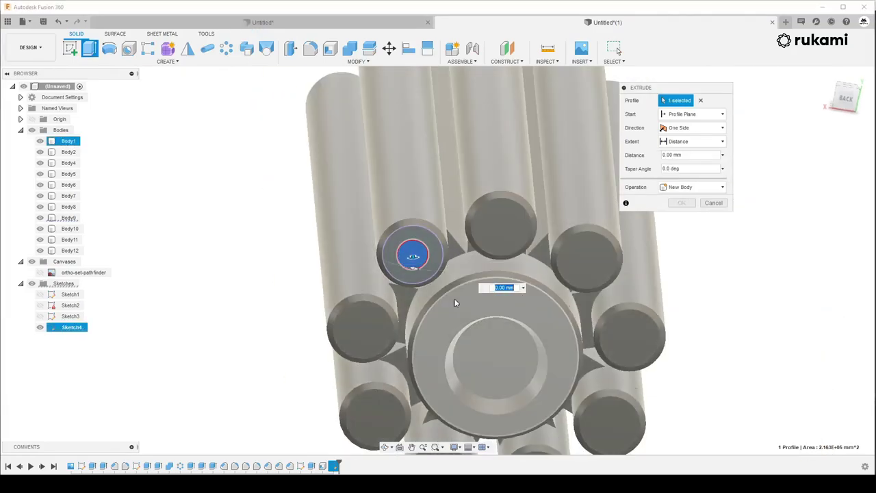
pyautogui.keyDown('shift'); pyautogui.moveTo(454, 303); pyautogui.dragTo(802, 120, button='middle'); pyautogui.keyUp('shift')
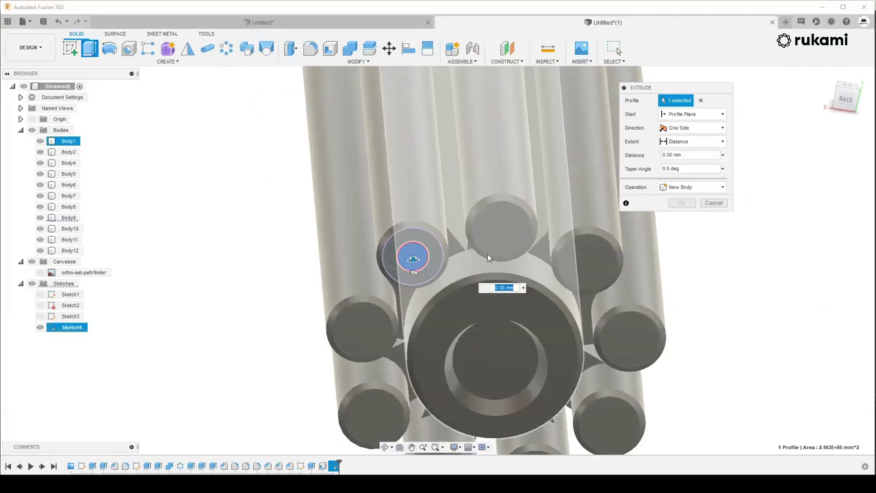
pyautogui.click(846, 103)
pyautogui.scroll(2, 419, 291)
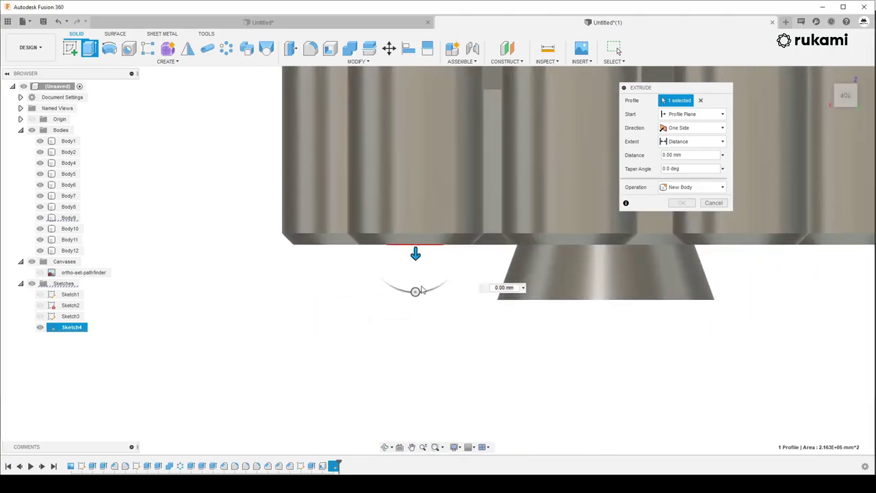
# Extrude the nozzle 400 mm downward with a 20° taper as a new body
pyautogui.moveTo(405, 164); pyautogui.dragTo(352, 148, button='middle')
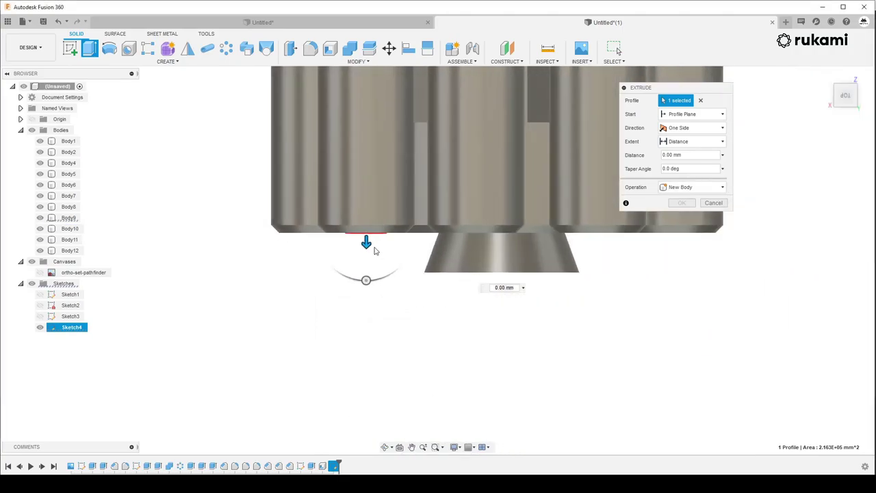
pyautogui.moveTo(362, 241); pyautogui.dragTo(363, 280)
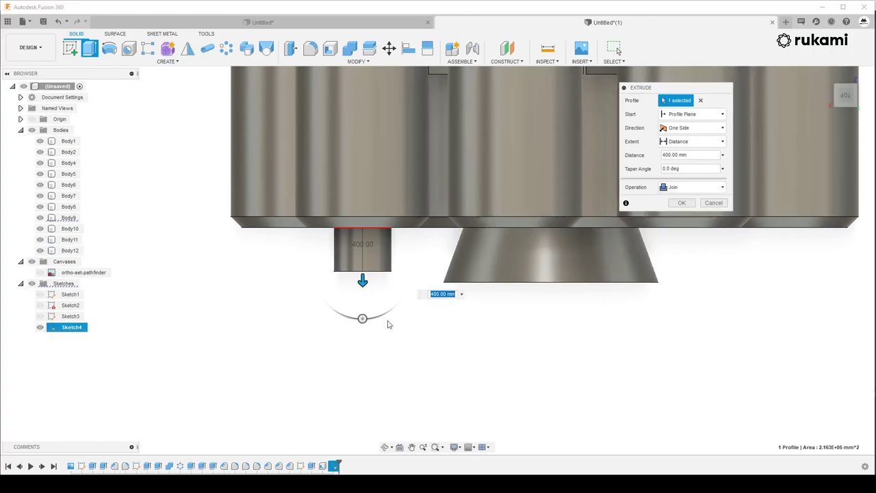
pyautogui.moveTo(362, 319); pyautogui.dragTo(346, 315)
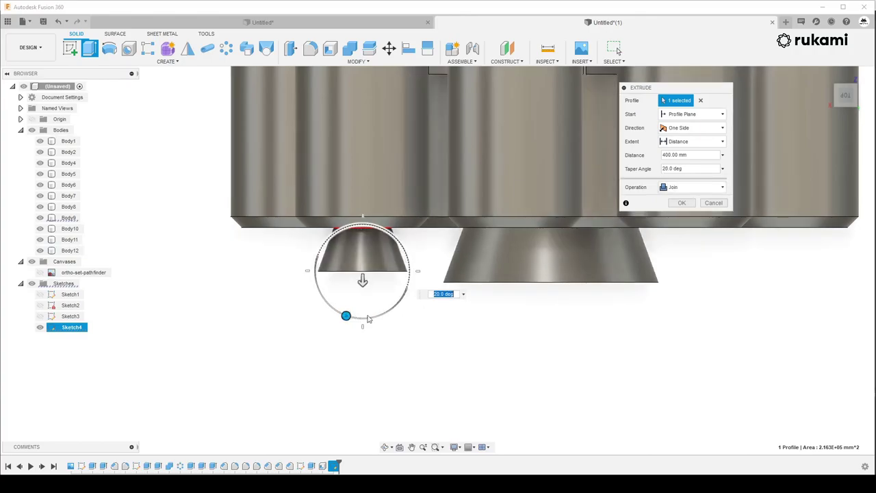
pyautogui.click(681, 188)
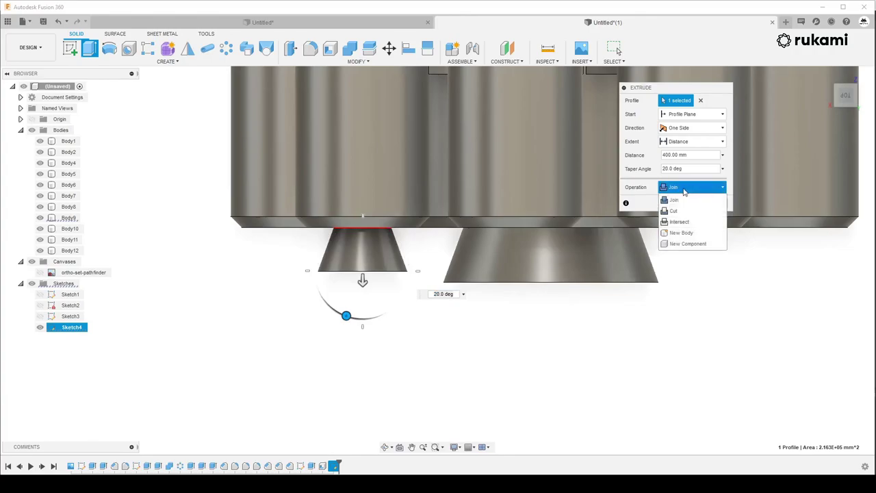
pyautogui.click(696, 228)
pyautogui.click(682, 203)
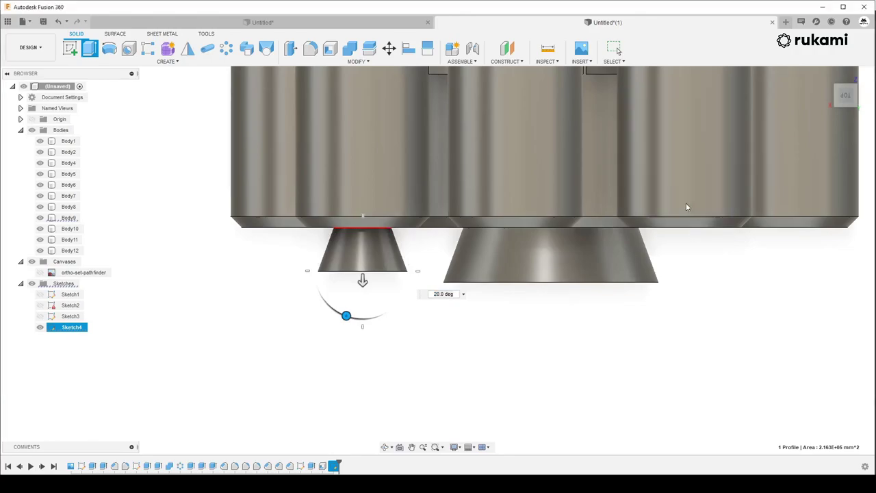
pyautogui.click(590, 248)
pyautogui.scroll(-2, 510, 315)
pyautogui.keyDown('shift'); pyautogui.moveTo(483, 278); pyautogui.dragTo(483, 258, button='middle'); pyautogui.keyUp('shift')
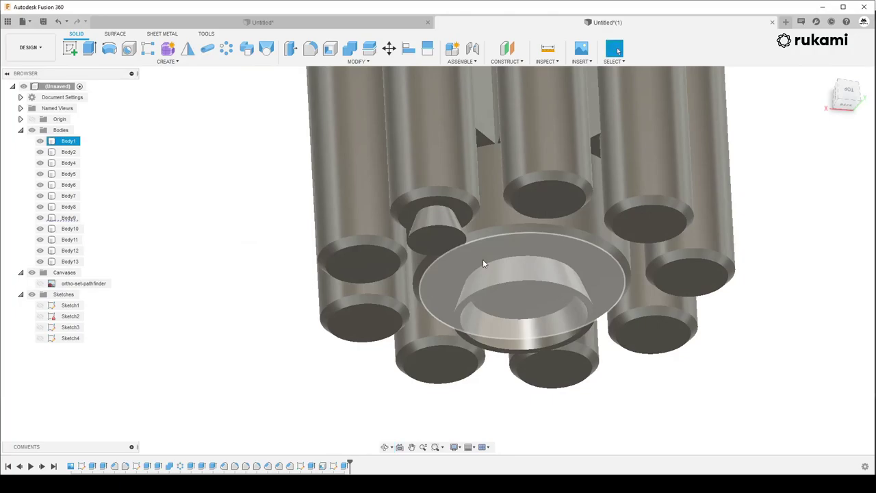
# Shell the nozzle open through its end face with a 100 mm inside thickness
pyautogui.click(332, 52)
pyautogui.click(448, 243)
pyautogui.write('100')
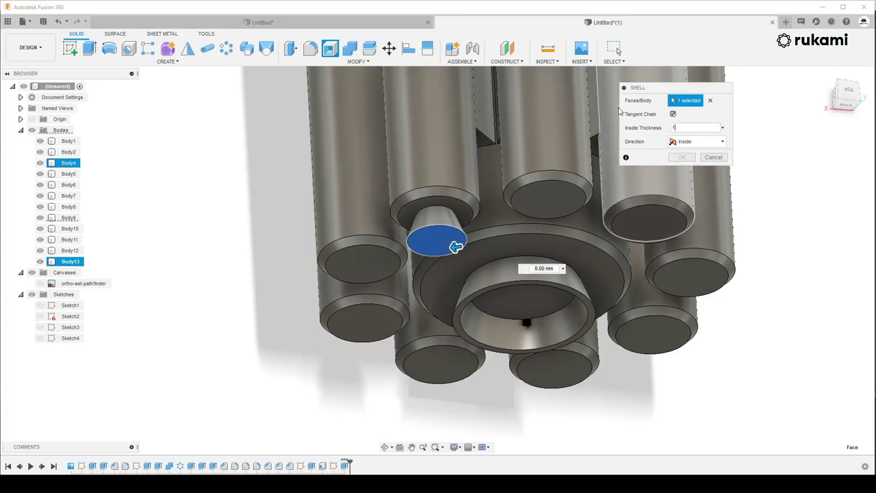
pyautogui.click(683, 158)
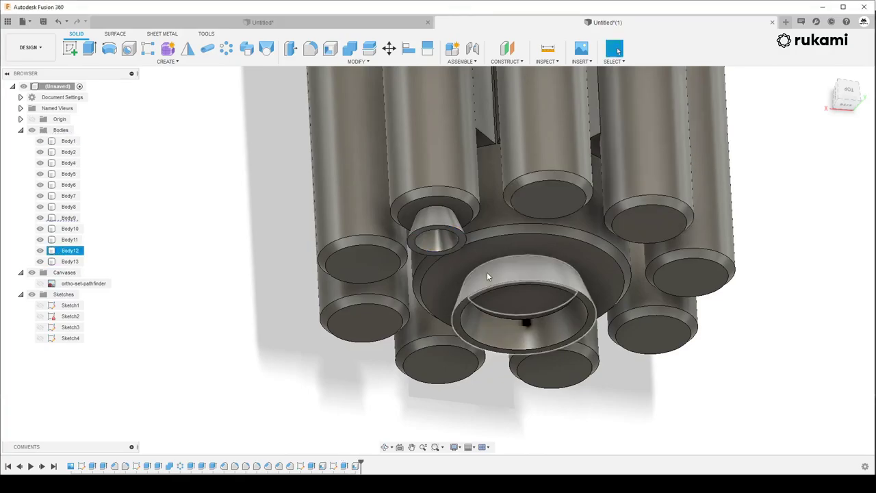
# Circular-pattern the nozzle body 9 times around the rocket's central axis
pyautogui.click(227, 50)
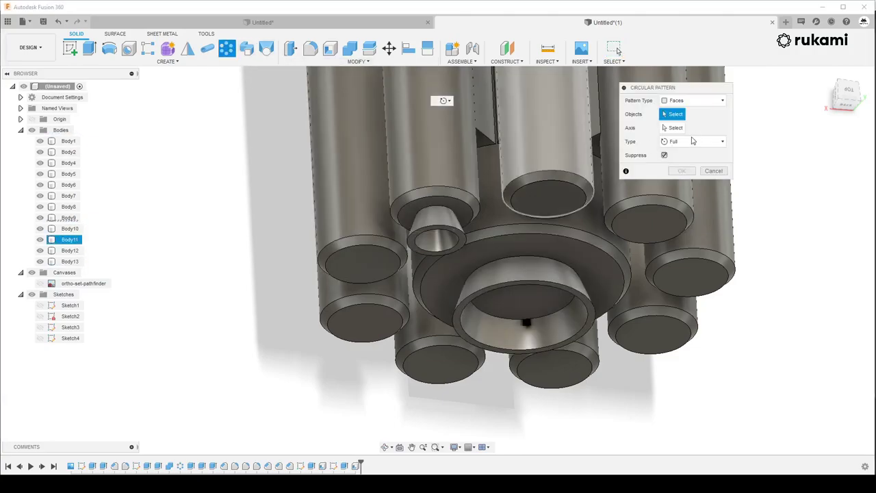
pyautogui.click(707, 102)
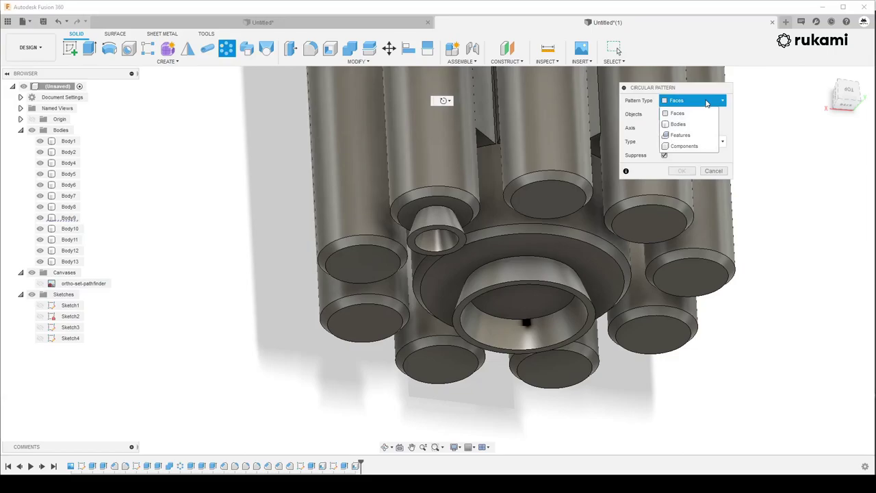
pyautogui.click(686, 124)
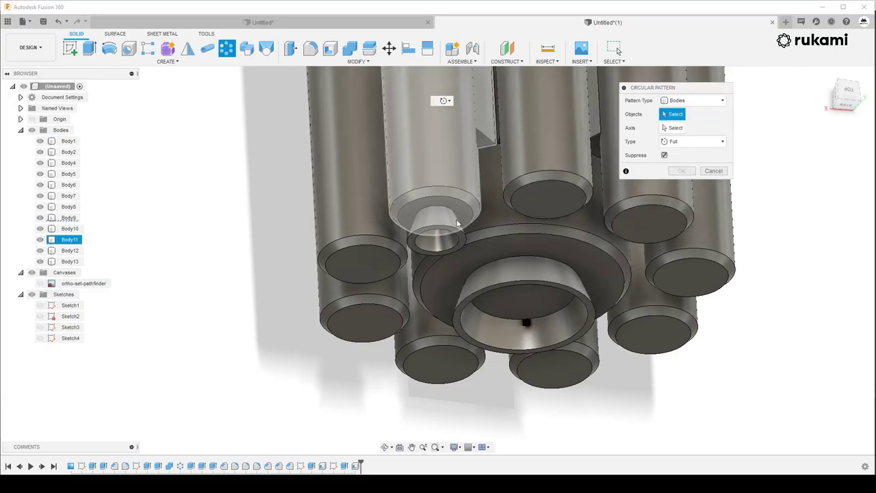
pyautogui.click(436, 229)
pyautogui.click(670, 131)
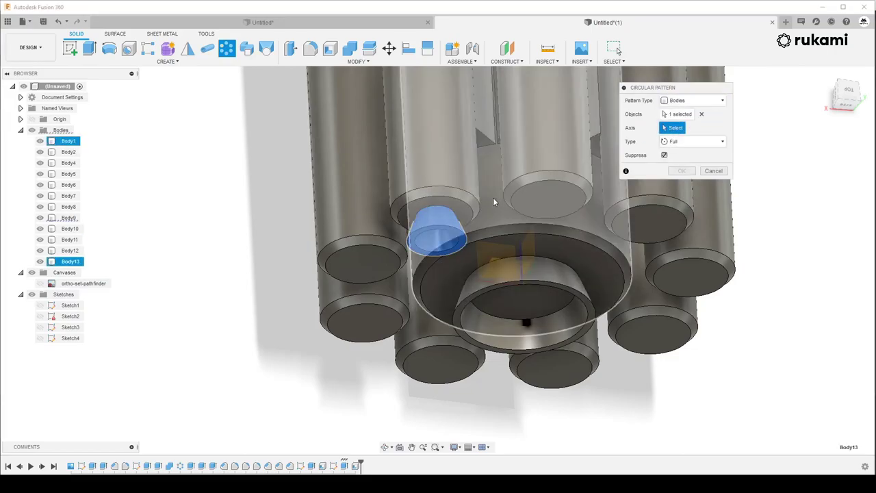
pyautogui.click(493, 197)
pyautogui.scroll(-5, 527, 303)
pyautogui.scroll(-5, 498, 204)
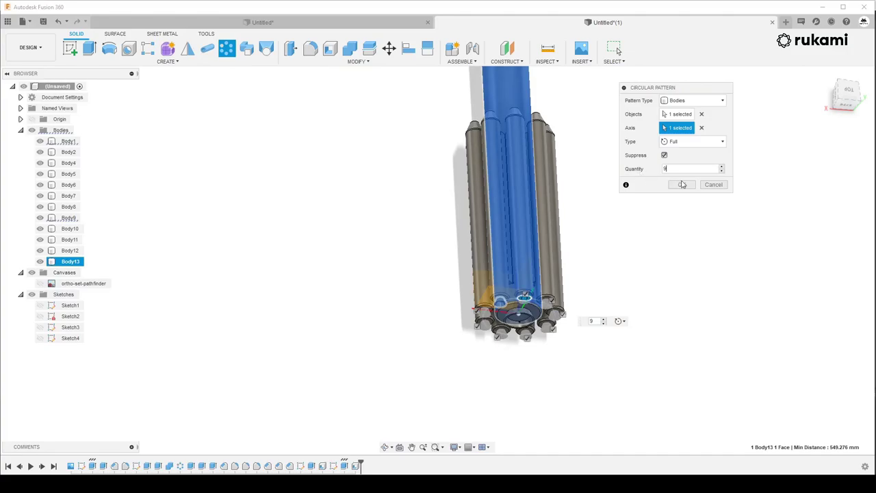
pyautogui.click(681, 184)
pyautogui.scroll(3, 486, 223)
pyautogui.scroll(3, 568, 320)
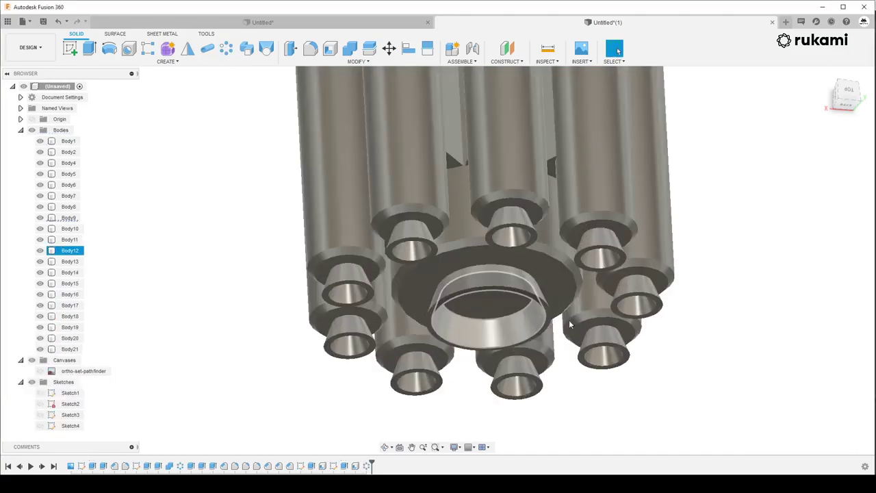
pyautogui.click(560, 320)
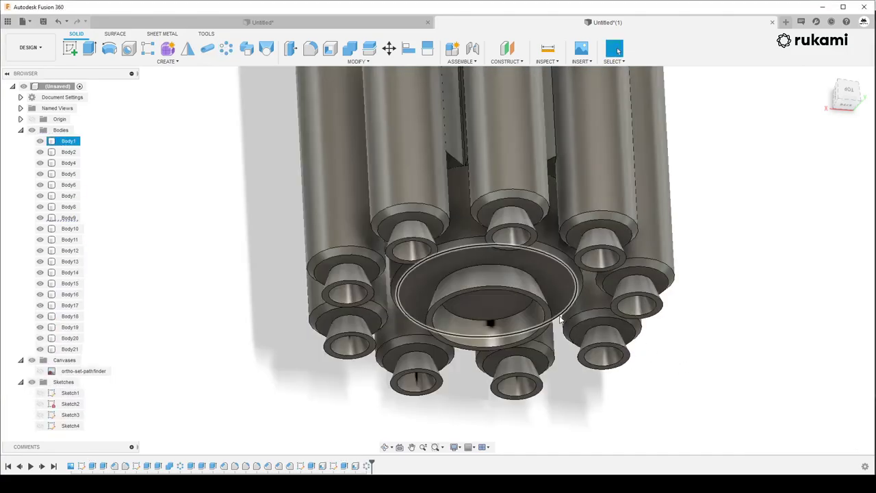
pyautogui.click(560, 319)
pyautogui.keyDown('shift'); pyautogui.moveTo(560, 320); pyautogui.dragTo(647, 298, button='middle'); pyautogui.keyUp('shift')
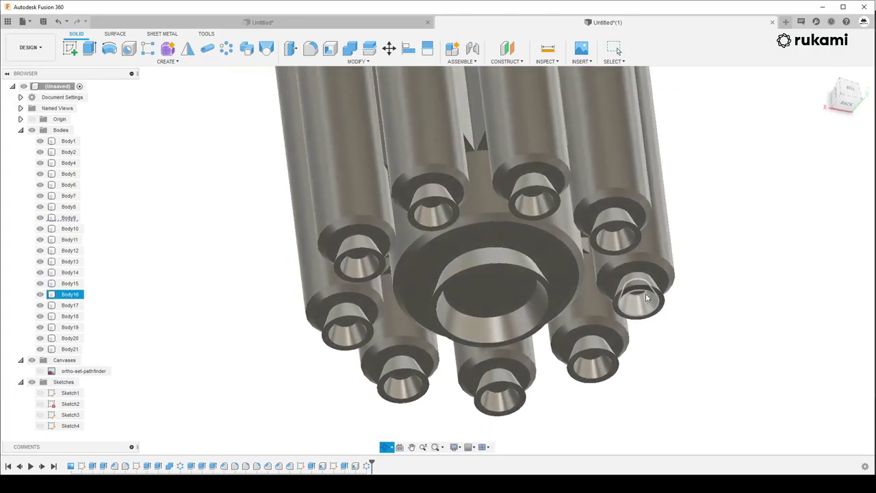
pyautogui.scroll(-2, 646, 297)
pyautogui.click(615, 338)
pyautogui.moveTo(616, 338)
pyautogui.keyDown('shift'); pyautogui.mouseDown(button='middle')
pyautogui.moveTo(583, 361)
pyautogui.moveTo(564, 140)
pyautogui.mouseUp(button='middle'); pyautogui.keyUp('shift')
pyautogui.click(555, 208)
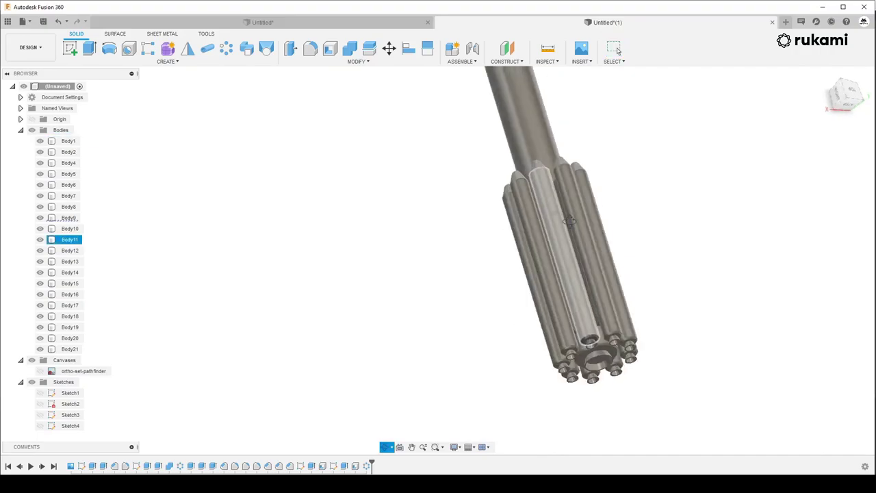
pyautogui.moveTo(555, 208)
pyautogui.keyDown('shift'); pyautogui.mouseDown(button='middle')
pyautogui.moveTo(542, 181)
pyautogui.moveTo(560, 157)
pyautogui.moveTo(555, 256)
pyautogui.mouseUp(button='middle'); pyautogui.keyUp('shift')
pyautogui.click(560, 158)
pyautogui.scroll(3, 556, 257)
pyautogui.scroll(3, 556, 256)
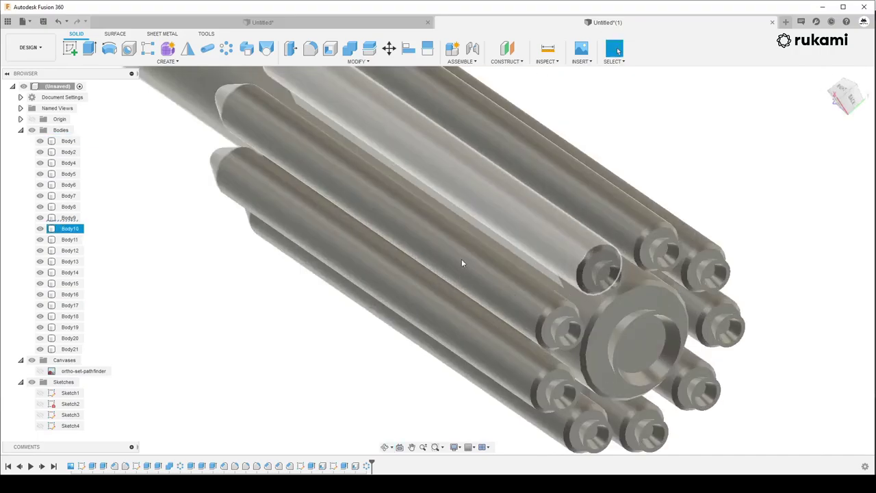
pyautogui.click(574, 210)
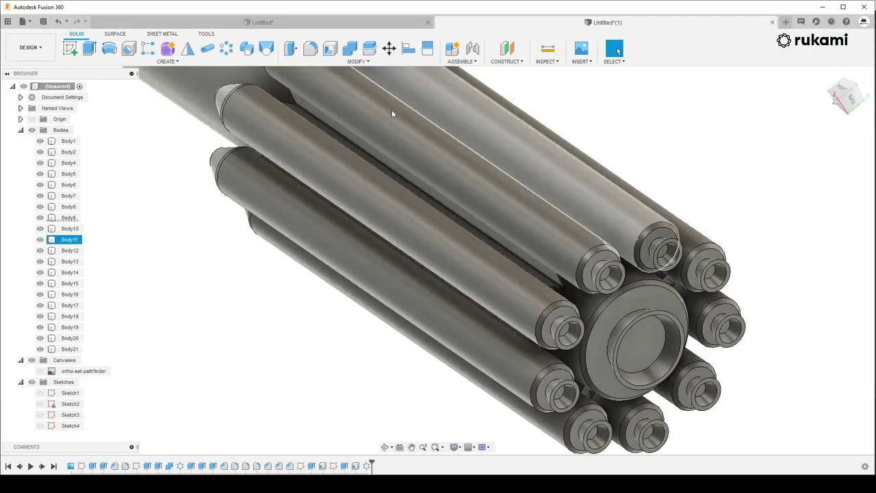
pyautogui.scroll(-2, 384, 174)
pyautogui.click(385, 175)
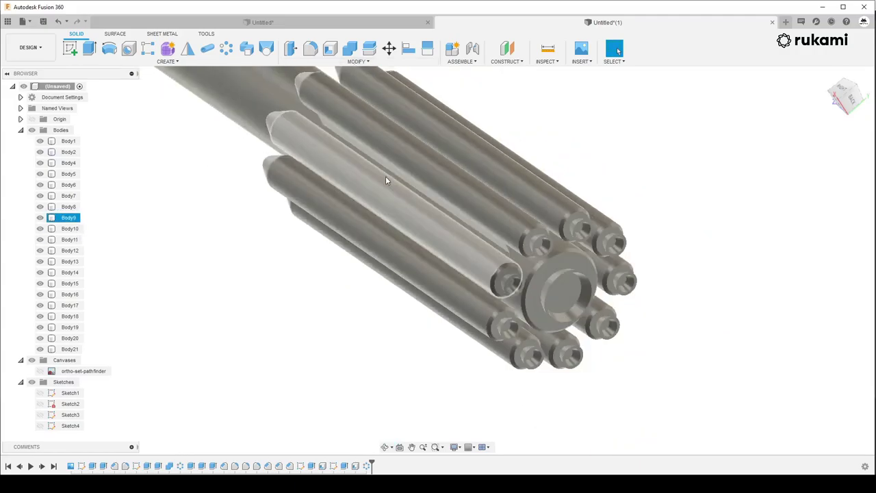
pyautogui.press('Escape')
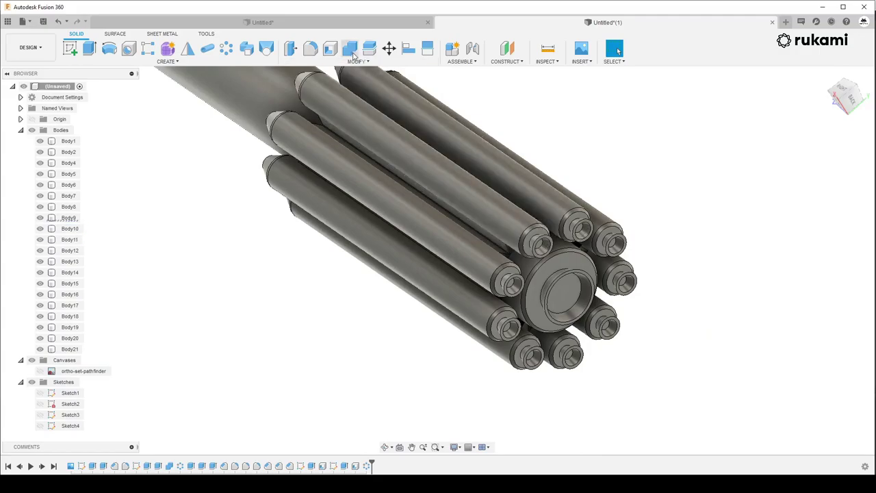
# Join two pairs of neighbouring booster tubes, starting with Body21 and its neighbour
pyautogui.click(351, 54)
pyautogui.scroll(3, 547, 257)
pyautogui.click(539, 243)
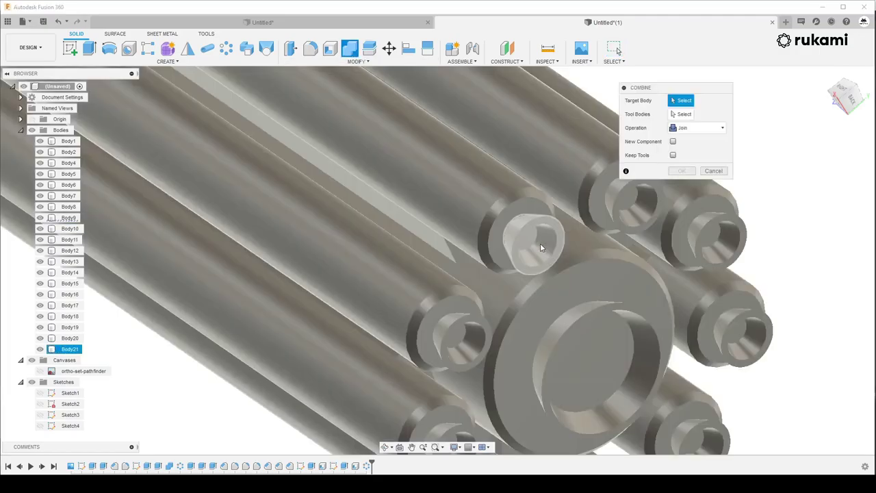
pyautogui.click(479, 202)
pyautogui.click(682, 171)
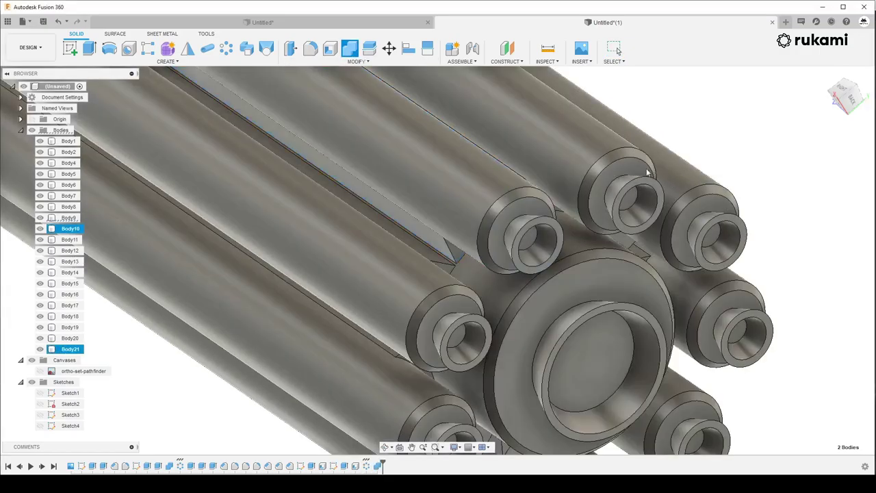
pyautogui.click(350, 49)
pyautogui.click(524, 226)
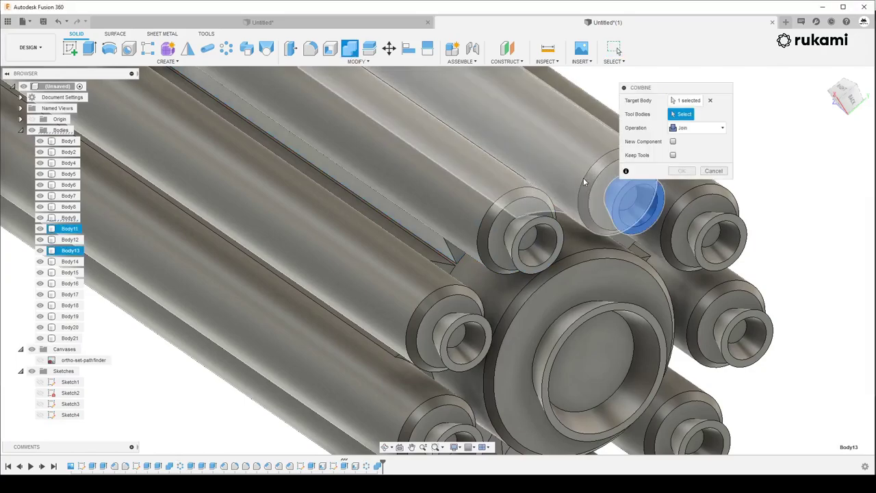
pyautogui.click(596, 185)
pyautogui.click(682, 170)
# Join the two lower booster tubes into one body
pyautogui.scroll(-3, 479, 240)
pyautogui.click(350, 49)
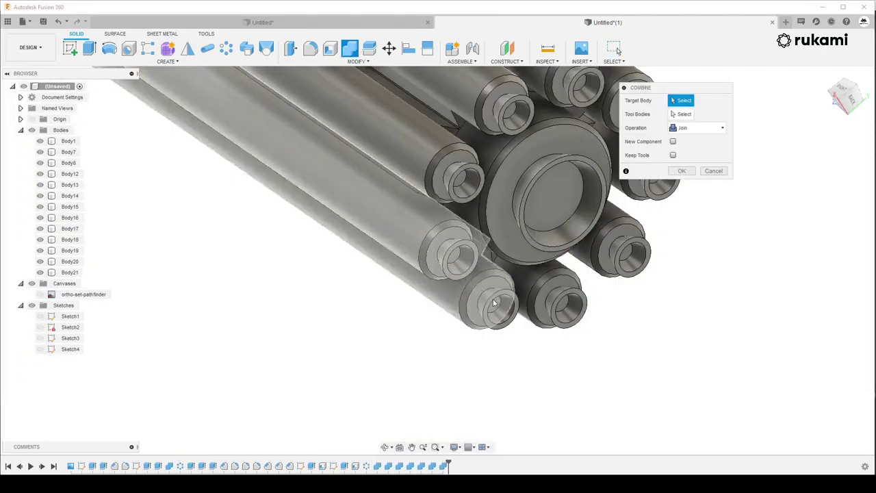
pyautogui.click(496, 308)
pyautogui.click(424, 205)
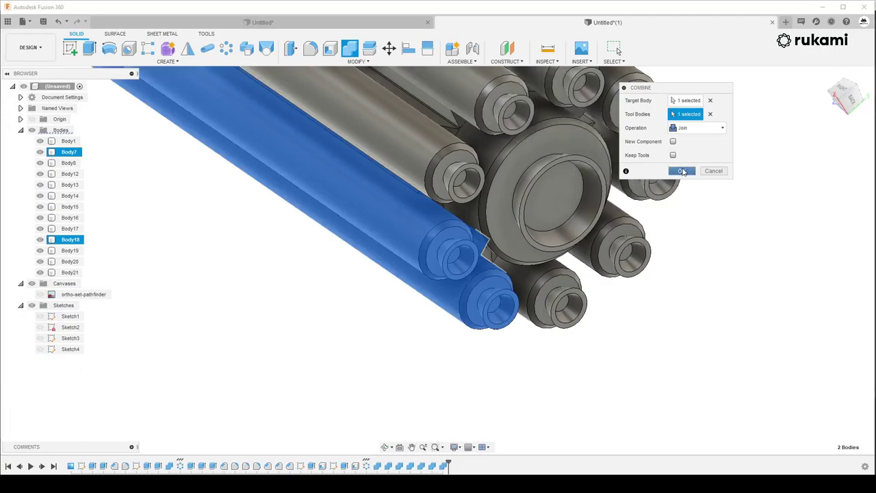
pyautogui.click(681, 171)
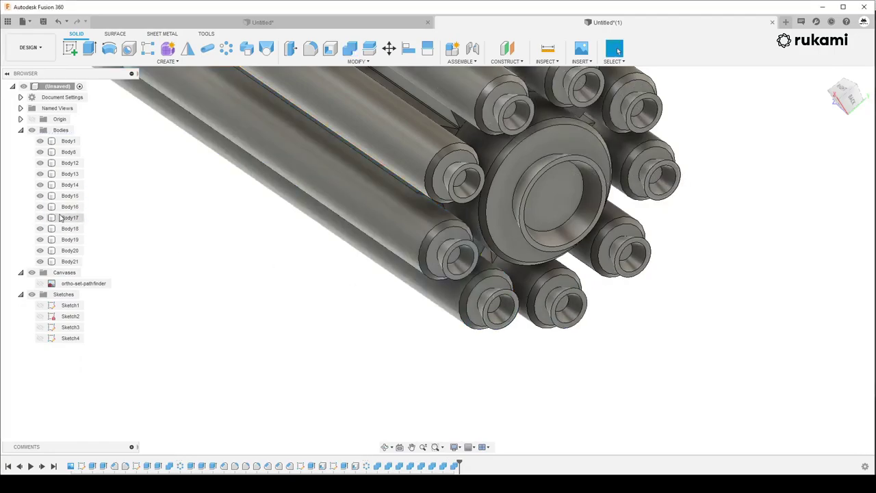
# Identify Body17, Body20 and Body19, then join Body19 into the long cylinder Body8
pyautogui.click(70, 217)
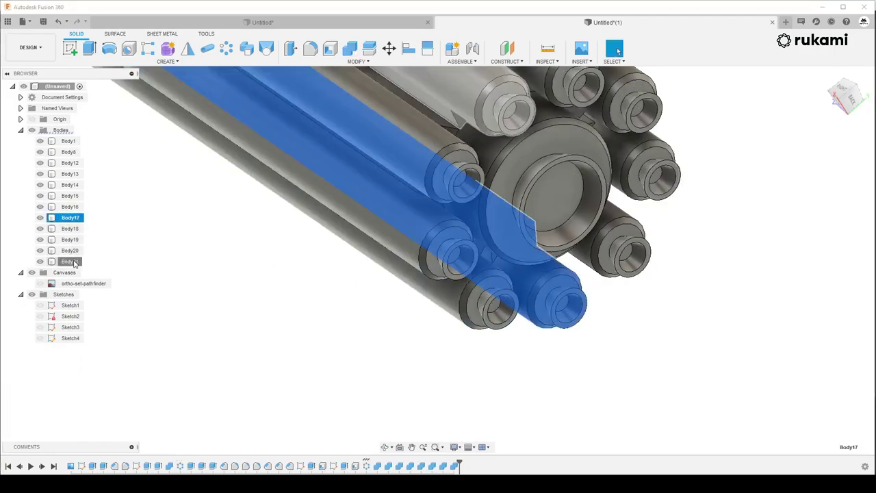
pyautogui.click(71, 250)
pyautogui.click(71, 240)
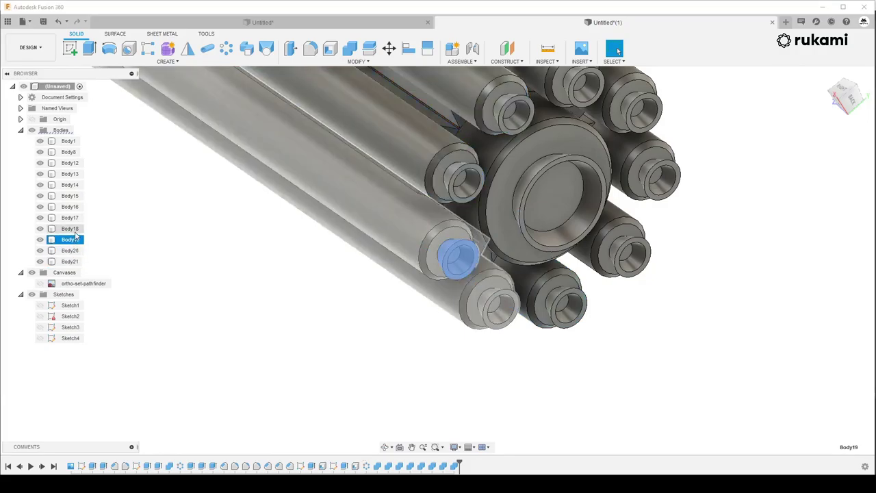
pyautogui.click(410, 233)
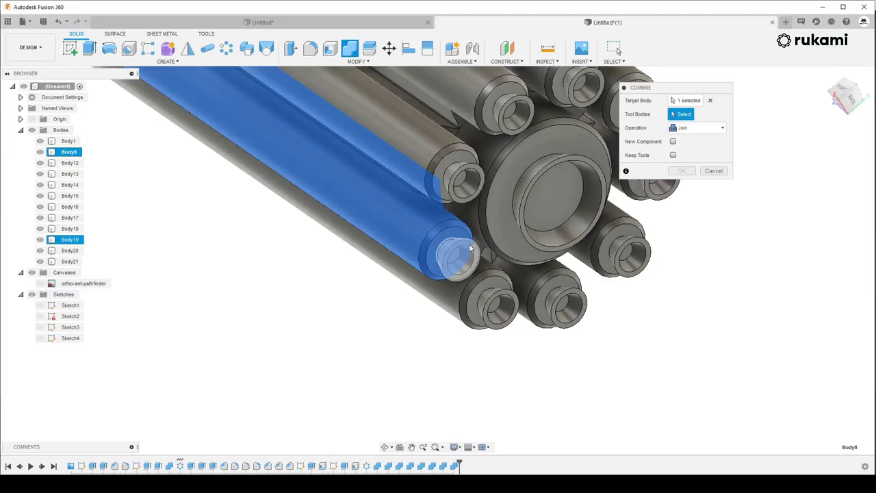
pyautogui.click(680, 171)
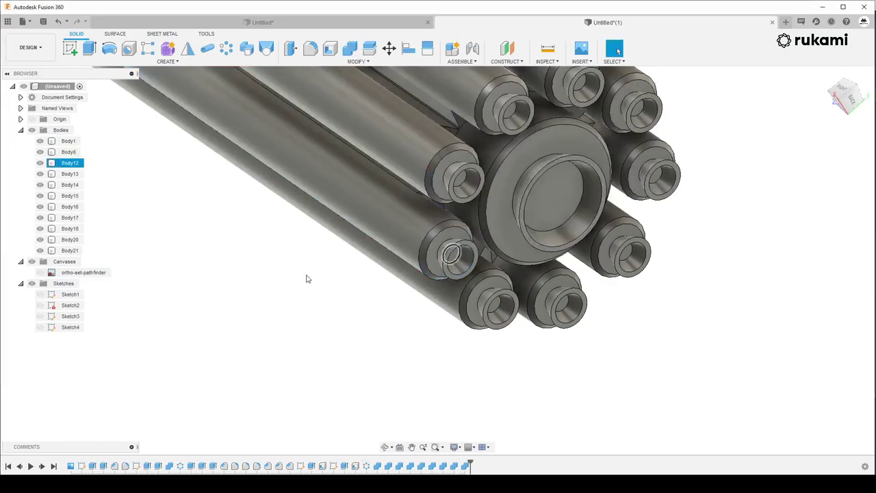
# Hide Body21 down through Body12 and the long cylinder Body8
pyautogui.click(40, 251)
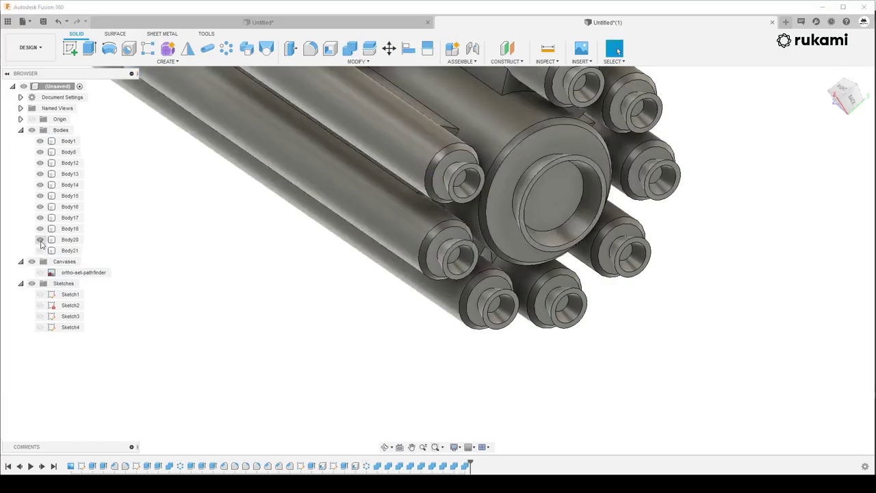
pyautogui.click(40, 240)
pyautogui.click(40, 228)
pyautogui.click(40, 218)
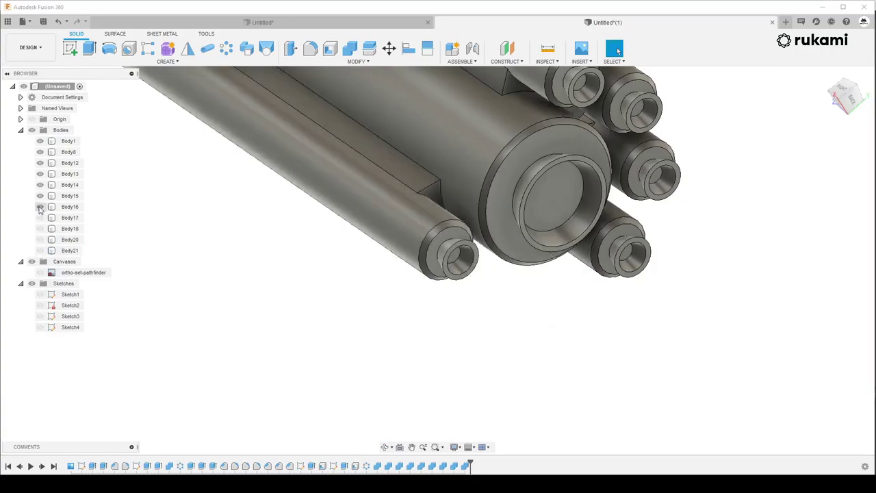
pyautogui.click(40, 207)
pyautogui.click(40, 195)
pyautogui.click(40, 185)
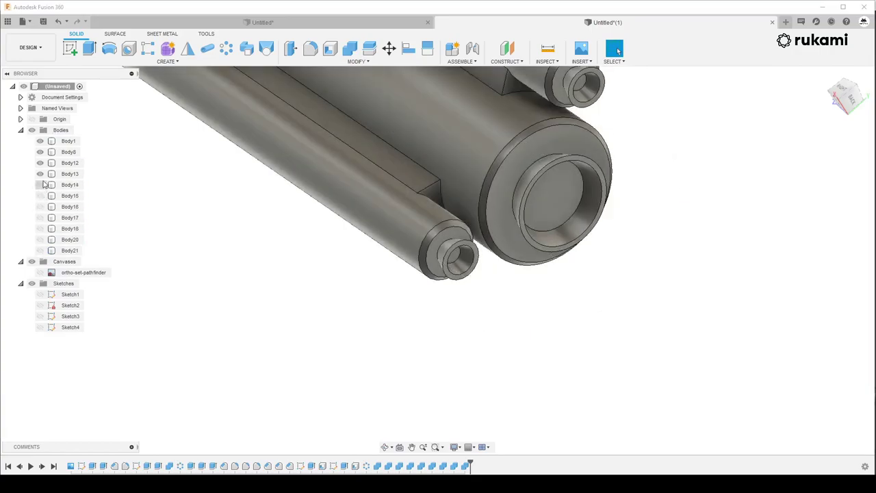
pyautogui.click(40, 173)
pyautogui.click(39, 163)
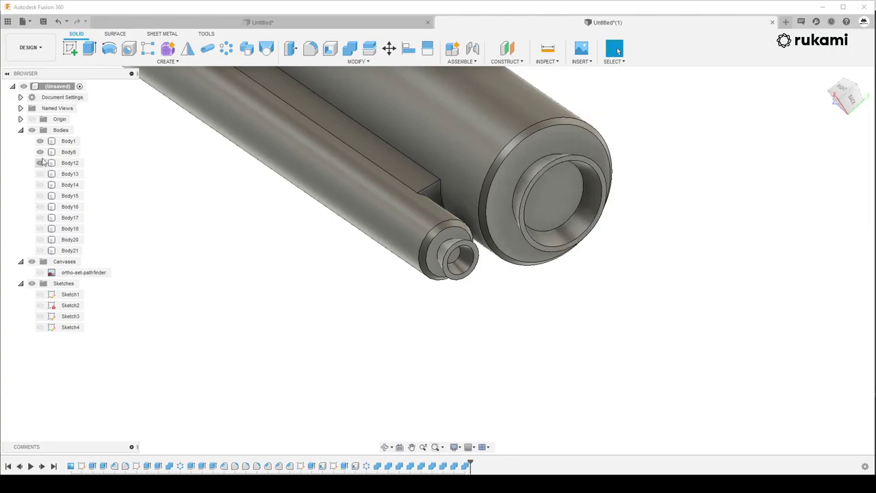
pyautogui.click(39, 152)
# Show Body8 through Body21 again and start a Combine join
pyautogui.click(40, 152)
pyautogui.click(40, 174)
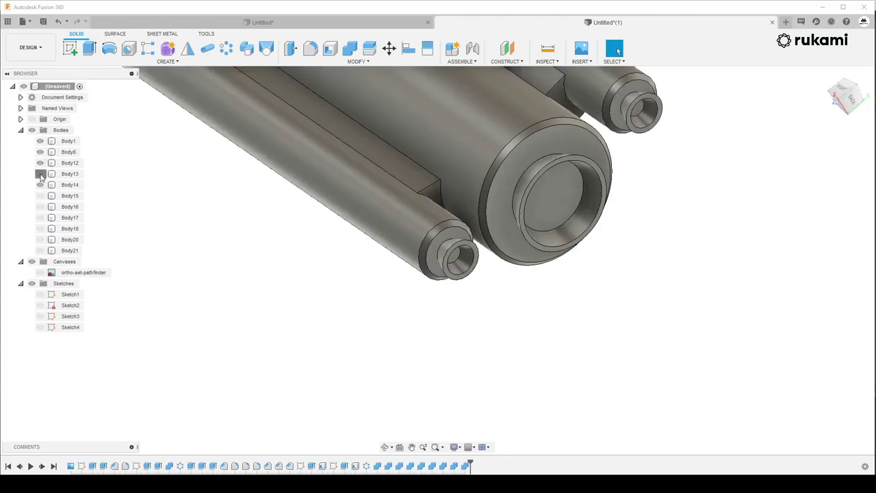
pyautogui.click(39, 184)
pyautogui.click(39, 195)
pyautogui.click(40, 206)
pyautogui.click(40, 218)
pyautogui.click(40, 228)
pyautogui.click(40, 240)
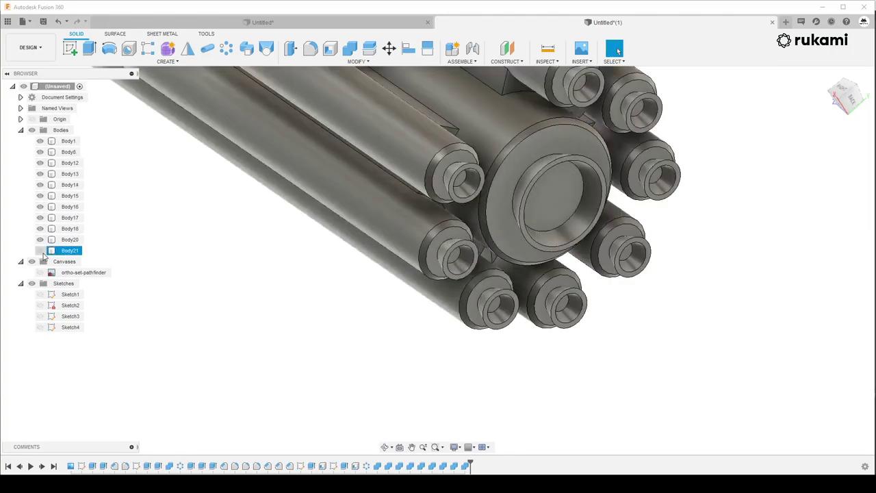
pyautogui.click(40, 250)
pyautogui.click(349, 48)
# Join Body1 into the big bored core cylinder
pyautogui.click(507, 147)
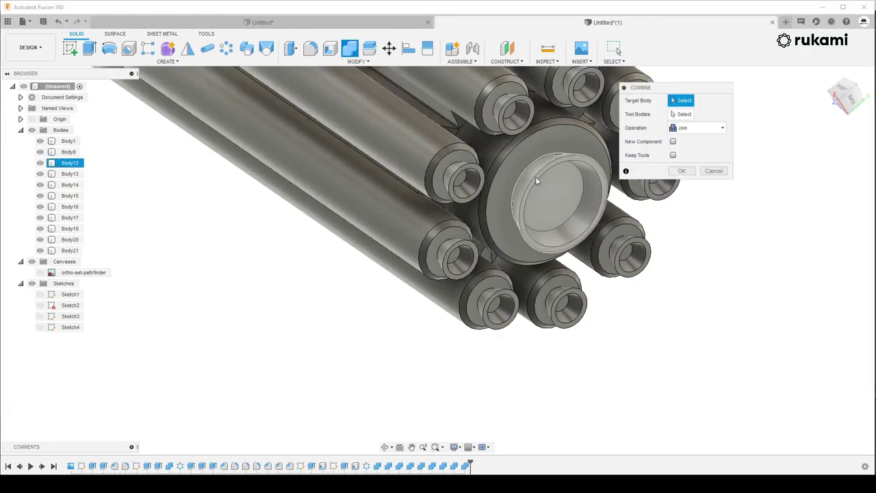
pyautogui.click(510, 157)
pyautogui.click(677, 171)
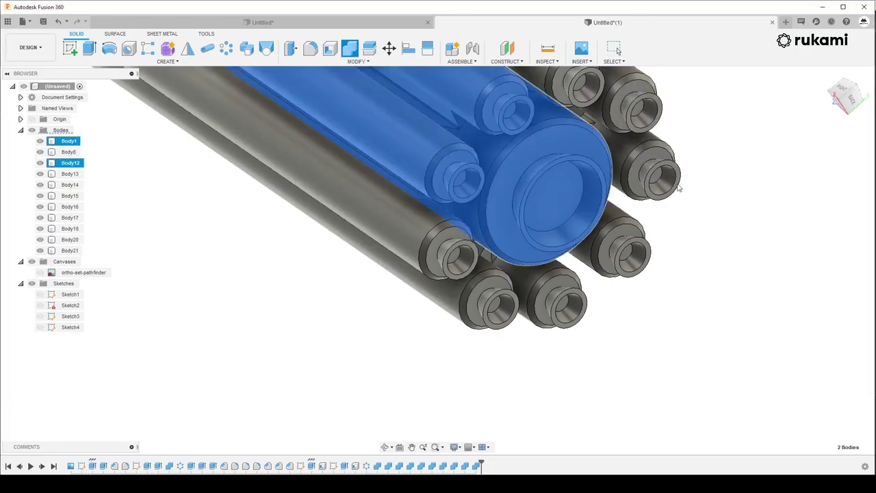
# Zoom out and orbit to view the whole upright rocket from several angles
pyautogui.scroll(-2, 644, 311)
pyautogui.scroll(-2, 643, 312)
pyautogui.scroll(-1, 655, 257)
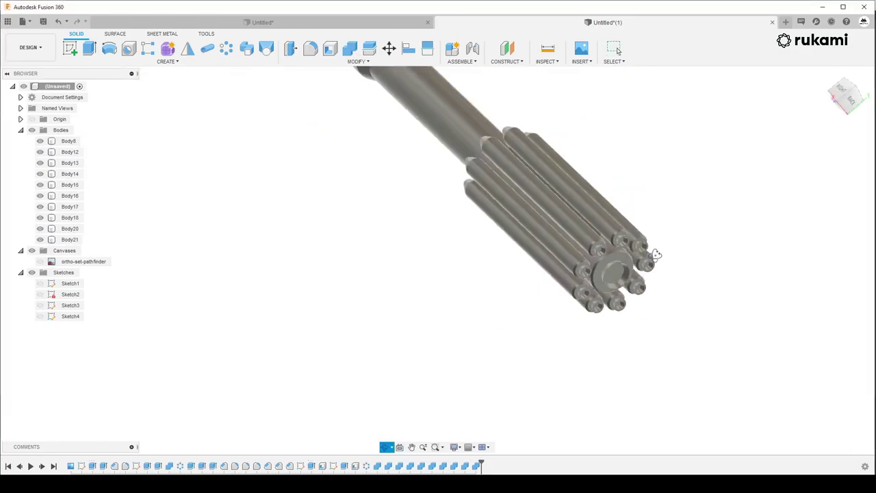
pyautogui.moveTo(655, 257)
pyautogui.keyDown('shift'); pyautogui.mouseDown(button='middle')
pyautogui.moveTo(637, 321)
pyautogui.moveTo(659, 226)
pyautogui.moveTo(643, 303)
pyautogui.mouseUp(button='middle'); pyautogui.keyUp('shift')
pyautogui.scroll(-1, 634, 219)
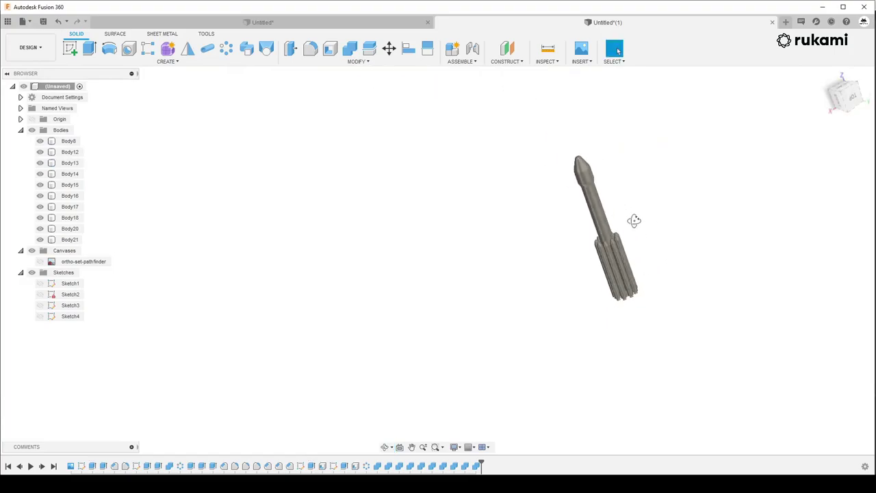
pyautogui.moveTo(634, 219)
pyautogui.keyDown('shift'); pyautogui.mouseDown(button='middle')
pyautogui.moveTo(637, 260)
pyautogui.moveTo(584, 347)
pyautogui.moveTo(637, 242)
pyautogui.mouseUp(button='middle'); pyautogui.keyUp('shift')
pyautogui.scroll(3, 626, 284)
pyautogui.scroll(-3, 637, 242)
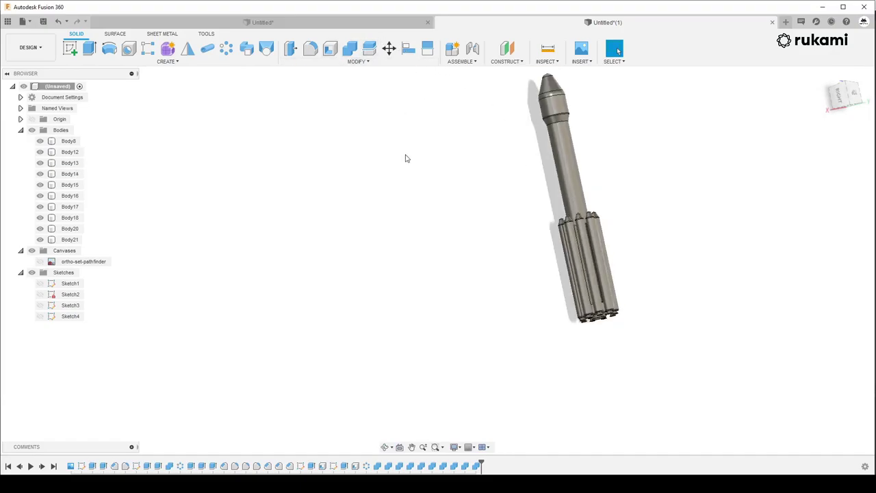
pyautogui.scroll(2, 529, 193)
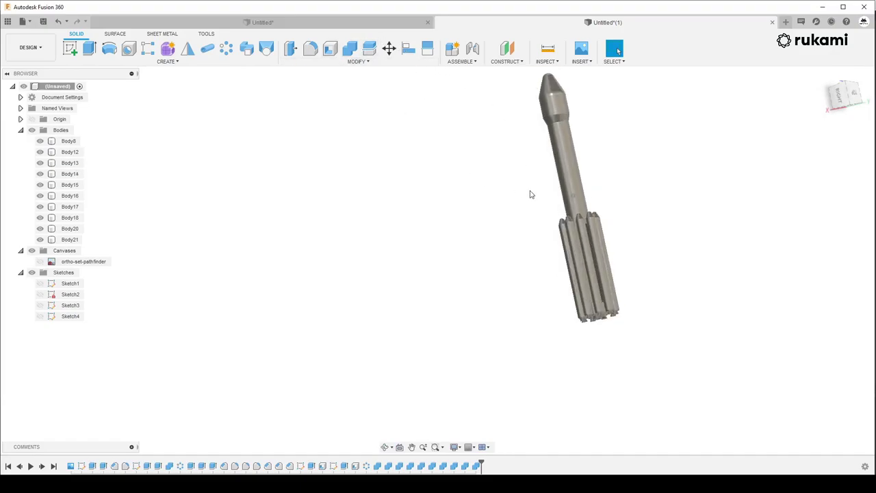
pyautogui.keyDown('shift'); pyautogui.moveTo(527, 192); pyautogui.dragTo(530, 191, button='middle'); pyautogui.keyUp('shift')
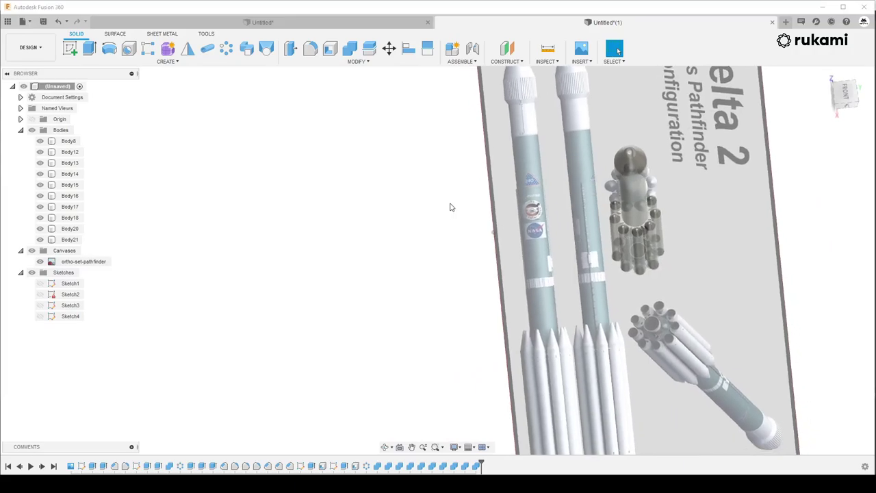
pyautogui.scroll(3, 561, 323)
pyautogui.scroll(3, 561, 323)
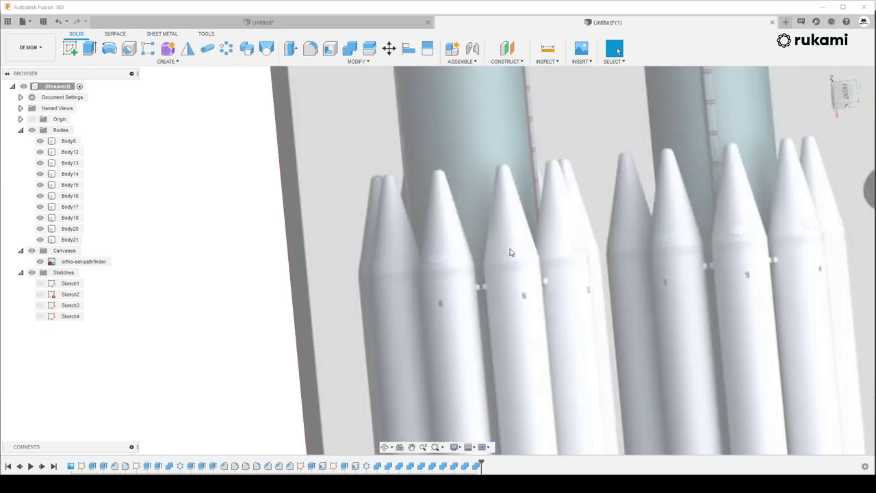
pyautogui.scroll(-4, 510, 252)
pyautogui.scroll(4, 507, 225)
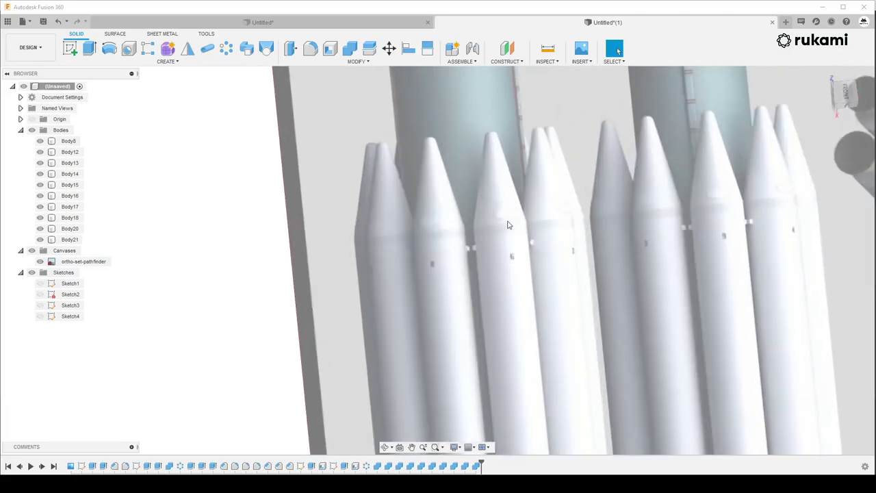
pyautogui.scroll(-4, 500, 217)
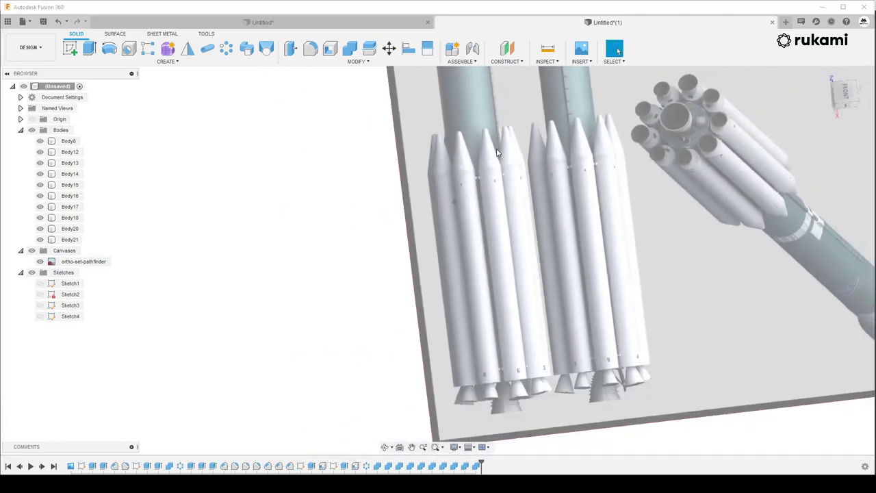
pyautogui.scroll(4, 502, 357)
pyautogui.scroll(1, 502, 357)
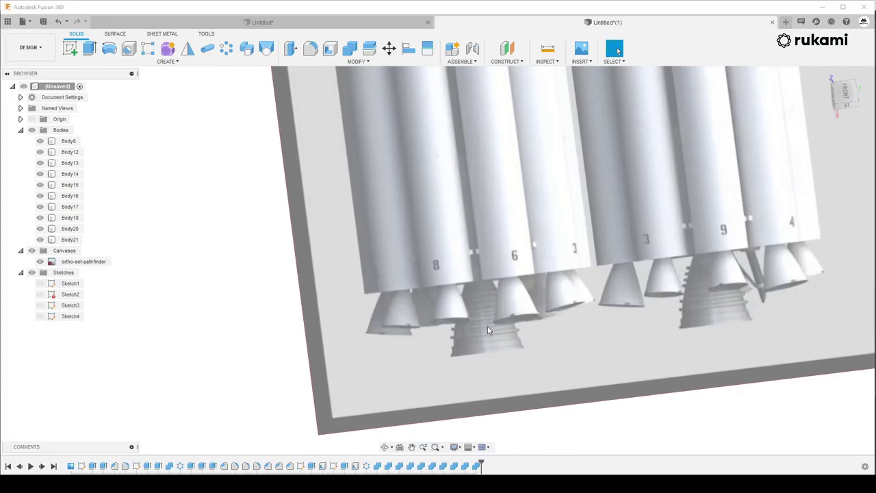
pyautogui.scroll(-2, 503, 334)
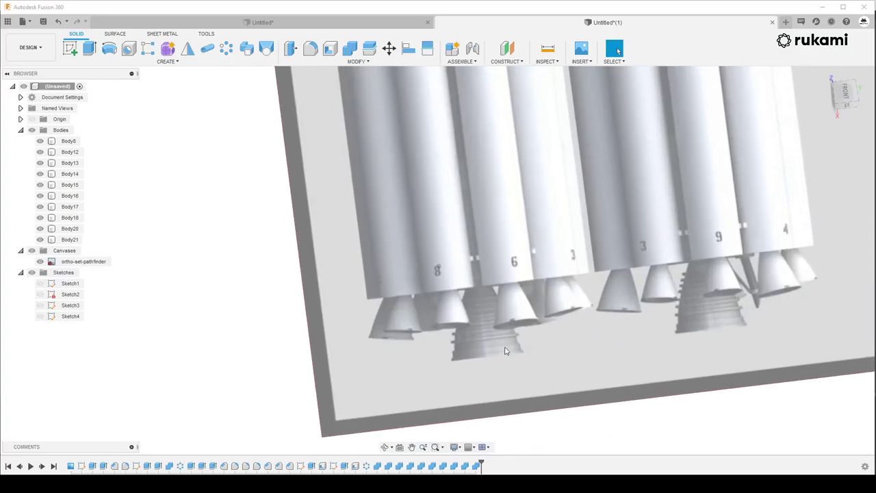
pyautogui.scroll(-2, 520, 384)
pyautogui.scroll(-2, 524, 273)
pyautogui.scroll(-1, 520, 232)
pyautogui.scroll(2, 519, 231)
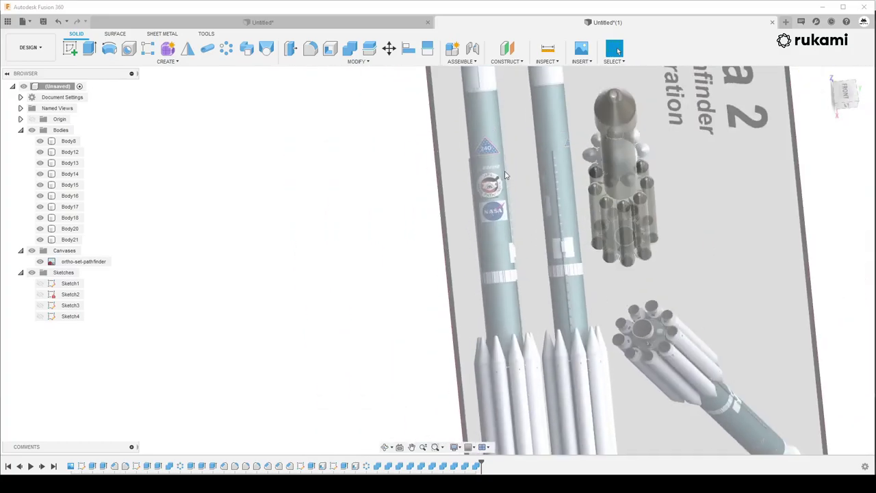
pyautogui.scroll(1, 507, 246)
pyautogui.scroll(3, 500, 257)
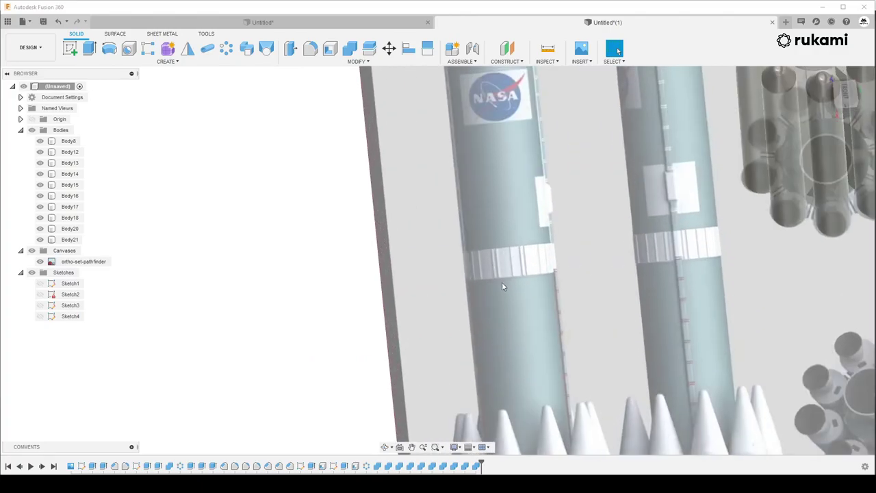
pyautogui.scroll(-2, 501, 282)
pyautogui.scroll(-2, 503, 281)
pyautogui.scroll(-1, 483, 111)
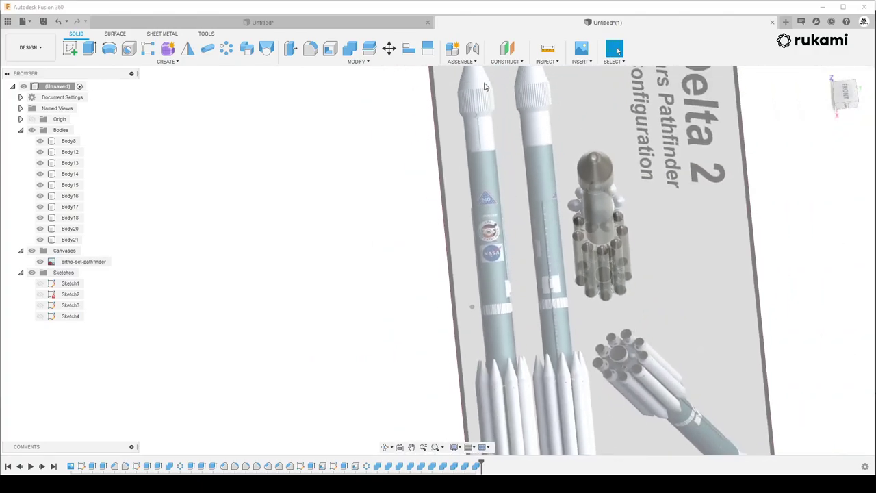
pyautogui.scroll(3, 482, 109)
pyautogui.scroll(-2, 481, 118)
pyautogui.scroll(-3, 481, 120)
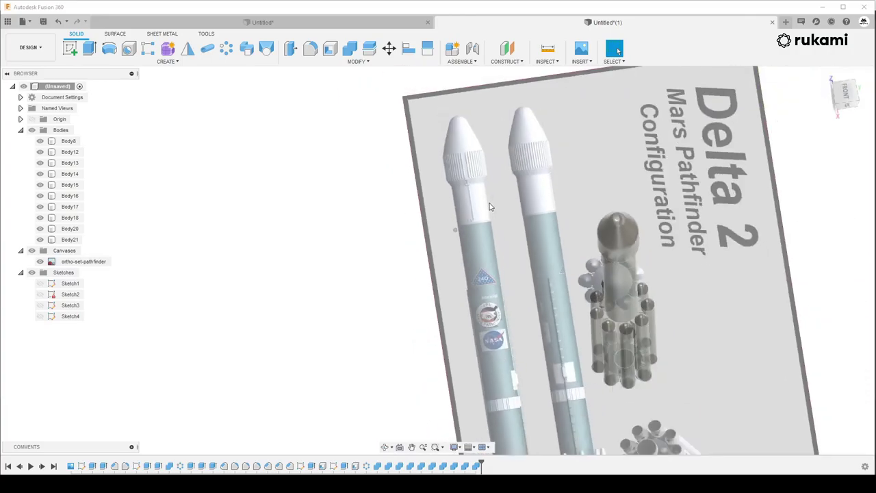
pyautogui.moveTo(482, 120)
pyautogui.keyDown('shift'); pyautogui.mouseDown(button='middle')
pyautogui.moveTo(496, 216)
pyautogui.moveTo(524, 217)
pyautogui.moveTo(527, 205)
pyautogui.mouseUp(button='middle'); pyautogui.keyUp('shift')
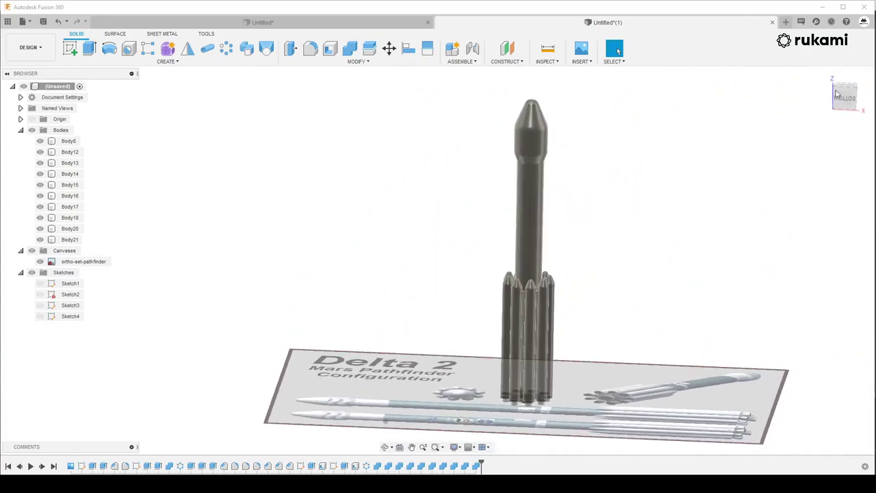
# Create Plane1 offset -5000 mm from the XZ plane beside the rocket
pyautogui.click(849, 100)
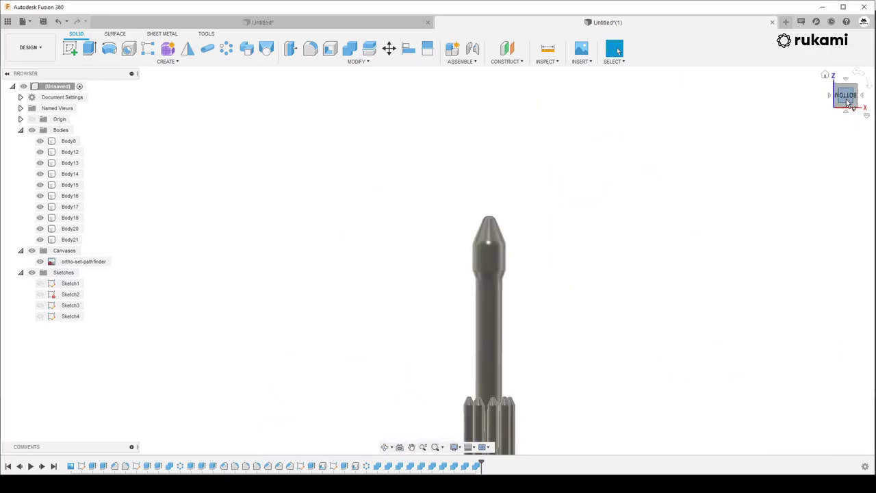
pyautogui.scroll(2, 475, 284)
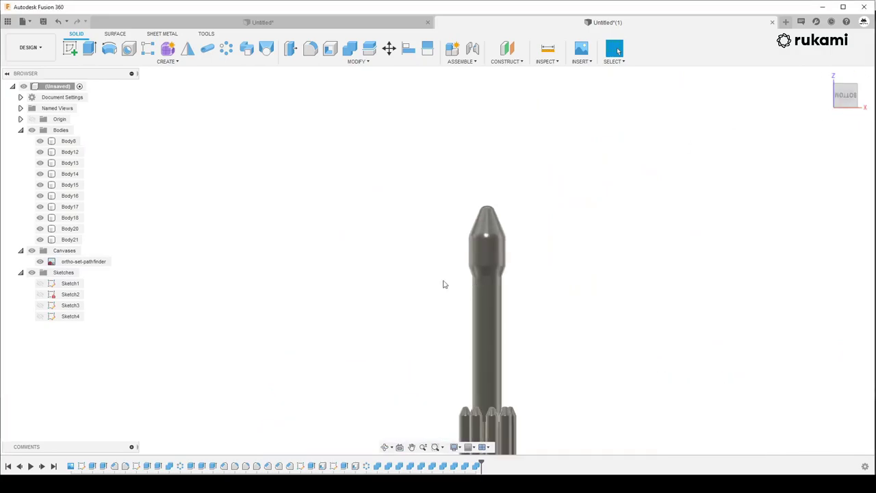
pyautogui.click(507, 48)
pyautogui.moveTo(484, 189)
pyautogui.keyDown('shift'); pyautogui.mouseDown(button='middle')
pyautogui.moveTo(471, 176)
pyautogui.moveTo(474, 235)
pyautogui.mouseUp(button='middle'); pyautogui.keyUp('shift')
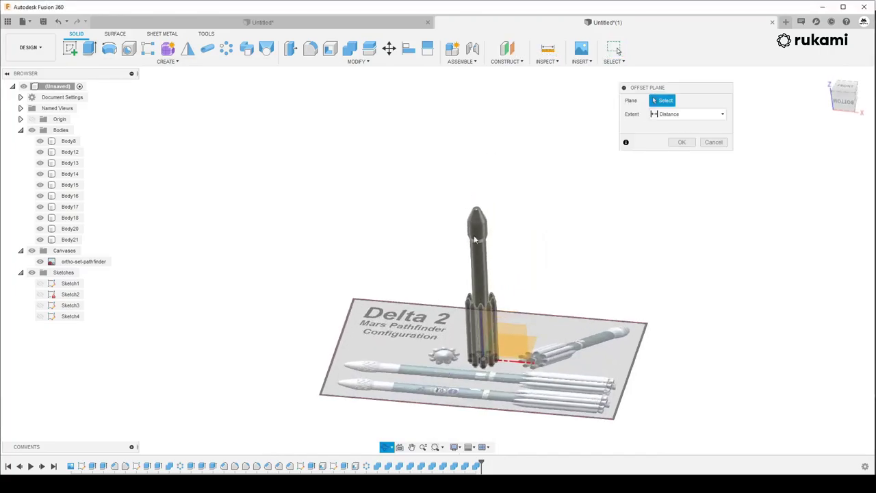
pyautogui.click(500, 357)
pyautogui.scroll(2, 473, 359)
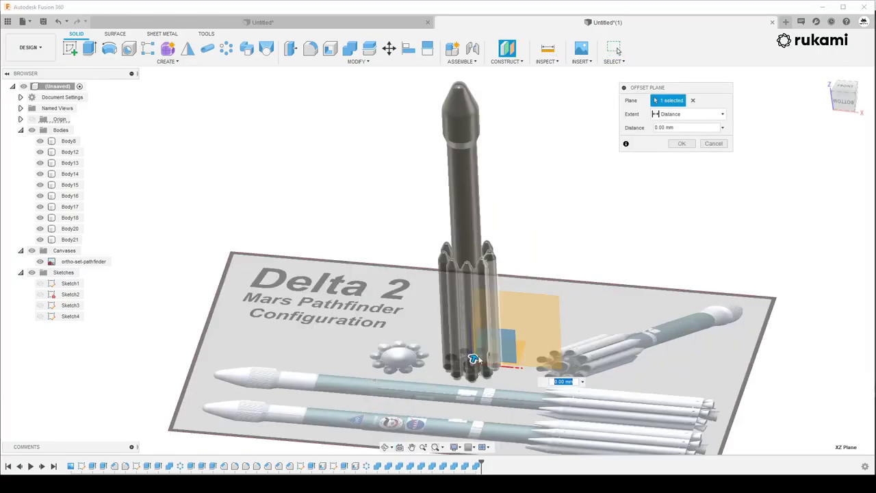
pyautogui.write('-5000')
pyautogui.press('Return')
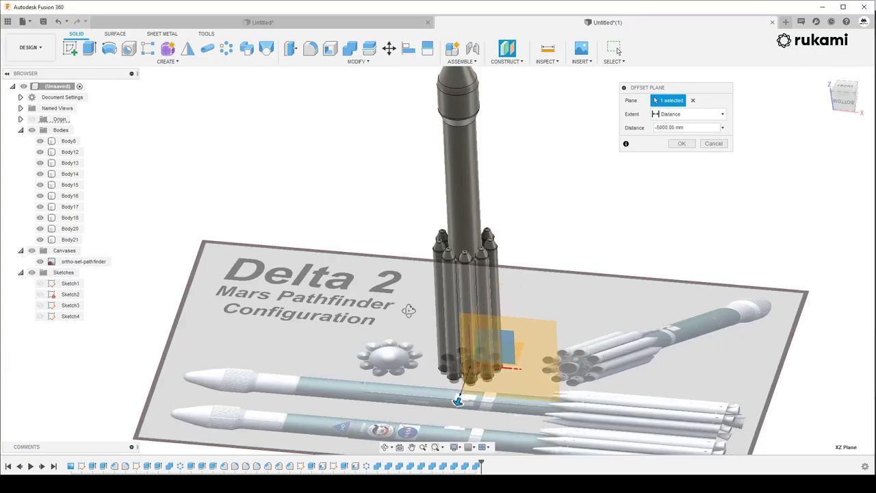
pyautogui.keyDown('shift'); pyautogui.moveTo(408, 310); pyautogui.dragTo(423, 322, button='middle'); pyautogui.keyUp('shift')
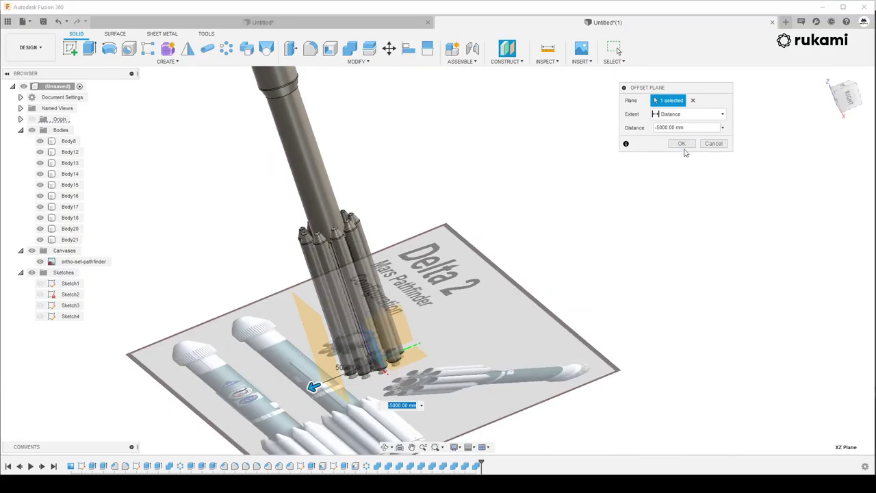
pyautogui.click(681, 144)
pyautogui.keyDown('shift'); pyautogui.moveTo(533, 265); pyautogui.dragTo(524, 248, button='middle'); pyautogui.keyUp('shift')
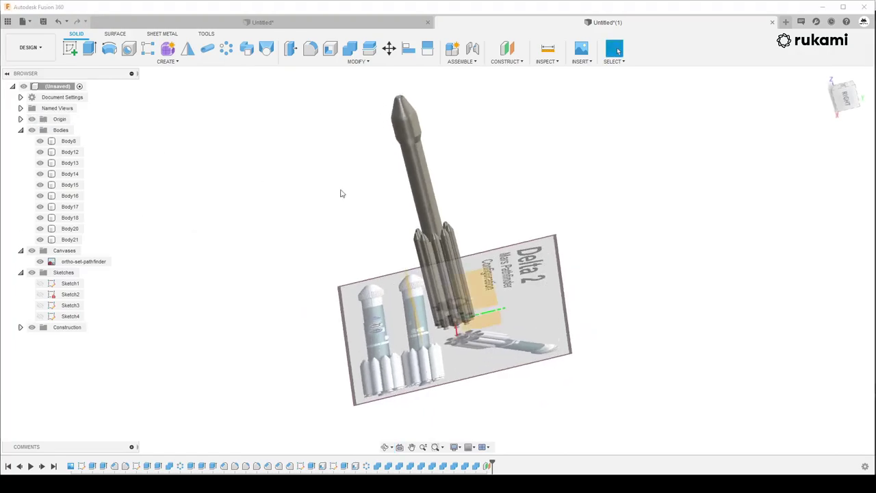
# Create Sketch5 on Plane1, zoom to the nose, and start the Project tool
pyautogui.moveTo(340, 189)
pyautogui.keyDown('shift'); pyautogui.mouseDown(button='middle')
pyautogui.moveTo(456, 314)
pyautogui.moveTo(21, 329)
pyautogui.mouseUp(button='middle'); pyautogui.keyUp('shift')
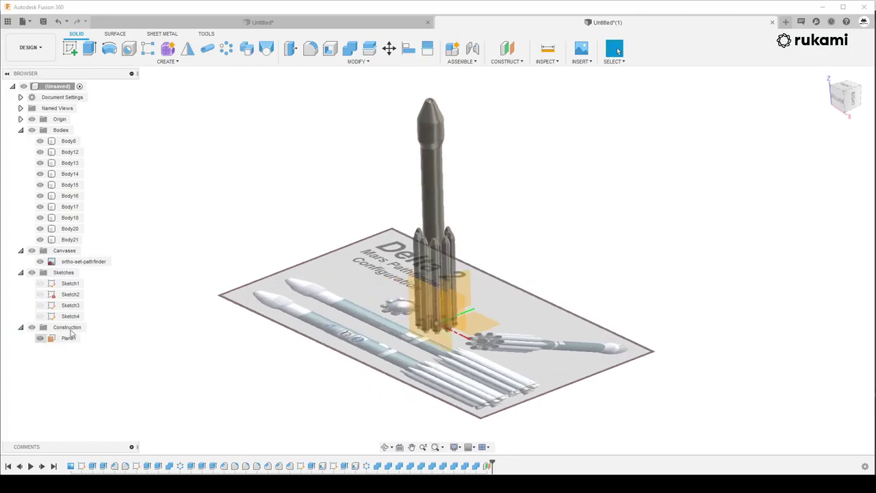
pyautogui.click(71, 50)
pyautogui.click(431, 332)
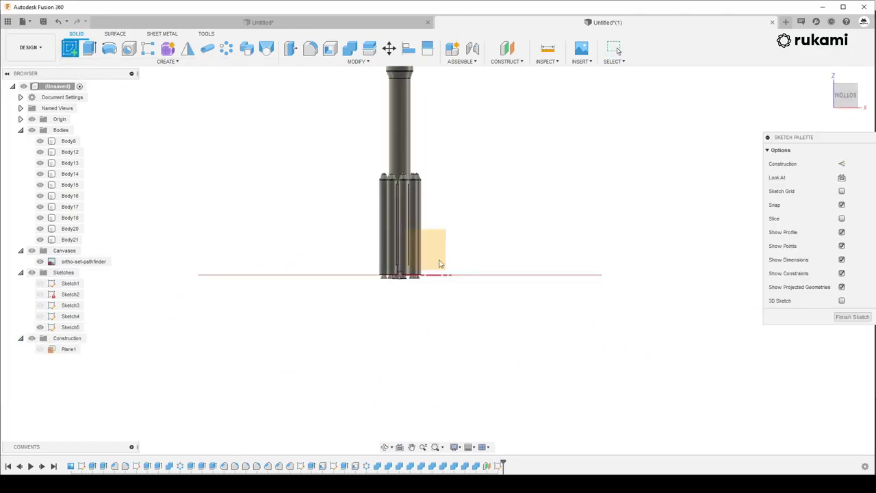
pyautogui.click(90, 49)
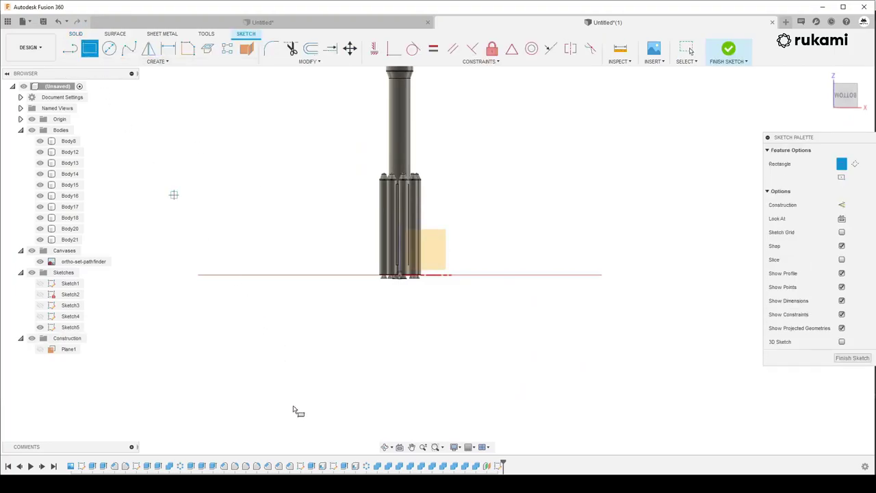
pyautogui.scroll(-3, 293, 411)
pyautogui.scroll(3, 339, 226)
pyautogui.scroll(3, 340, 226)
pyautogui.scroll(2, 363, 351)
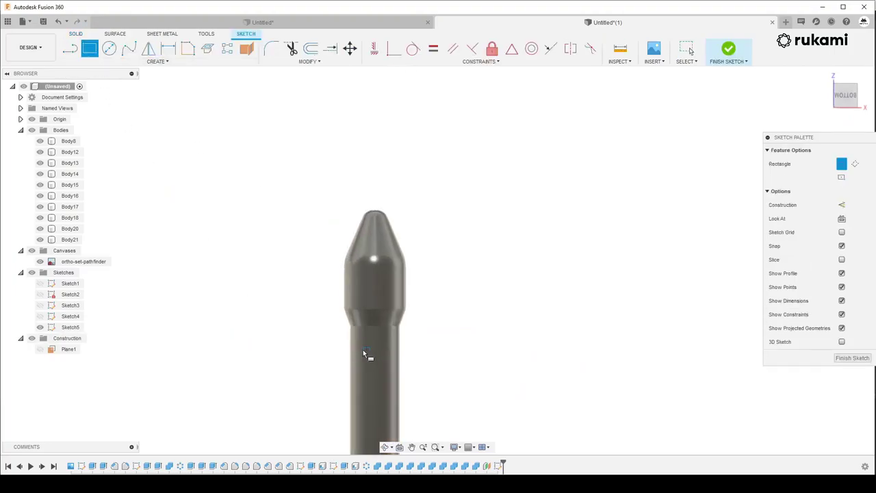
pyautogui.scroll(2, 366, 342)
pyautogui.press('p')
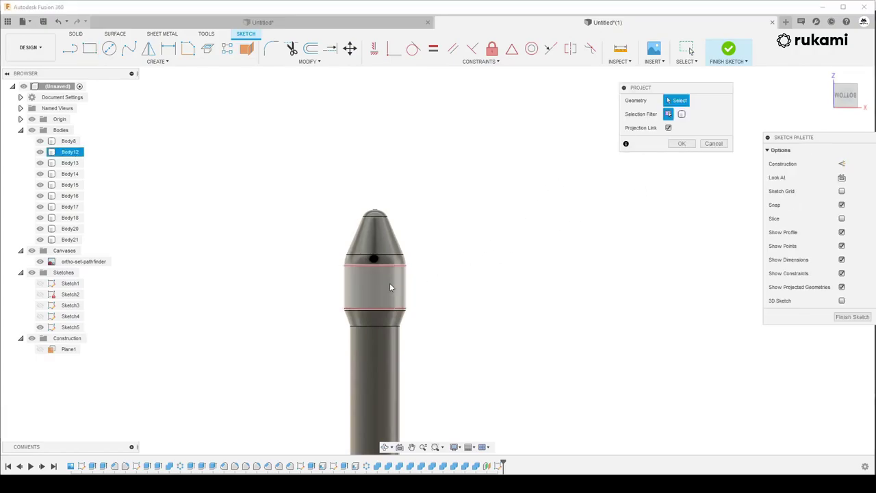
# Project Body12's cylindrical band edges into Sketch5 and zoom in on the nose
pyautogui.click(389, 286)
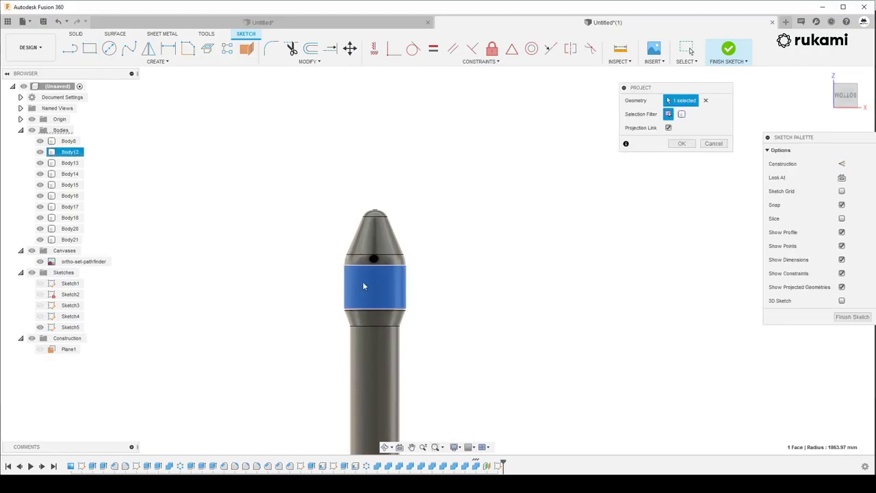
pyautogui.click(679, 145)
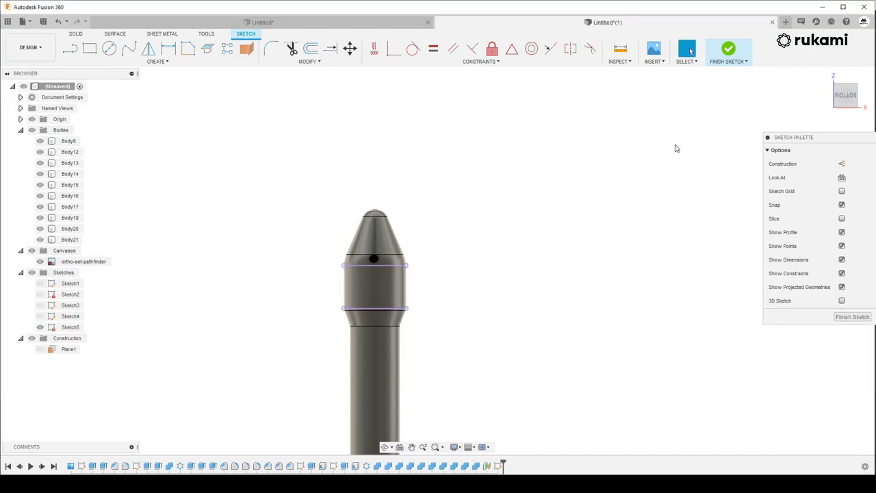
pyautogui.click(82, 51)
pyautogui.scroll(3, 399, 288)
pyautogui.scroll(1, 375, 276)
pyautogui.scroll(3, 371, 271)
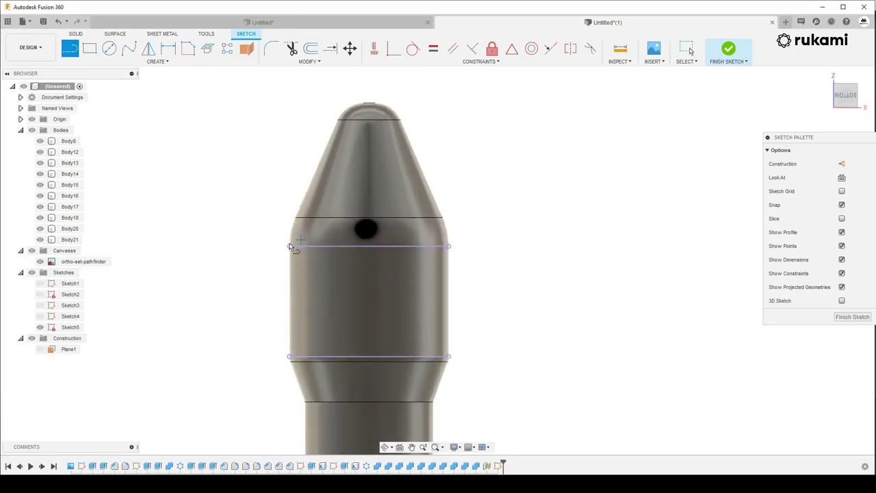
# Draw a vertical centre line from the top projected line's midpoint down, plus a narrow rectangle beside it
pyautogui.click(370, 246)
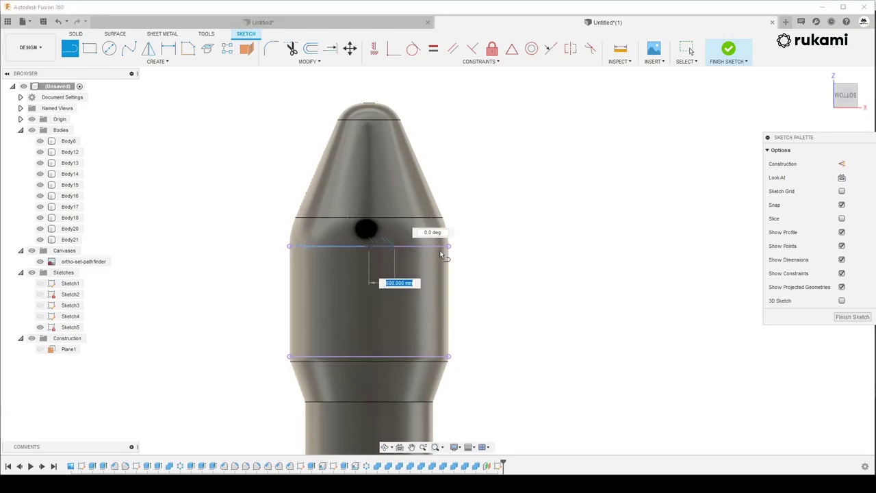
pyautogui.click(367, 358)
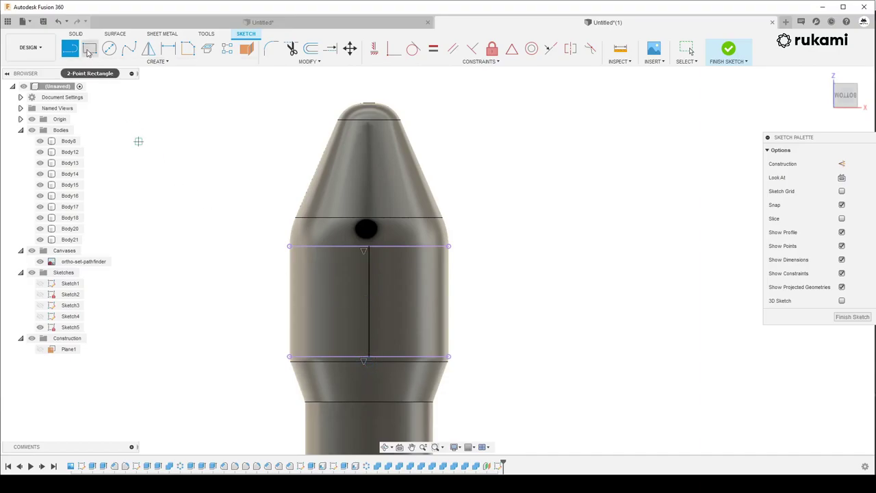
pyautogui.click(93, 53)
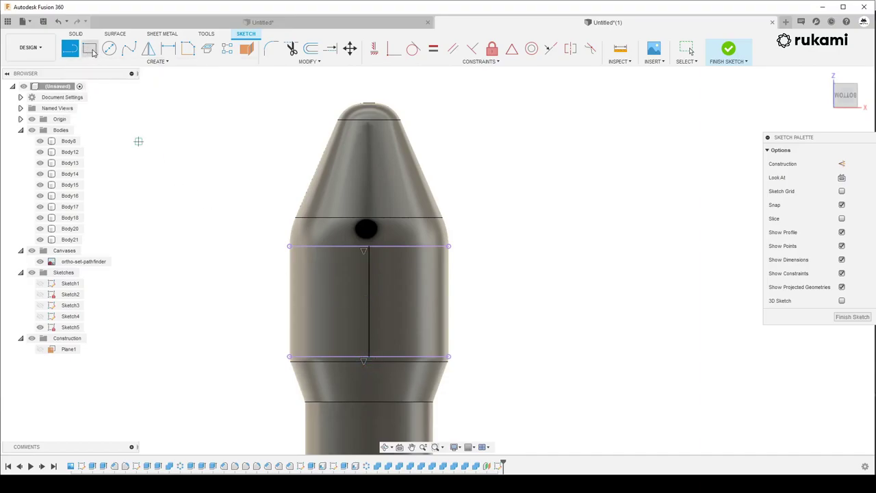
pyautogui.click(369, 252)
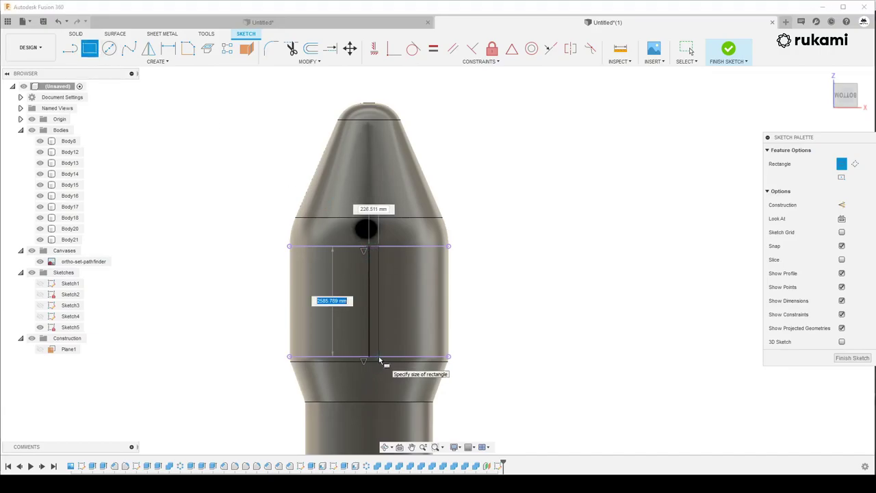
pyautogui.click(380, 360)
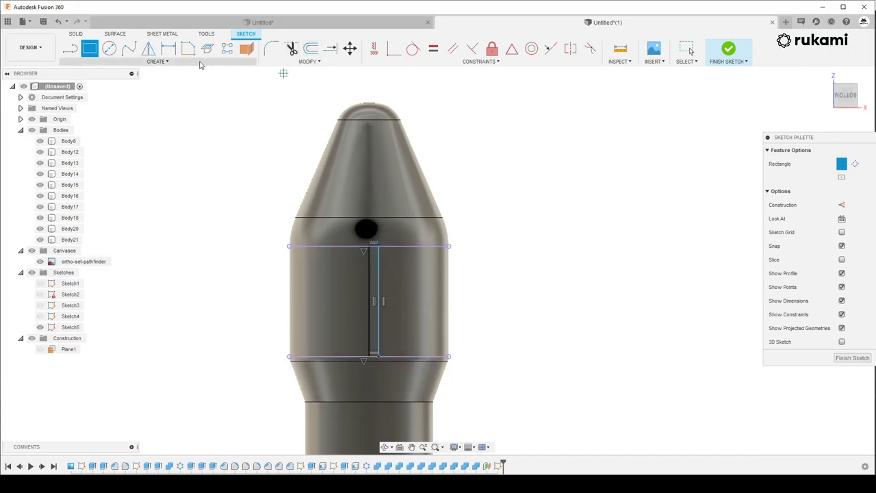
pyautogui.click(157, 61)
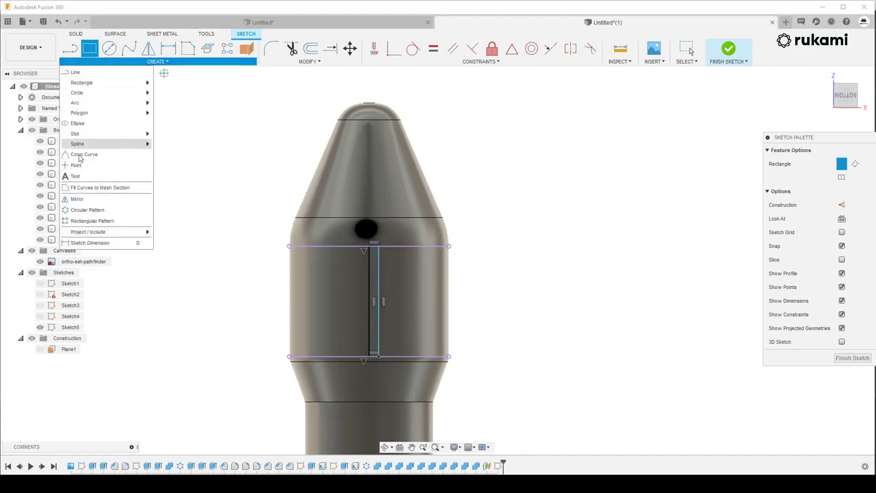
# Mirror the slot's side line across the vertical centre line and finish Sketch5
pyautogui.click(148, 49)
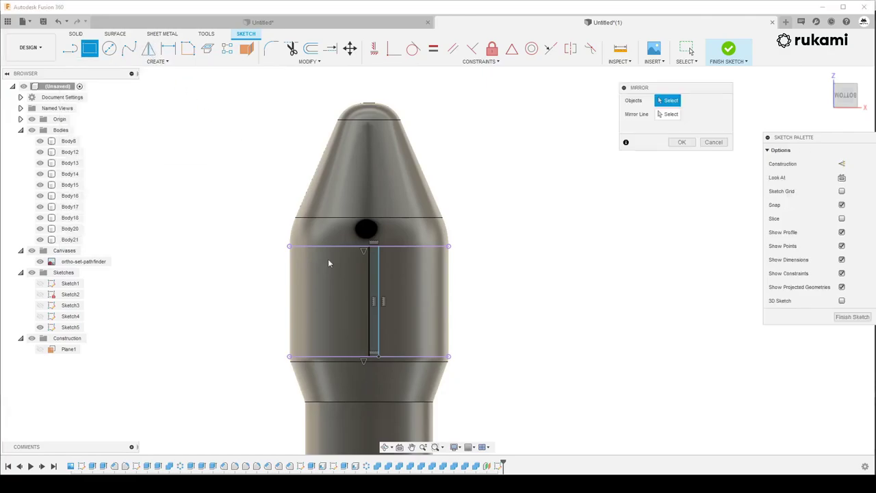
pyautogui.scroll(2, 377, 278)
pyautogui.scroll(2, 378, 277)
pyautogui.click(378, 280)
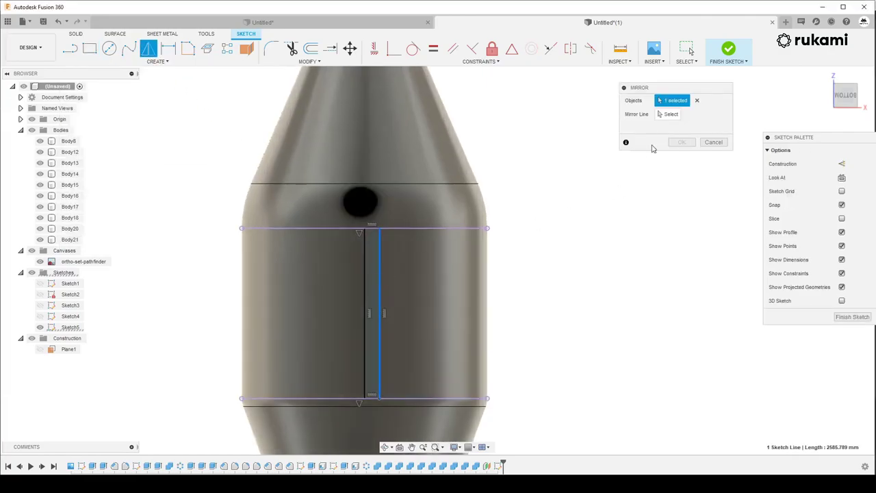
pyautogui.click(365, 262)
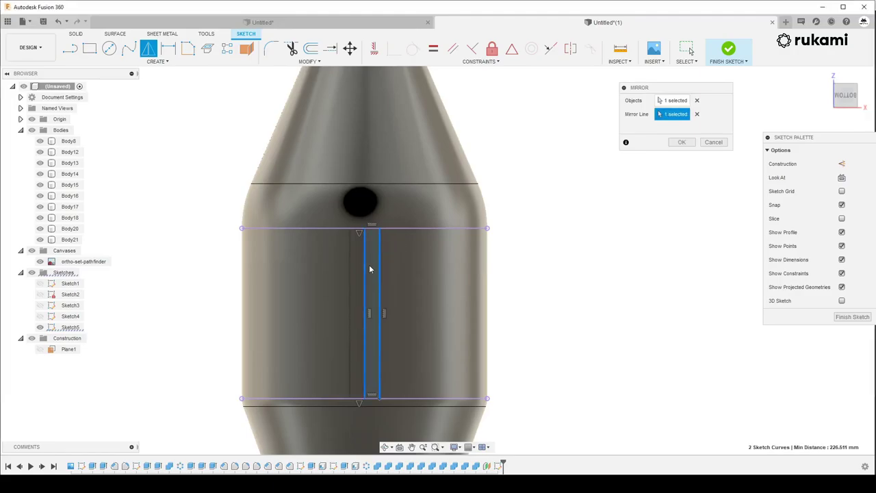
pyautogui.click(682, 141)
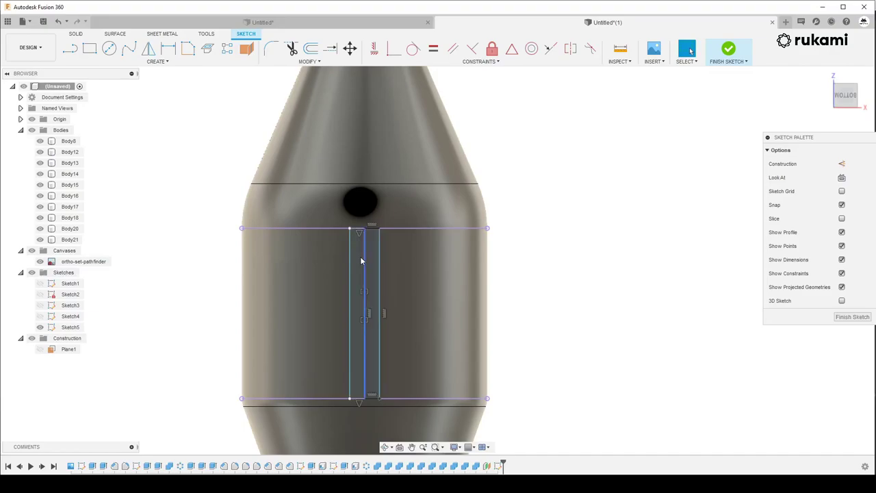
pyautogui.scroll(-2, 366, 309)
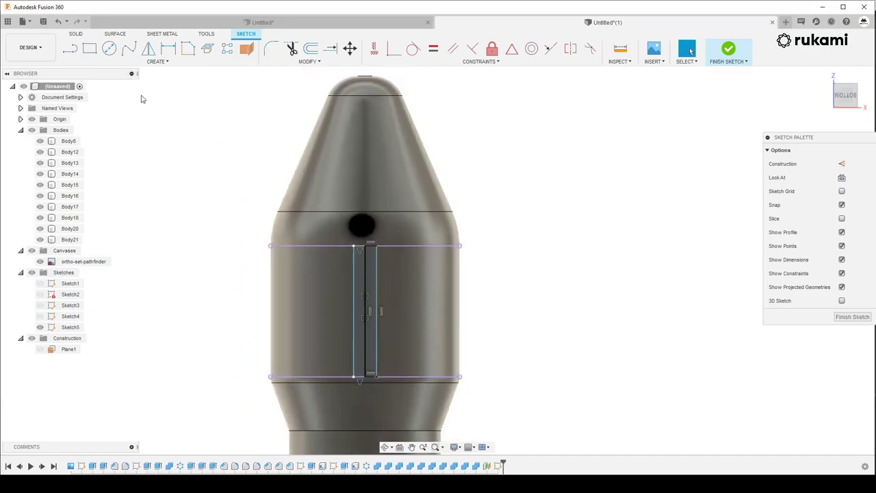
pyautogui.click(77, 35)
# Extrude both narrow slot profiles of Sketch5 700 mm as a new body
pyautogui.click(91, 48)
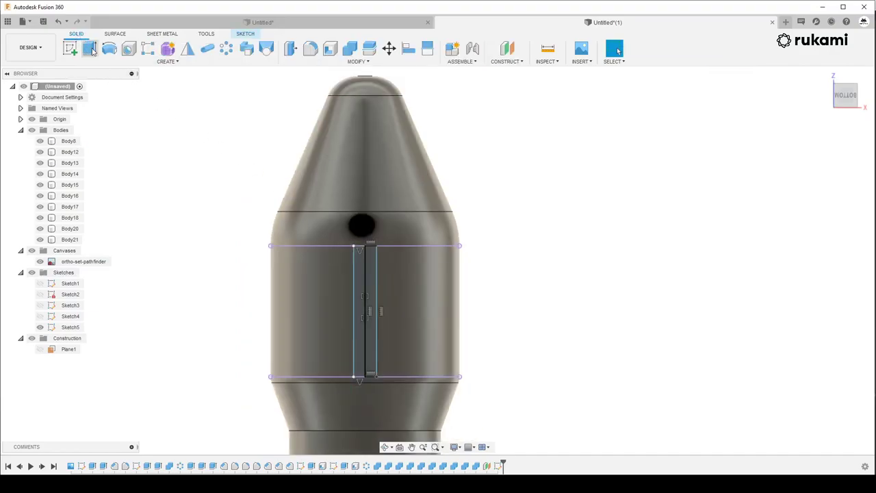
pyautogui.keyDown('shift'); pyautogui.moveTo(290, 188); pyautogui.dragTo(250, 191, button='middle'); pyautogui.keyUp('shift')
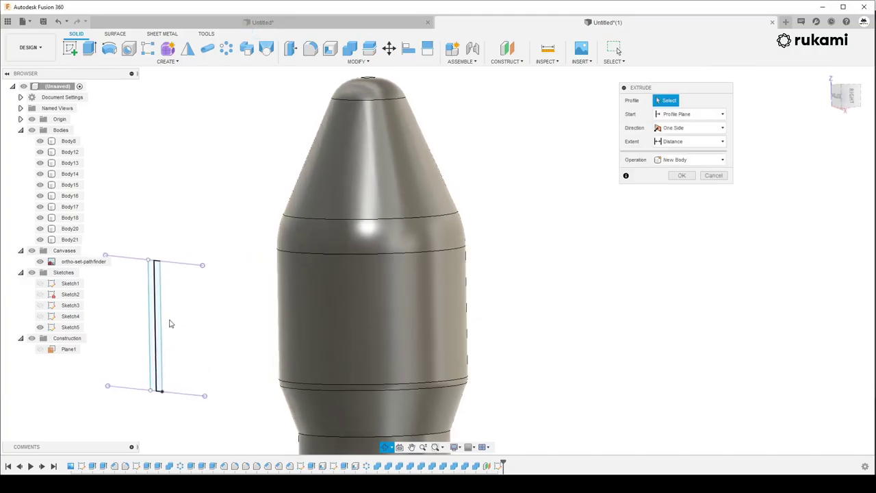
pyautogui.scroll(3, 140, 325)
pyautogui.click(142, 331)
pyautogui.click(151, 329)
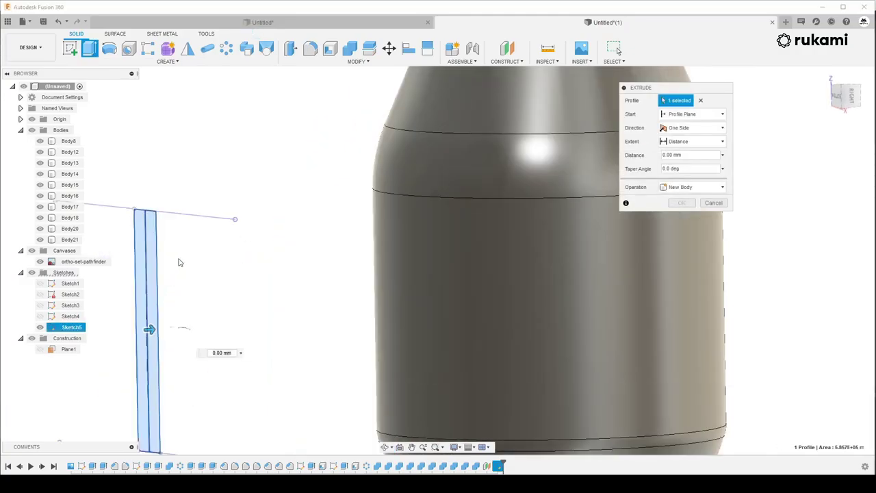
pyautogui.scroll(-2, 180, 226)
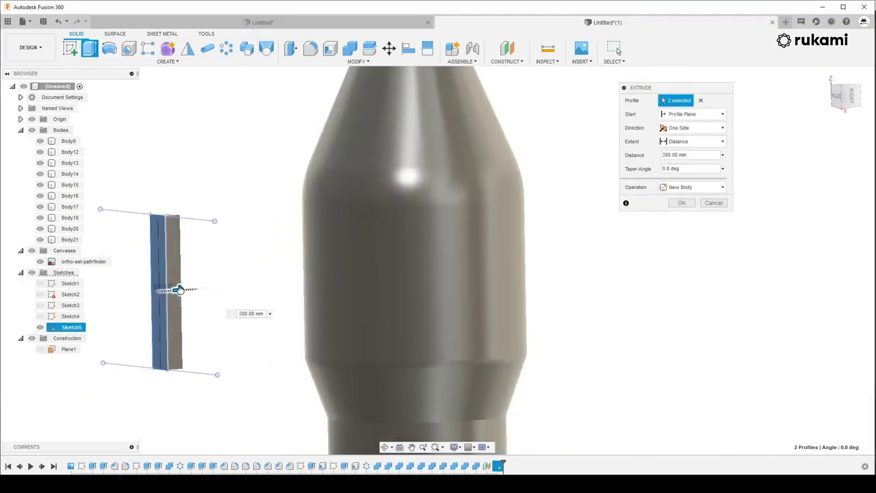
pyautogui.moveTo(167, 290); pyautogui.dragTo(198, 288)
pyautogui.click(682, 203)
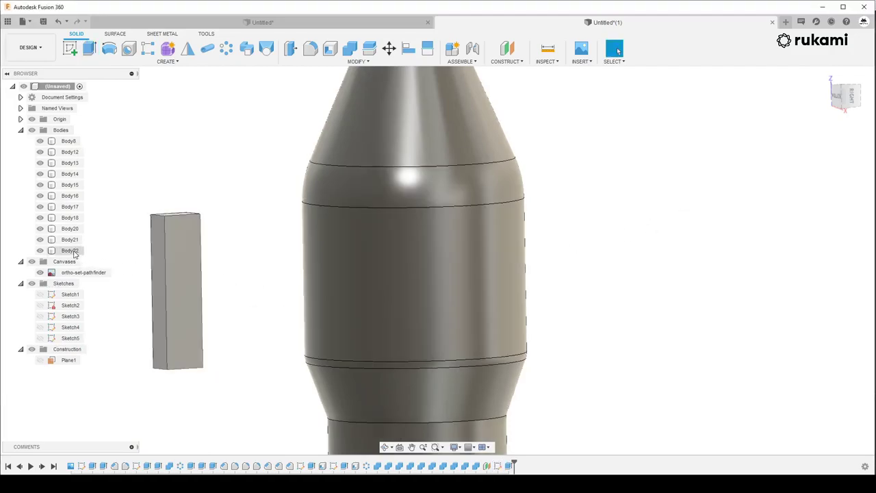
# Move Body22 3000 mm along Y so it sits against the rocket's upper cylindrical band
pyautogui.click(73, 251)
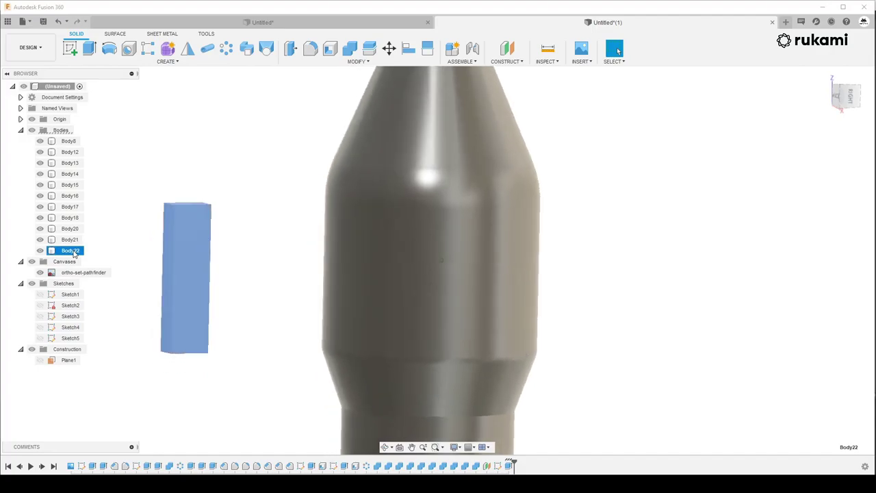
pyautogui.rightClick(75, 254)
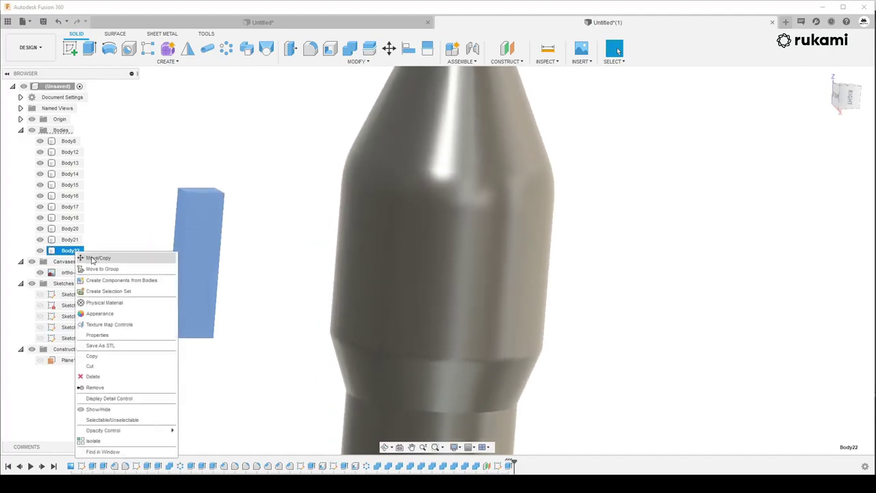
pyautogui.click(95, 258)
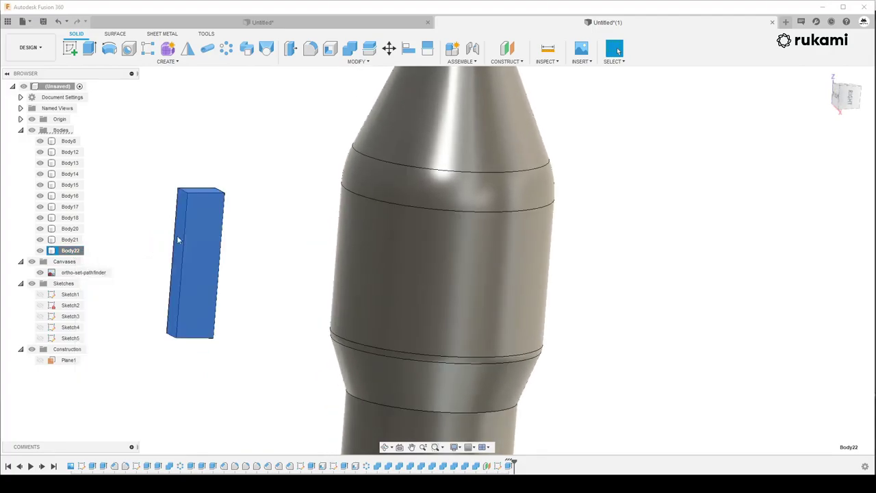
pyautogui.moveTo(296, 264)
pyautogui.keyDown('shift'); pyautogui.mouseDown(button='middle')
pyautogui.moveTo(307, 182)
pyautogui.moveTo(262, 256)
pyautogui.moveTo(244, 251)
pyautogui.mouseUp(button='middle'); pyautogui.keyUp('shift')
pyautogui.click(236, 245)
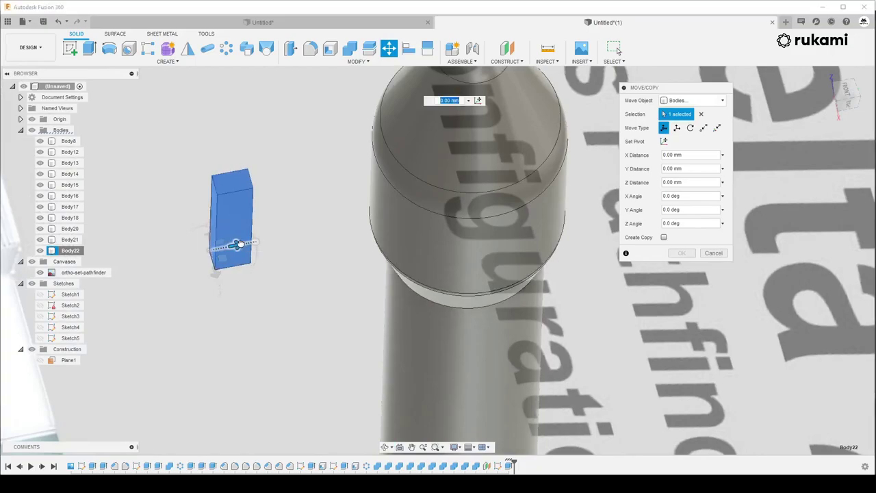
pyautogui.moveTo(239, 245); pyautogui.dragTo(395, 236)
pyautogui.scroll(2, 386, 233)
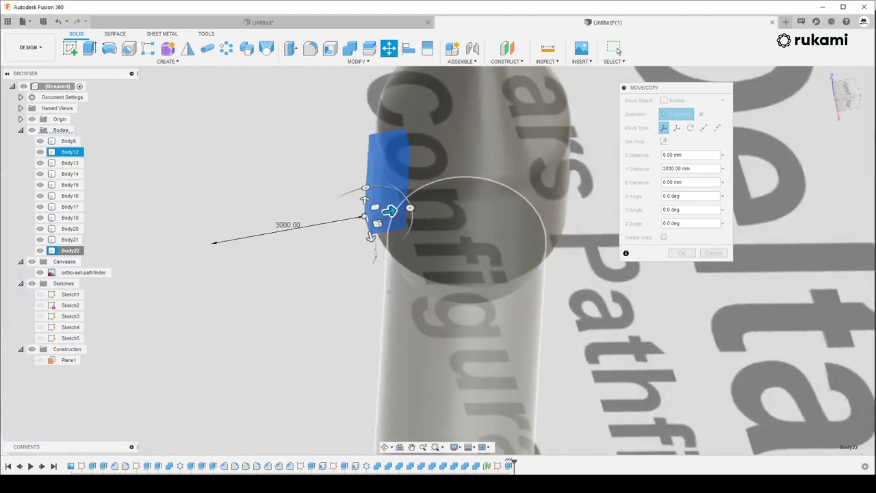
pyautogui.scroll(3, 394, 236)
pyautogui.scroll(2, 395, 238)
pyautogui.moveTo(395, 237)
pyautogui.keyDown('shift'); pyautogui.mouseDown(button='middle')
pyautogui.moveTo(408, 200)
pyautogui.moveTo(605, 201)
pyautogui.mouseUp(button='middle'); pyautogui.keyUp('shift')
pyautogui.click(678, 253)
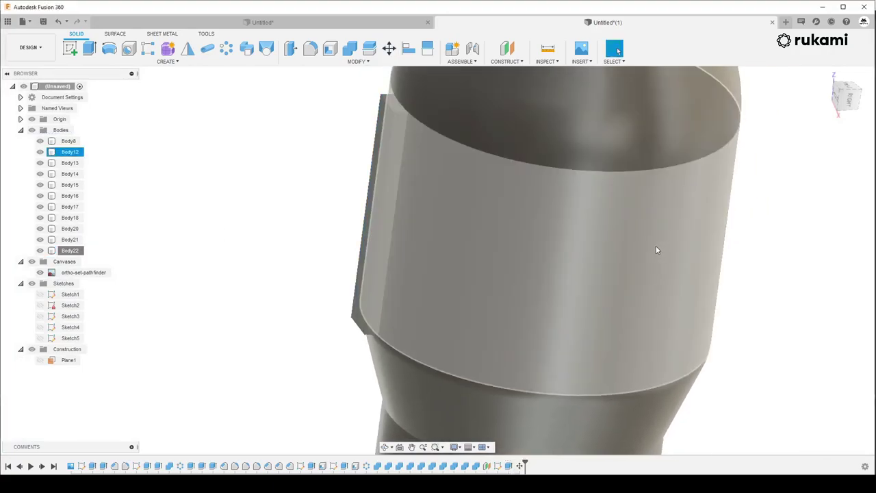
pyautogui.keyDown('shift'); pyautogui.moveTo(659, 249); pyautogui.dragTo(637, 248, button='middle'); pyautogui.keyUp('shift')
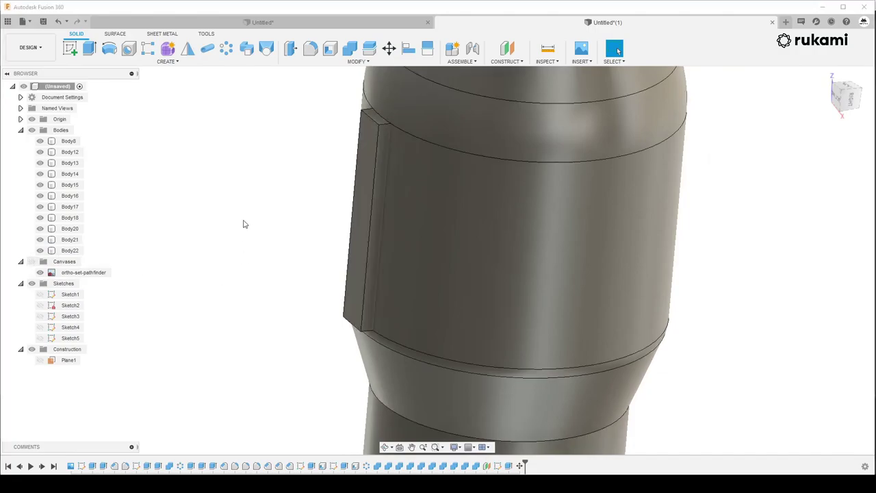
pyautogui.keyDown('shift'); pyautogui.moveTo(245, 220); pyautogui.dragTo(239, 236, button='middle'); pyautogui.keyUp('shift')
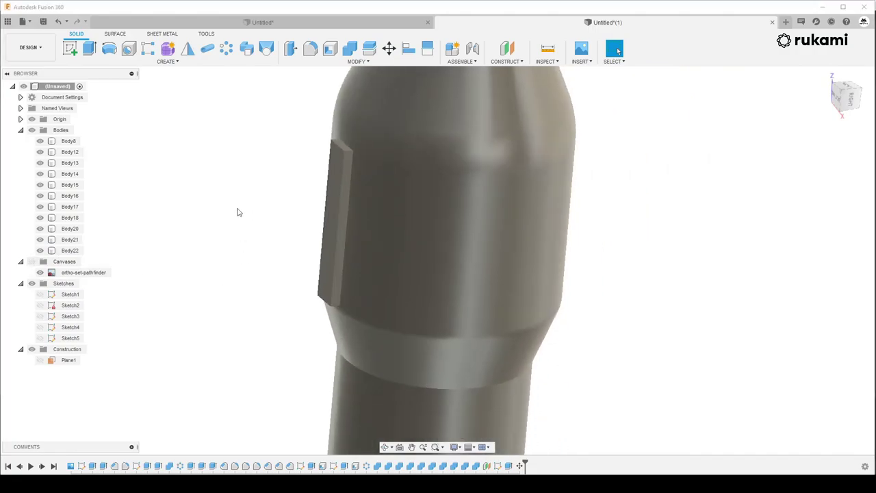
# Combine Body22 into target Body12 using Join
pyautogui.click(353, 54)
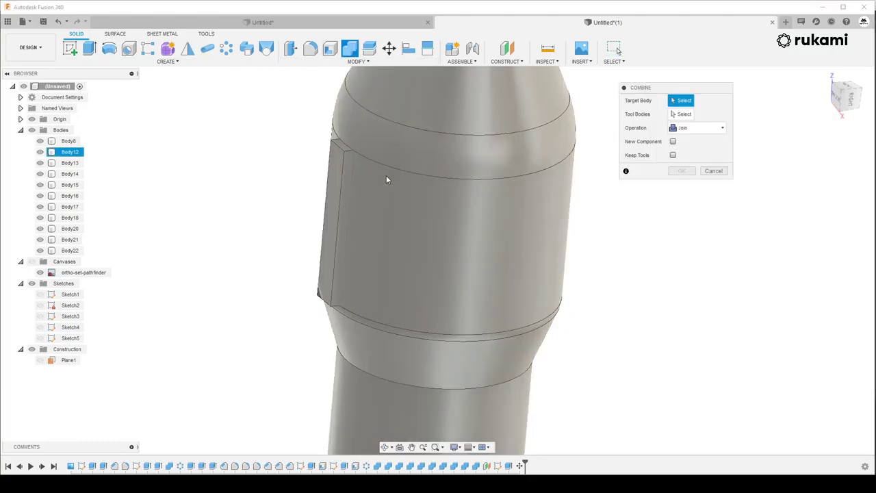
pyautogui.click(386, 175)
pyautogui.click(341, 198)
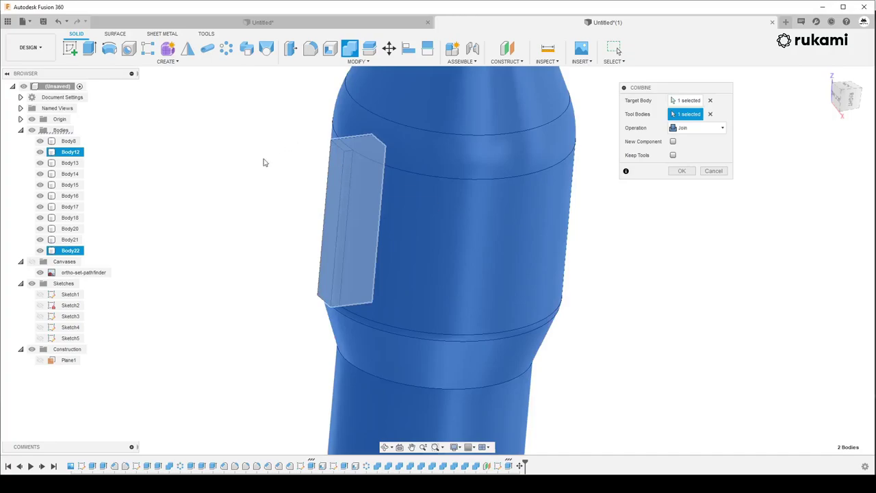
pyautogui.click(682, 171)
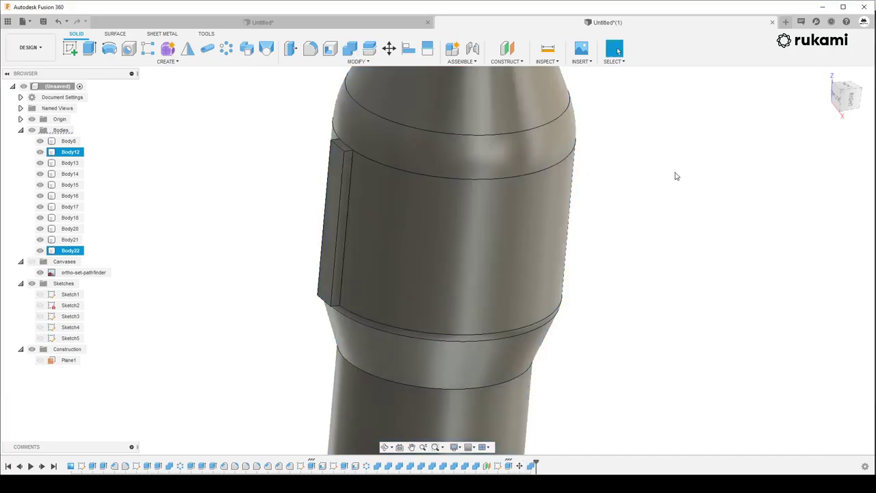
pyautogui.moveTo(543, 261)
pyautogui.keyDown('shift'); pyautogui.mouseDown(button='middle')
pyautogui.moveTo(386, 266)
pyautogui.moveTo(458, 256)
pyautogui.moveTo(459, 267)
pyautogui.mouseUp(button='middle'); pyautogui.keyUp('shift')
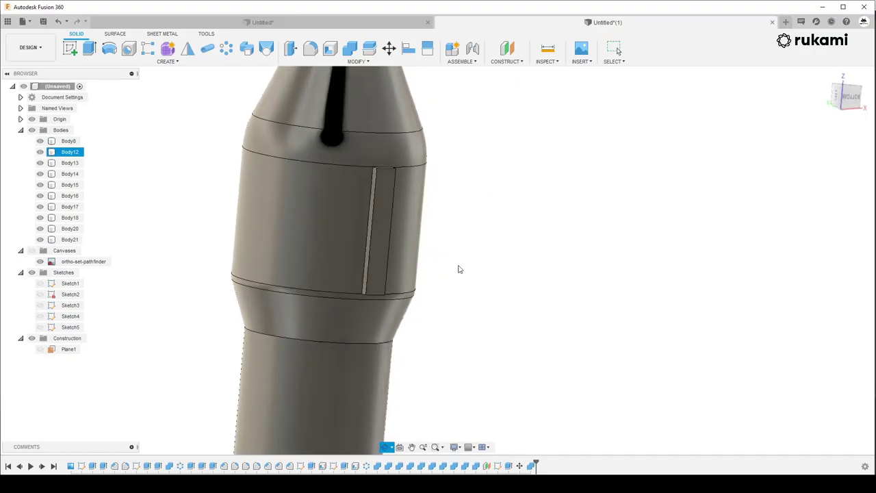
pyautogui.press('Escape')
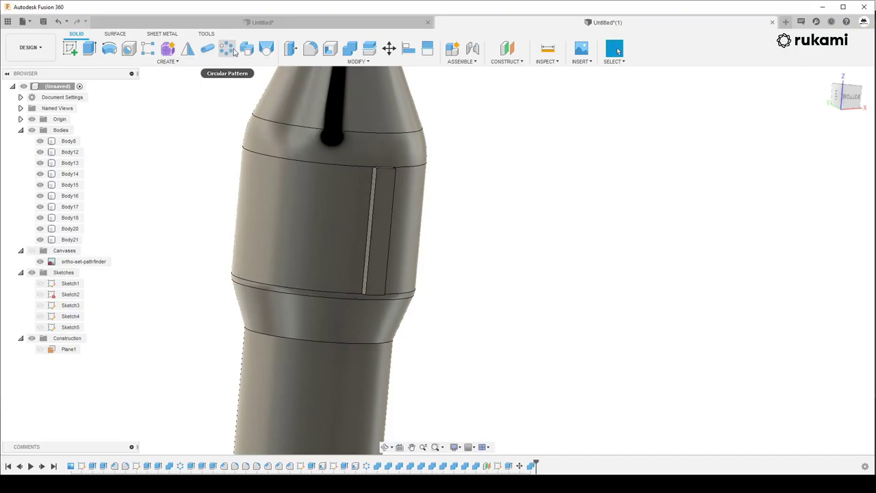
# Start a Faces circular pattern and select three faces of the raised strip
pyautogui.moveTo(227, 48)
pyautogui.click(228, 51)
pyautogui.click(678, 103)
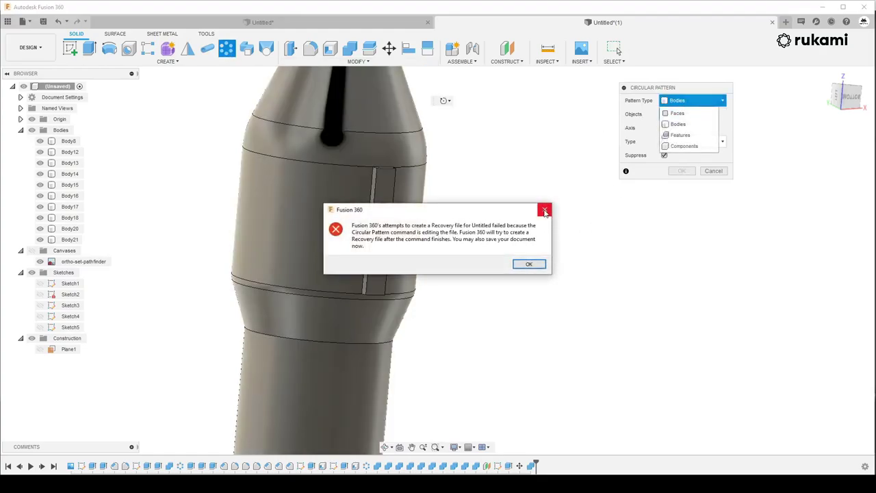
pyautogui.click(545, 211)
pyautogui.click(692, 101)
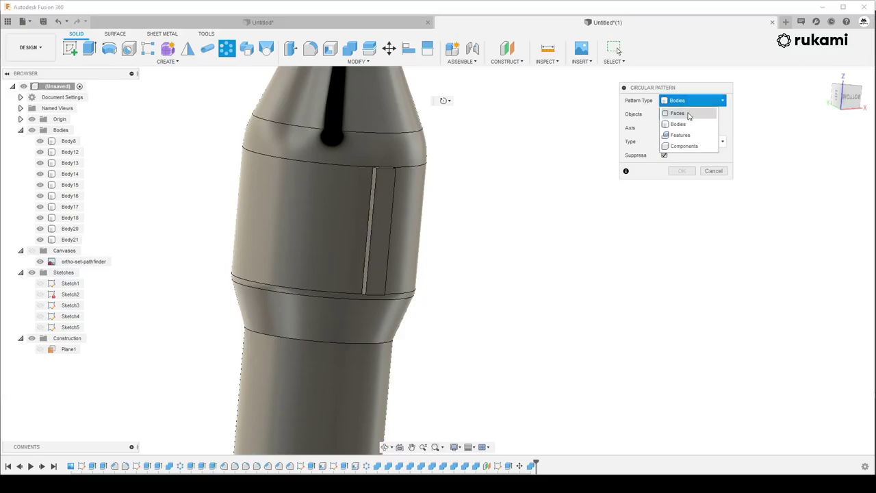
pyautogui.click(688, 113)
pyautogui.scroll(5, 381, 156)
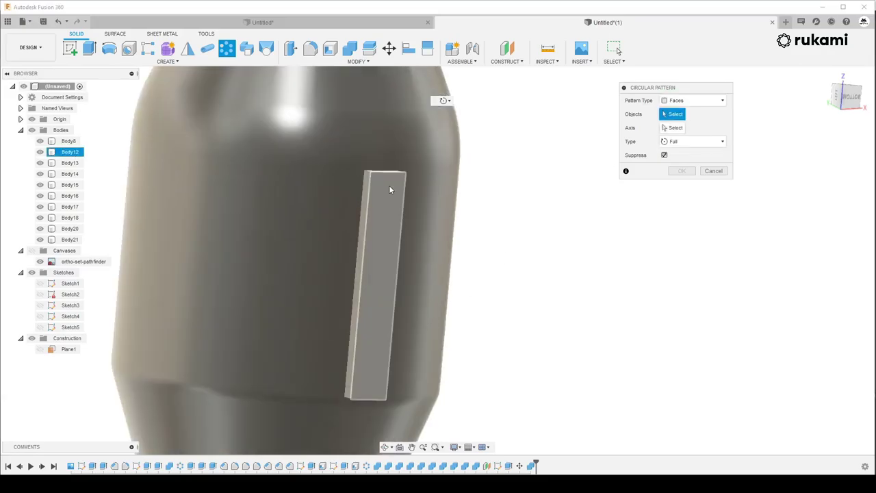
pyautogui.click(387, 185)
pyautogui.scroll(5, 377, 184)
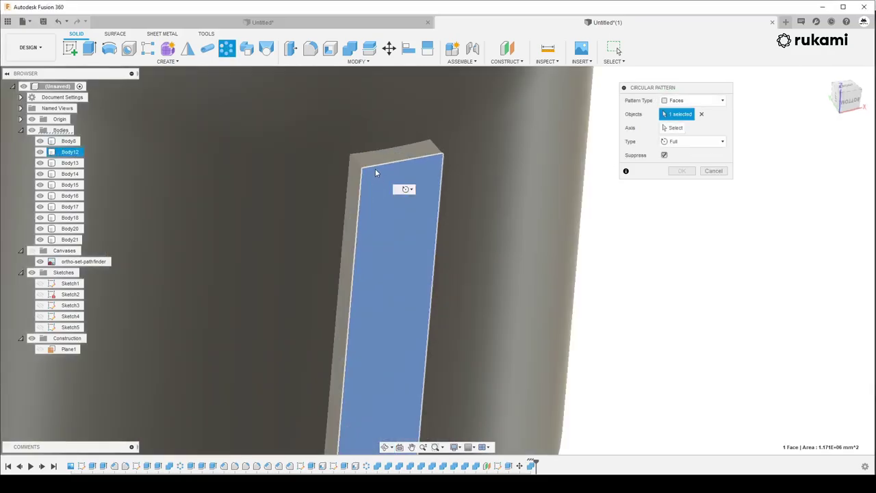
pyautogui.click(375, 168)
pyautogui.click(357, 181)
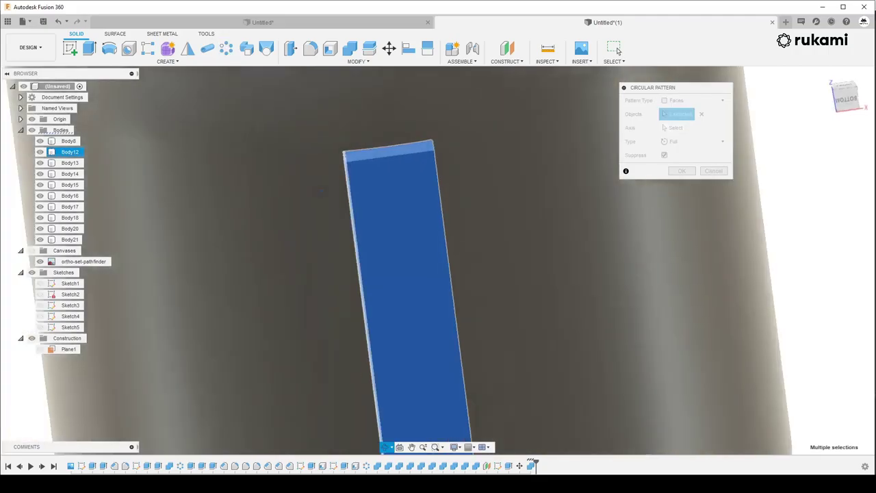
pyautogui.keyDown('shift'); pyautogui.moveTo(356, 181); pyautogui.dragTo(409, 162, button='middle'); pyautogui.keyUp('shift')
pyautogui.scroll(-5, 296, 119)
pyautogui.scroll(-5, 323, 124)
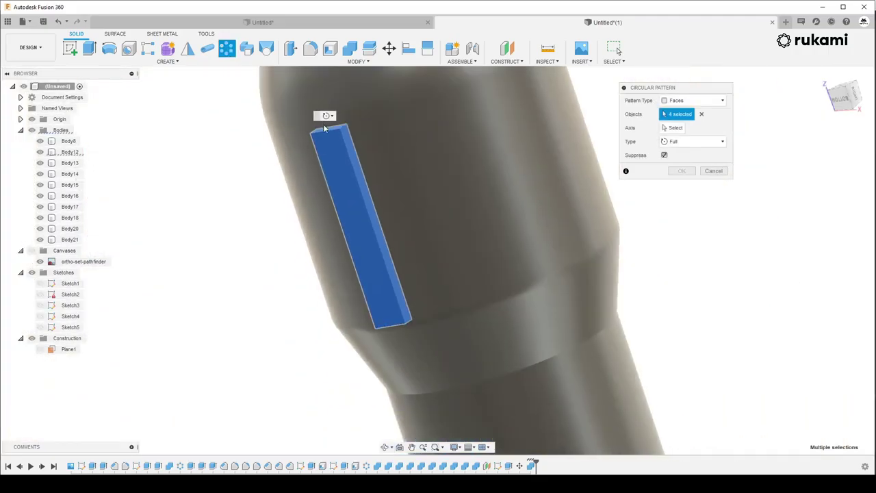
pyautogui.keyDown('shift'); pyautogui.moveTo(323, 124); pyautogui.dragTo(396, 287, button='middle'); pyautogui.keyUp('shift')
pyautogui.scroll(3, 397, 305)
pyautogui.scroll(3, 398, 307)
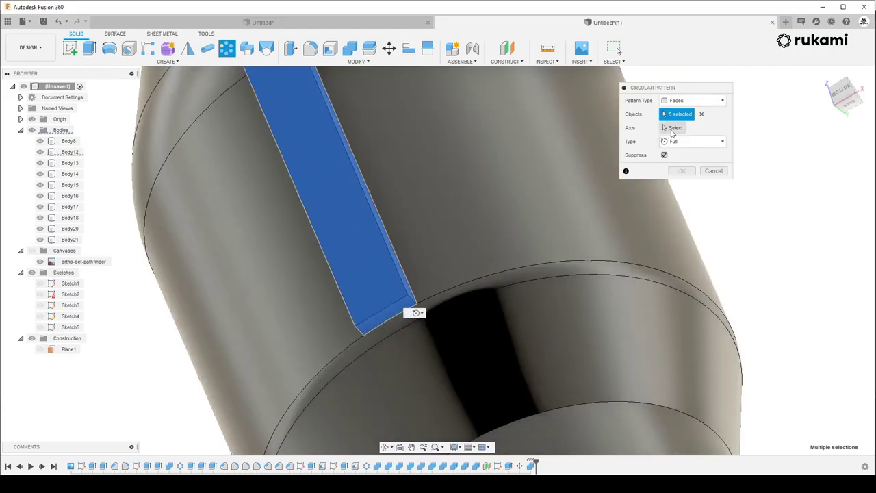
# Pattern the faces around the central cylinder axis, Full, quantity 15
pyautogui.click(672, 129)
pyautogui.click(550, 169)
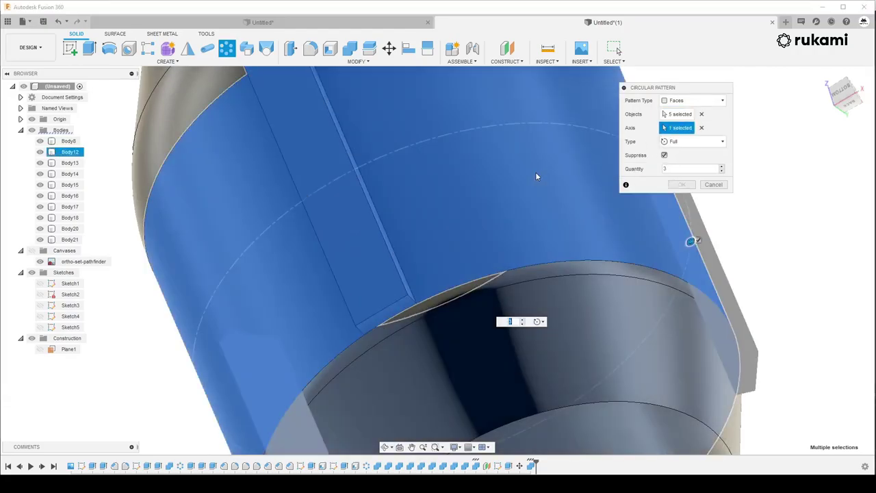
pyautogui.scroll(-2, 433, 273)
pyautogui.scroll(-5, 452, 287)
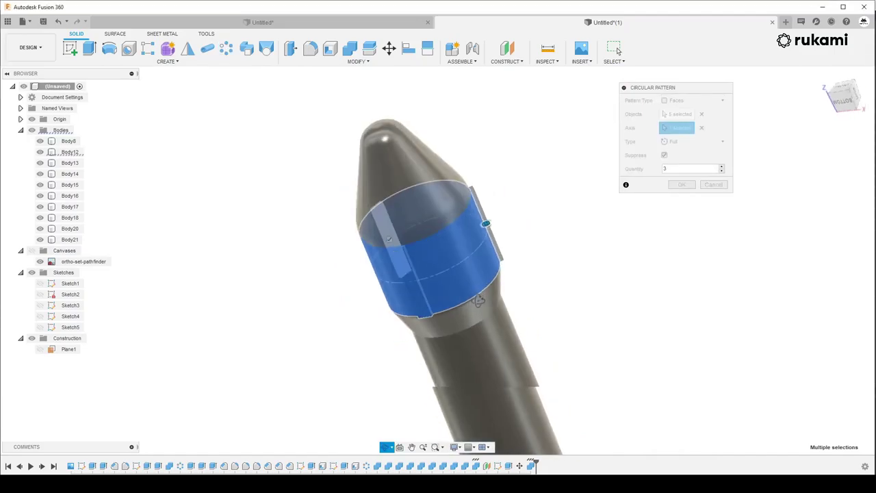
pyautogui.click(721, 168)
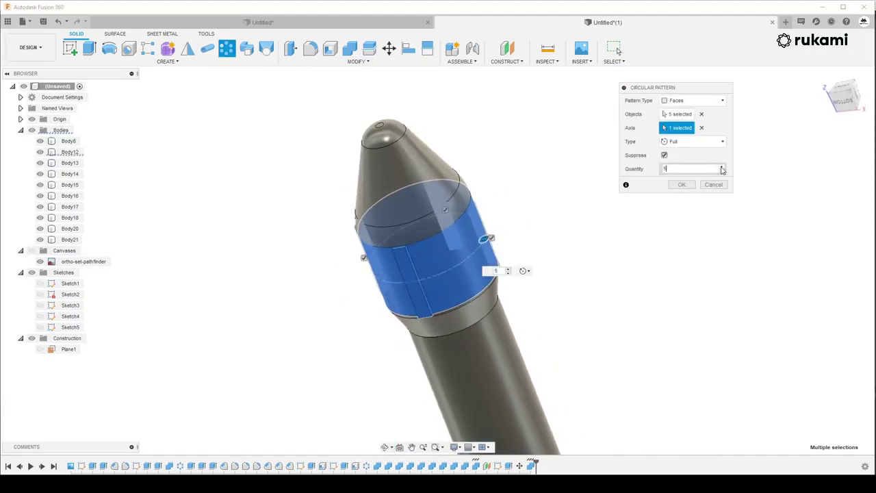
pyautogui.click(722, 168)
pyautogui.click(721, 168)
pyautogui.click(721, 168)
pyautogui.click(721, 167)
pyautogui.click(722, 167)
pyautogui.click(721, 167)
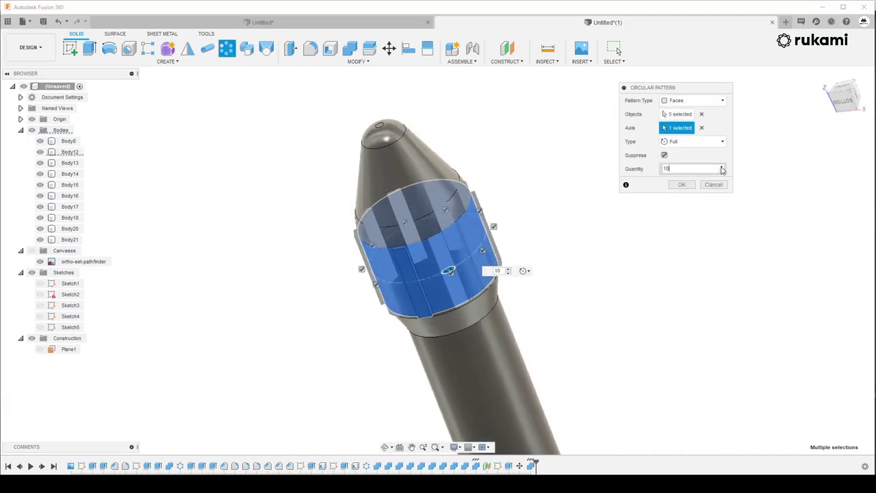
pyautogui.click(721, 167)
pyautogui.click(721, 167)
pyautogui.click(721, 168)
pyautogui.click(721, 168)
pyautogui.click(721, 167)
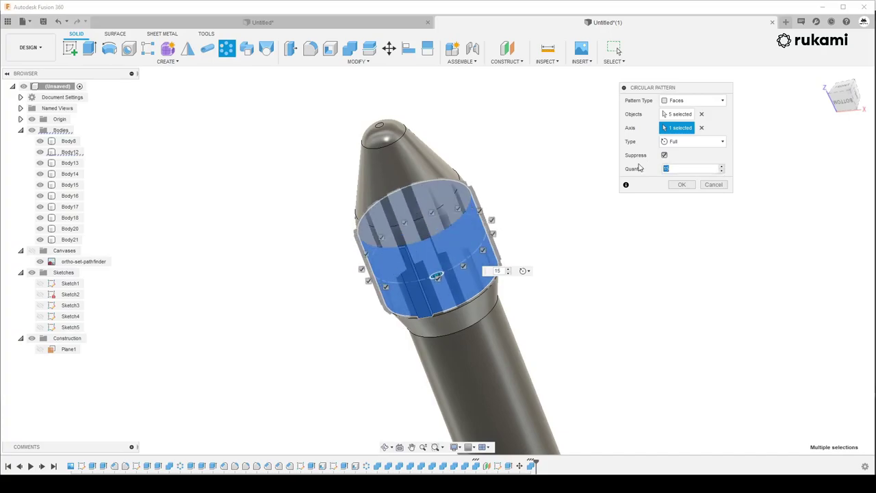
pyautogui.click(678, 186)
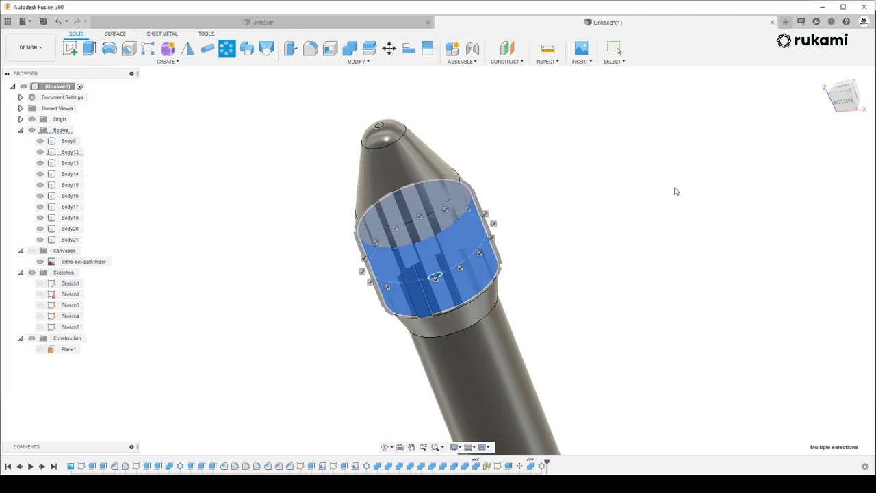
# Orbit and zoom around the rocket to inspect the ribbed band, core and boosters
pyautogui.click(396, 281)
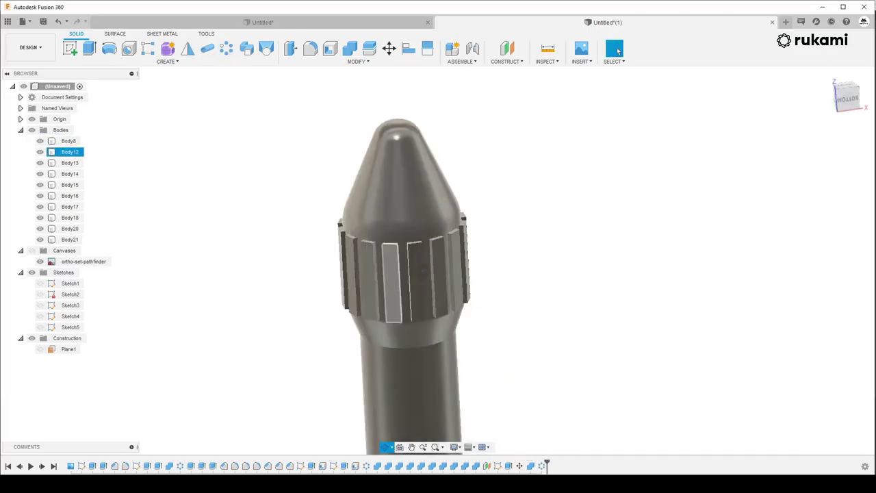
pyautogui.scroll(3, 385, 267)
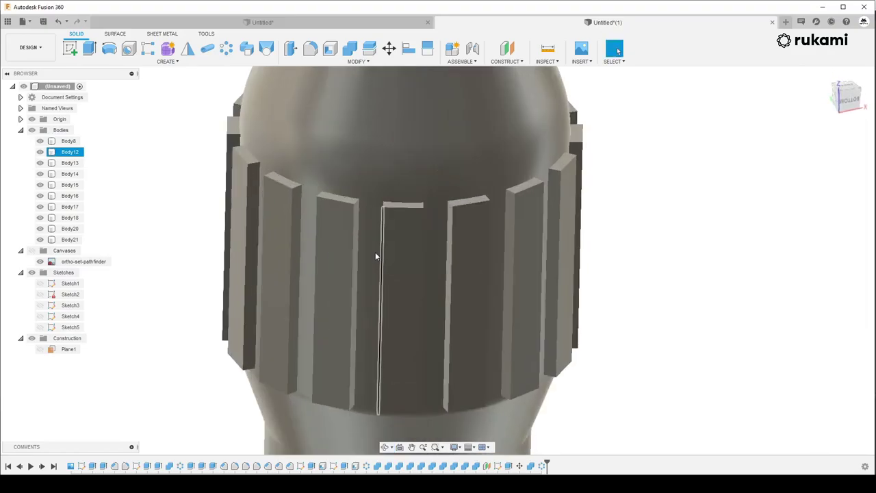
pyautogui.scroll(-3, 375, 252)
pyautogui.scroll(-2, 361, 185)
pyautogui.scroll(-2, 356, 189)
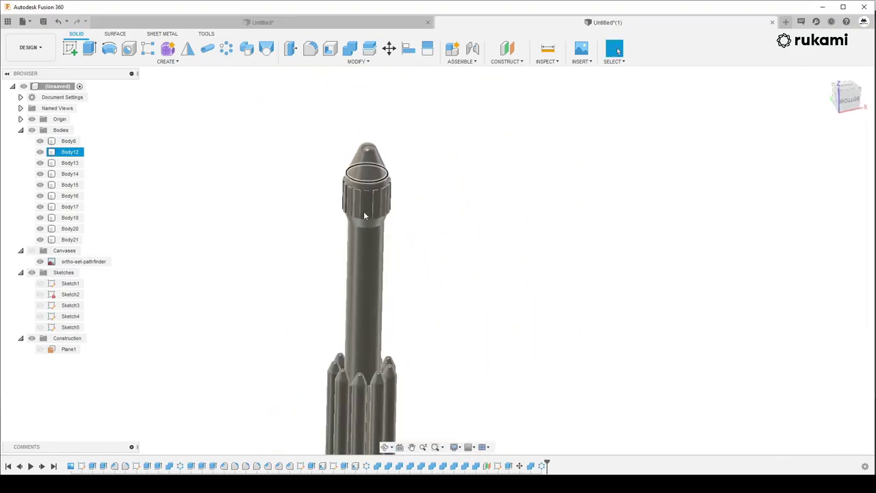
pyautogui.keyDown('shift'); pyautogui.moveTo(367, 178); pyautogui.dragTo(355, 328, button='middle'); pyautogui.keyUp('shift')
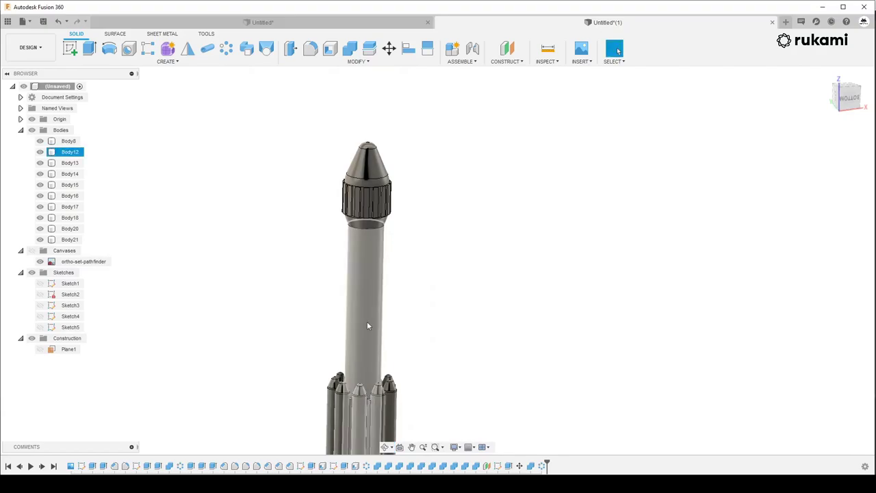
pyautogui.scroll(-2, 374, 334)
pyautogui.scroll(-2, 349, 271)
pyautogui.click(158, 188)
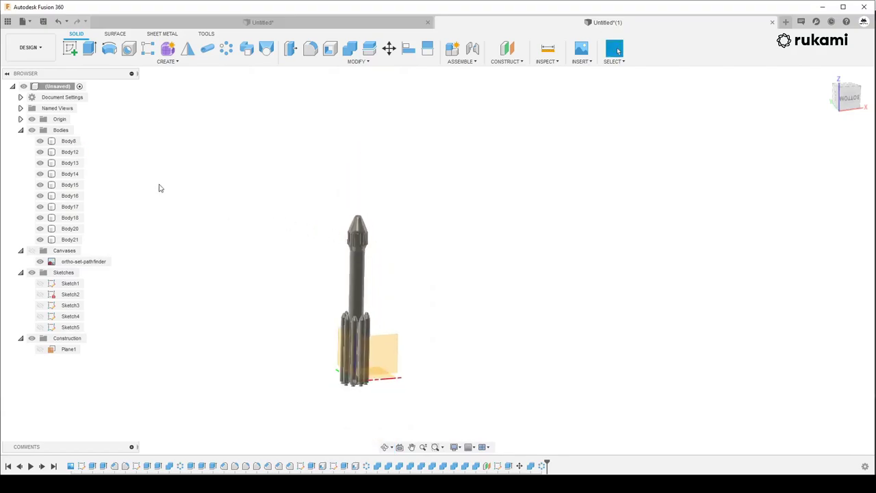
pyautogui.scroll(2, 335, 256)
pyautogui.scroll(2, 339, 254)
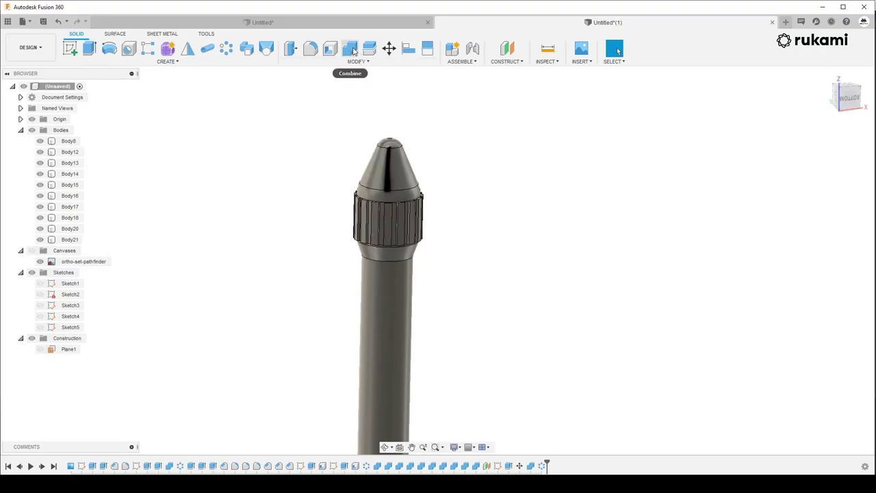
pyautogui.scroll(-2, 384, 246)
pyautogui.scroll(-1, 394, 252)
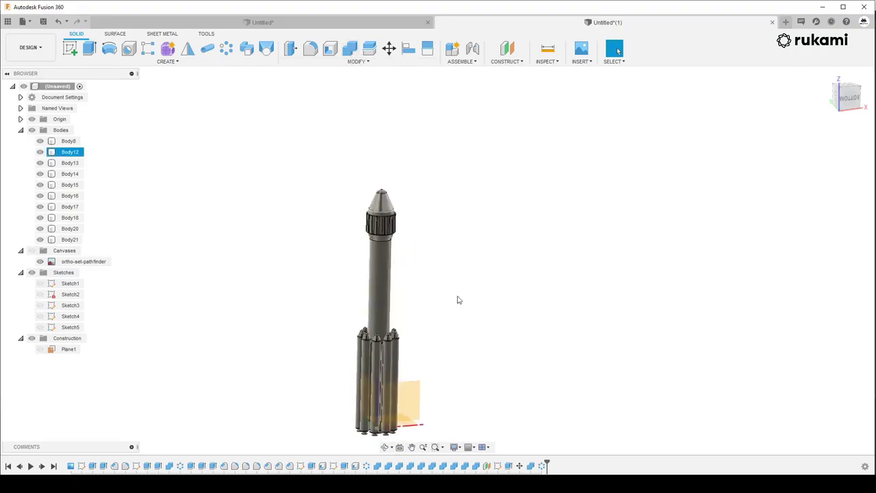
pyautogui.keyDown('shift'); pyautogui.moveTo(457, 299); pyautogui.dragTo(456, 252, button='middle'); pyautogui.keyUp('shift')
pyautogui.scroll(3, 373, 429)
pyautogui.scroll(3, 373, 429)
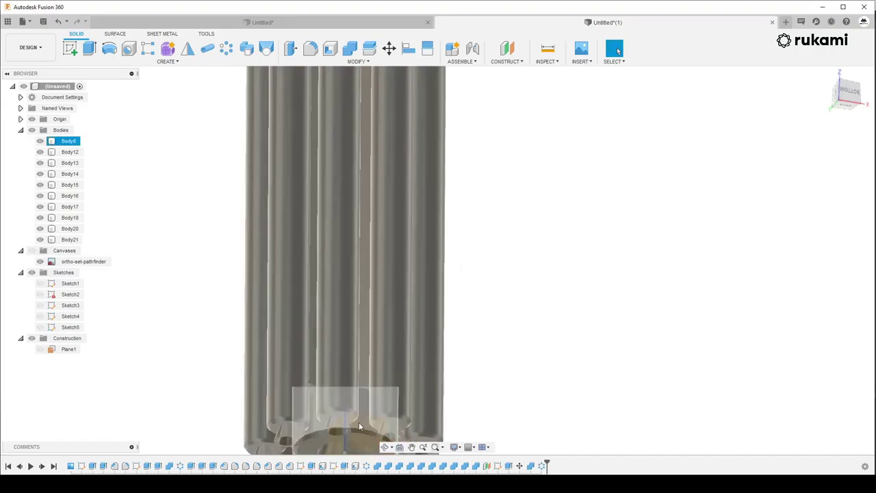
pyautogui.scroll(-2, 360, 319)
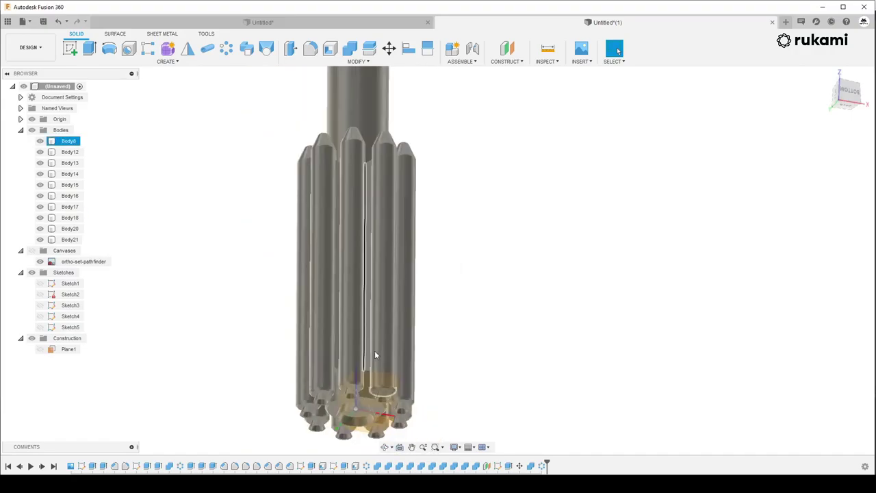
pyautogui.scroll(-1, 374, 351)
pyautogui.keyDown('shift'); pyautogui.moveTo(387, 234); pyautogui.dragTo(378, 270, button='middle'); pyautogui.keyUp('shift')
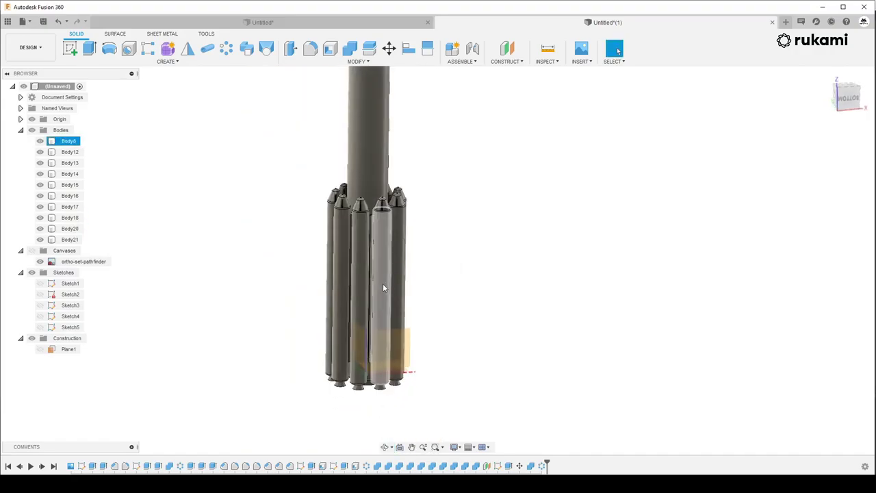
pyautogui.scroll(-2, 370, 260)
pyautogui.keyDown('shift'); pyautogui.moveTo(364, 234); pyautogui.dragTo(377, 156, button='middle'); pyautogui.keyUp('shift')
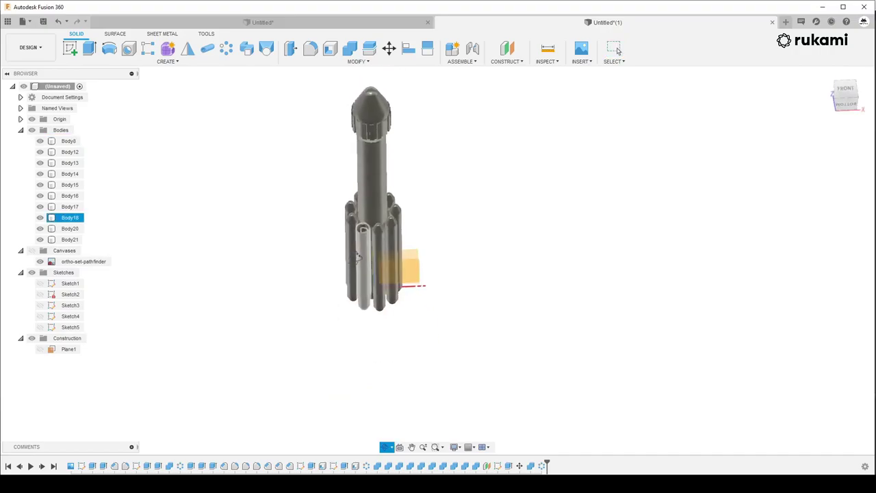
pyautogui.scroll(3, 376, 156)
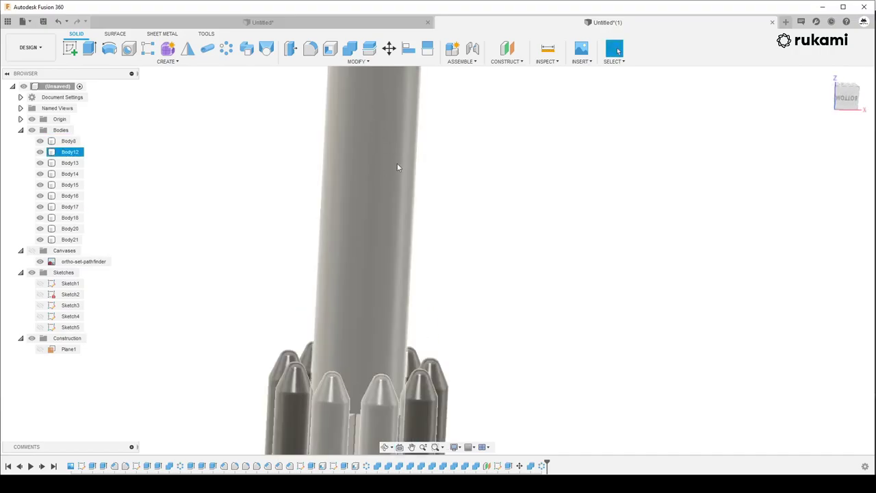
pyautogui.scroll(-2, 382, 185)
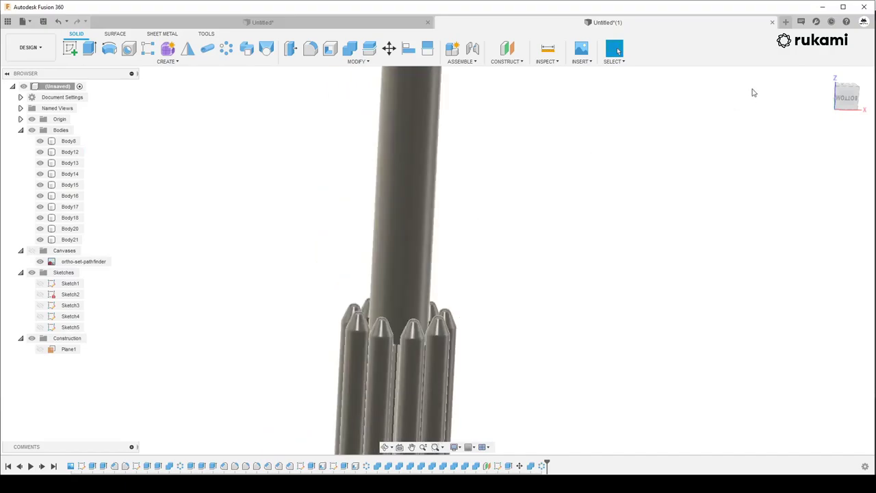
pyautogui.keyDown('shift'); pyautogui.moveTo(751, 88); pyautogui.dragTo(204, 296, button='middle'); pyautogui.keyUp('shift')
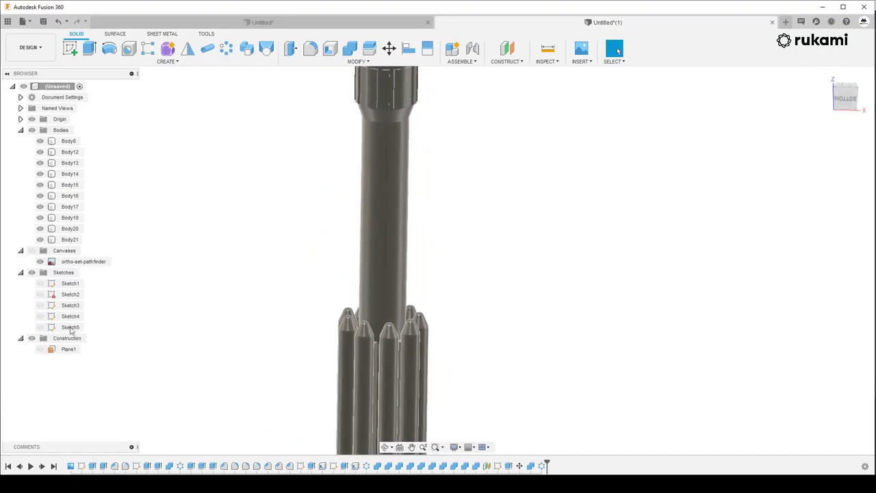
# Make construction plane Plane1 visible, select it and begin a new sketch
pyautogui.click(39, 349)
pyautogui.scroll(-3, 236, 307)
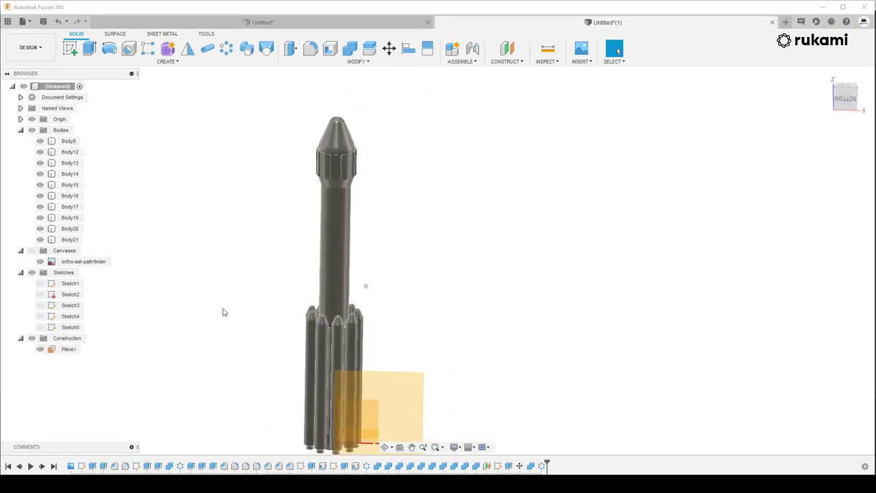
pyautogui.click(40, 349)
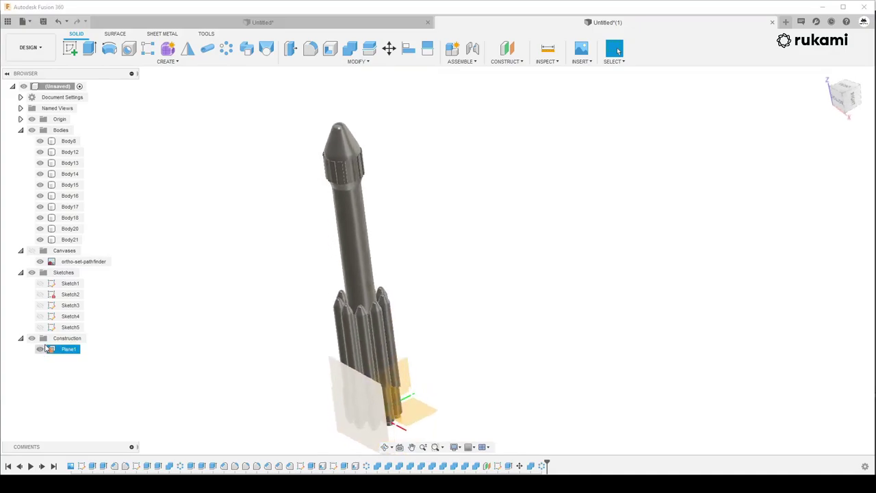
pyautogui.click(71, 49)
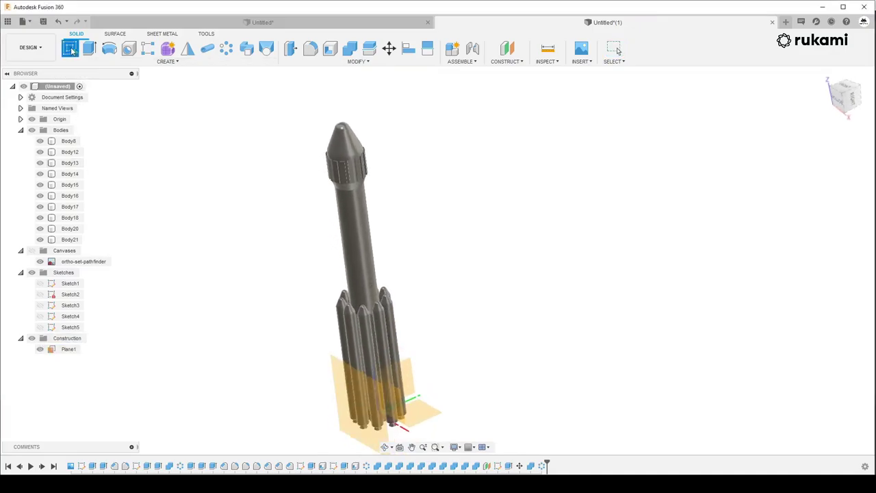
# Place the sketch on Plane1 and project the central tube's face into it
pyautogui.click(345, 414)
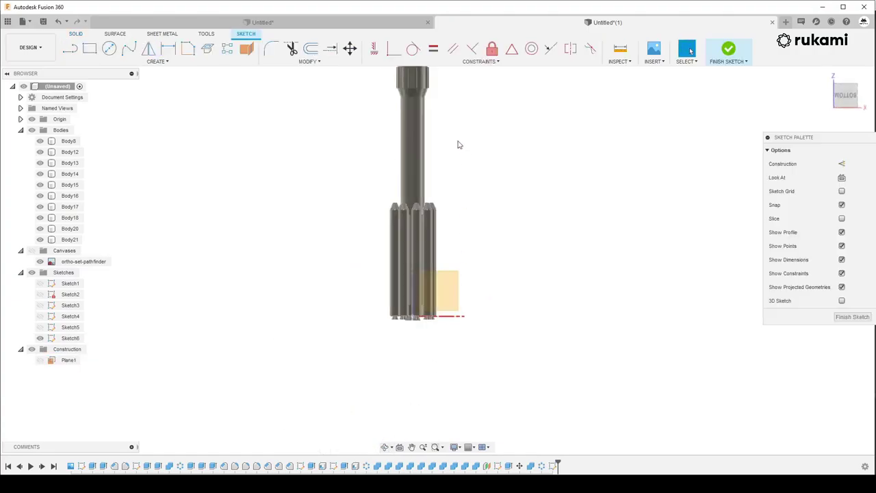
pyautogui.scroll(-2, 458, 144)
pyautogui.scroll(4, 431, 118)
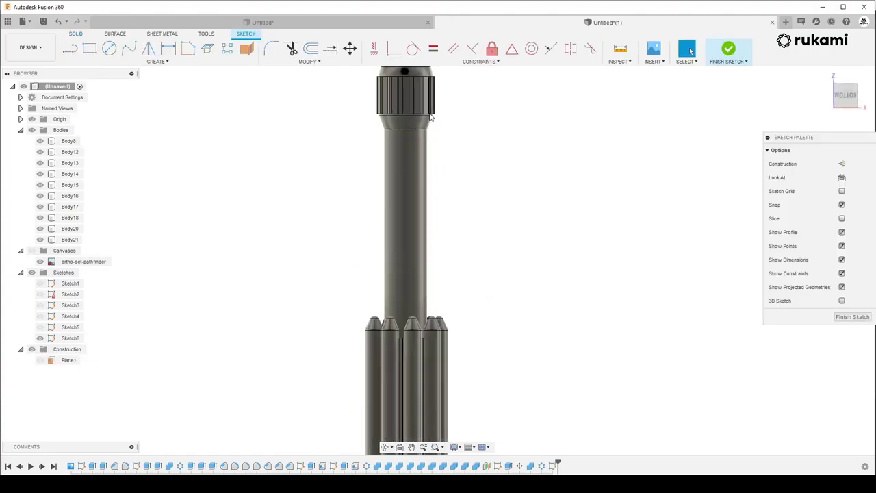
pyautogui.press('p')
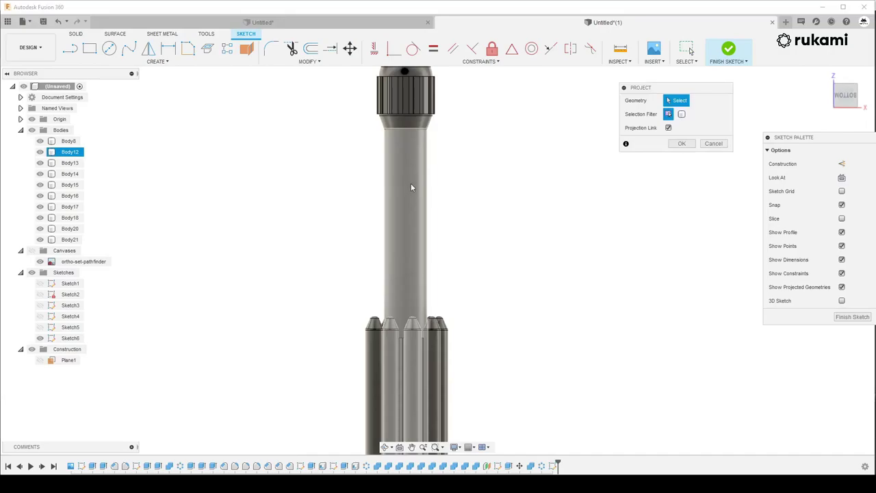
pyautogui.click(403, 184)
pyautogui.click(681, 145)
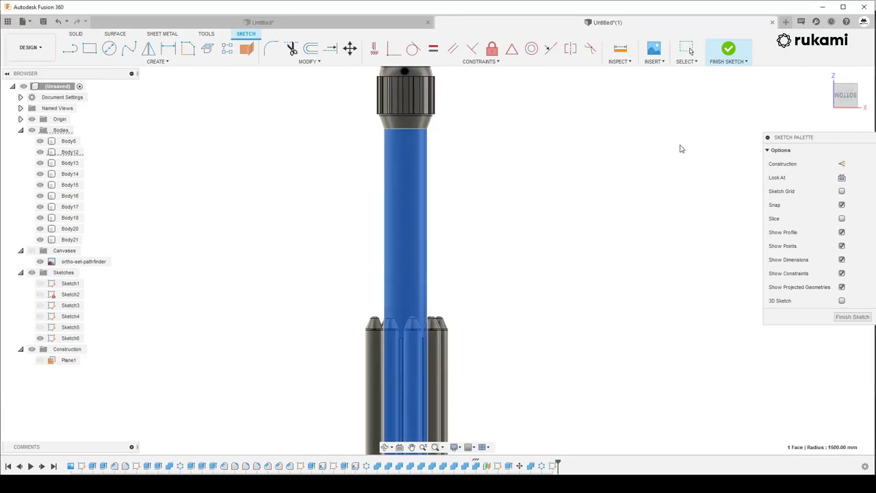
pyautogui.press('Escape')
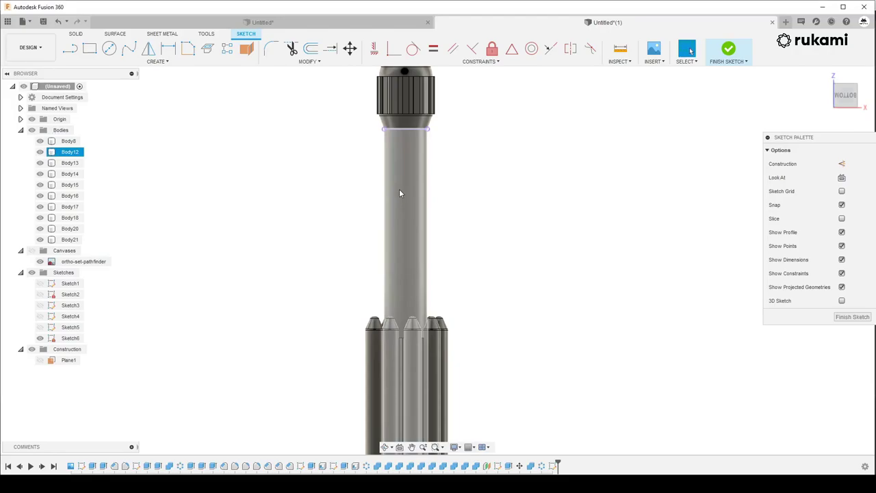
# Draw a vertical line down the core stage just below the upper band
pyautogui.scroll(-5, 394, 184)
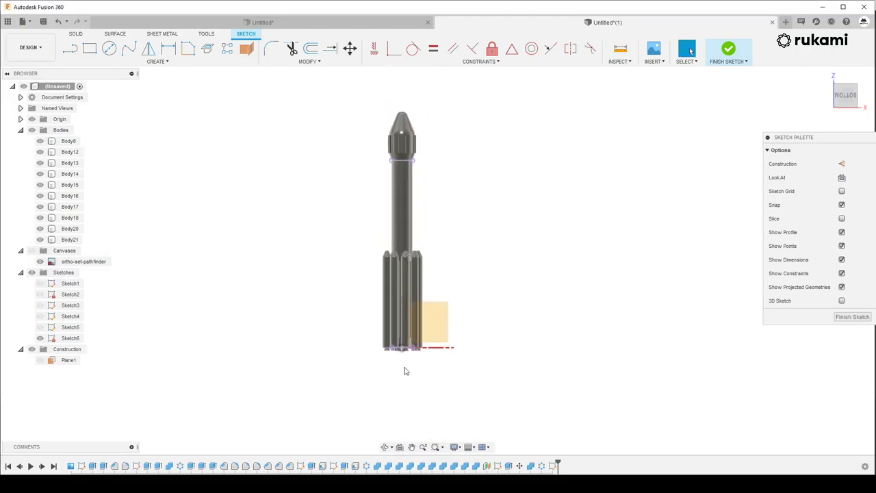
pyautogui.scroll(2, 395, 162)
pyautogui.scroll(2, 395, 161)
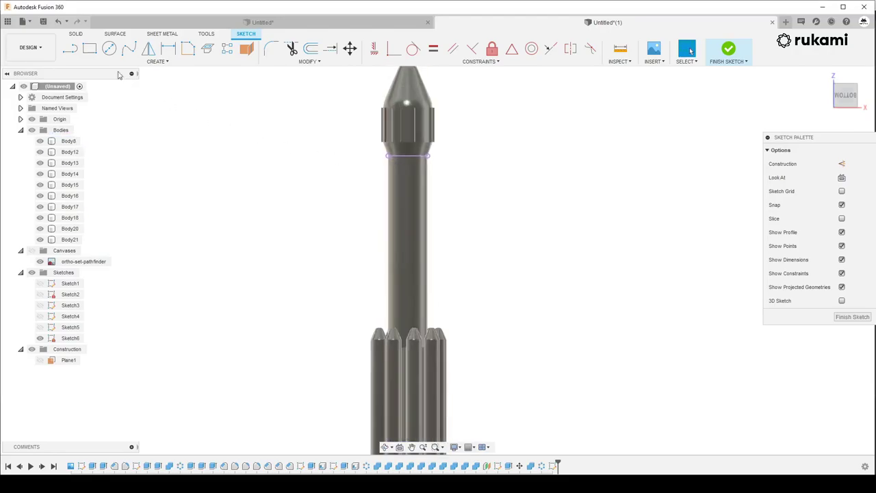
pyautogui.click(71, 52)
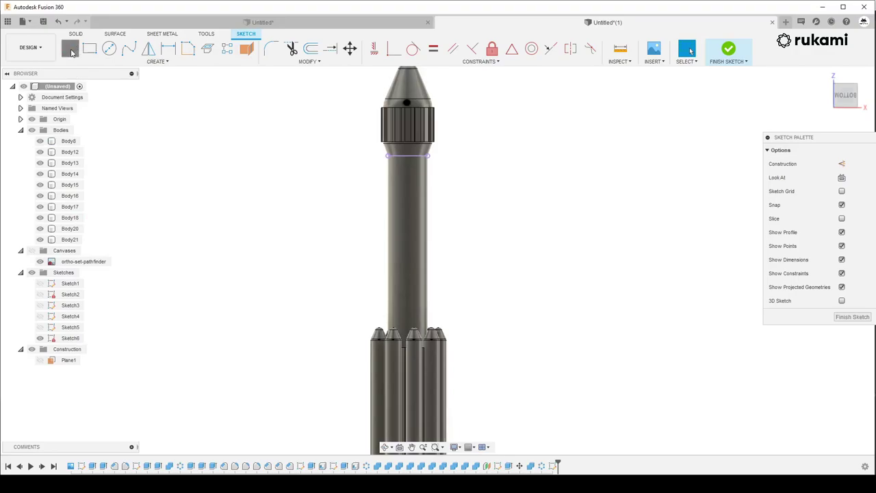
pyautogui.click(408, 157)
pyautogui.click(408, 311)
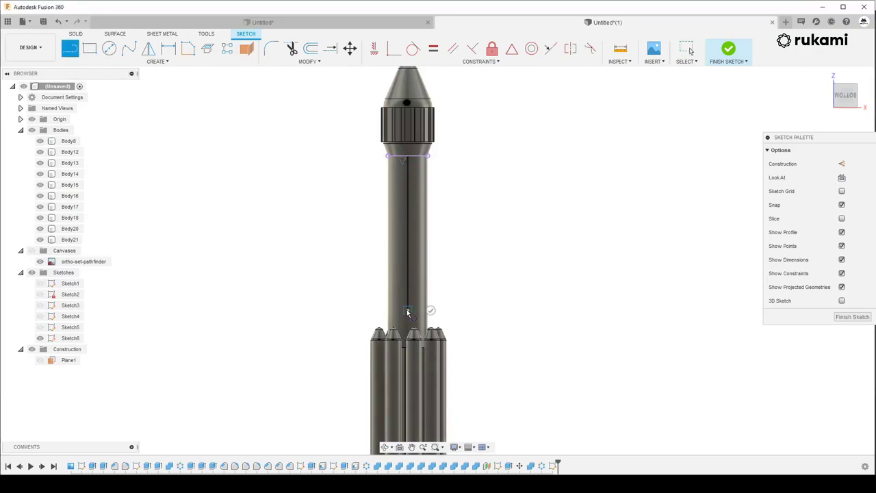
pyautogui.press('Escape')
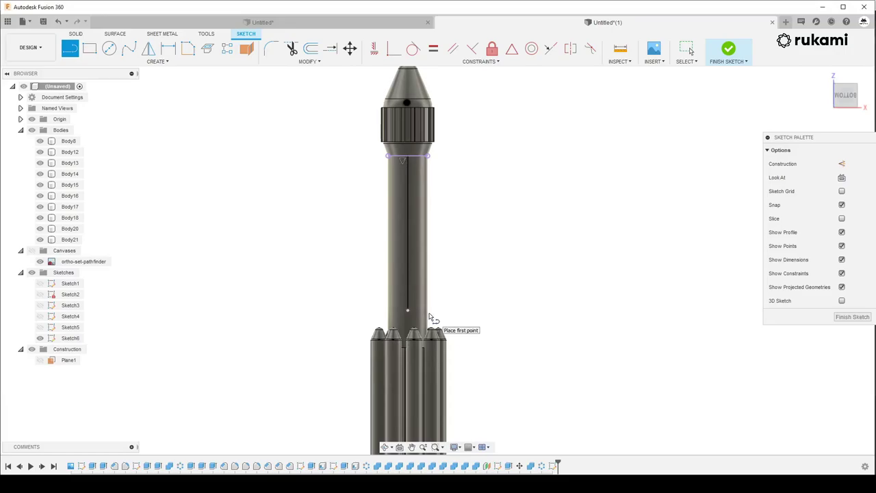
# Draw a tall narrow 2-point rectangle right of the centre line
pyautogui.click(91, 49)
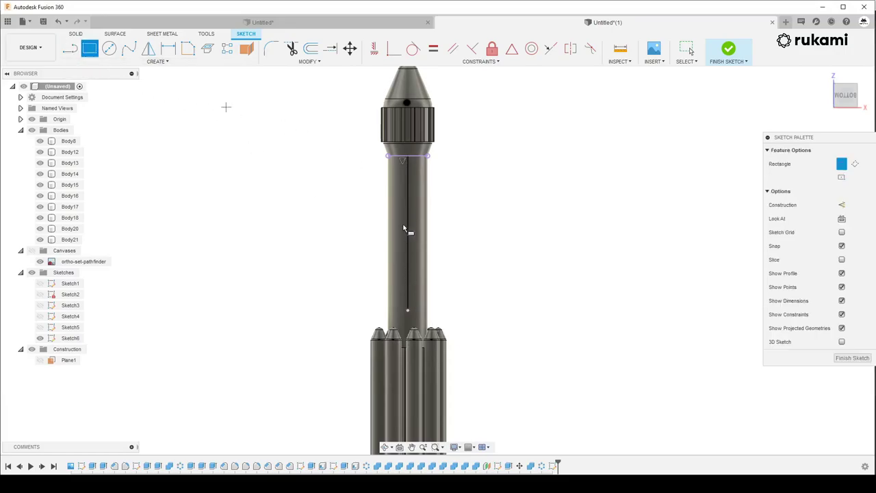
pyautogui.scroll(3, 413, 236)
pyautogui.scroll(5, 411, 231)
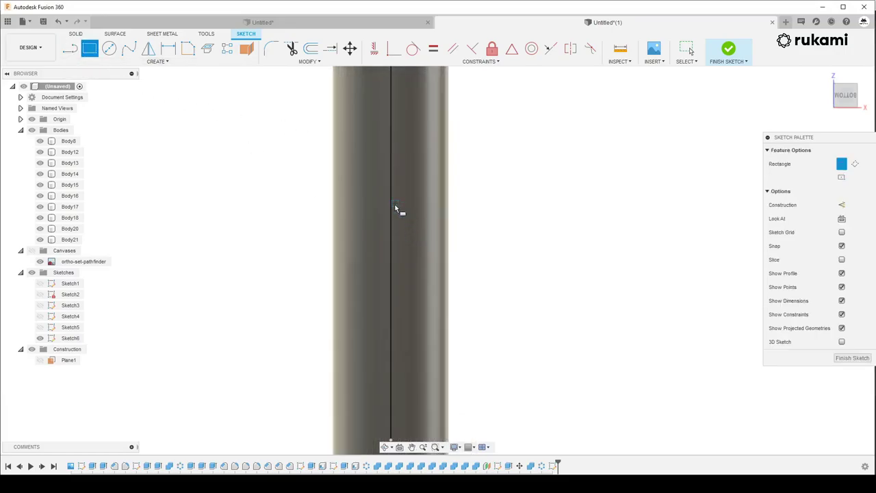
pyautogui.click(412, 285)
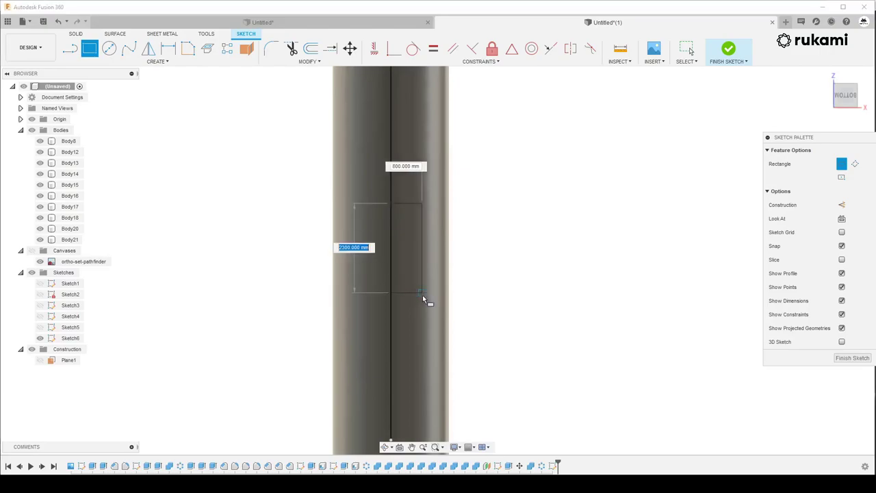
pyautogui.click(417, 288)
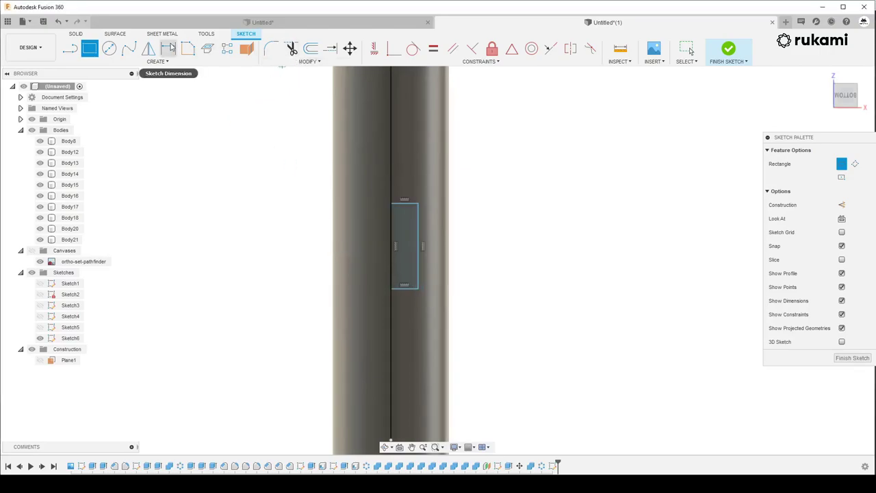
# Mirror the rectangle's edges across the centre line
pyautogui.click(149, 49)
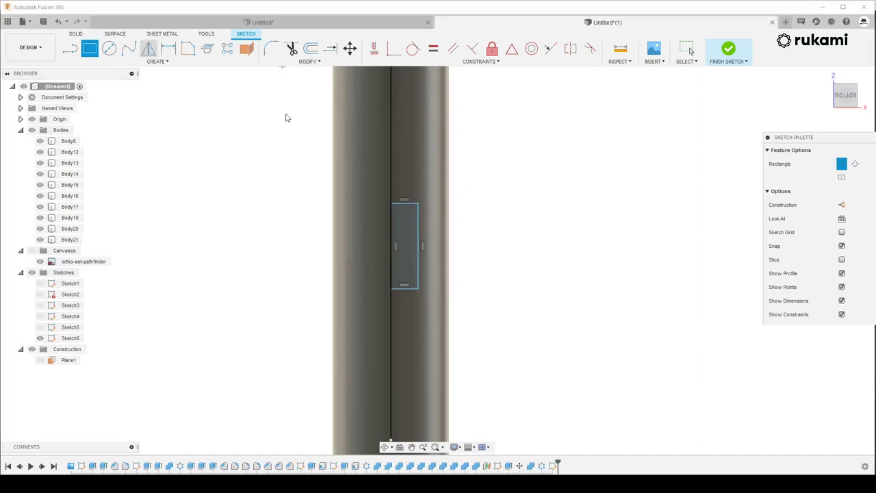
pyautogui.click(409, 204)
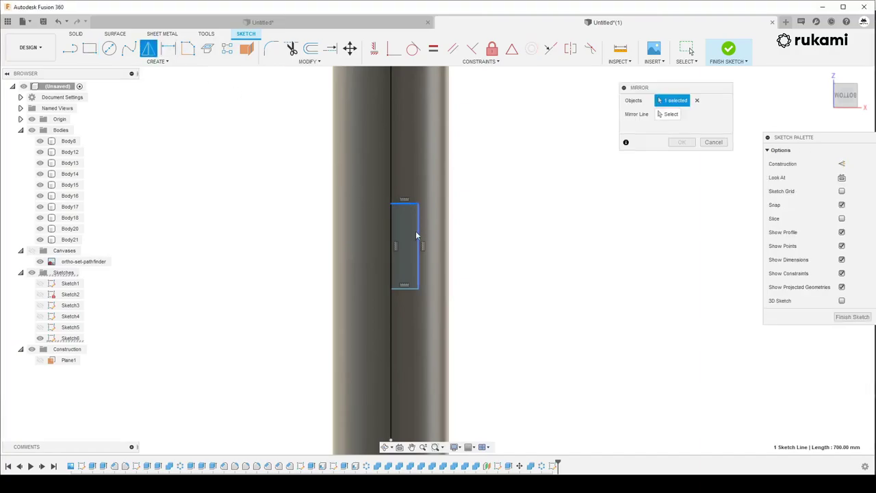
pyautogui.click(418, 236)
pyautogui.click(404, 288)
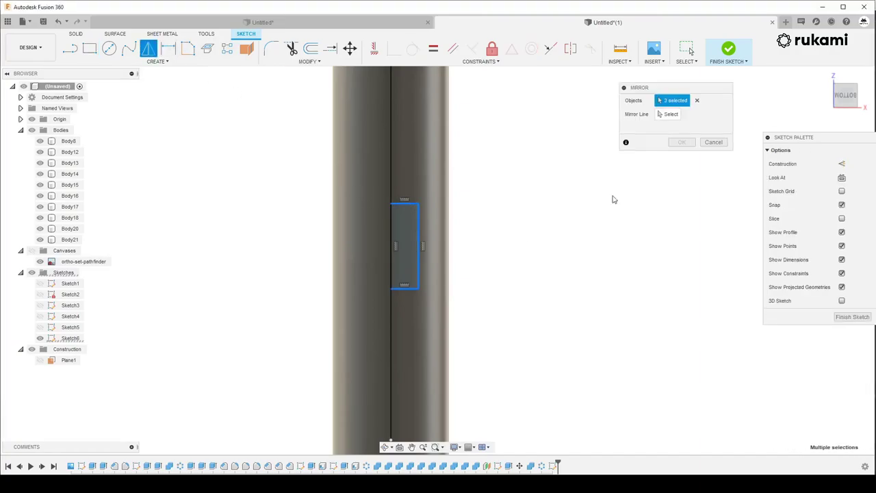
pyautogui.click(390, 232)
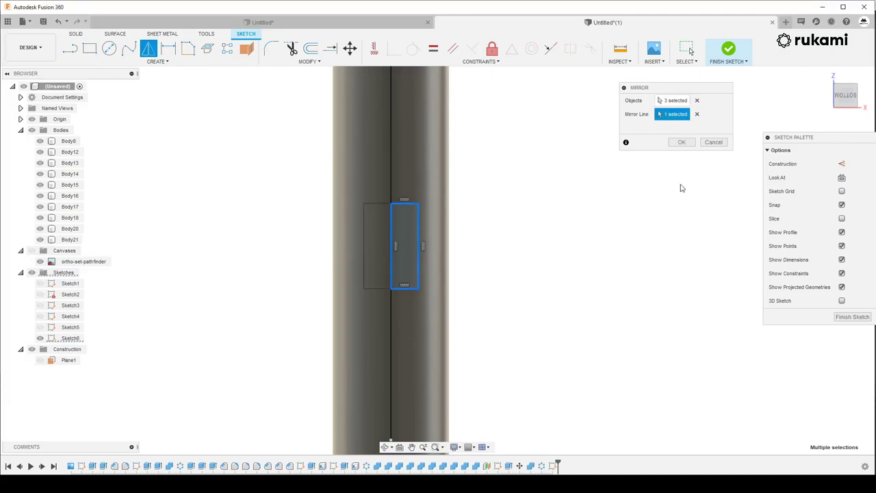
pyautogui.click(682, 141)
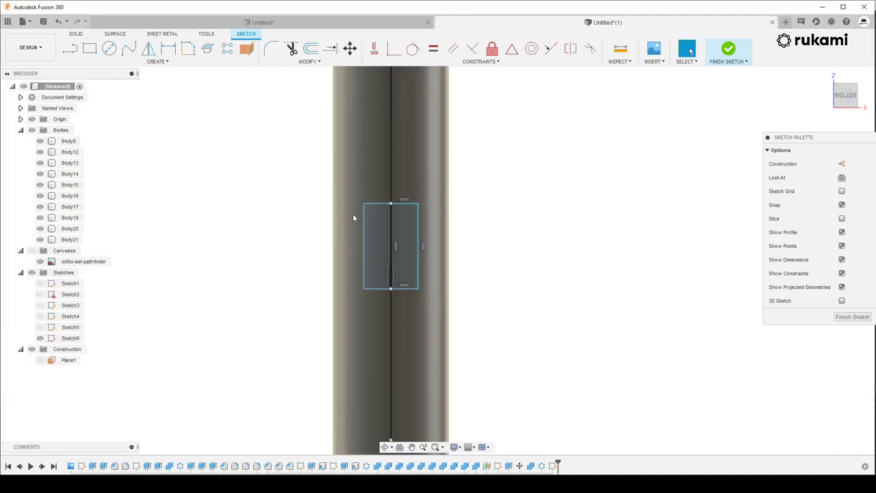
# Fillet the slot outline's four corners with a 500 mm radius
pyautogui.click(309, 61)
pyautogui.click(295, 72)
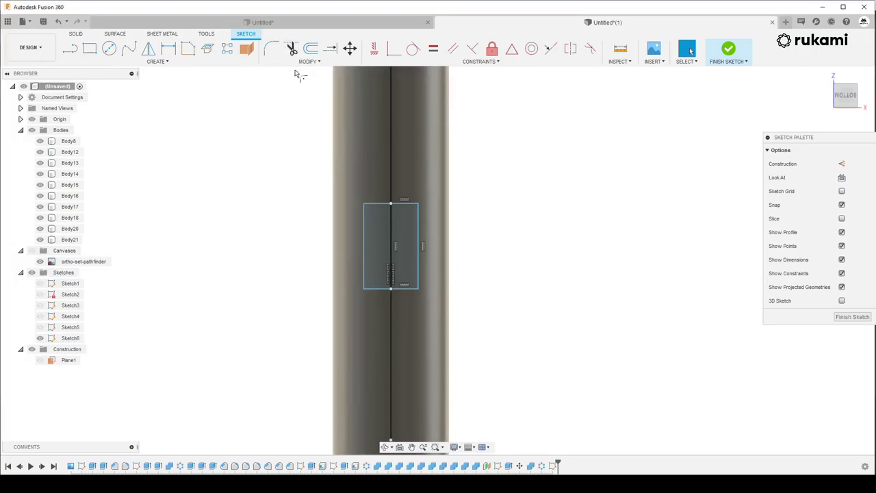
pyautogui.click(364, 204)
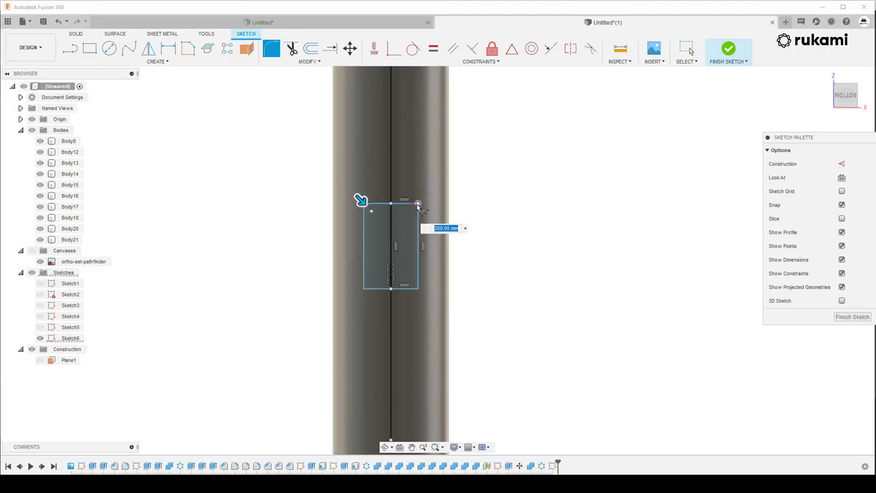
pyautogui.click(417, 204)
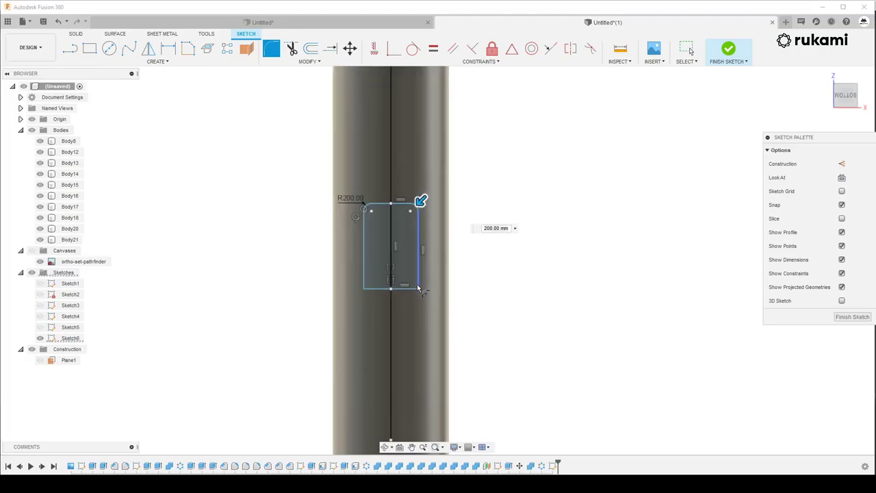
pyautogui.click(417, 288)
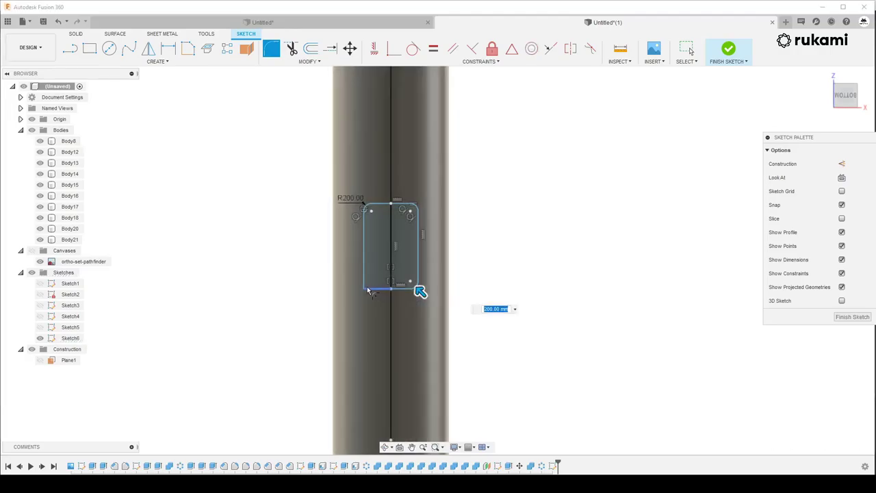
pyautogui.click(363, 288)
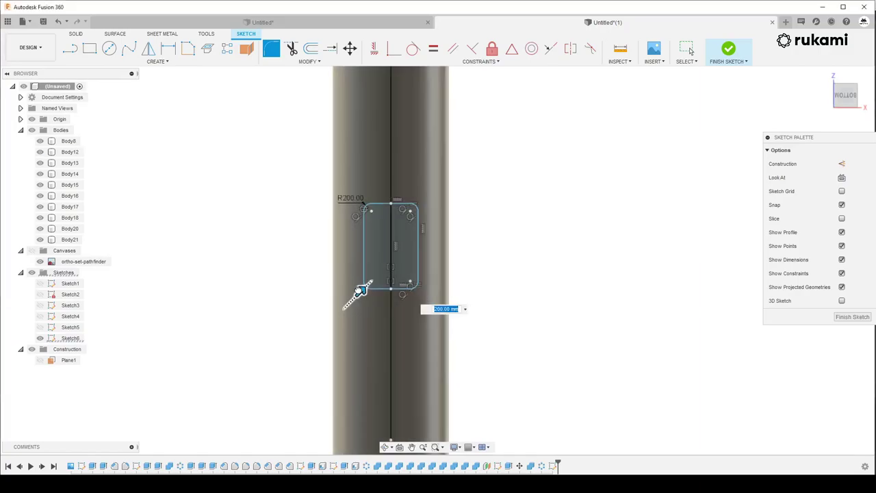
pyautogui.write('300')
pyautogui.moveTo(361, 289); pyautogui.dragTo(363, 287)
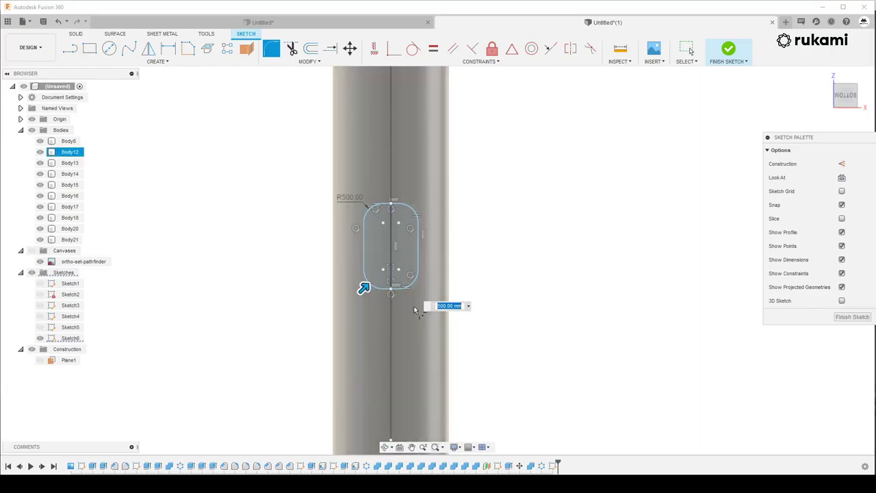
pyautogui.press('Escape')
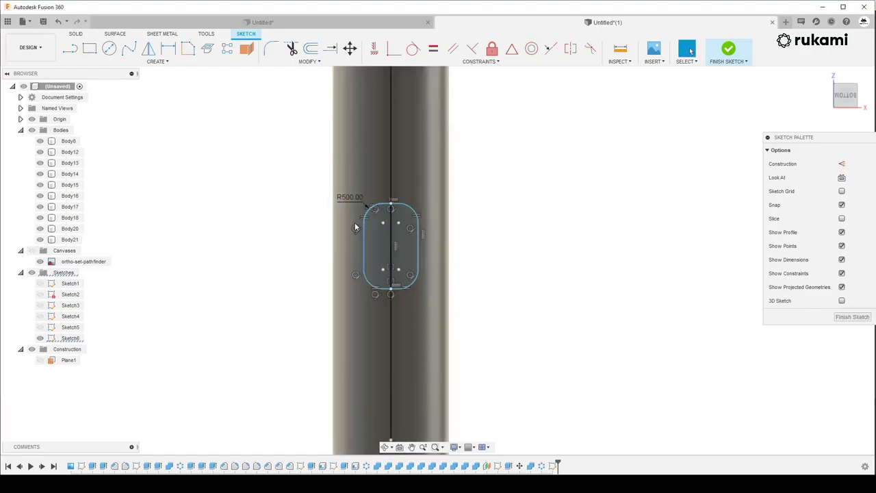
# Start an Offset and select all ten curves of the rounded slot outline
pyautogui.click(311, 52)
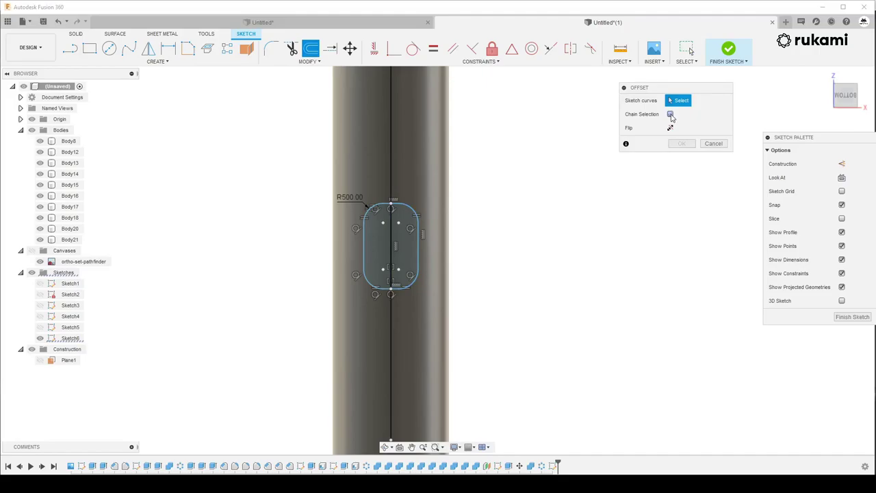
pyautogui.scroll(2, 408, 193)
pyautogui.click(403, 210)
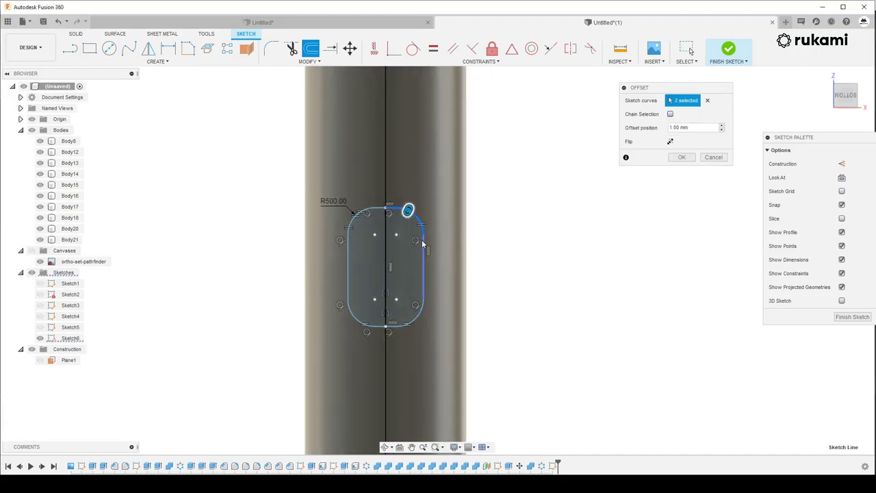
pyautogui.click(423, 244)
pyautogui.click(417, 316)
pyautogui.click(386, 328)
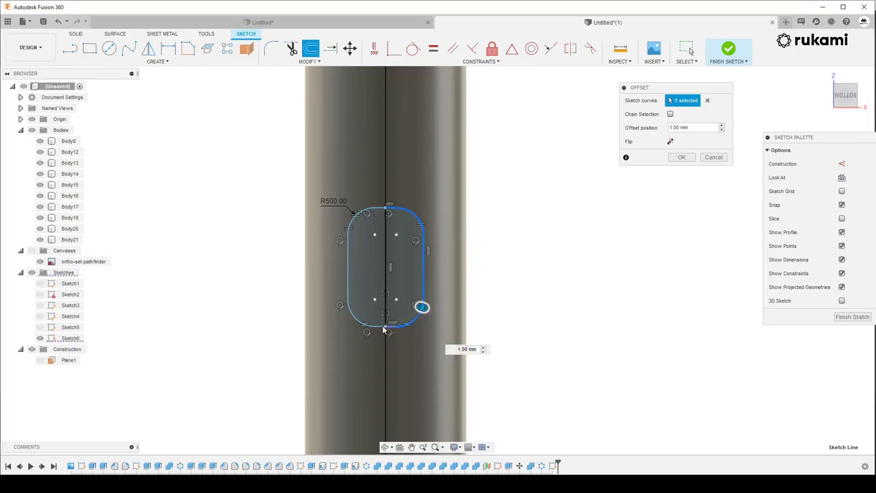
pyautogui.click(356, 318)
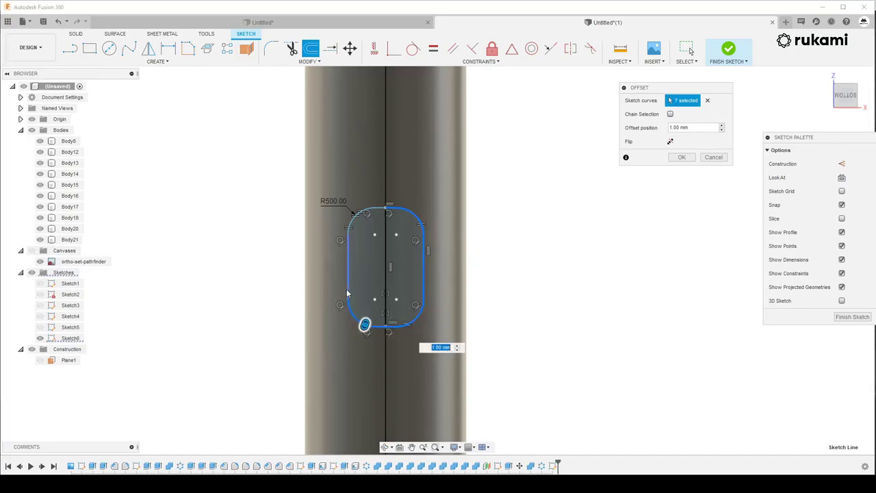
pyautogui.click(348, 293)
pyautogui.click(348, 253)
pyautogui.click(351, 219)
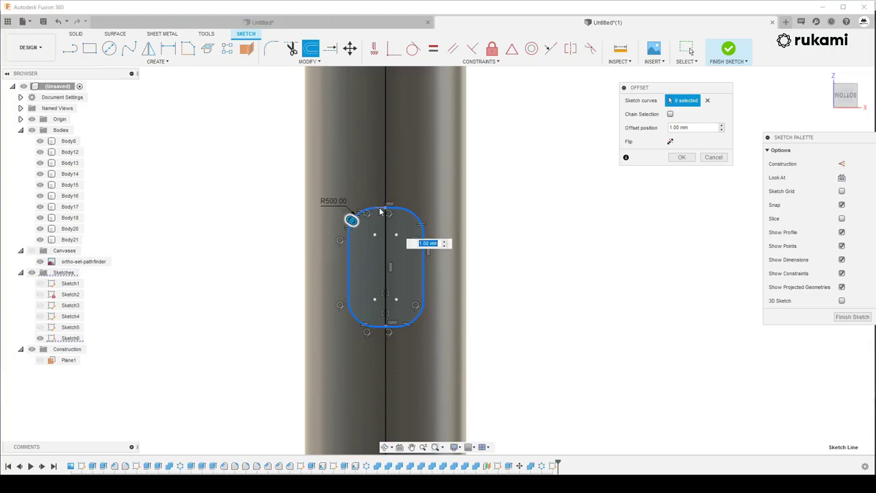
pyautogui.click(383, 216)
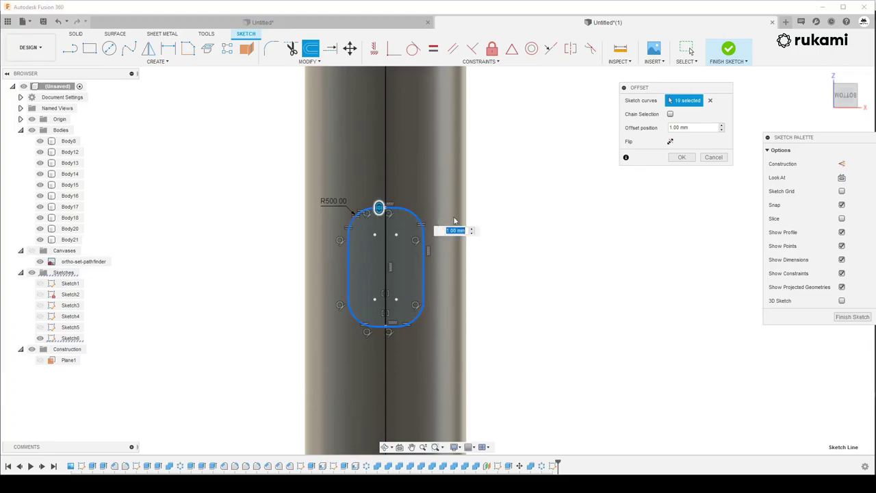
# Set the offset distance to -200 mm and confirm the offset copy
pyautogui.moveTo(379, 206); pyautogui.dragTo(379, 198)
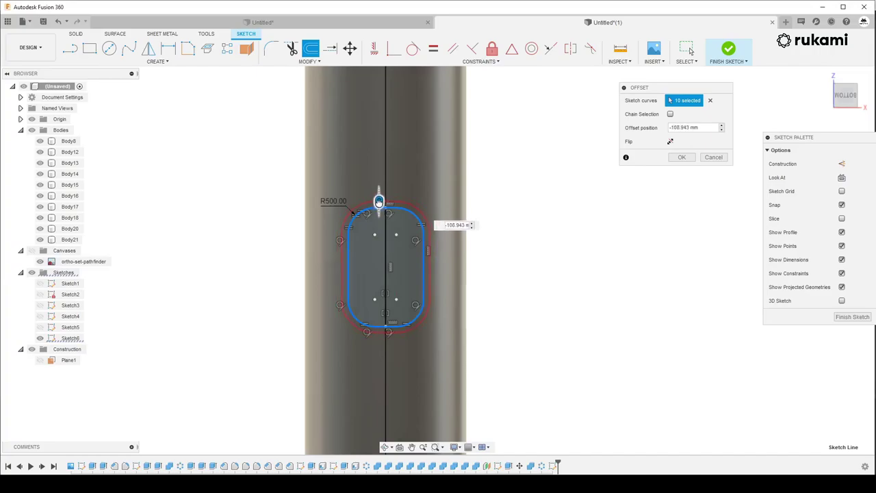
pyautogui.moveTo(378, 197); pyautogui.dragTo(378, 195)
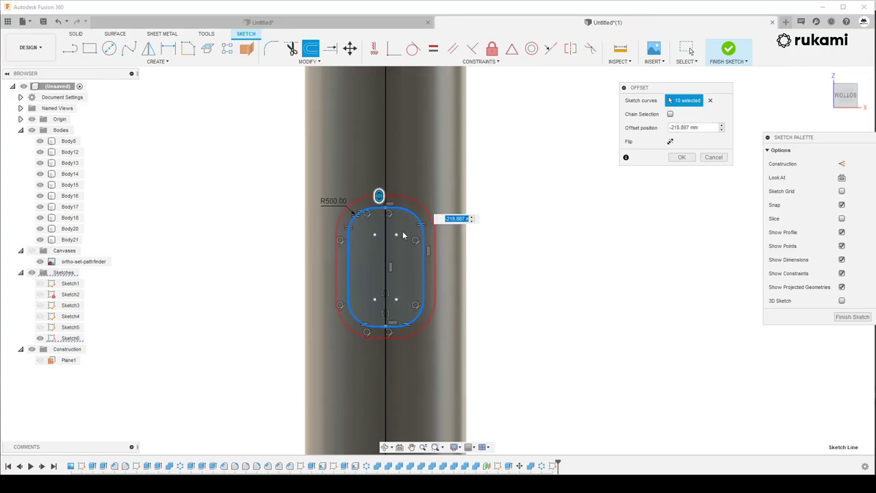
pyautogui.moveTo(698, 127); pyautogui.dragTo(663, 127)
pyautogui.write('-200')
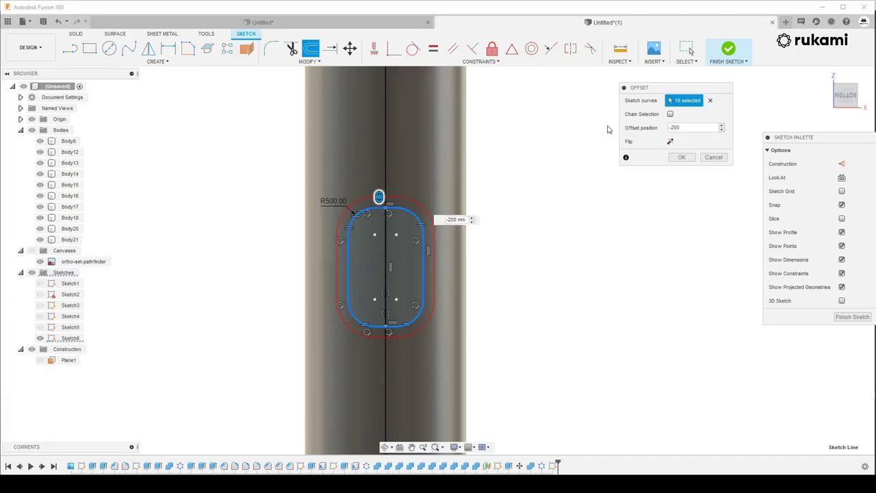
pyautogui.click(685, 158)
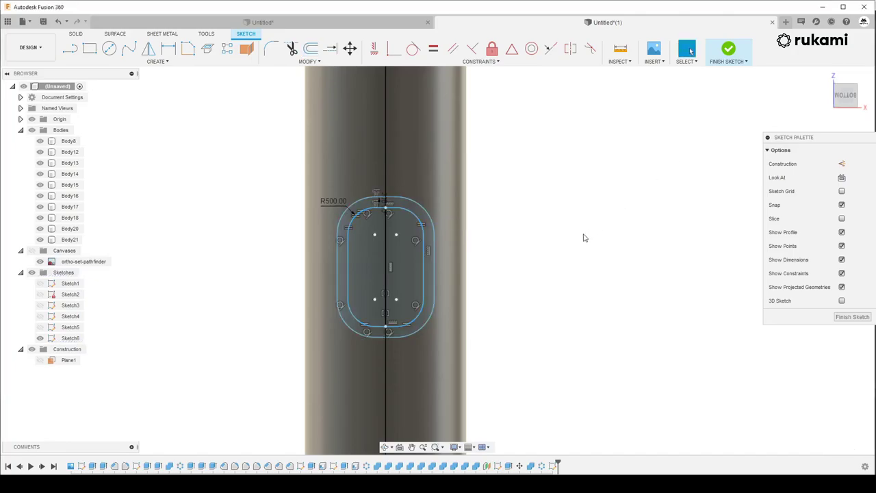
pyautogui.scroll(-3, 584, 237)
# Finish the slot sketch and orbit the view so the main cylinder stands upright
pyautogui.click(473, 235)
pyautogui.keyDown('shift'); pyautogui.moveTo(472, 235); pyautogui.dragTo(367, 220, button='middle'); pyautogui.keyUp('shift')
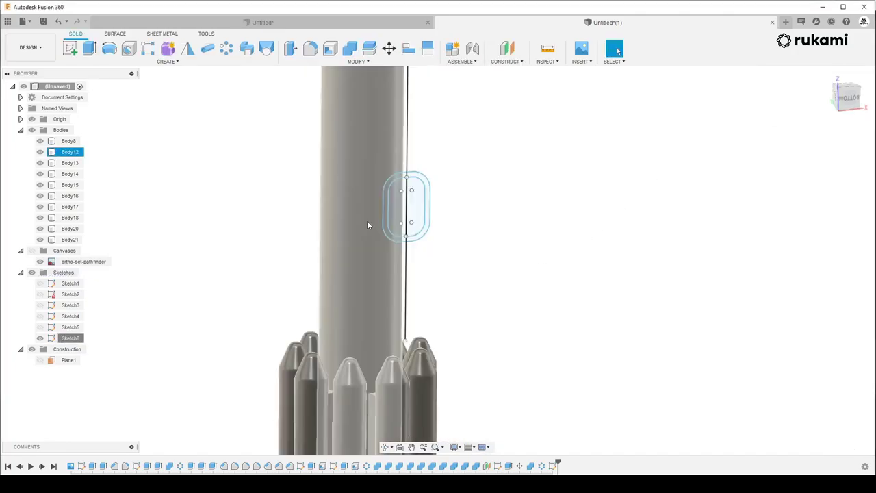
pyautogui.click(520, 248)
pyautogui.moveTo(395, 196)
pyautogui.keyDown('shift'); pyautogui.mouseDown(button='middle')
pyautogui.moveTo(450, 212)
pyautogui.moveTo(444, 244)
pyautogui.moveTo(328, 203)
pyautogui.mouseUp(button='middle'); pyautogui.keyUp('shift')
pyautogui.click(296, 162)
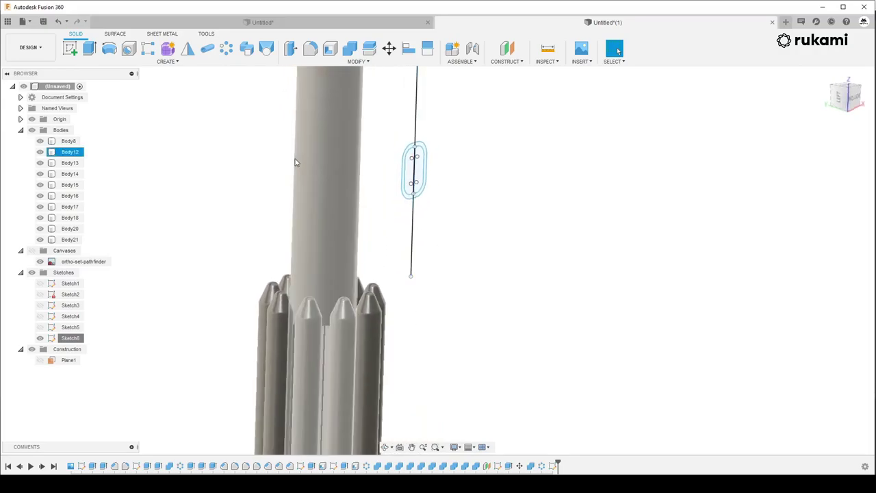
pyautogui.click(264, 144)
# Start an Emboss using both slot profiles on the main cylinder's face
pyautogui.click(169, 65)
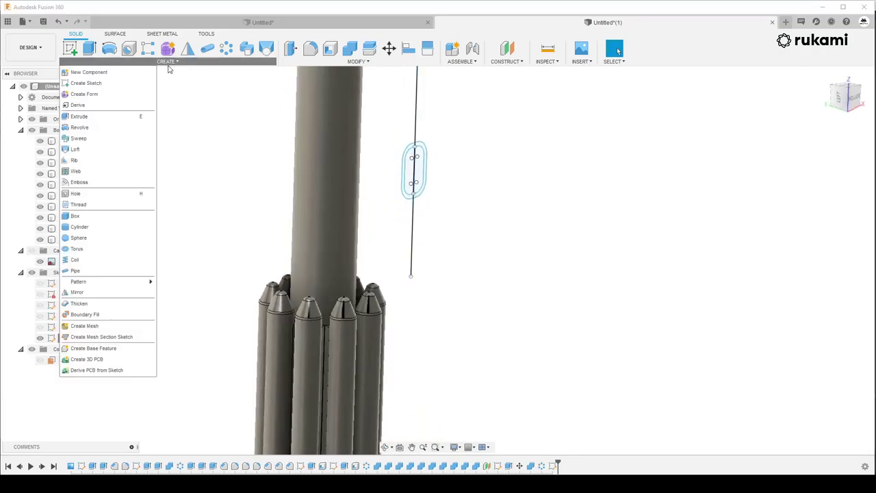
pyautogui.click(79, 182)
pyautogui.scroll(2, 437, 149)
pyautogui.scroll(2, 435, 151)
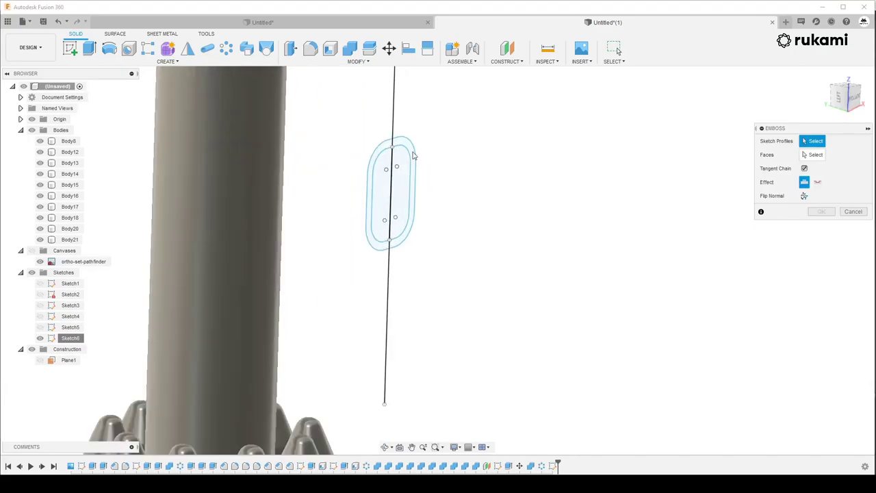
pyautogui.click(411, 152)
pyautogui.click(388, 150)
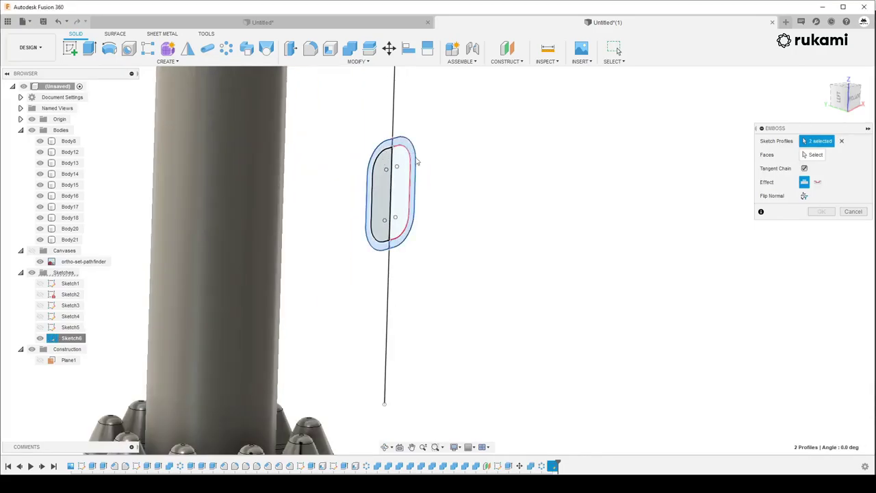
pyautogui.click(813, 155)
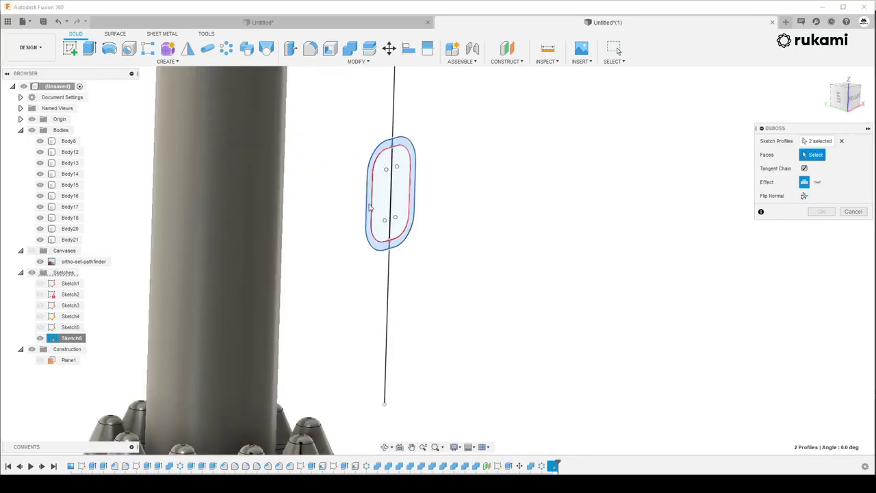
pyautogui.click(263, 194)
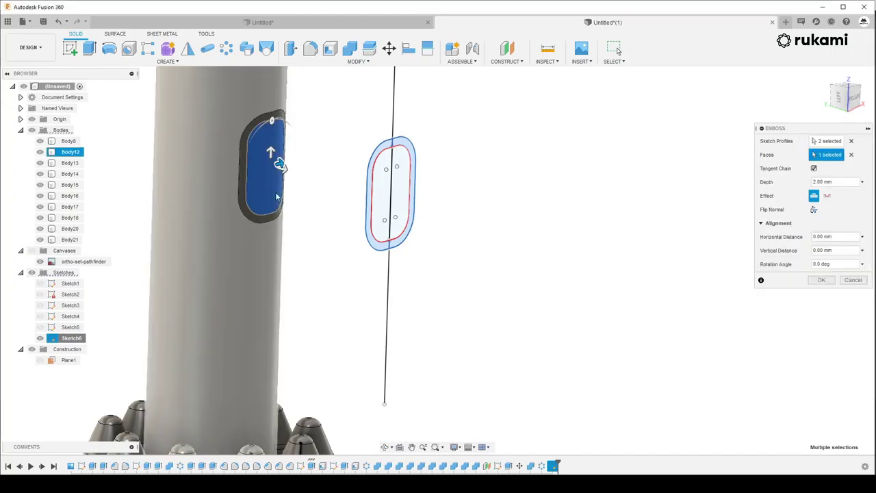
# Set the emboss to Deboss at -100 mm depth and confirm it
pyautogui.moveTo(471, 286)
pyautogui.keyDown('shift'); pyautogui.mouseDown(button='middle')
pyautogui.moveTo(255, 277)
pyautogui.moveTo(321, 214)
pyautogui.moveTo(348, 223)
pyautogui.mouseUp(button='middle'); pyautogui.keyUp('shift')
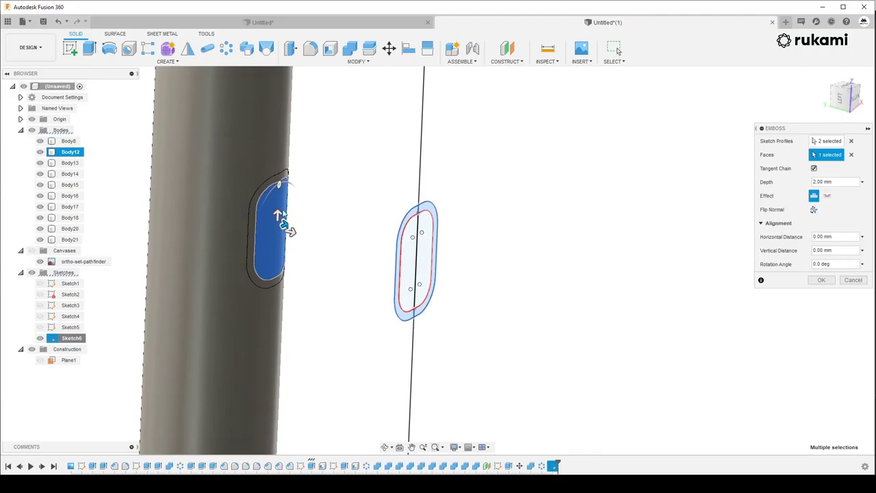
pyautogui.moveTo(325, 227)
pyautogui.keyDown('shift'); pyautogui.mouseDown(button='middle')
pyautogui.moveTo(320, 257)
pyautogui.moveTo(291, 225)
pyautogui.mouseUp(button='middle'); pyautogui.keyUp('shift')
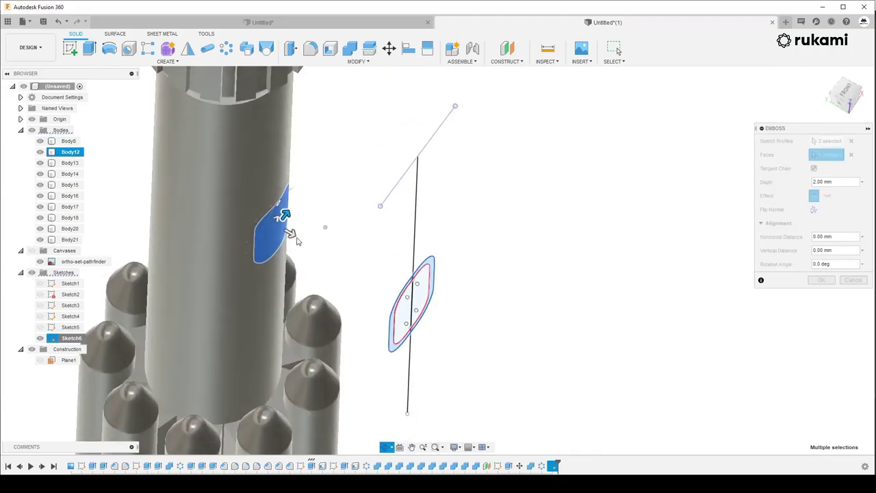
pyautogui.moveTo(291, 226)
pyautogui.mouseDown()
pyautogui.moveTo(301, 238)
pyautogui.moveTo(289, 226)
pyautogui.mouseUp()
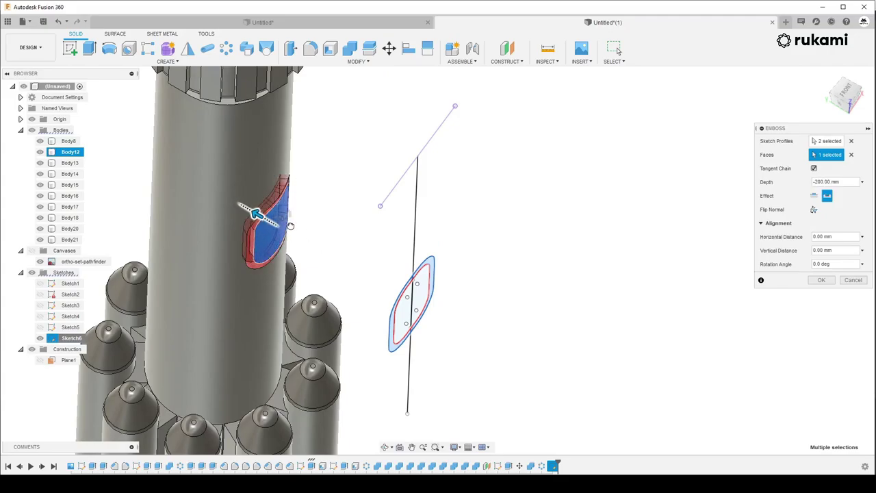
pyautogui.moveTo(292, 226); pyautogui.dragTo(280, 217)
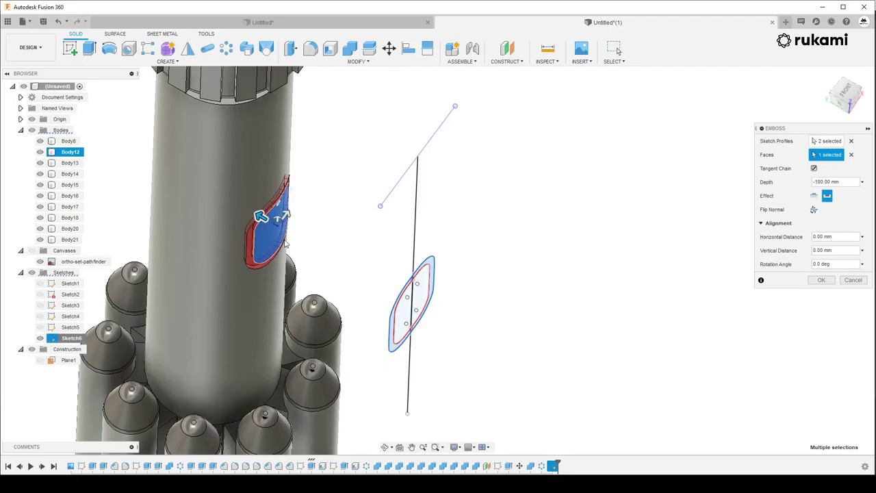
pyautogui.keyDown('shift'); pyautogui.moveTo(255, 257); pyautogui.dragTo(300, 259, button='middle'); pyautogui.keyUp('shift')
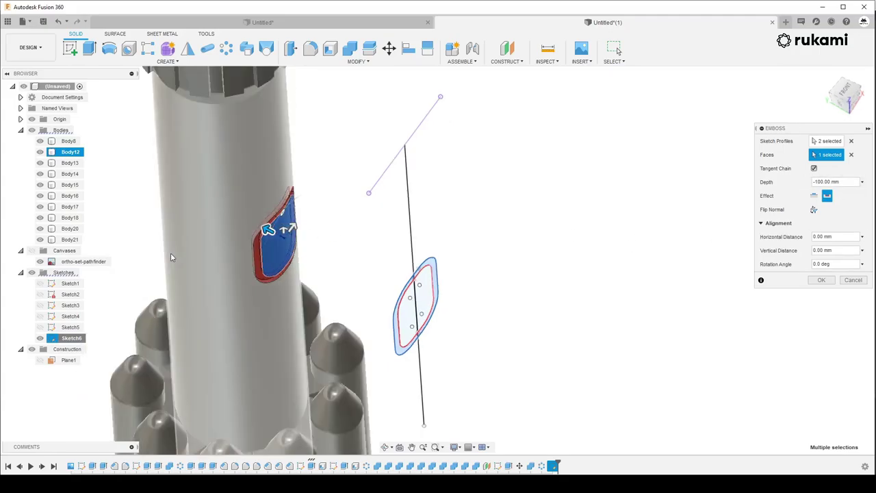
pyautogui.scroll(3, 300, 258)
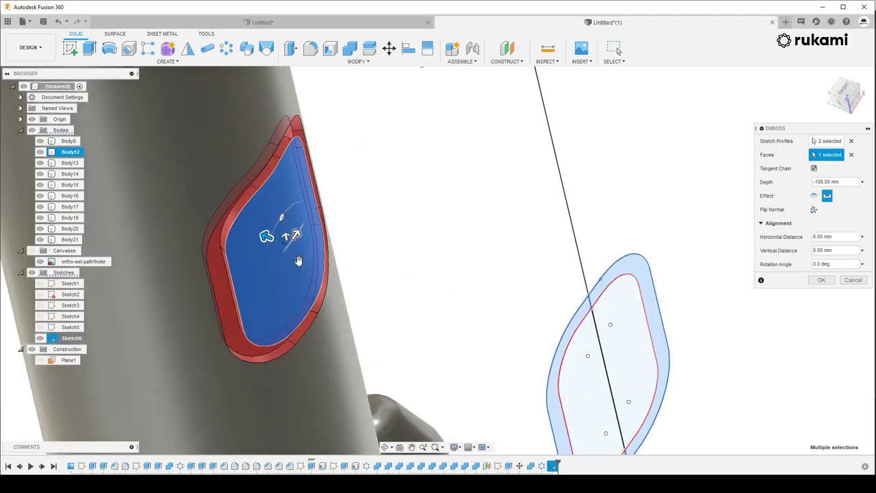
pyautogui.click(821, 279)
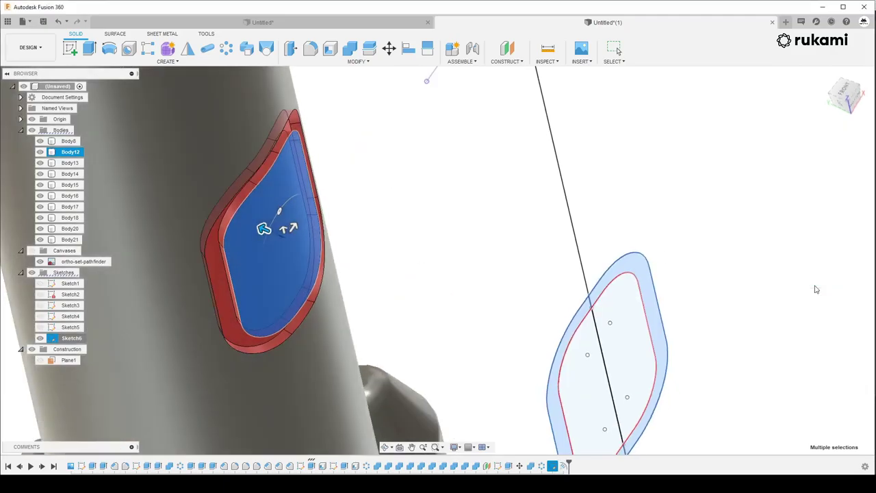
pyautogui.keyDown('shift'); pyautogui.moveTo(815, 287); pyautogui.dragTo(577, 254, button='middle'); pyautogui.keyUp('shift')
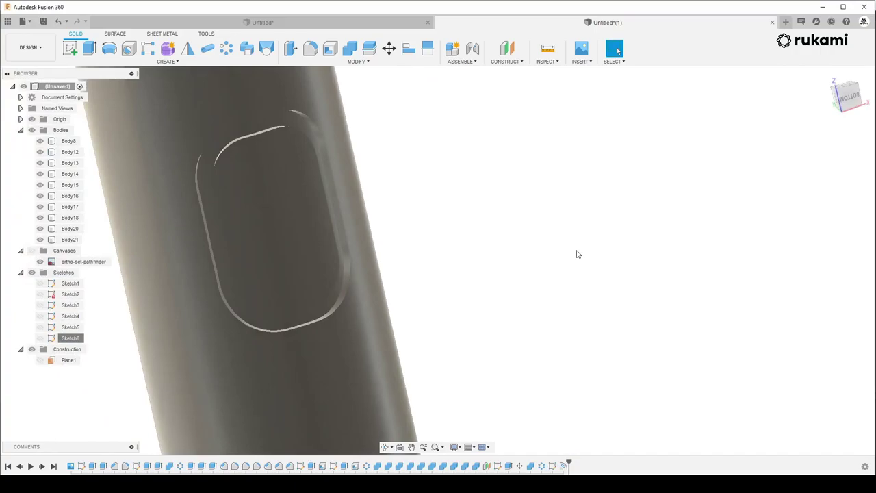
pyautogui.click(231, 141)
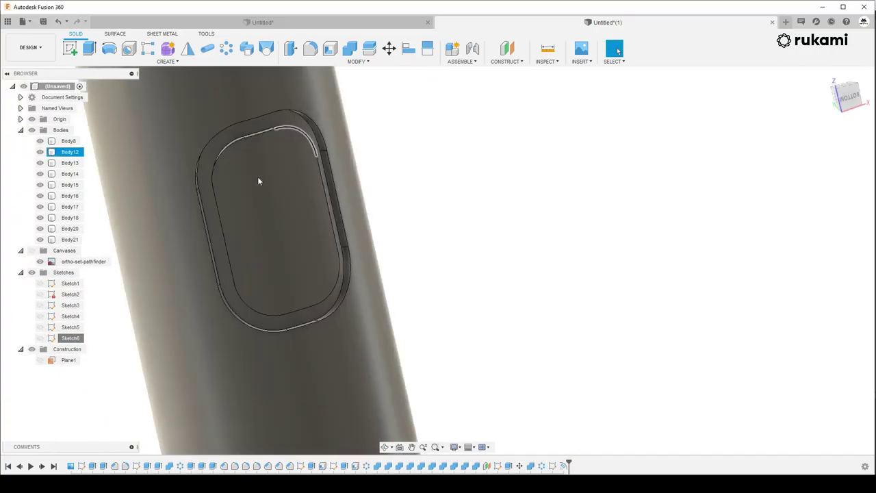
pyautogui.scroll(-3, 379, 176)
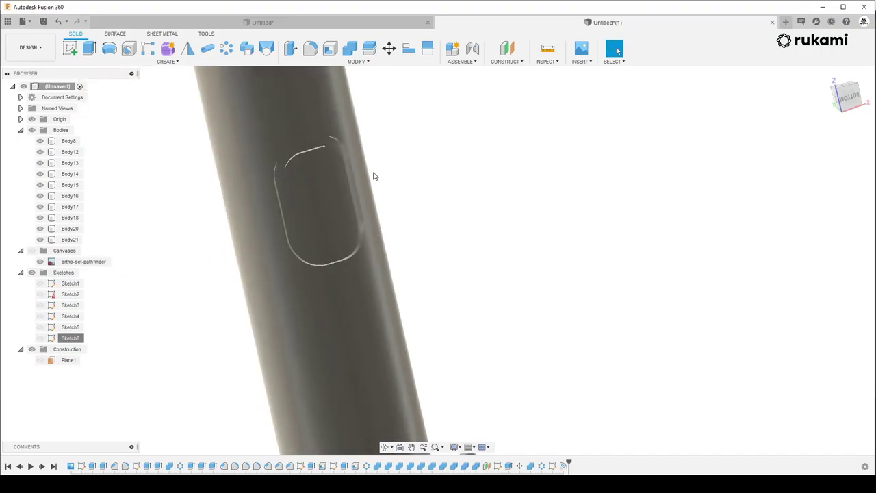
pyautogui.scroll(-3, 366, 189)
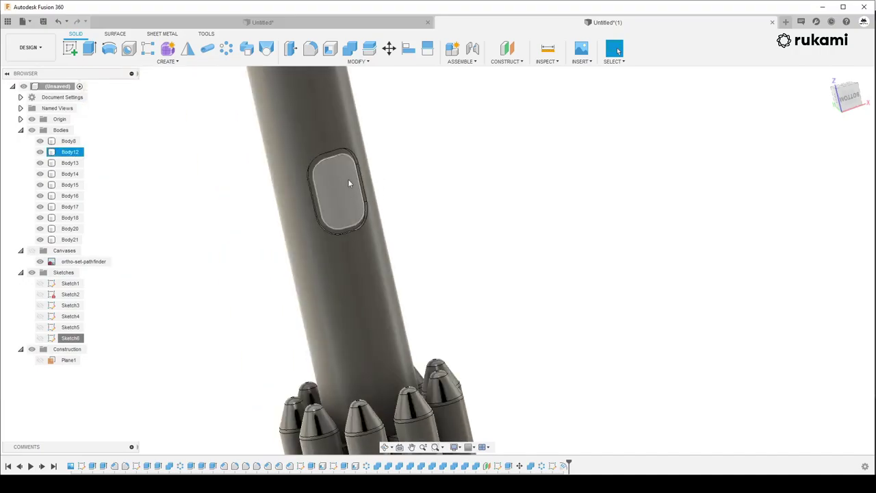
pyautogui.scroll(3, 336, 174)
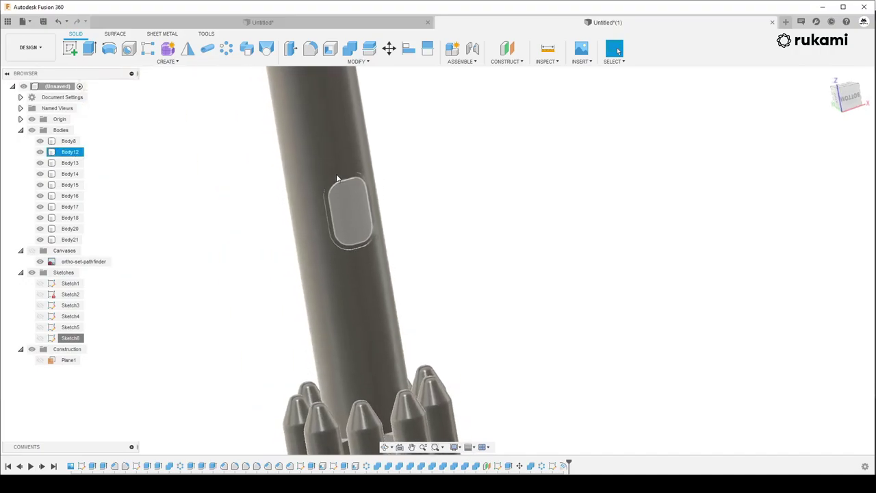
pyautogui.scroll(3, 346, 194)
pyautogui.scroll(1, 350, 194)
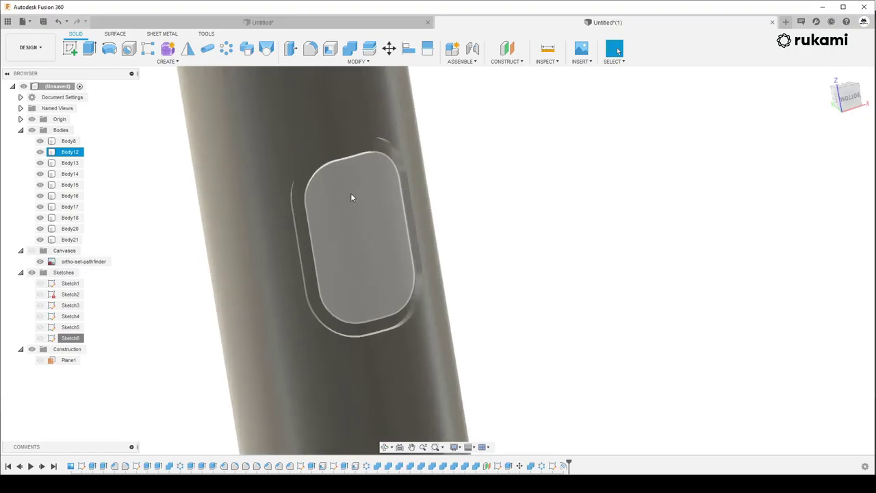
# Fillet the recessed panel's edge loops at 50 mm
pyautogui.press('f')
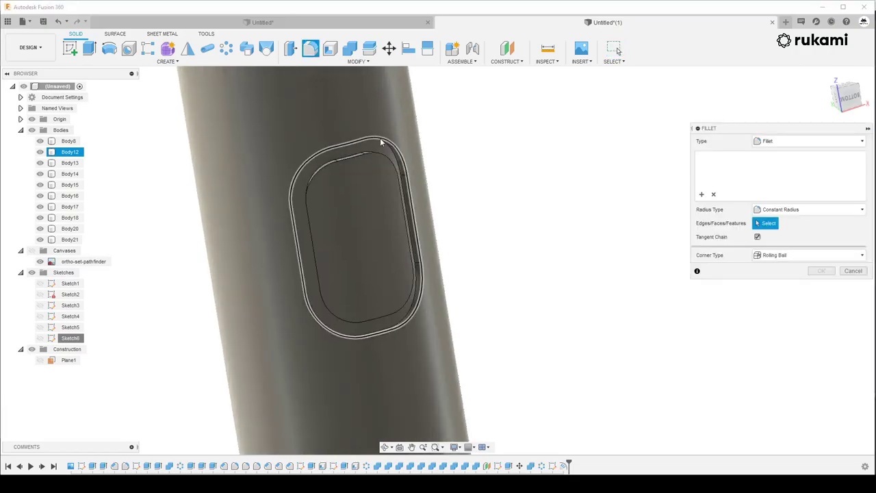
pyautogui.click(381, 141)
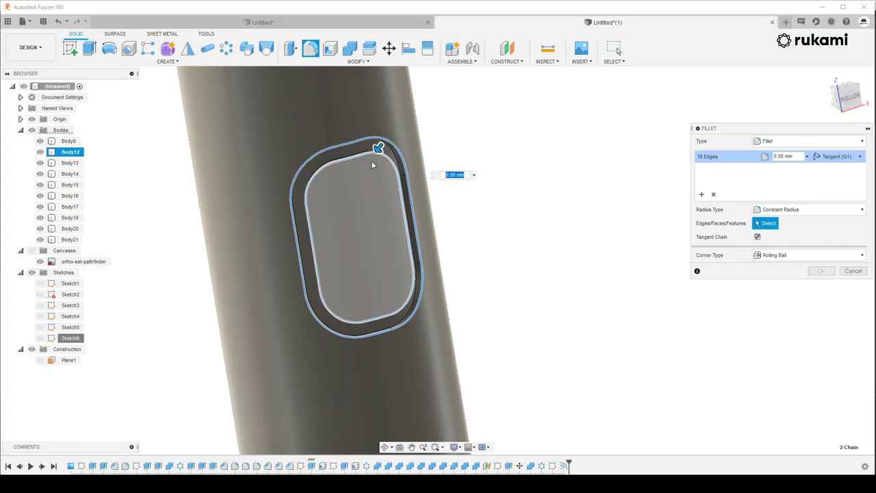
pyautogui.write('50')
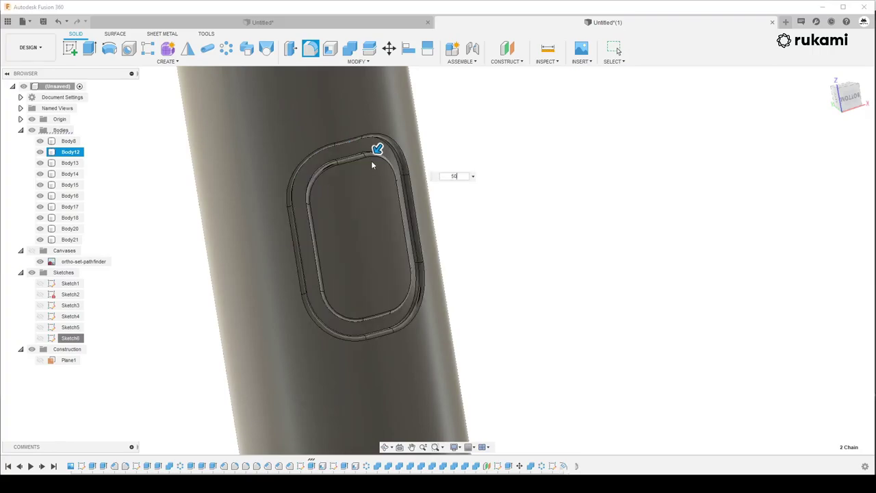
pyautogui.press('Return')
pyautogui.press('Return')
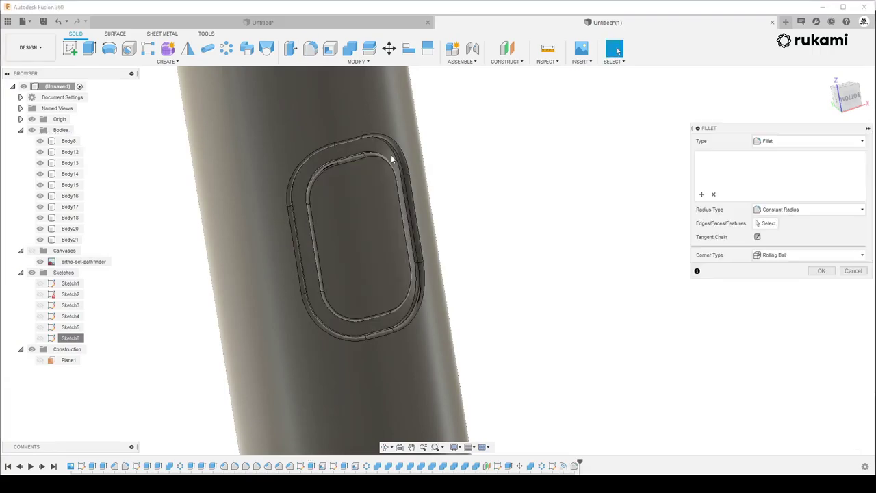
# Add a 20 mm fillet to the recess's outer and inner edge loops
pyautogui.scroll(2, 392, 159)
pyautogui.scroll(3, 390, 157)
pyautogui.click(376, 144)
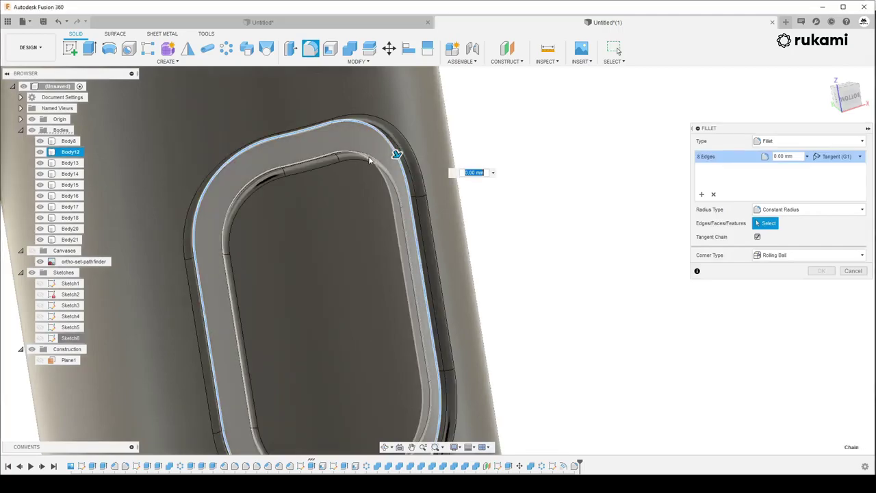
pyautogui.scroll(-3, 369, 159)
pyautogui.keyDown('shift'); pyautogui.moveTo(370, 160); pyautogui.dragTo(391, 160, button='middle'); pyautogui.keyUp('shift')
pyautogui.scroll(3, 363, 171)
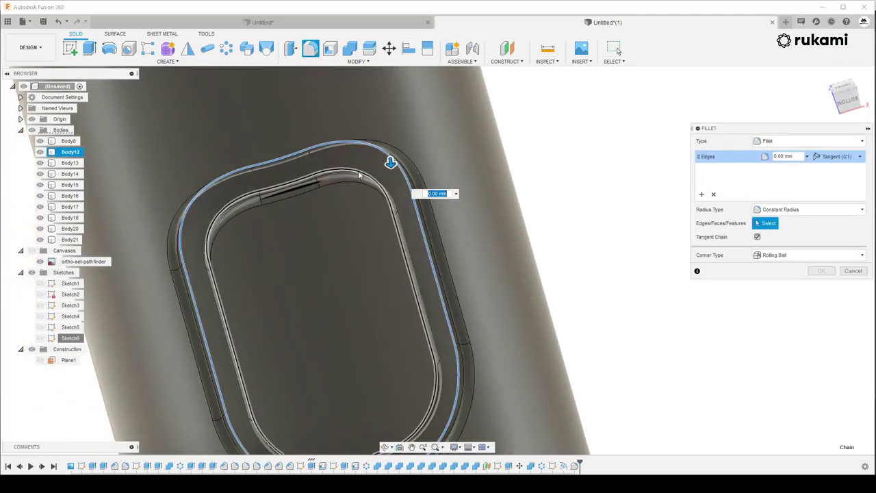
pyautogui.click(355, 169)
pyautogui.write('20')
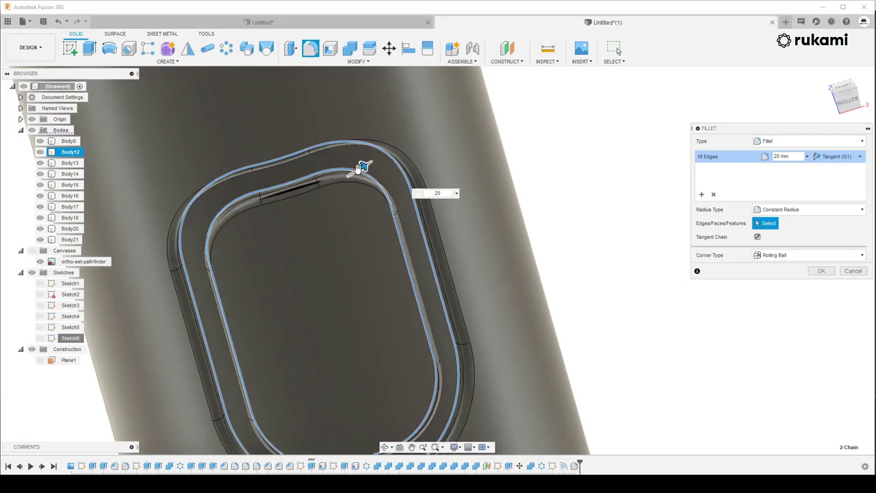
pyautogui.press('Return')
# Zoom out to frame the whole rocket and collapse the Sketches list in the browser
pyautogui.scroll(-2, 366, 178)
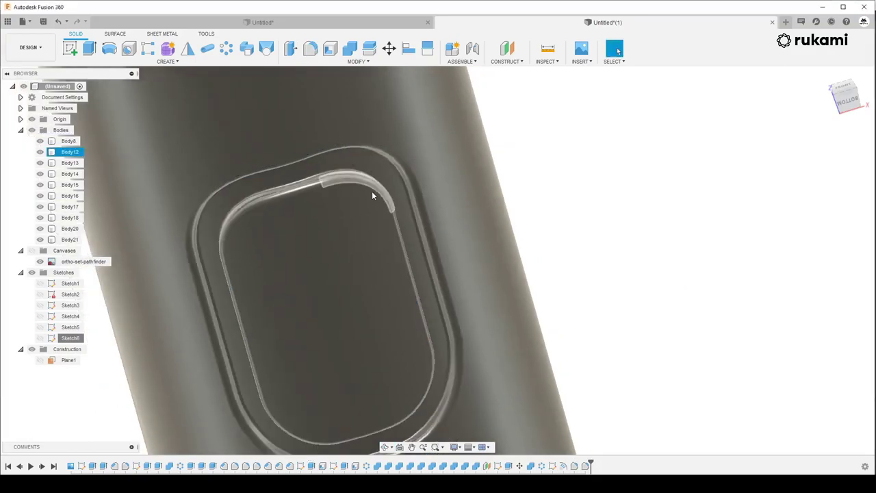
pyautogui.scroll(-2, 377, 188)
pyautogui.scroll(-2, 411, 186)
pyautogui.scroll(-2, 438, 185)
pyautogui.scroll(-3, 441, 186)
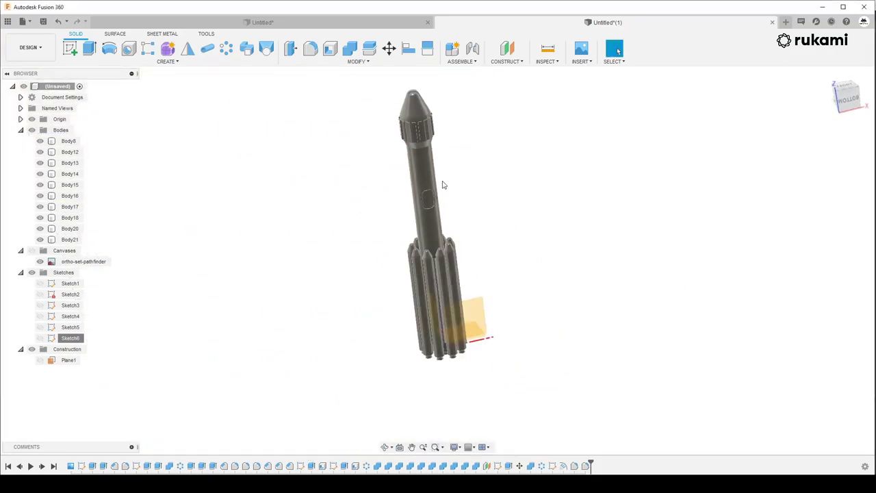
pyautogui.scroll(5, 427, 233)
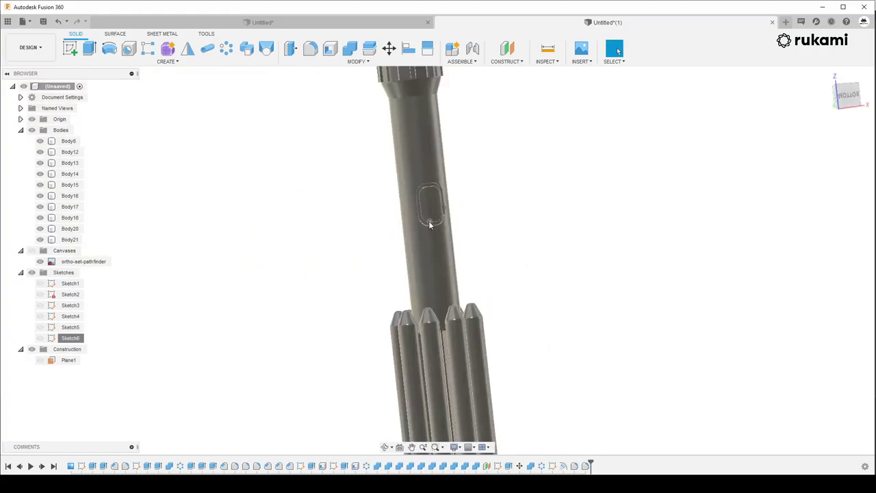
pyautogui.scroll(3, 427, 217)
pyautogui.scroll(-2, 427, 223)
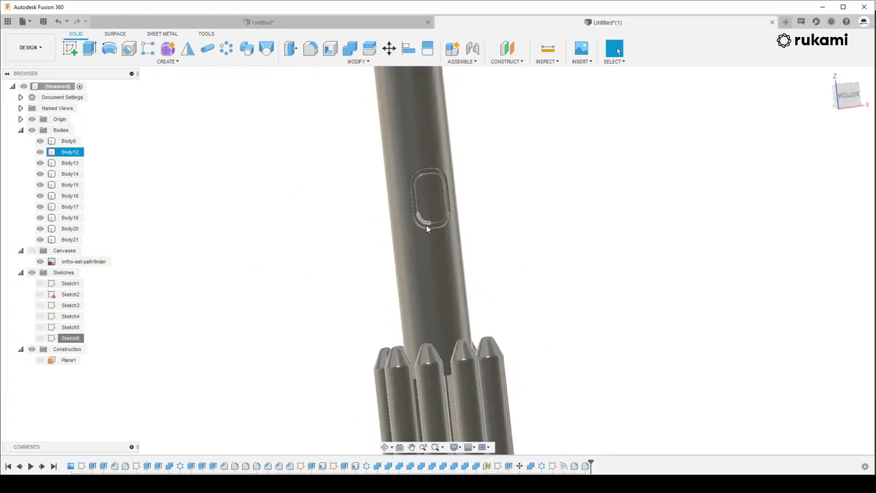
pyautogui.scroll(-3, 219, 208)
pyautogui.scroll(-3, 229, 206)
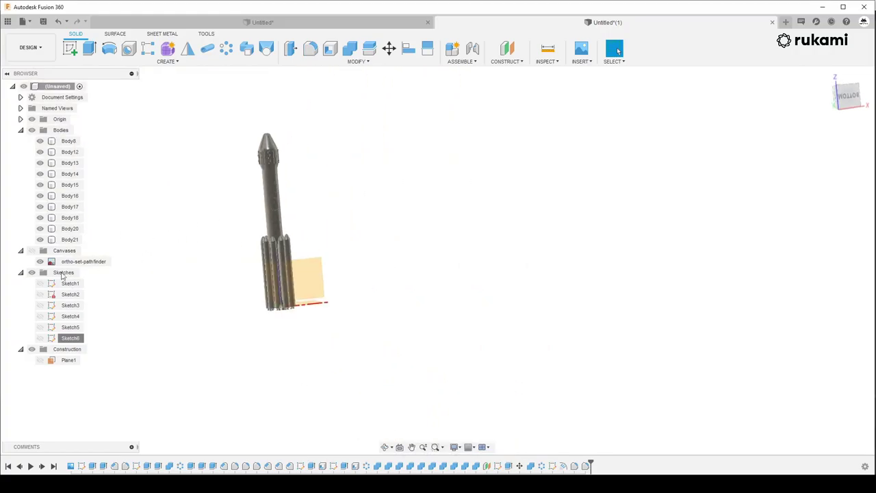
pyautogui.click(20, 272)
pyautogui.moveTo(274, 305); pyautogui.dragTo(298, 315, button='middle')
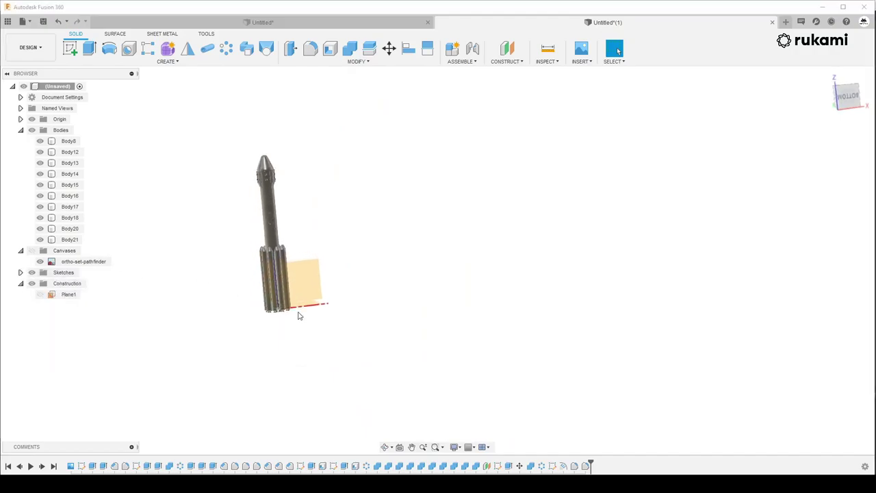
# Window-select all rocket bodies and Join them into target Body12
pyautogui.moveTo(399, 346); pyautogui.dragTo(237, 150)
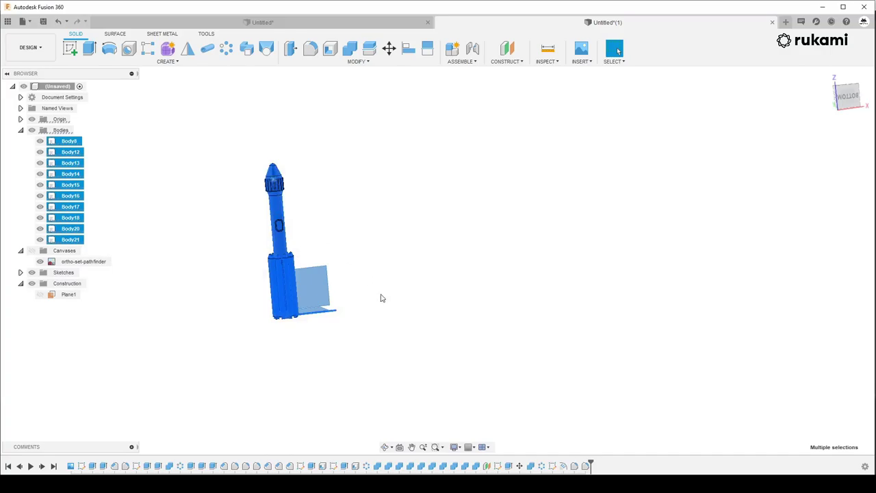
pyautogui.moveTo(405, 354); pyautogui.dragTo(212, 154)
pyautogui.click(350, 49)
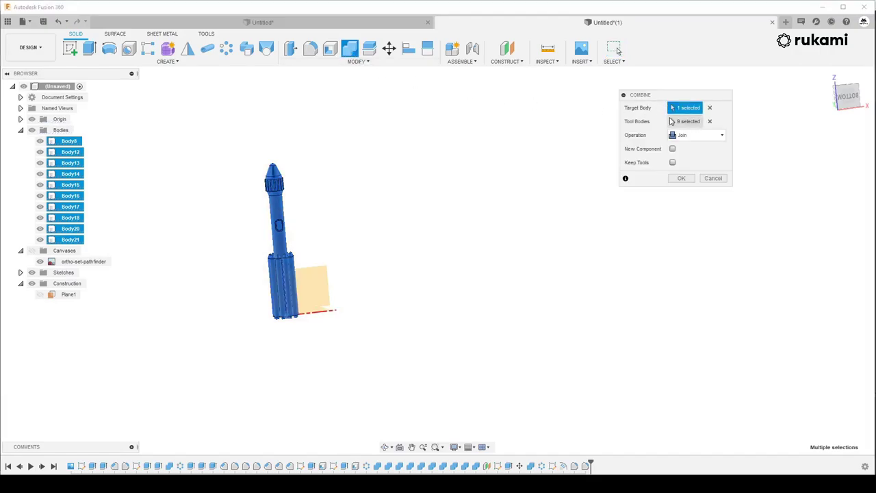
pyautogui.click(681, 178)
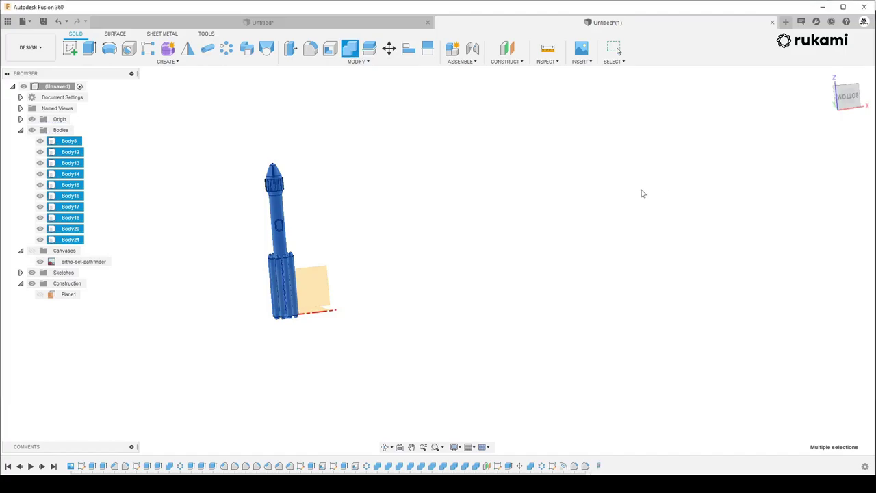
pyautogui.click(69, 140)
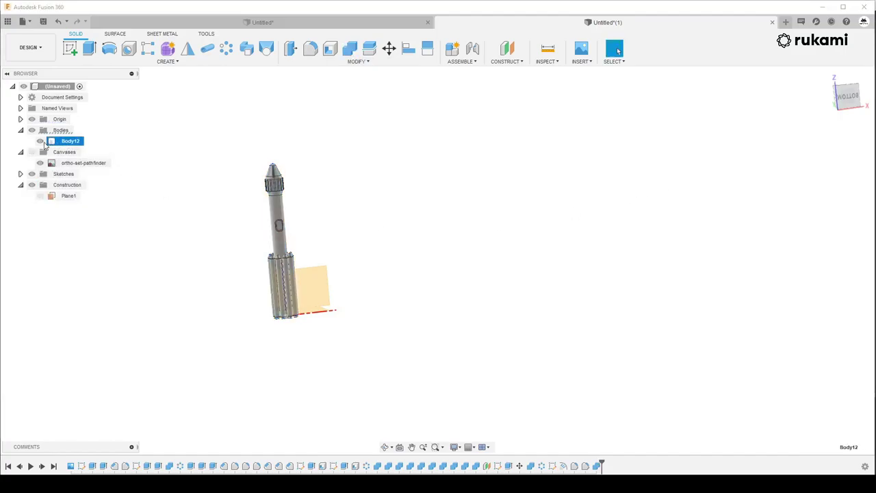
pyautogui.click(40, 141)
pyautogui.click(40, 141)
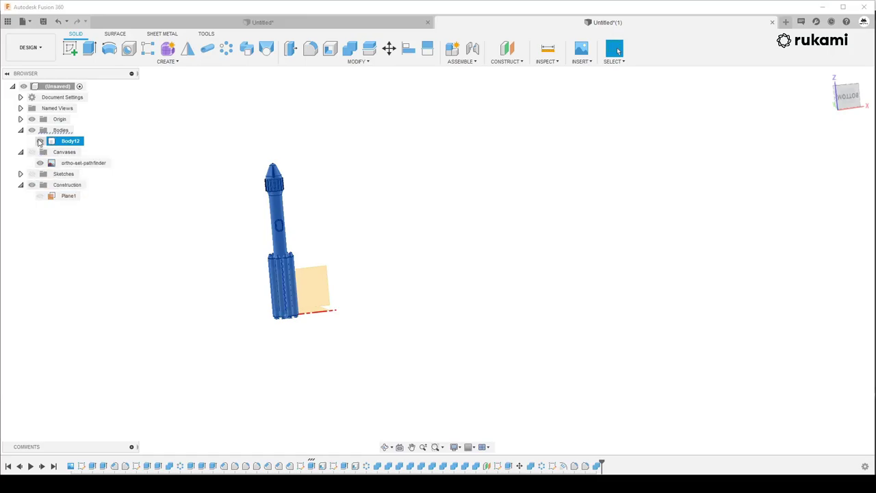
pyautogui.click(367, 258)
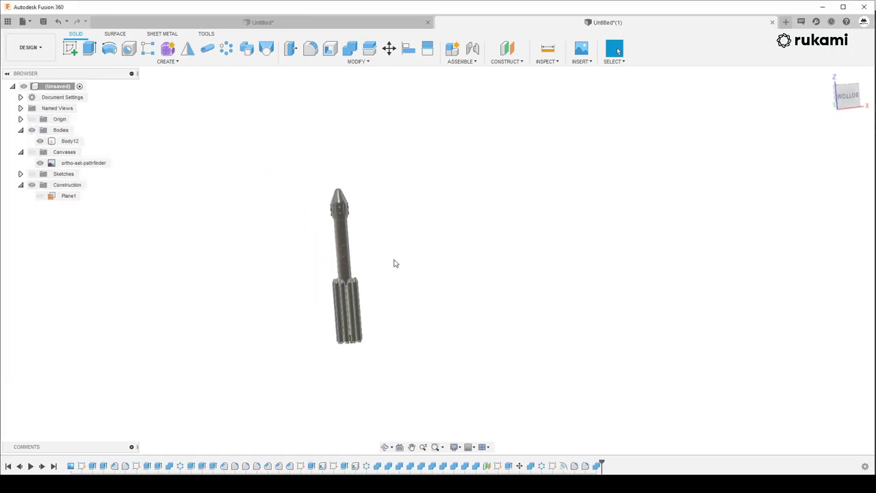
pyautogui.click(40, 141)
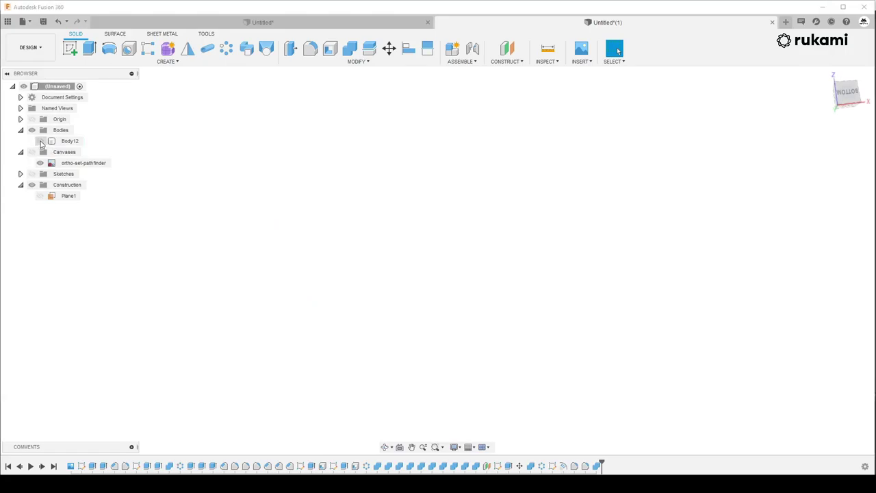
pyautogui.click(40, 141)
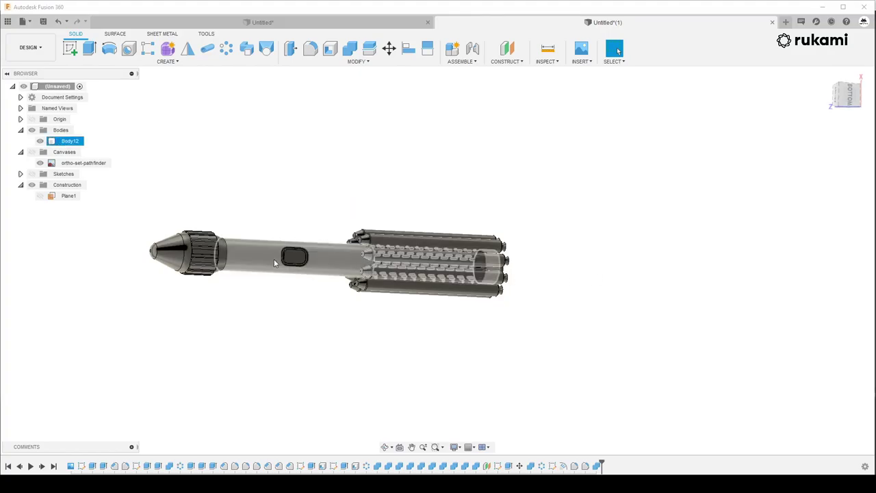
pyautogui.scroll(3, 267, 257)
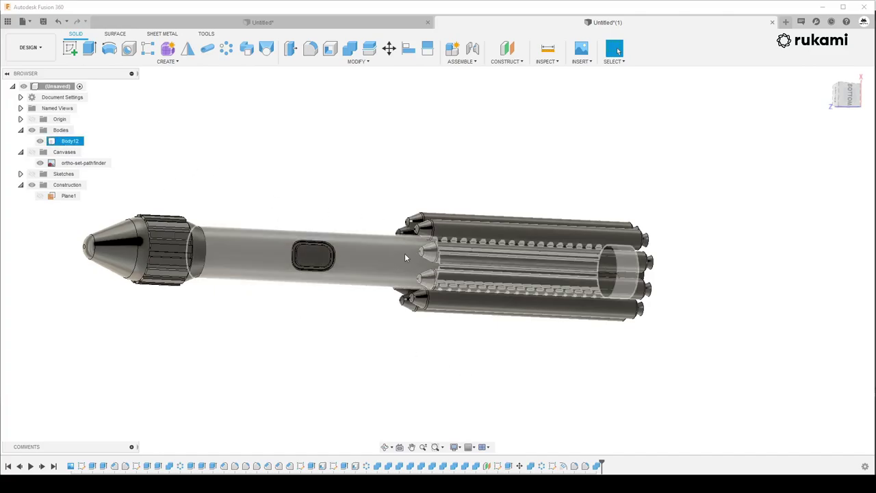
# Save Body12 as a Binary, High-refinement STL named 'Ракета' in the Руками folder
pyautogui.rightClick(73, 143)
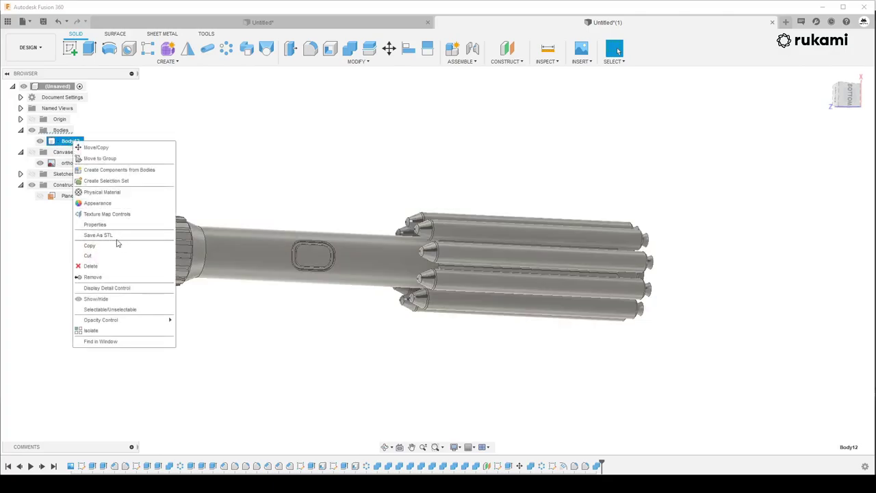
pyautogui.click(100, 235)
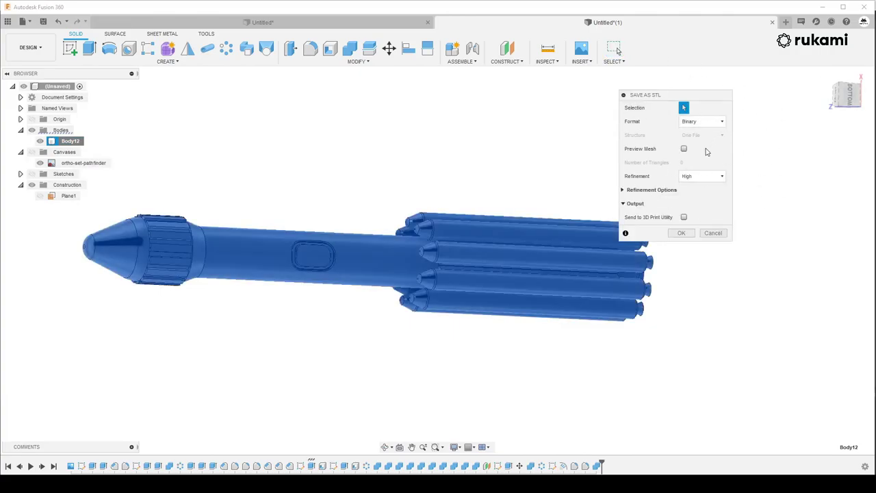
pyautogui.click(680, 232)
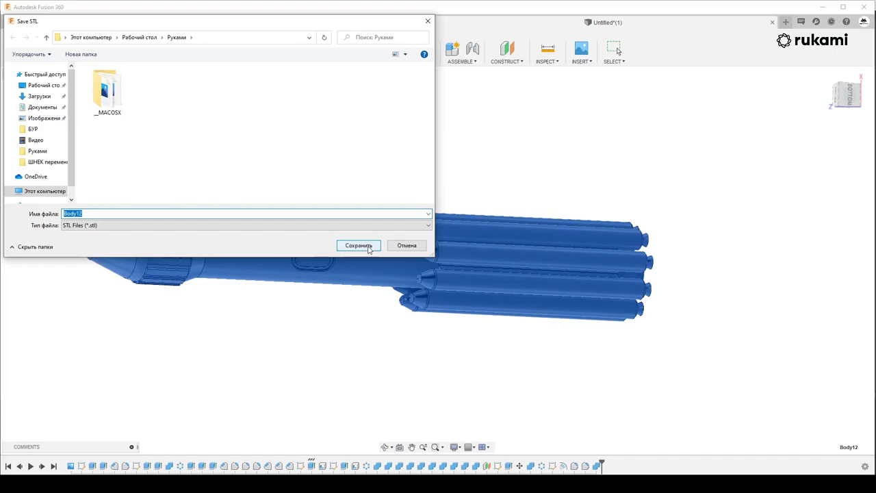
pyautogui.click(123, 217)
pyautogui.write('Ракета')
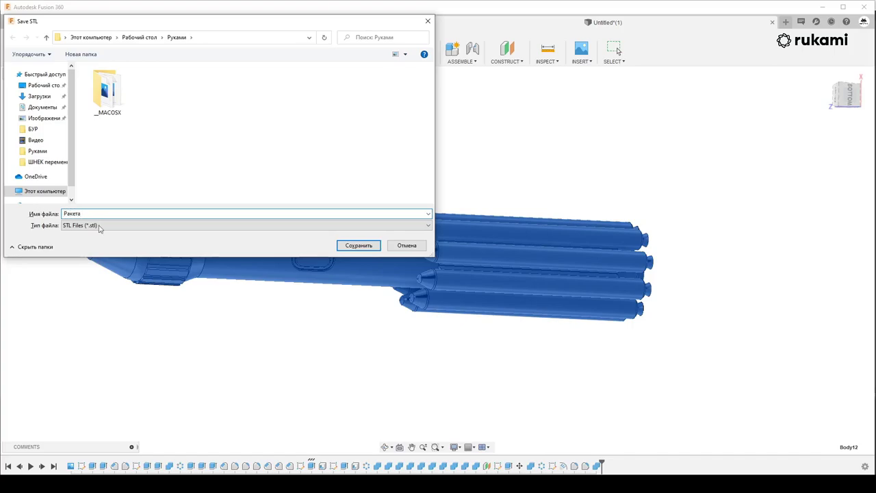
pyautogui.click(347, 245)
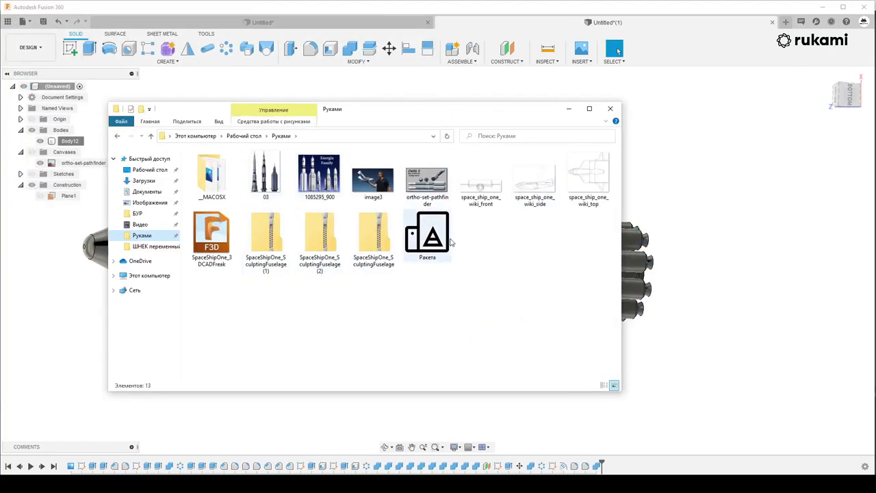
# Open the Ракета 3D object file from the Руками folder in Print 3D
pyautogui.click(431, 222)
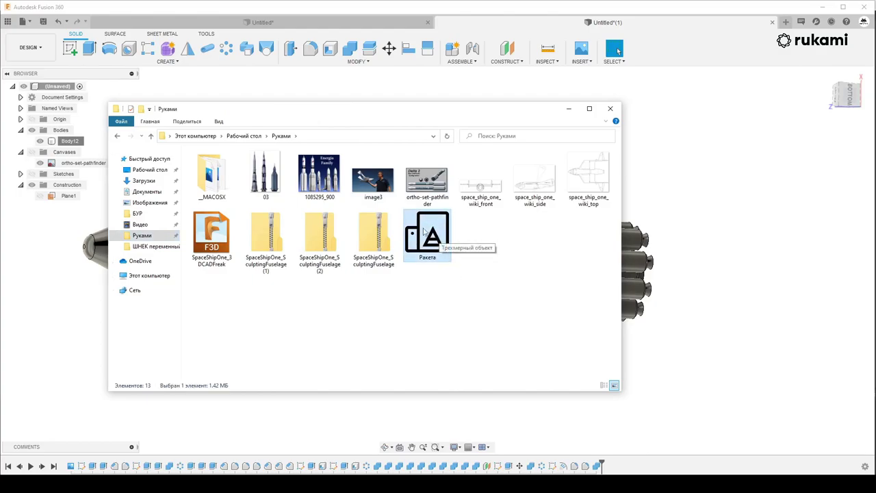
pyautogui.doubleClick(433, 237)
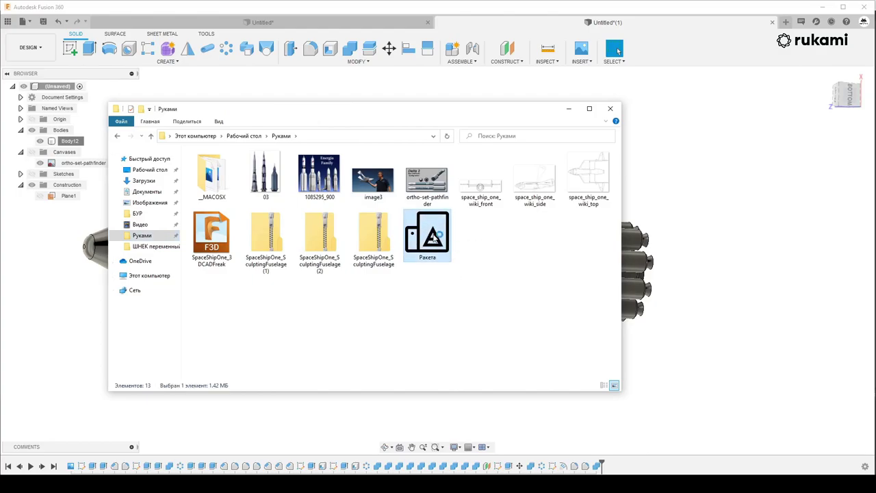